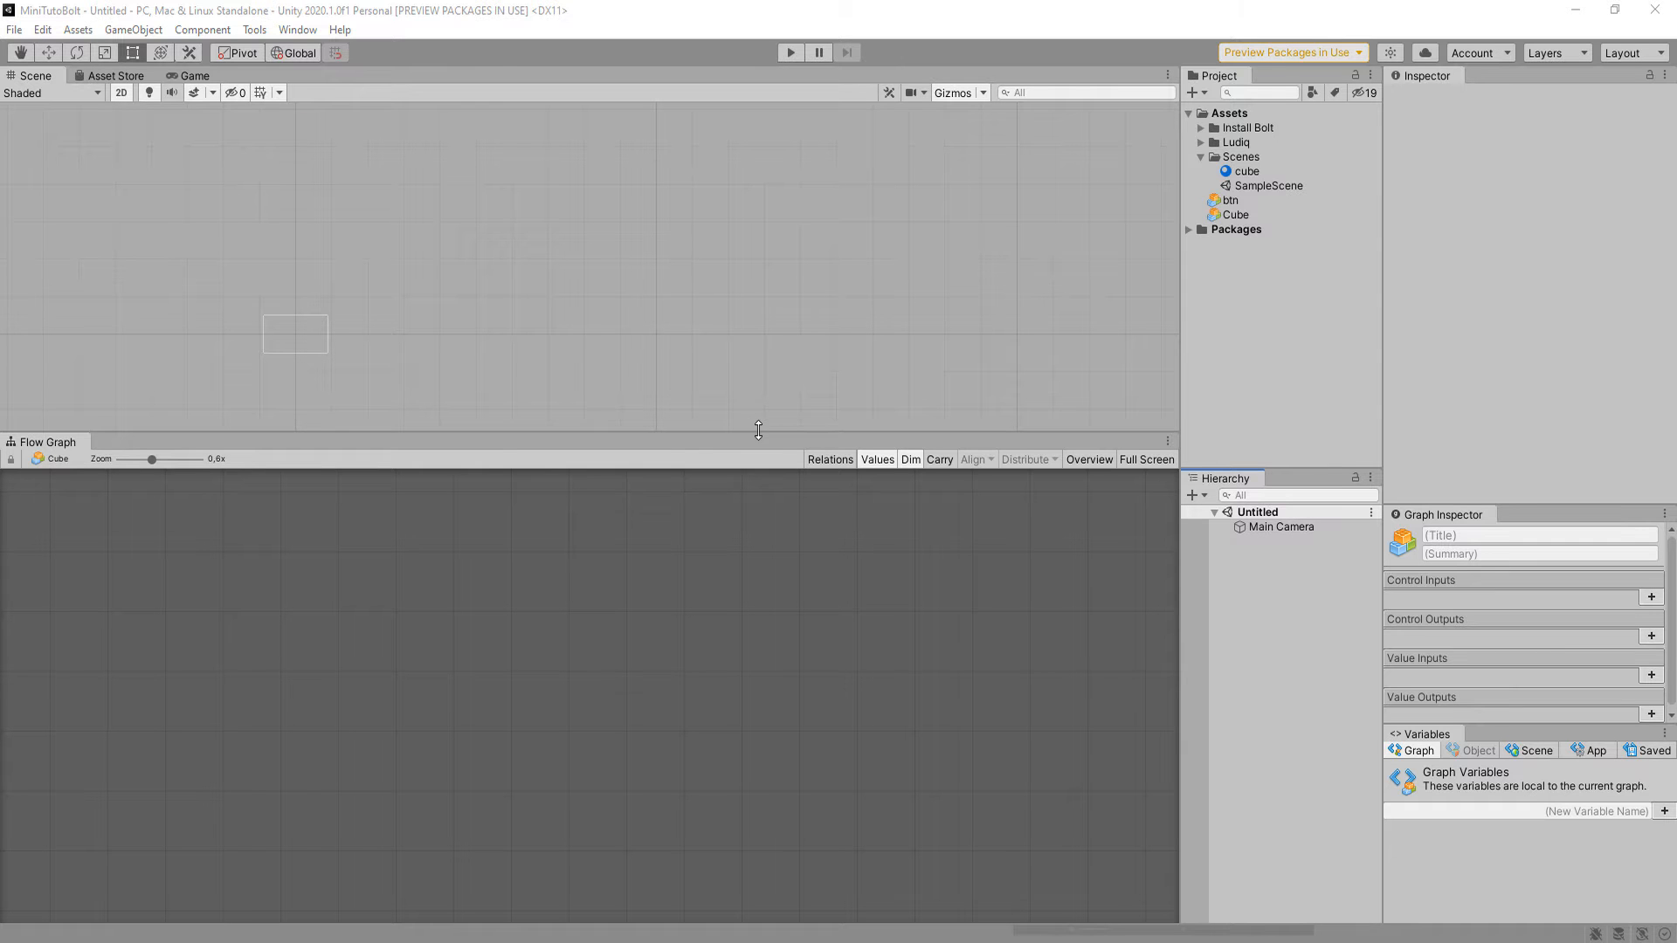
# Open SampleScene with more room for the scene view and inspect its cube and platform layout.
pyautogui.moveTo(758, 430); pyautogui.dragTo(755, 563)
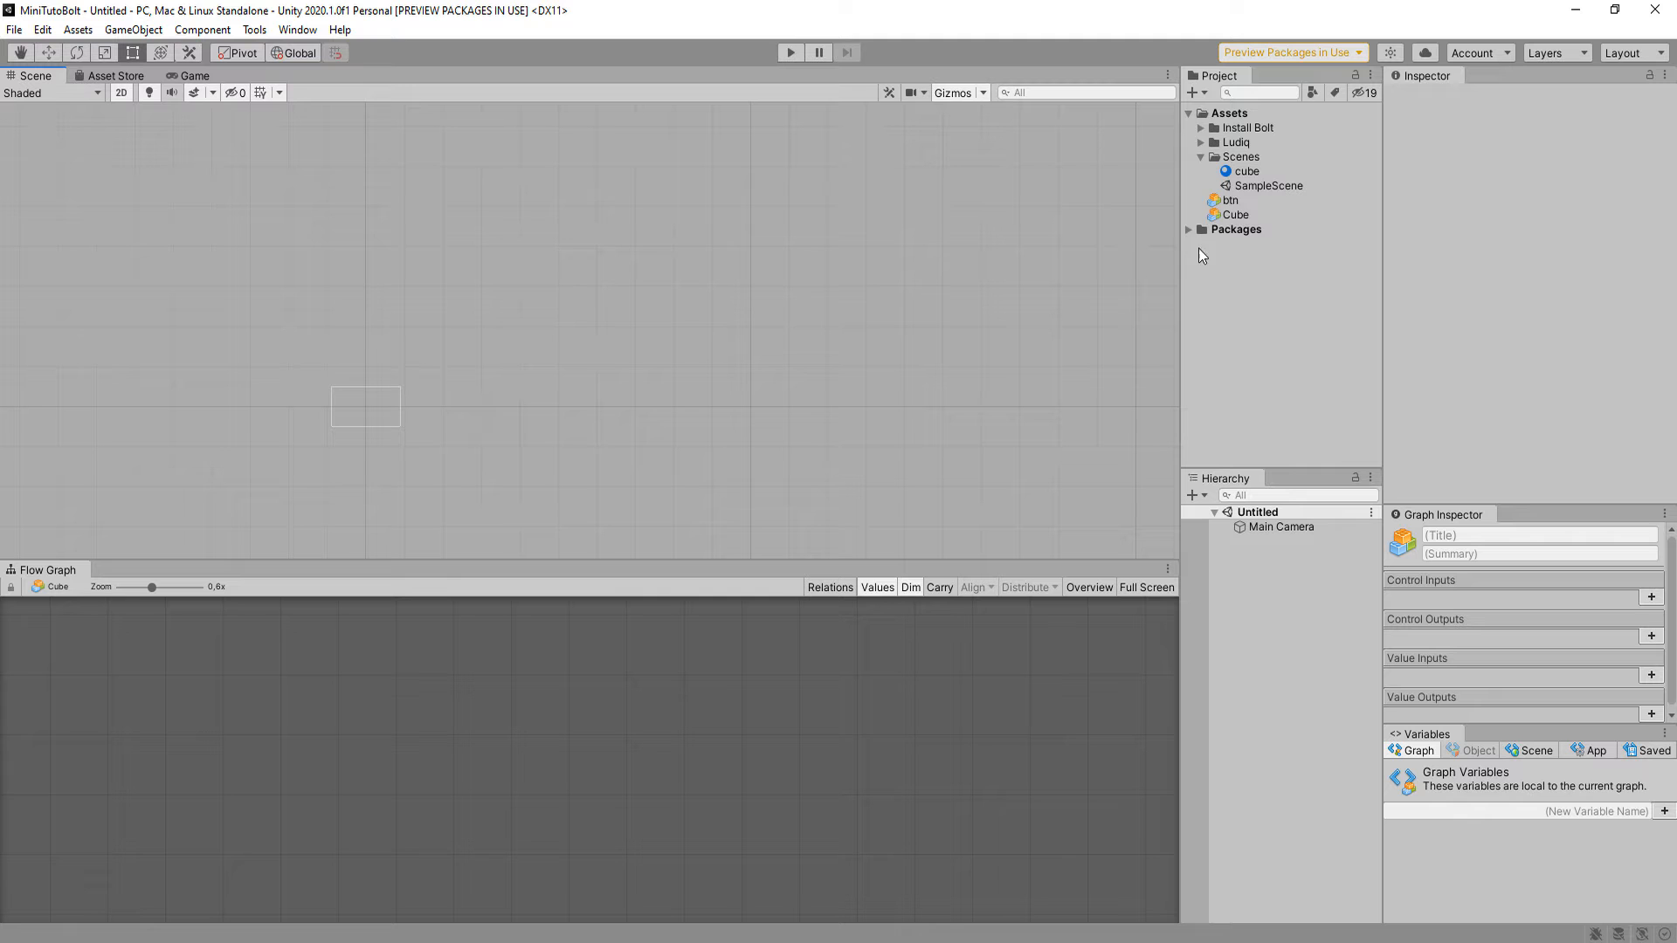
pyautogui.click(1262, 187)
pyautogui.doubleClick(1259, 187)
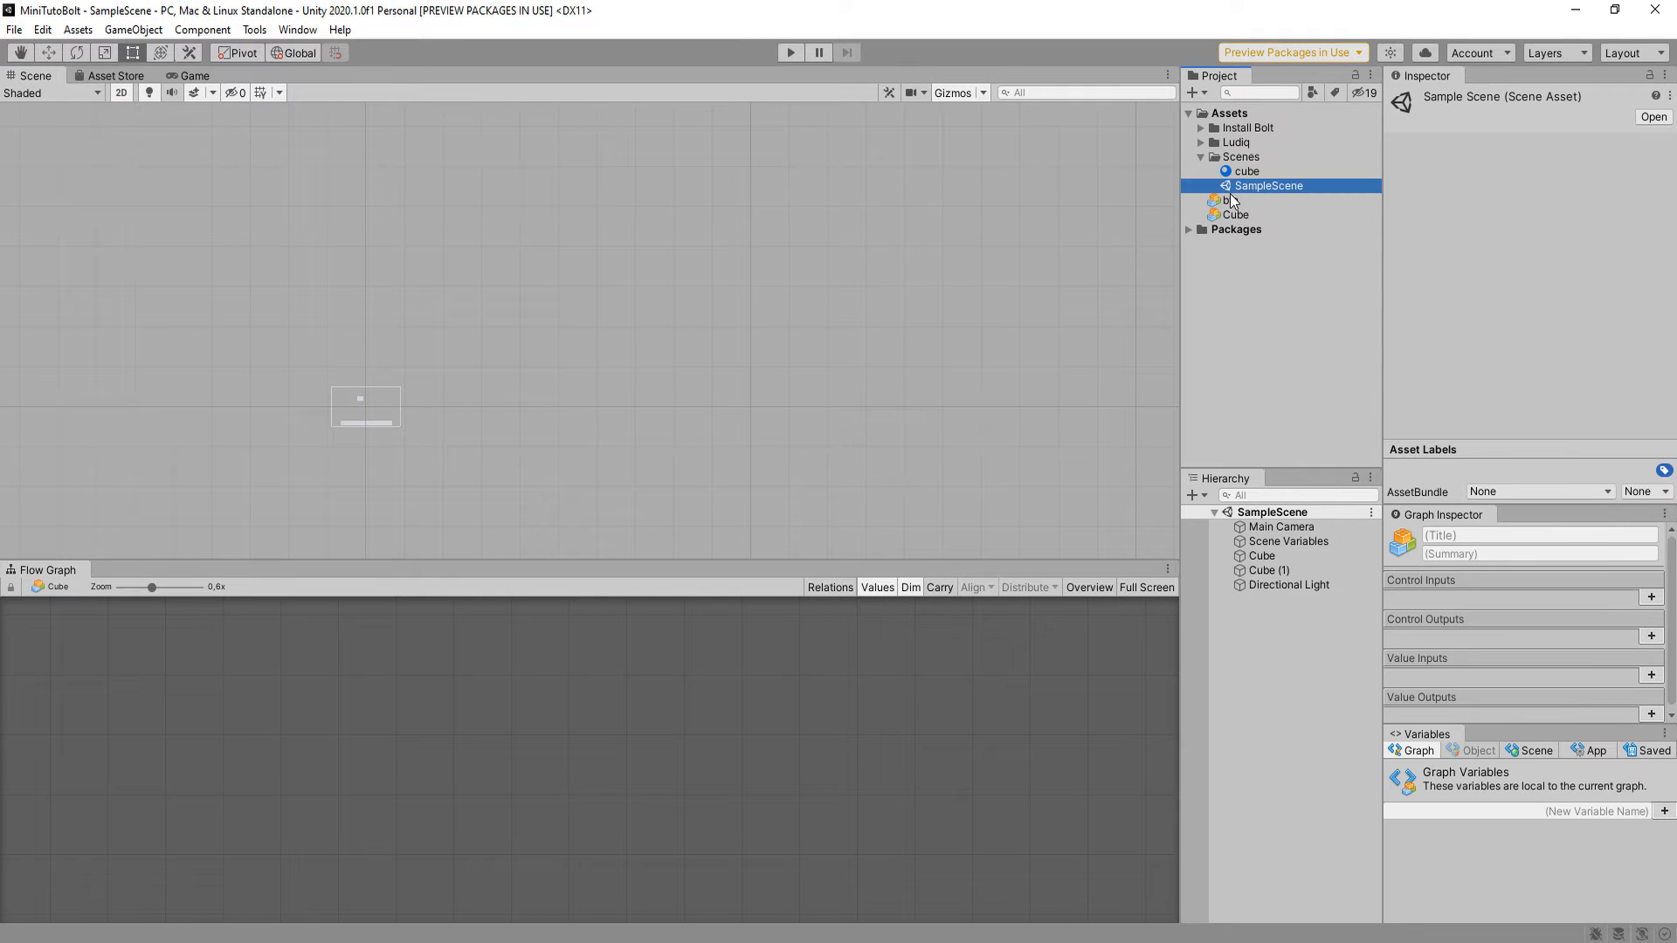
pyautogui.click(1257, 187)
pyautogui.scroll(8, 569, 347)
pyautogui.scroll(3, 643, 313)
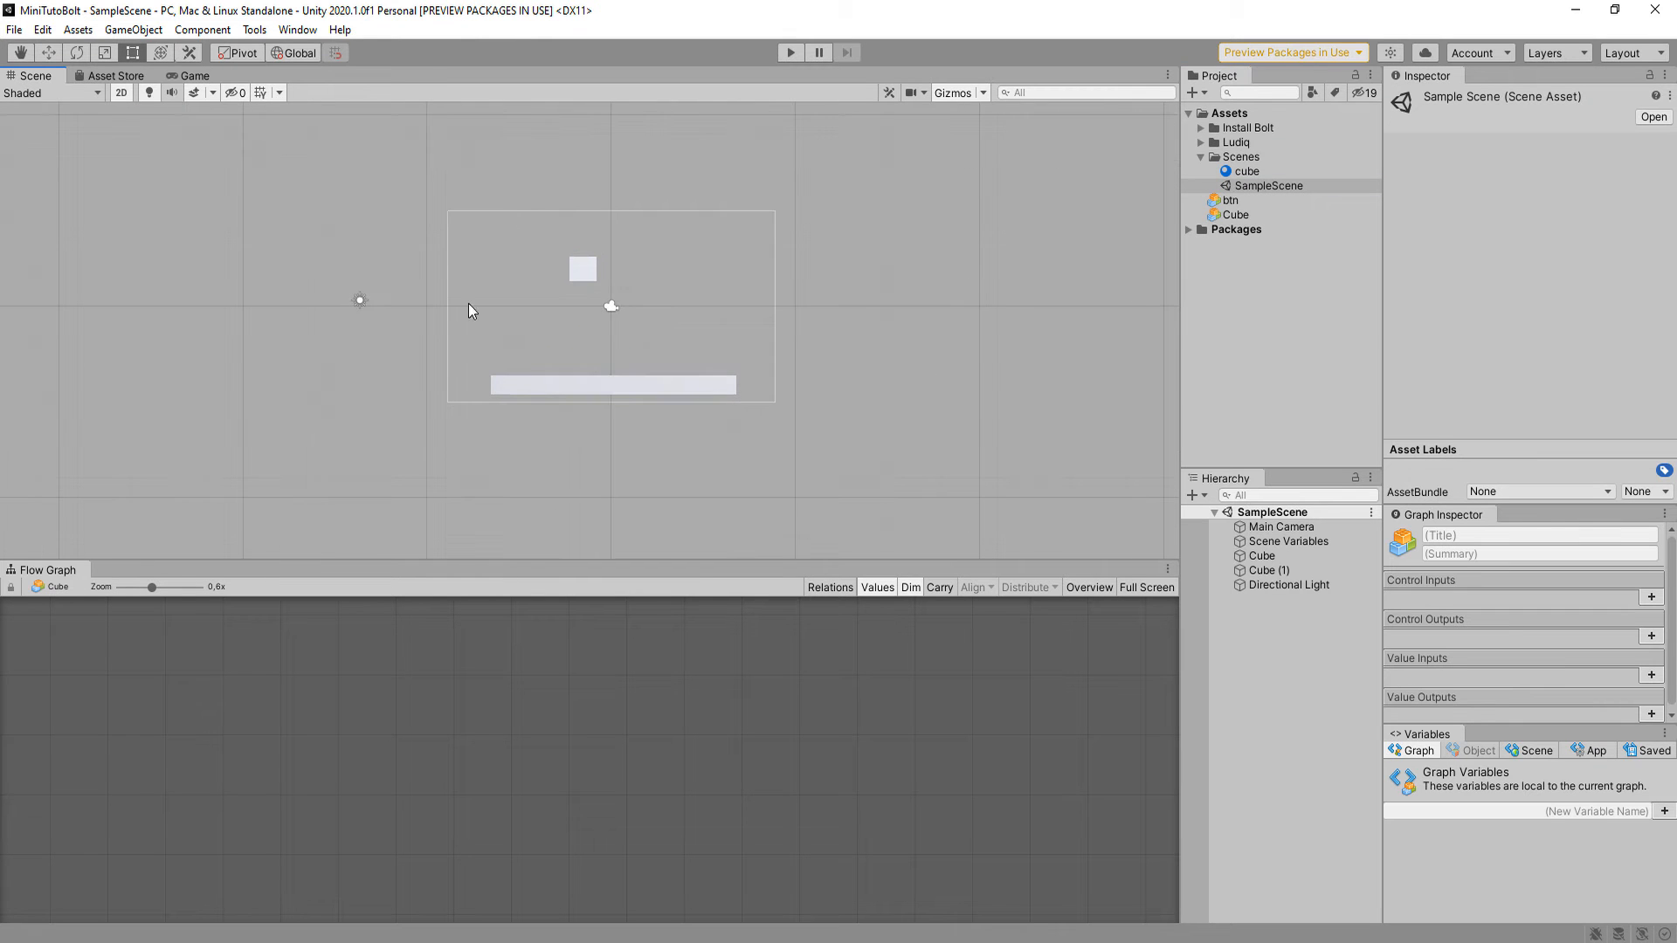
pyautogui.scroll(2, 563, 323)
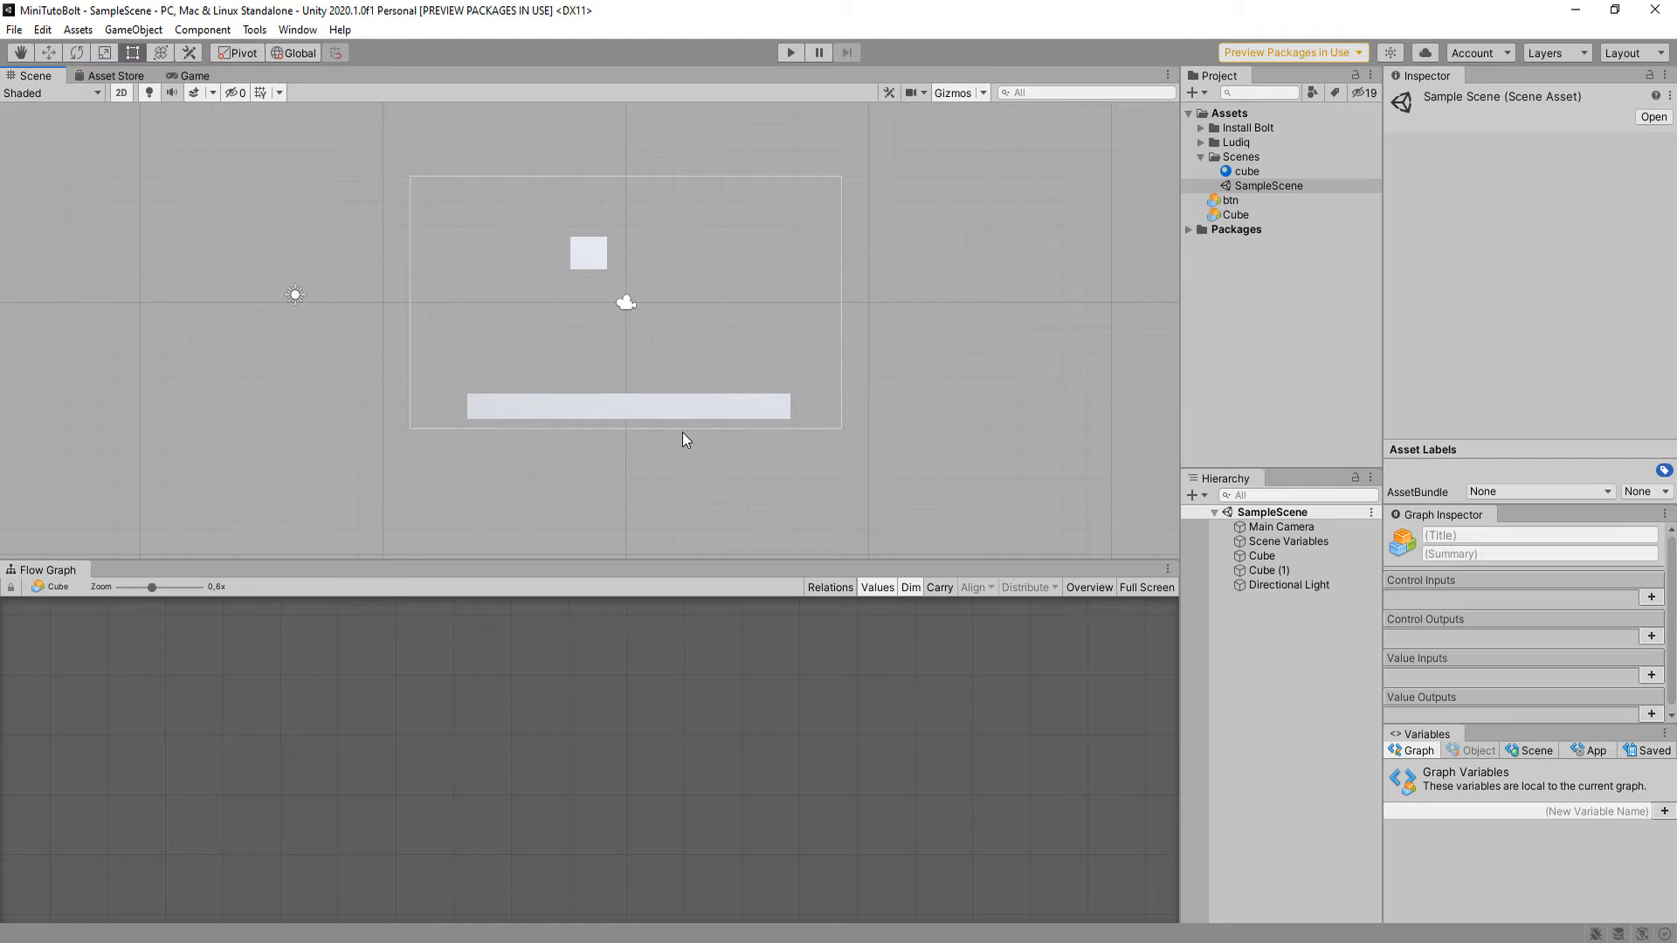
# Create a new empty scene and enlarge the scene view with the camera frame centred in it.
pyautogui.hotkey('ctrl', 'n')
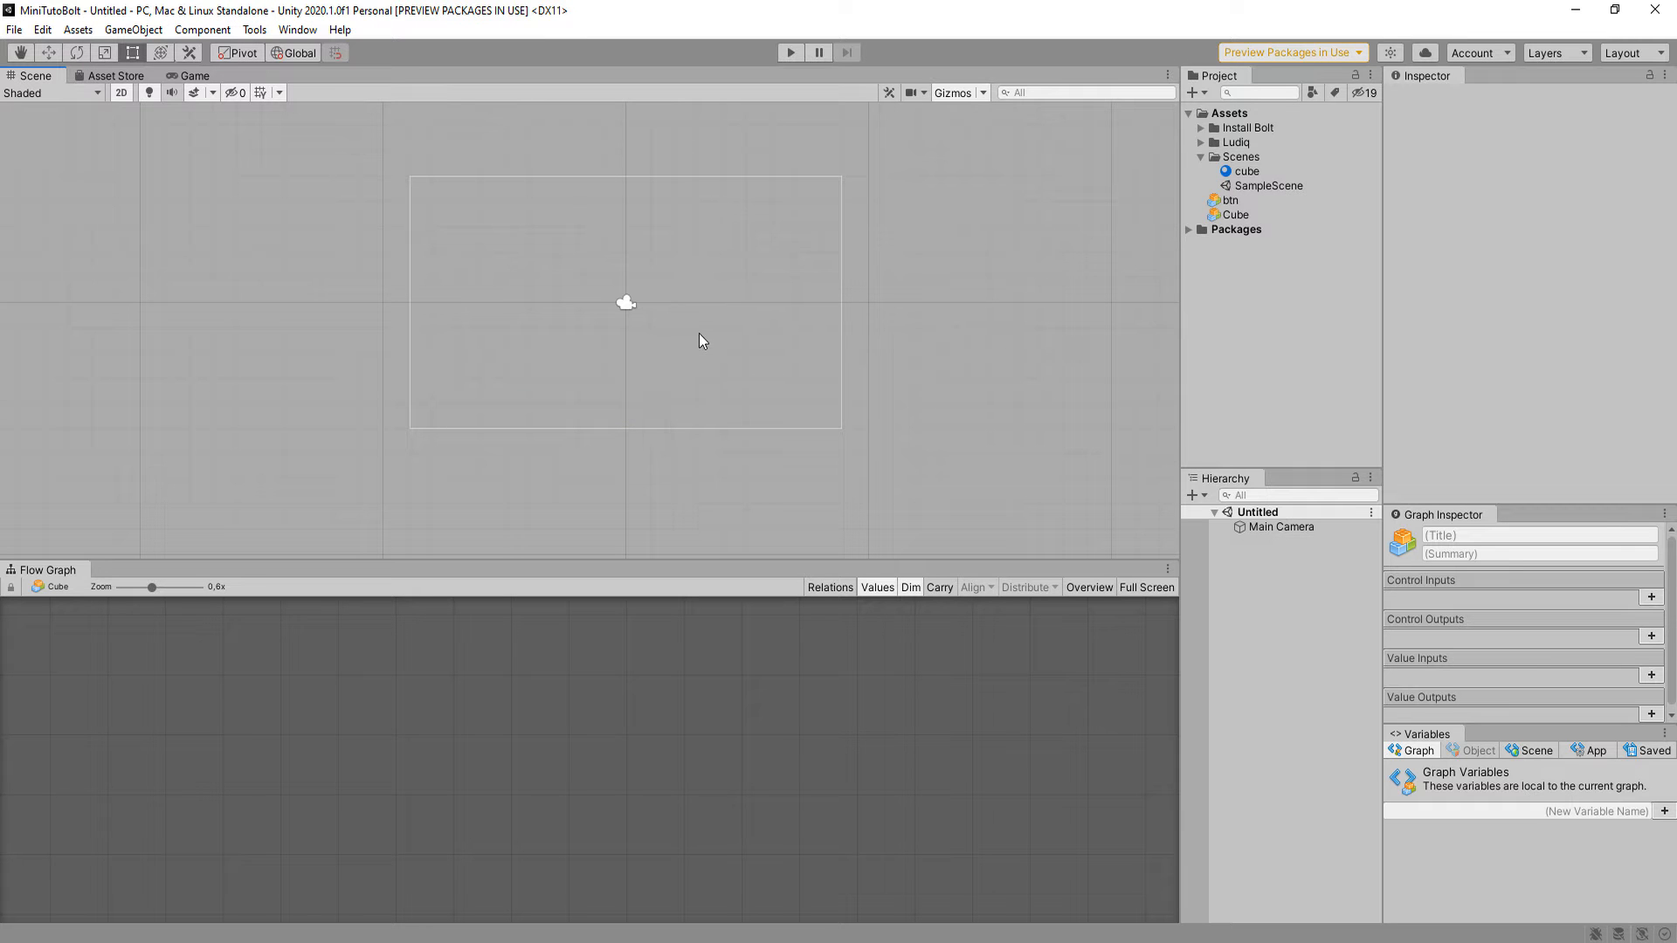
pyautogui.moveTo(667, 367); pyautogui.dragTo(763, 413, button='middle')
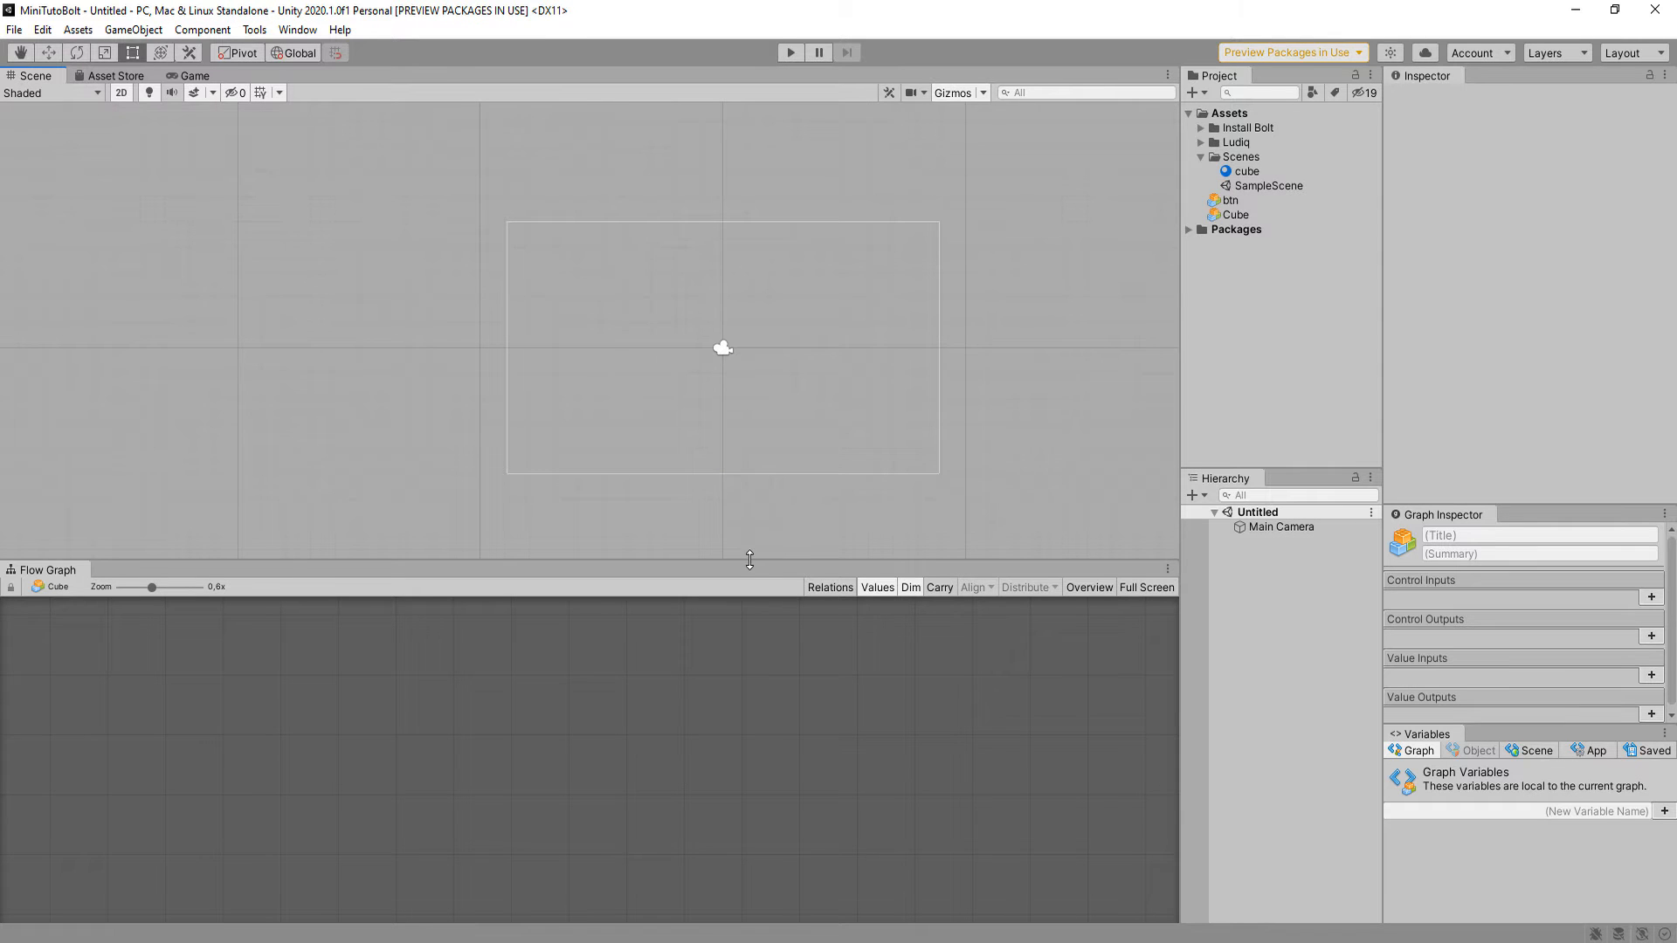
pyautogui.moveTo(749, 559); pyautogui.dragTo(749, 654)
pyautogui.moveTo(824, 490); pyautogui.dragTo(663, 479, button='middle')
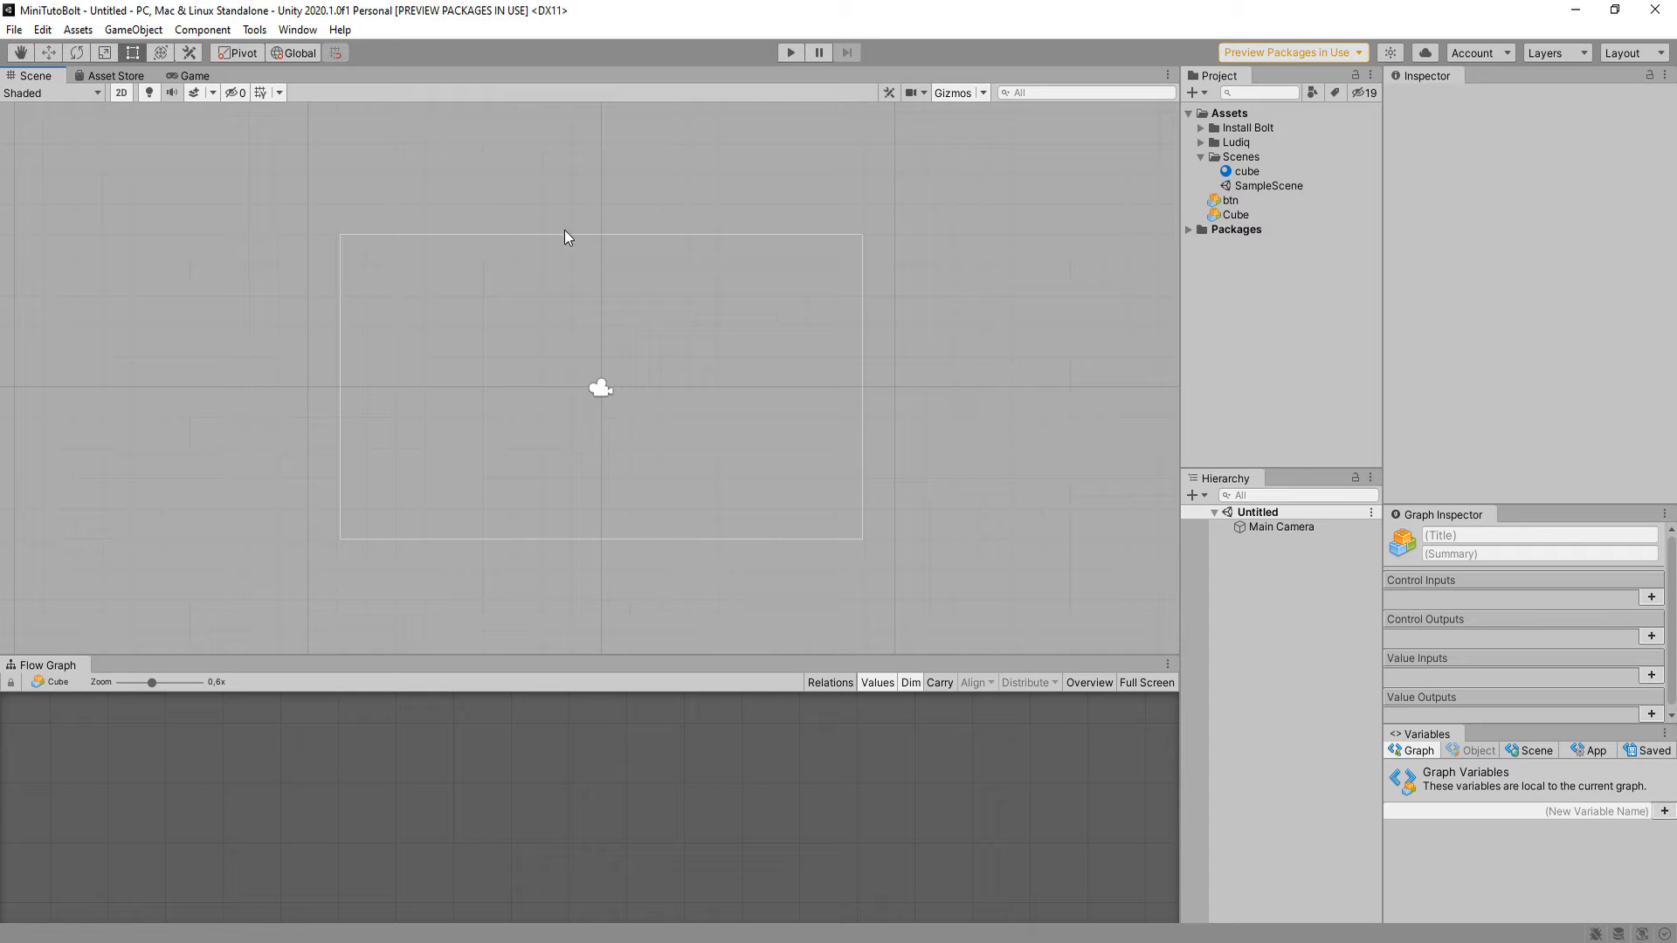
# Add a UI Canvas to the scene and frame it in the scene view.
pyautogui.click(133, 30)
pyautogui.moveTo(170, 205)
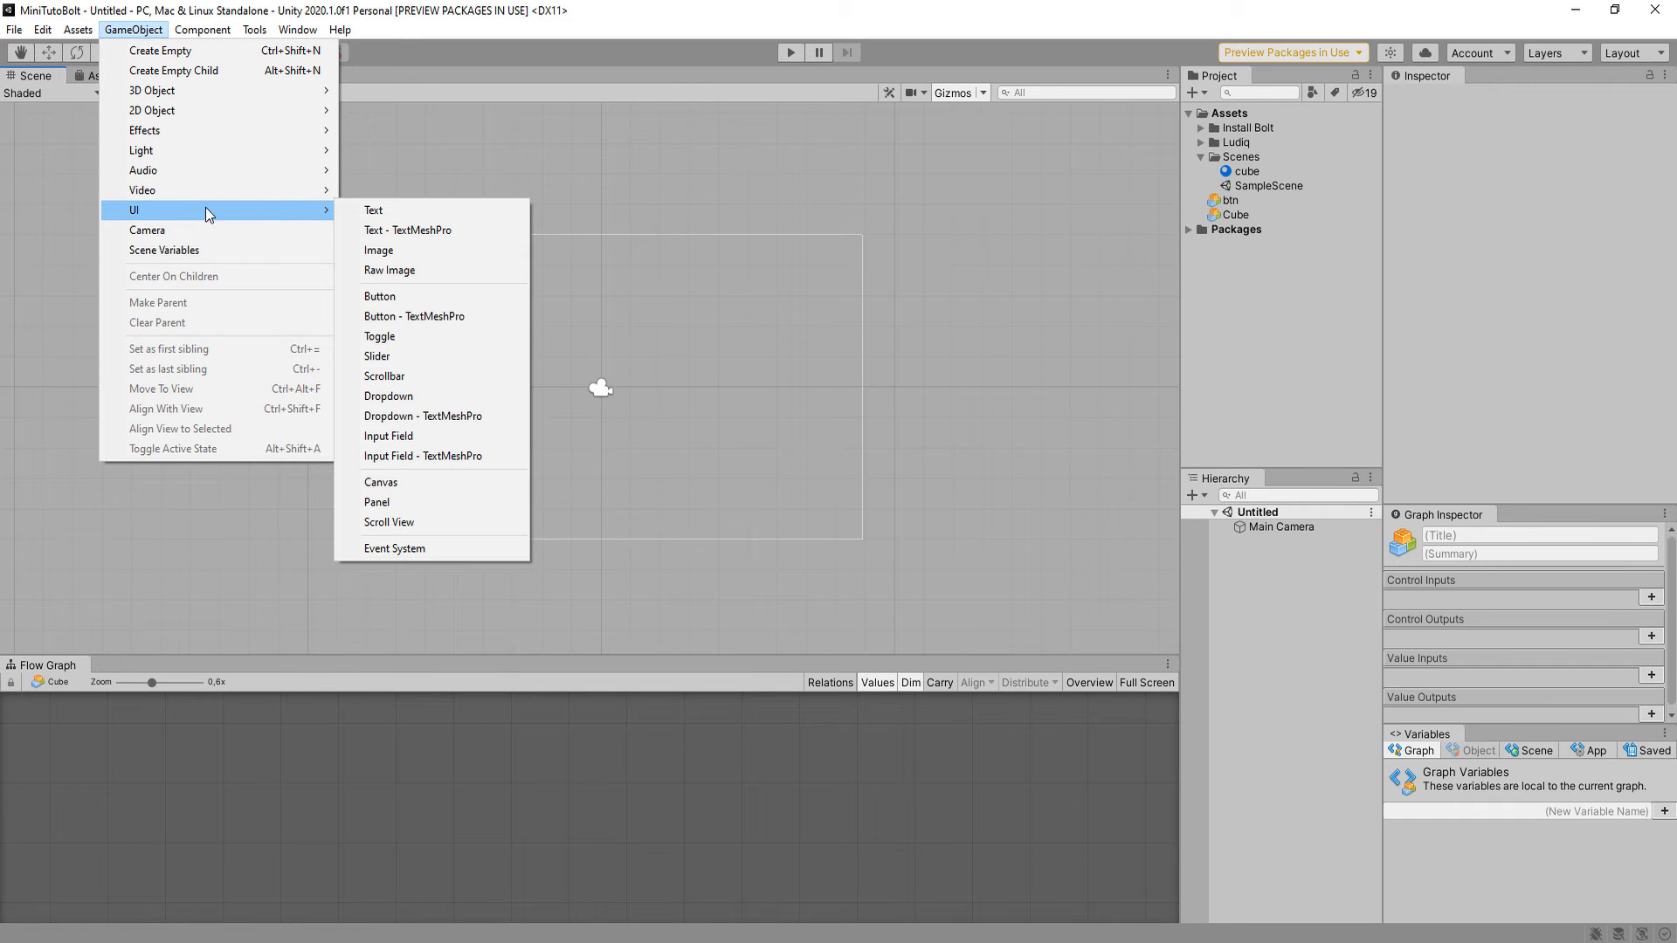
pyautogui.click(408, 485)
pyautogui.scroll(-4, 603, 415)
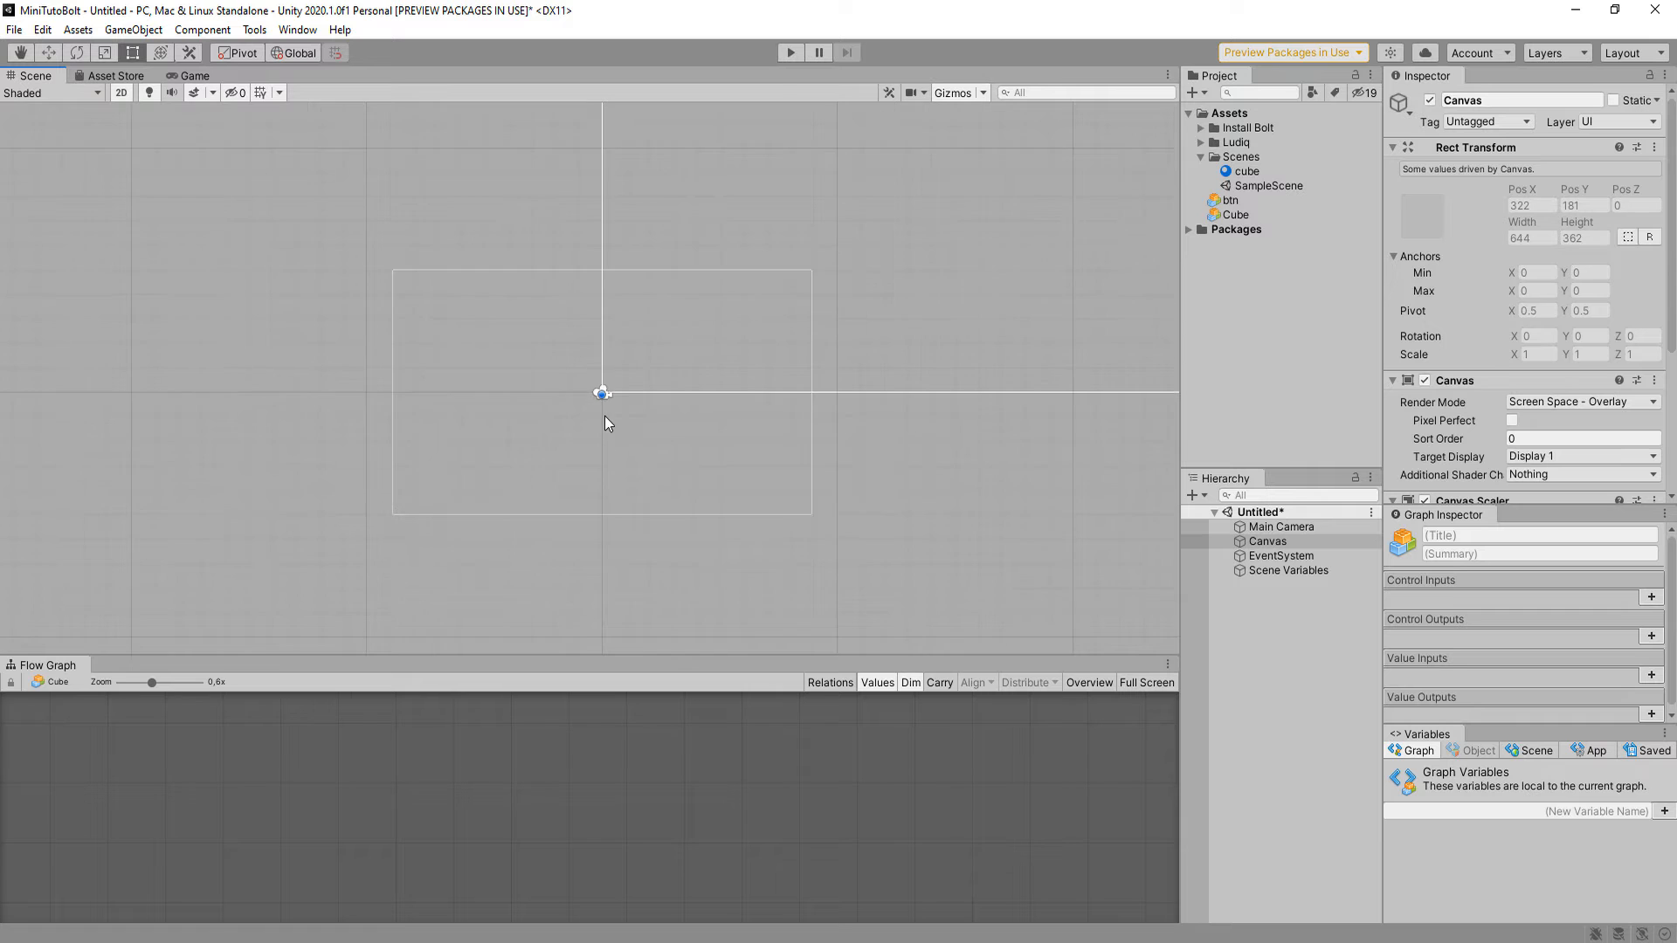
pyautogui.scroll(-6, 598, 421)
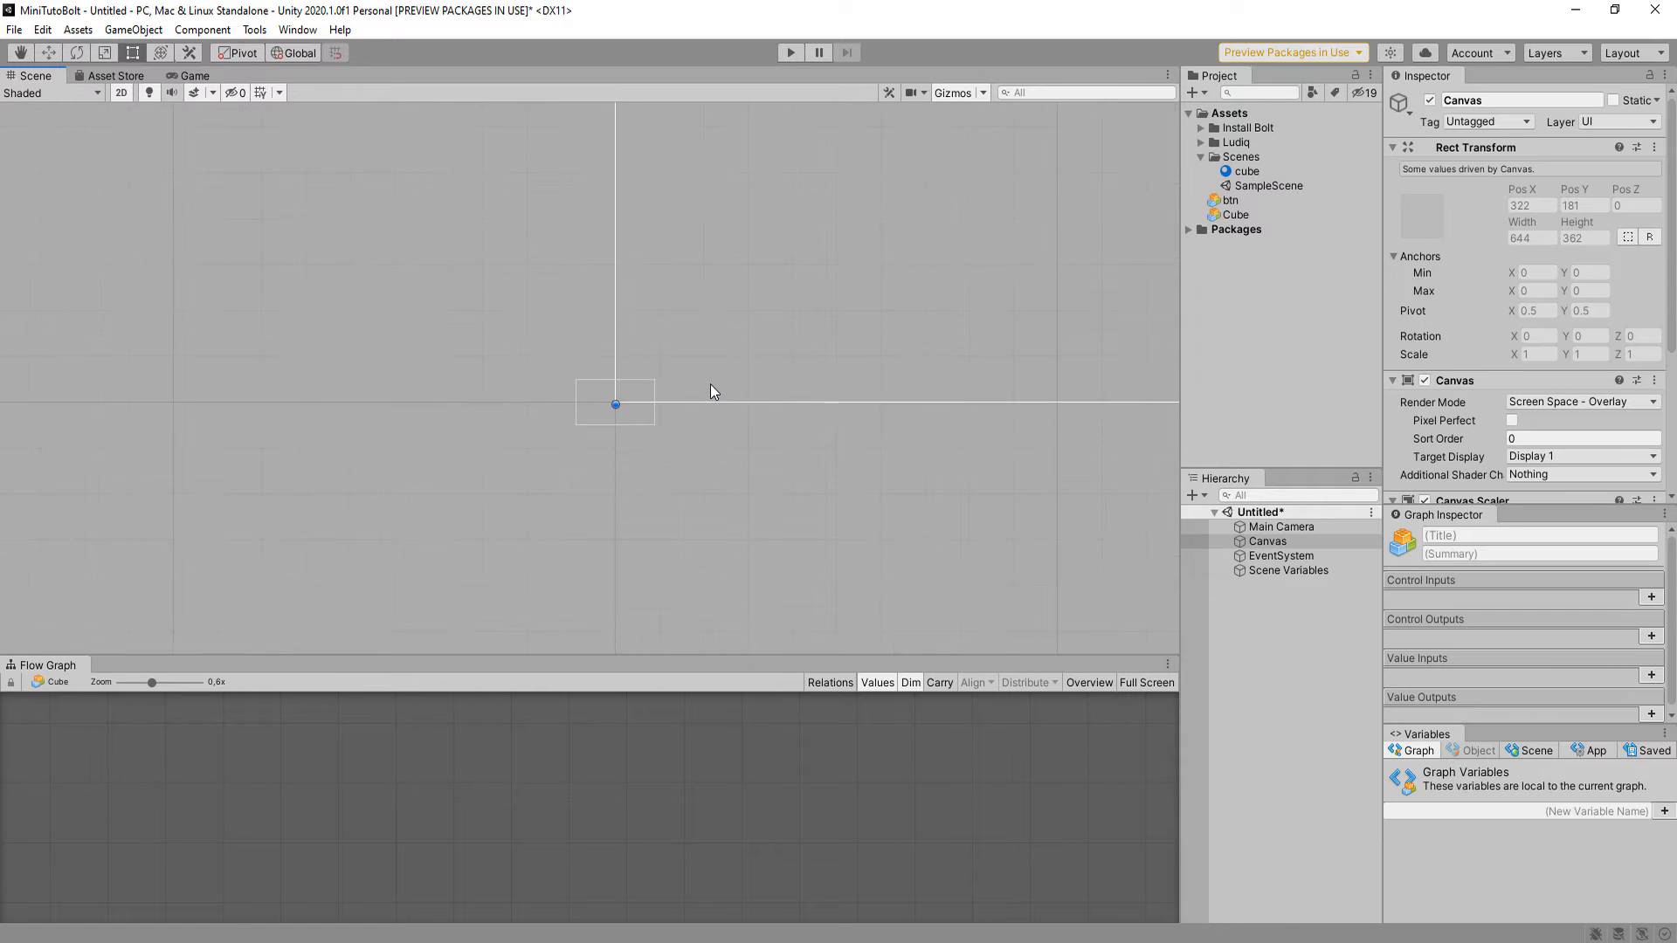
pyautogui.press('f')
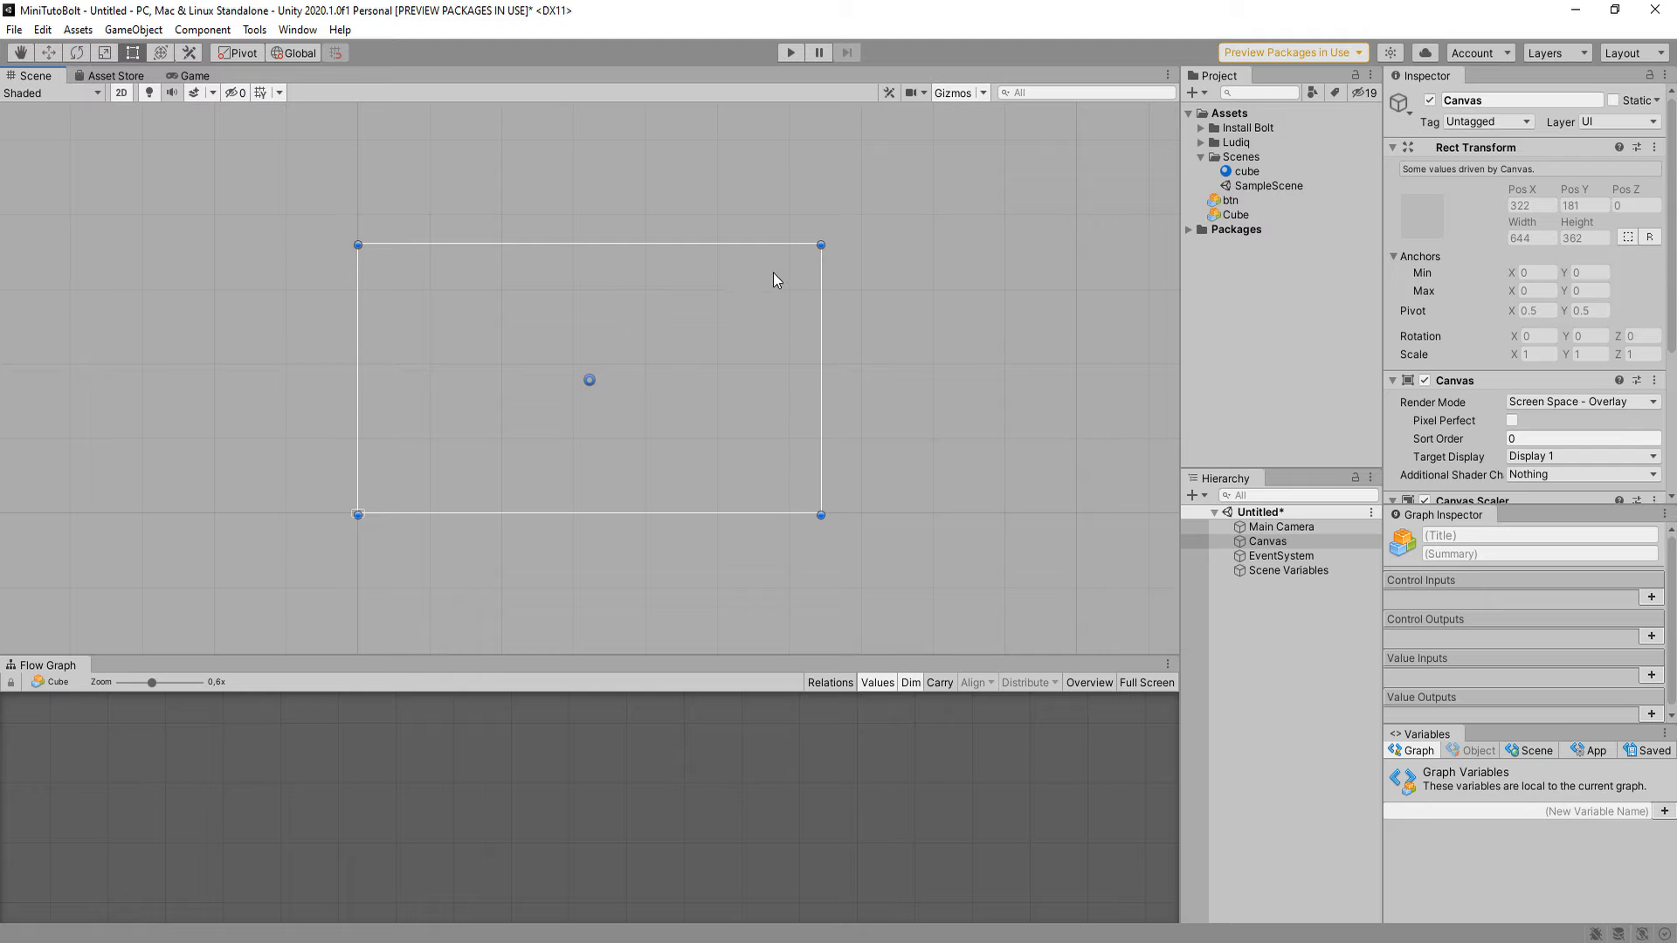
# Set the Canvas Scaler's UI Scale Mode to Scale With Screen Size.
pyautogui.scroll(-3, 1478, 393)
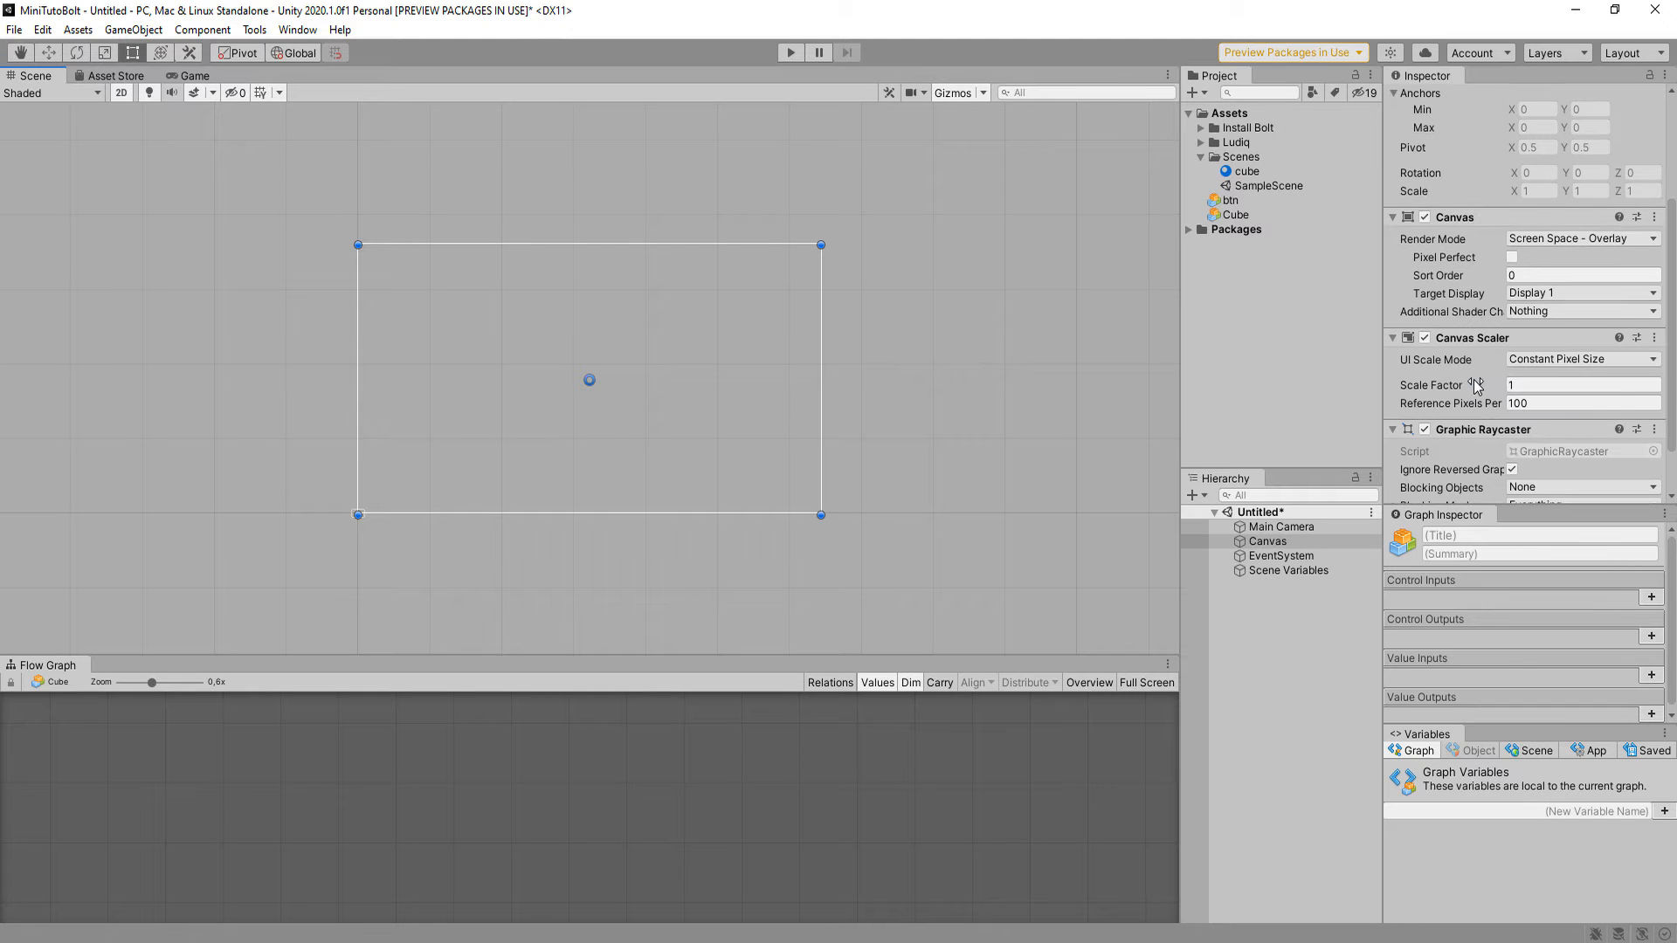
pyautogui.click(1591, 360)
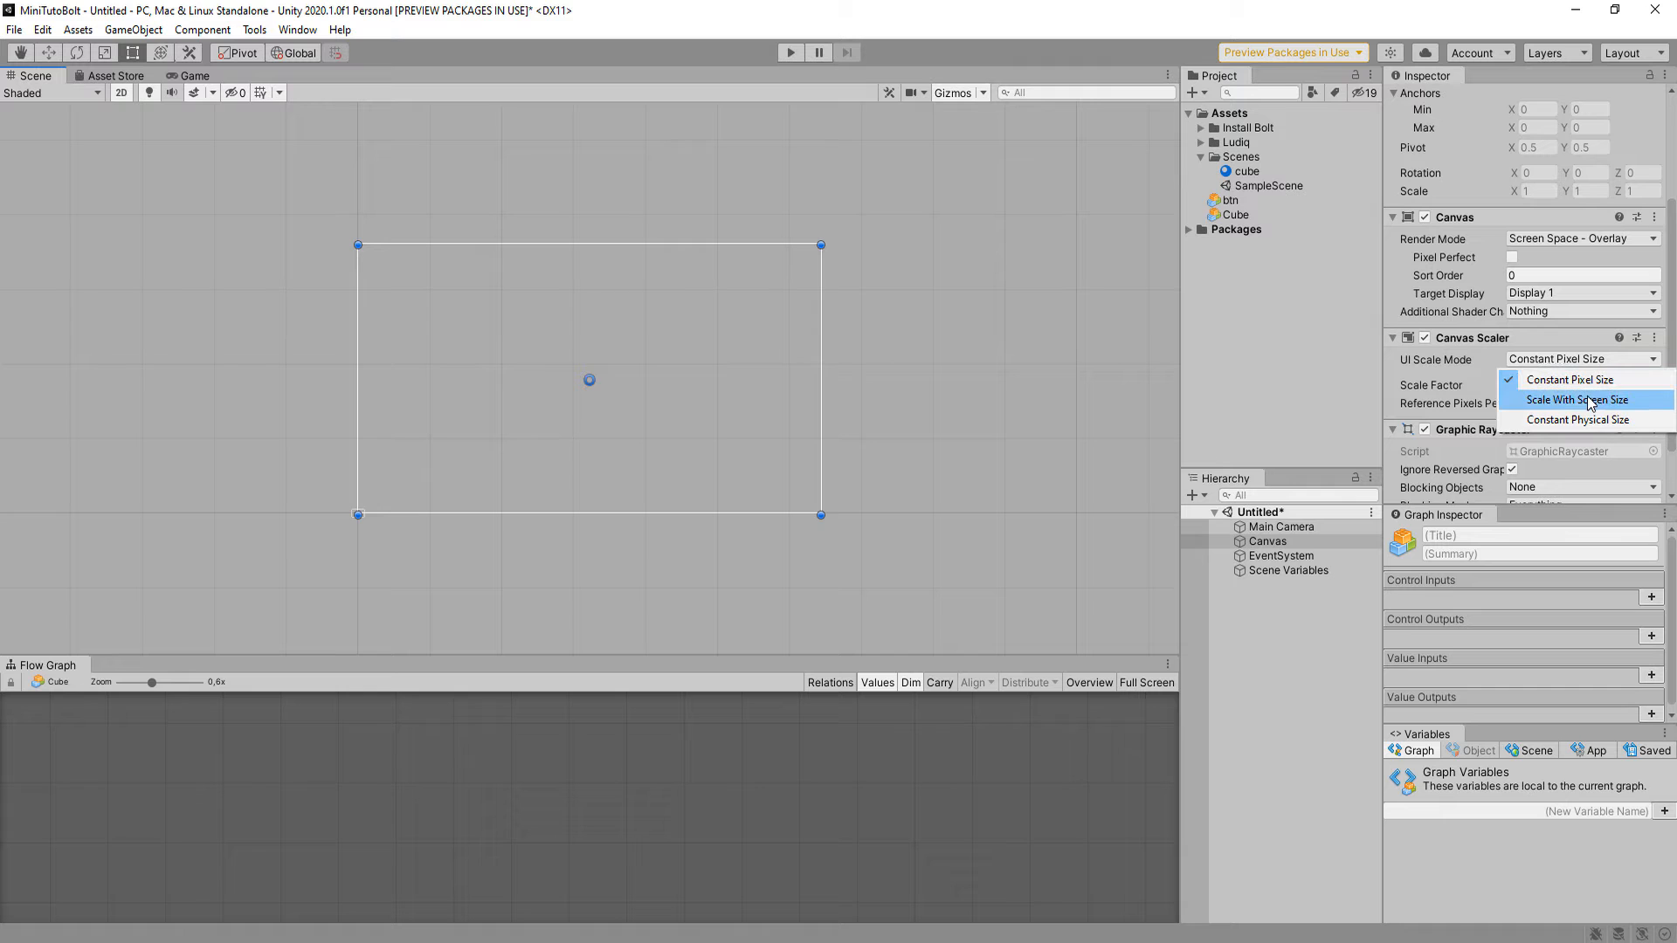
pyautogui.click(1588, 400)
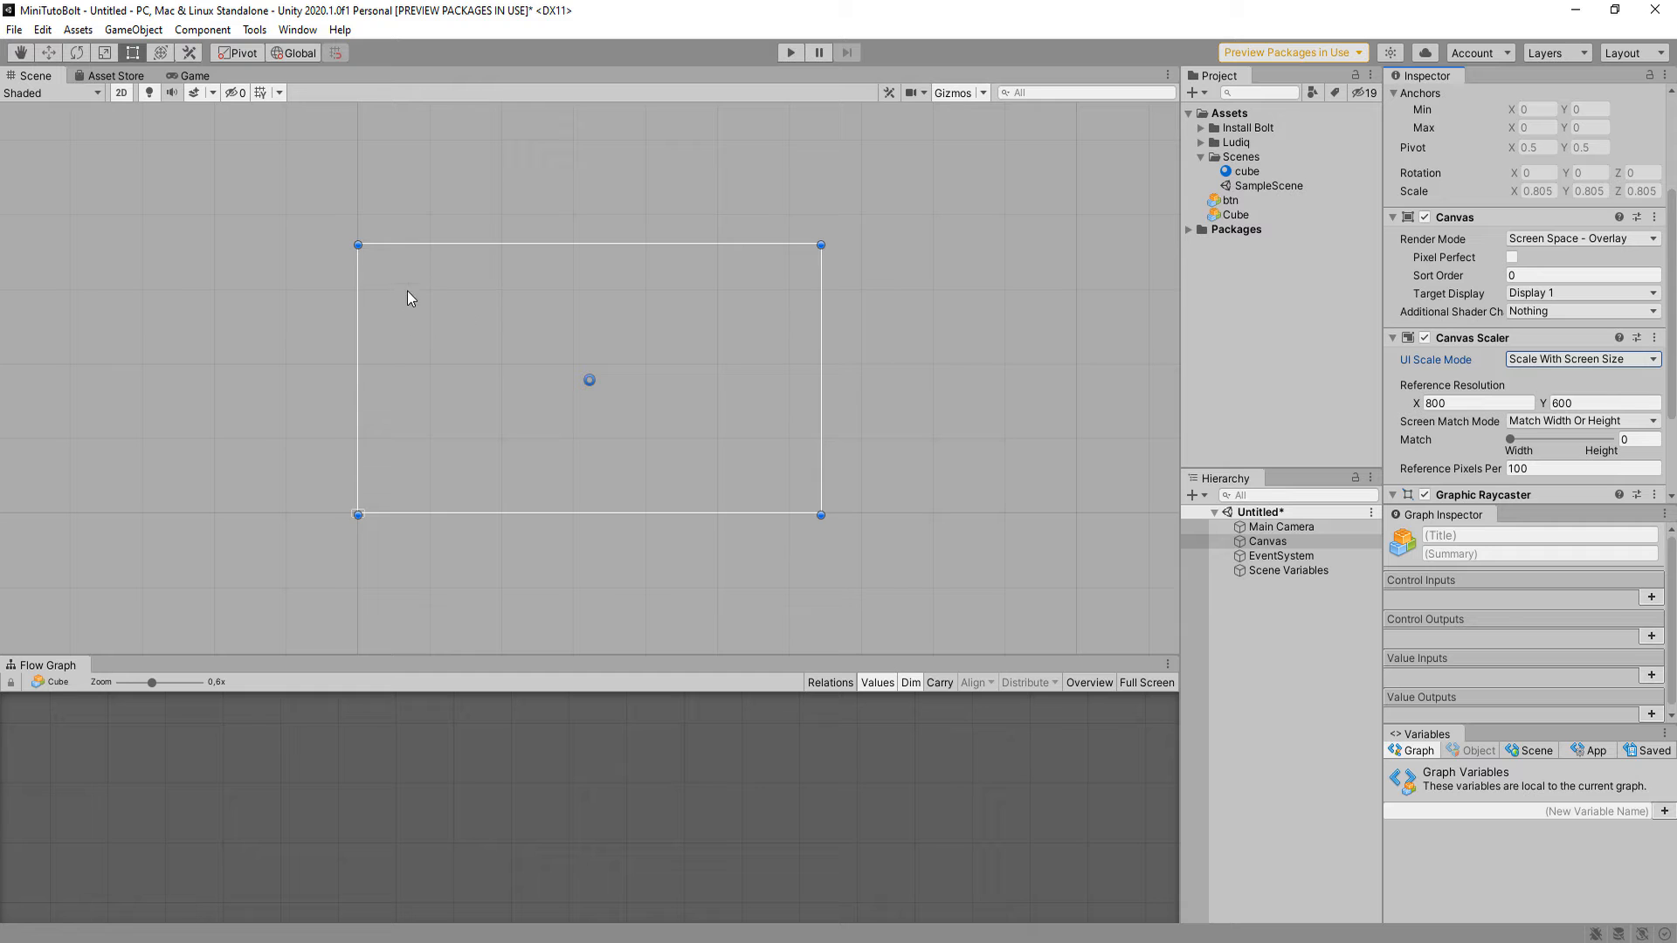
# Add a UI Panel as a child of the canvas.
pyautogui.scroll(2, 518, 378)
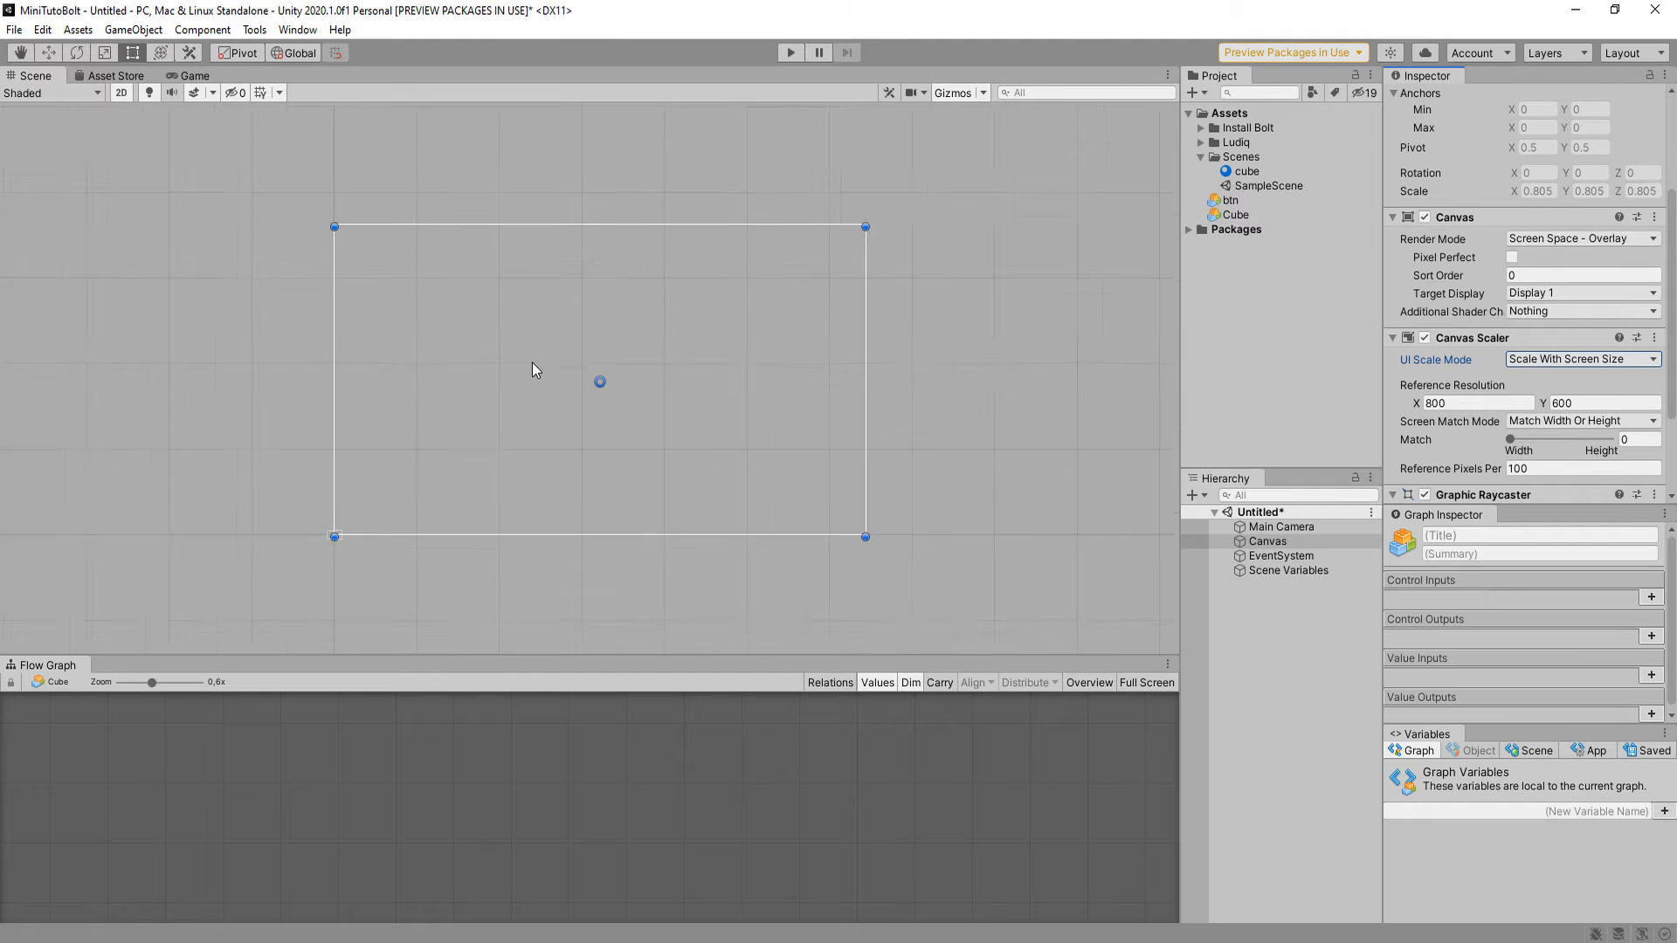
pyautogui.click(139, 29)
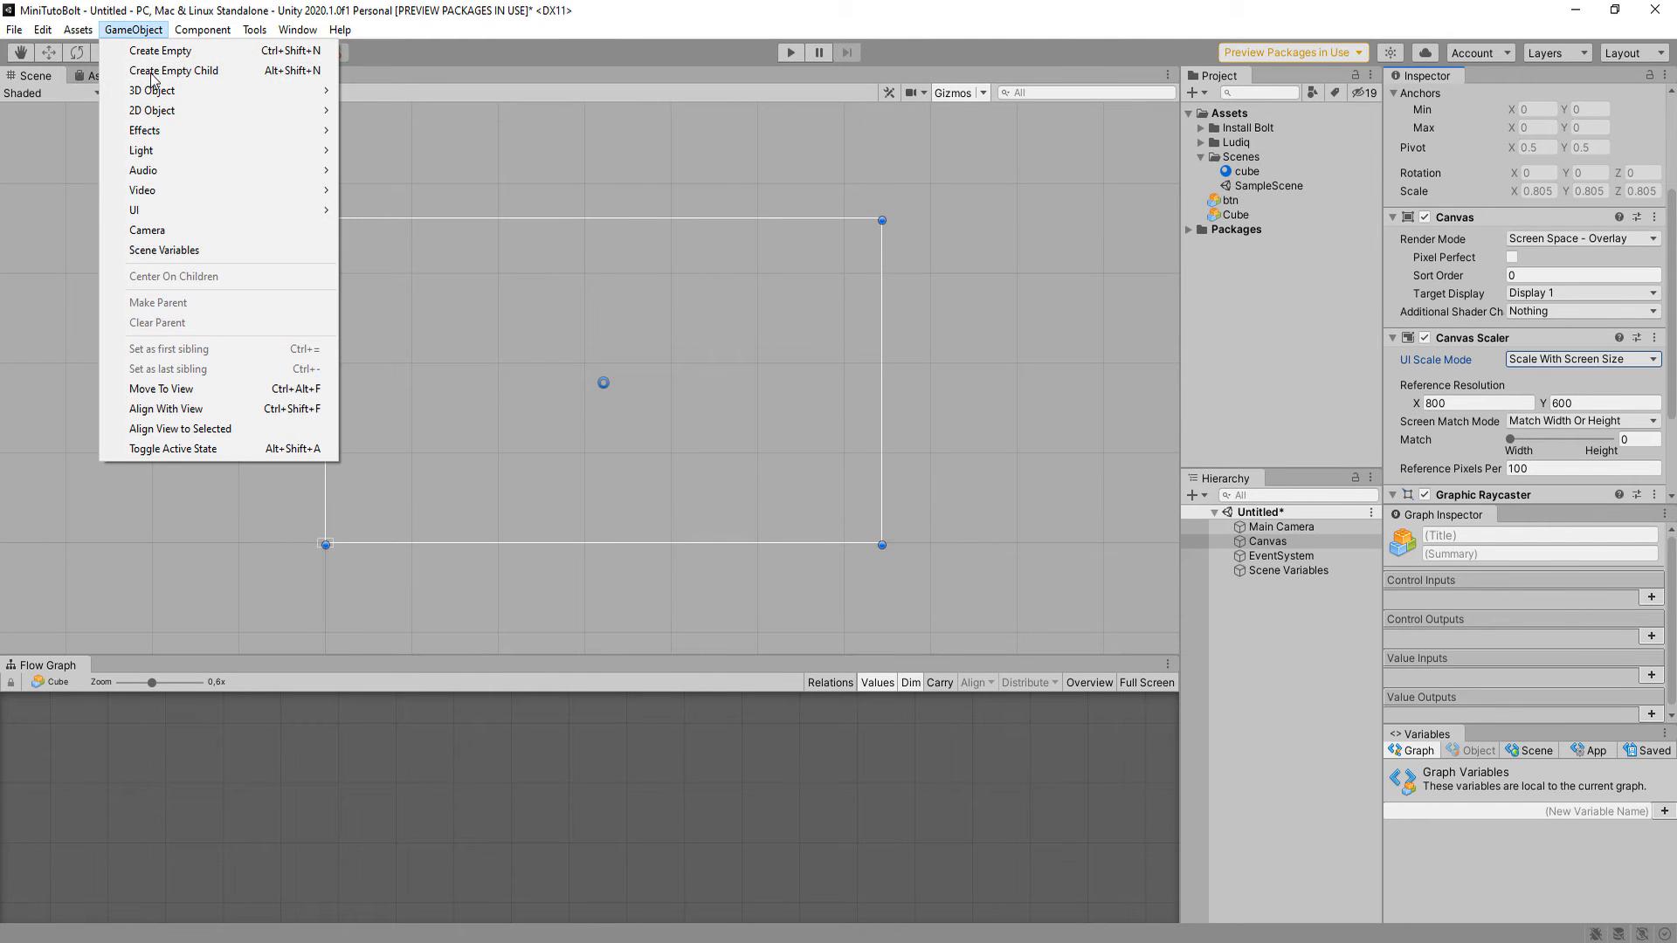
pyautogui.moveTo(201, 207)
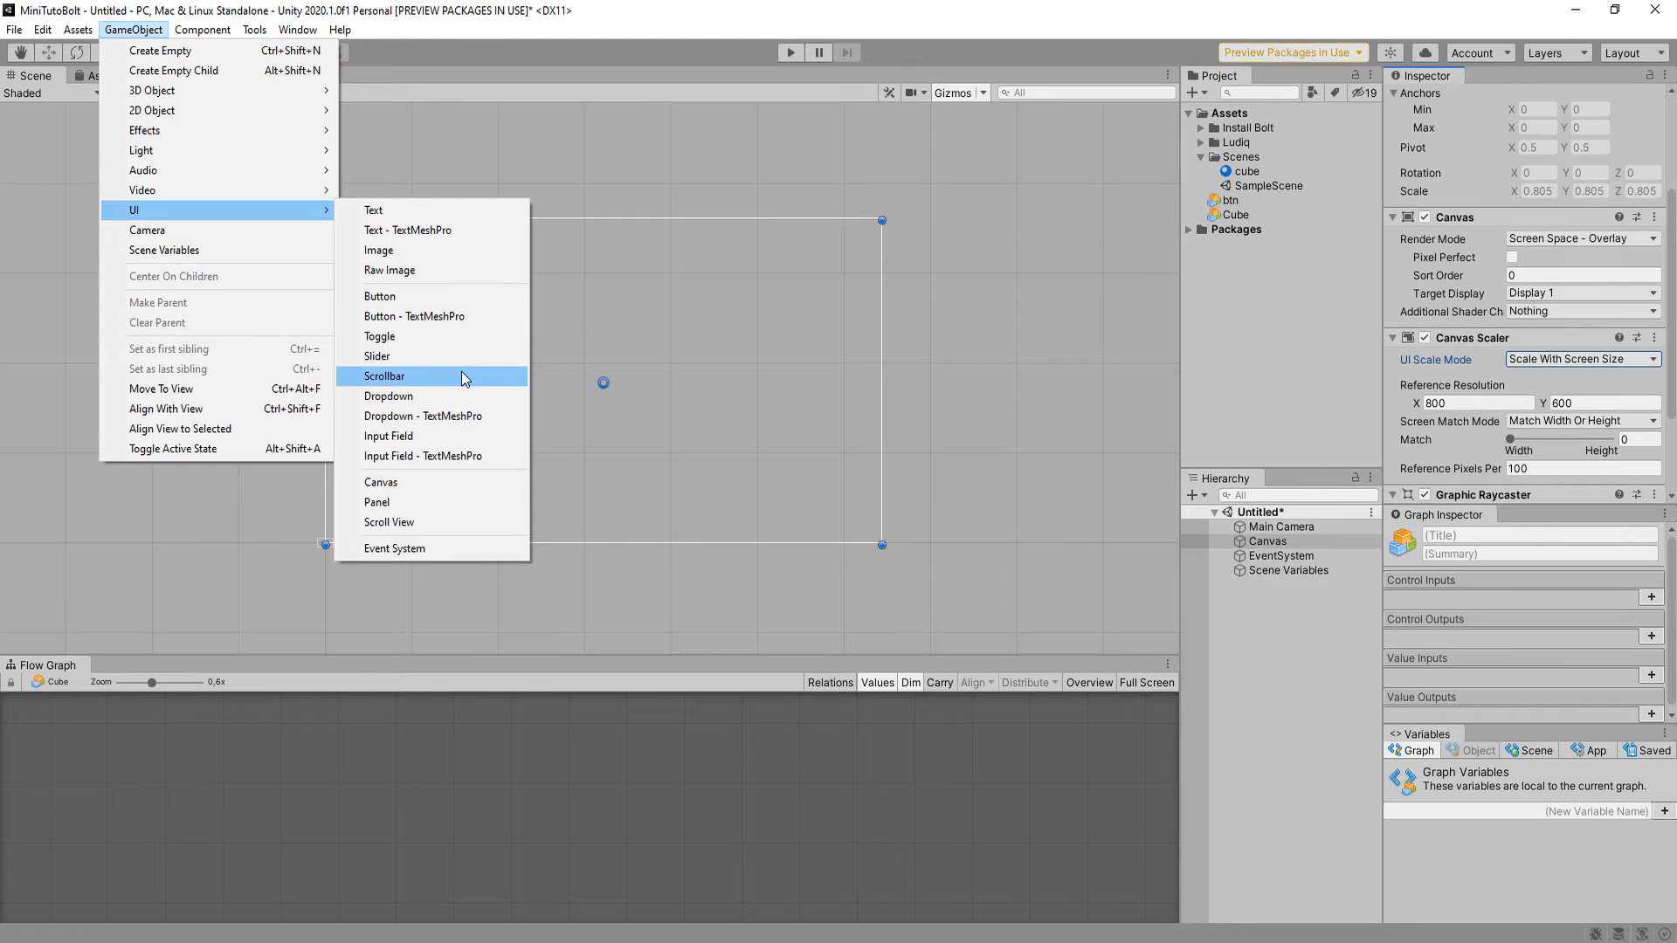
pyautogui.click(405, 503)
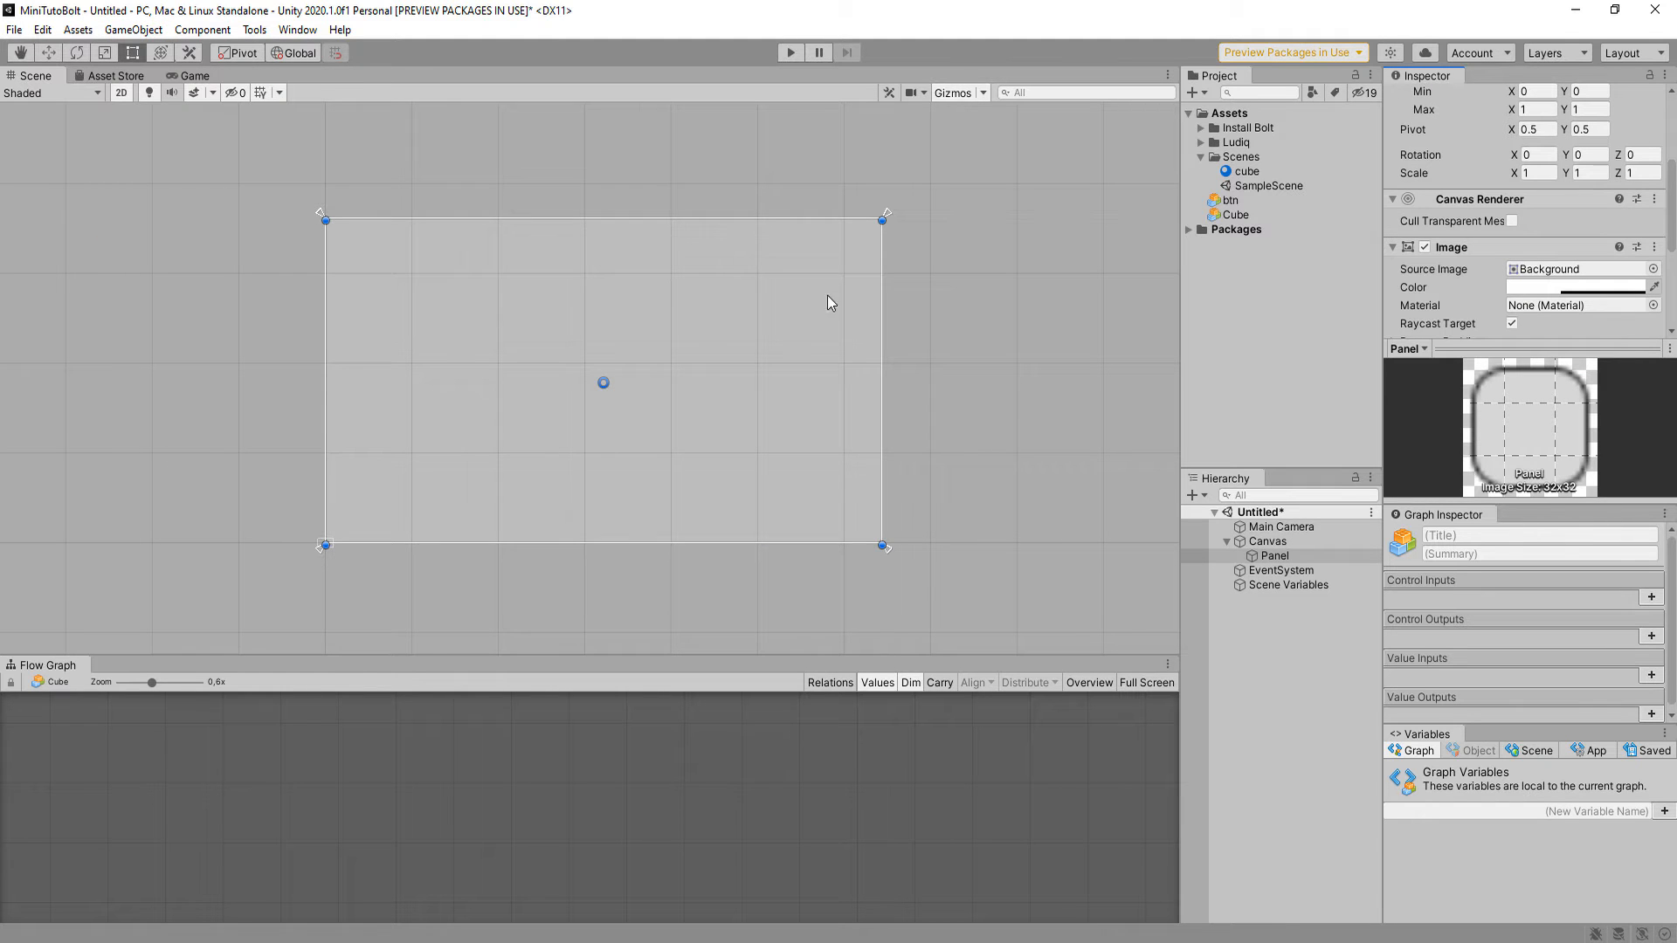
# Shrink the panel to a narrow portrait rectangle and centre it on the canvas.
pyautogui.scroll(1, 826, 295)
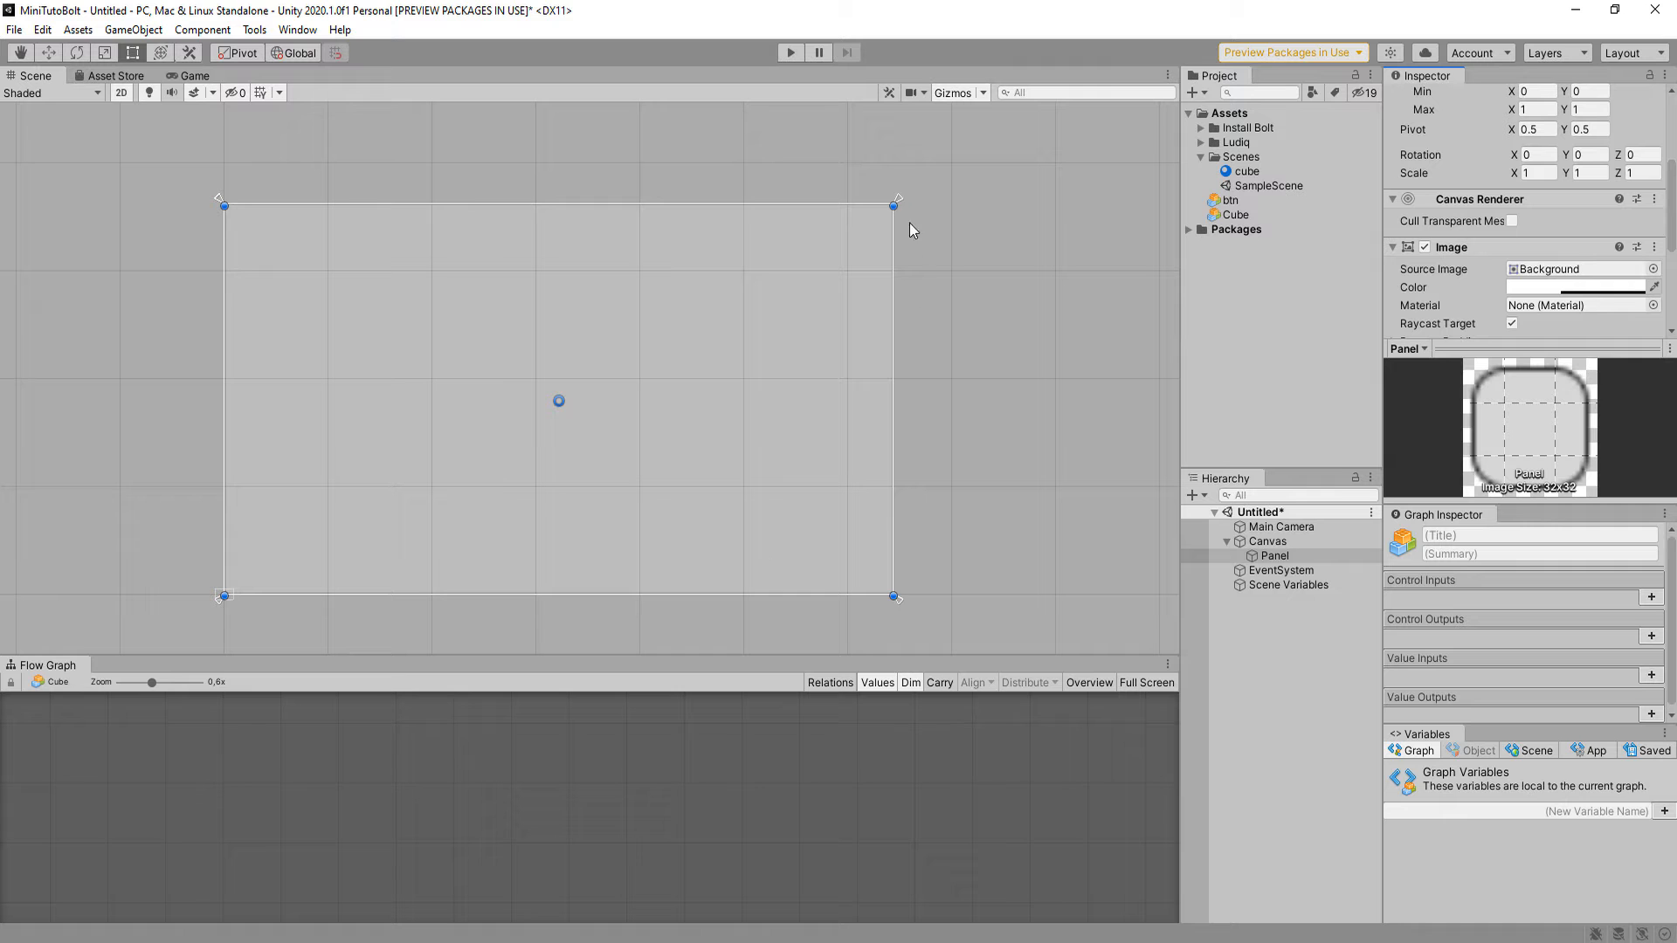
pyautogui.moveTo(892, 206); pyautogui.dragTo(473, 297)
pyautogui.moveTo(426, 402); pyautogui.dragTo(632, 353)
# Add a UI Button and duplicate it twice, stacking the three buttons vertically in the middle of the panel.
pyautogui.scroll(2, 568, 401)
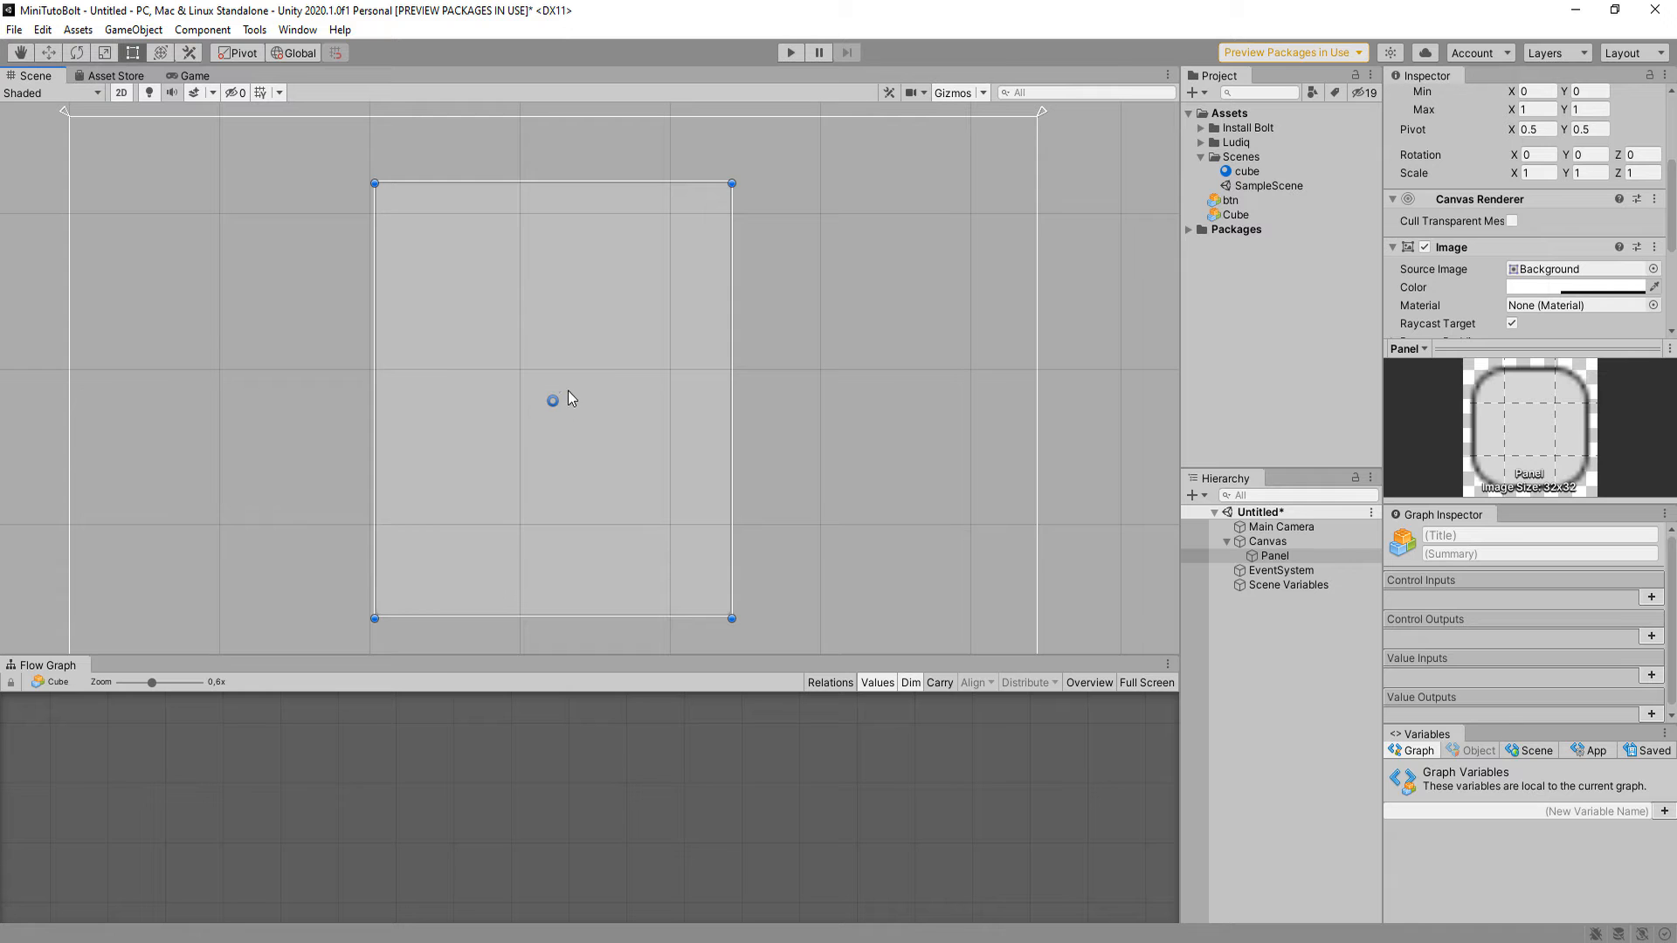
pyautogui.click(133, 30)
pyautogui.moveTo(169, 211)
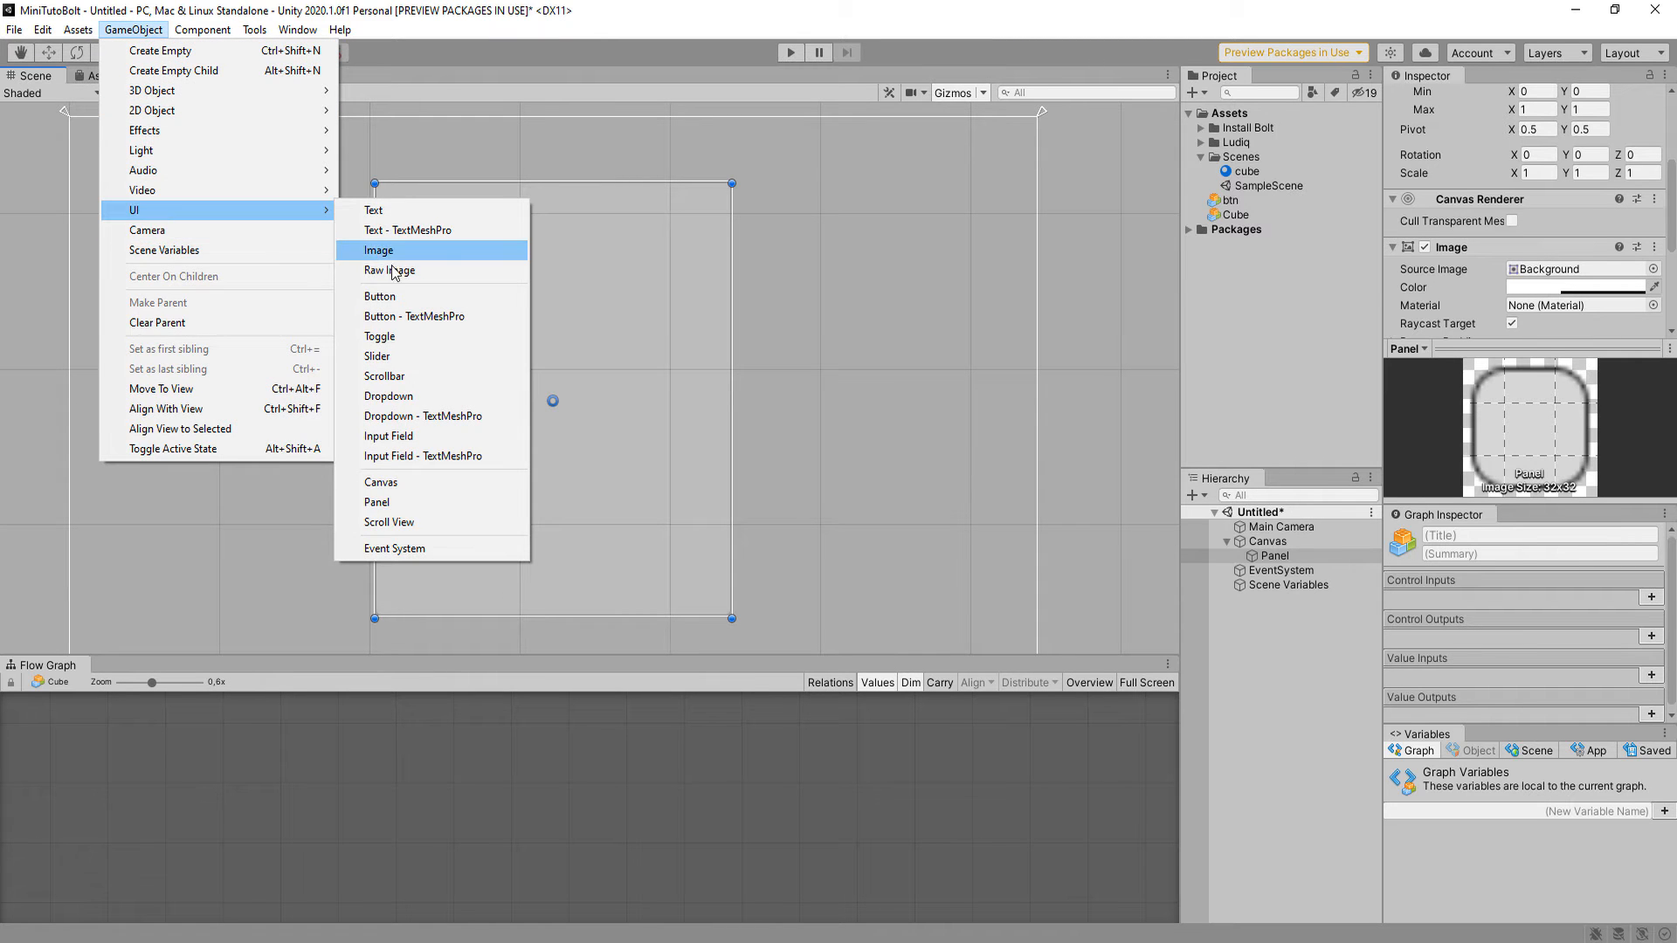
pyautogui.click(393, 297)
pyautogui.moveTo(638, 385); pyautogui.dragTo(603, 463)
pyautogui.hotkey('ctrl', 'd')
pyautogui.hotkey('ctrl', 'd')
# Place the uppermost button first among the buttons in the hierarchy and set its label to JOUER.
pyautogui.click(594, 345)
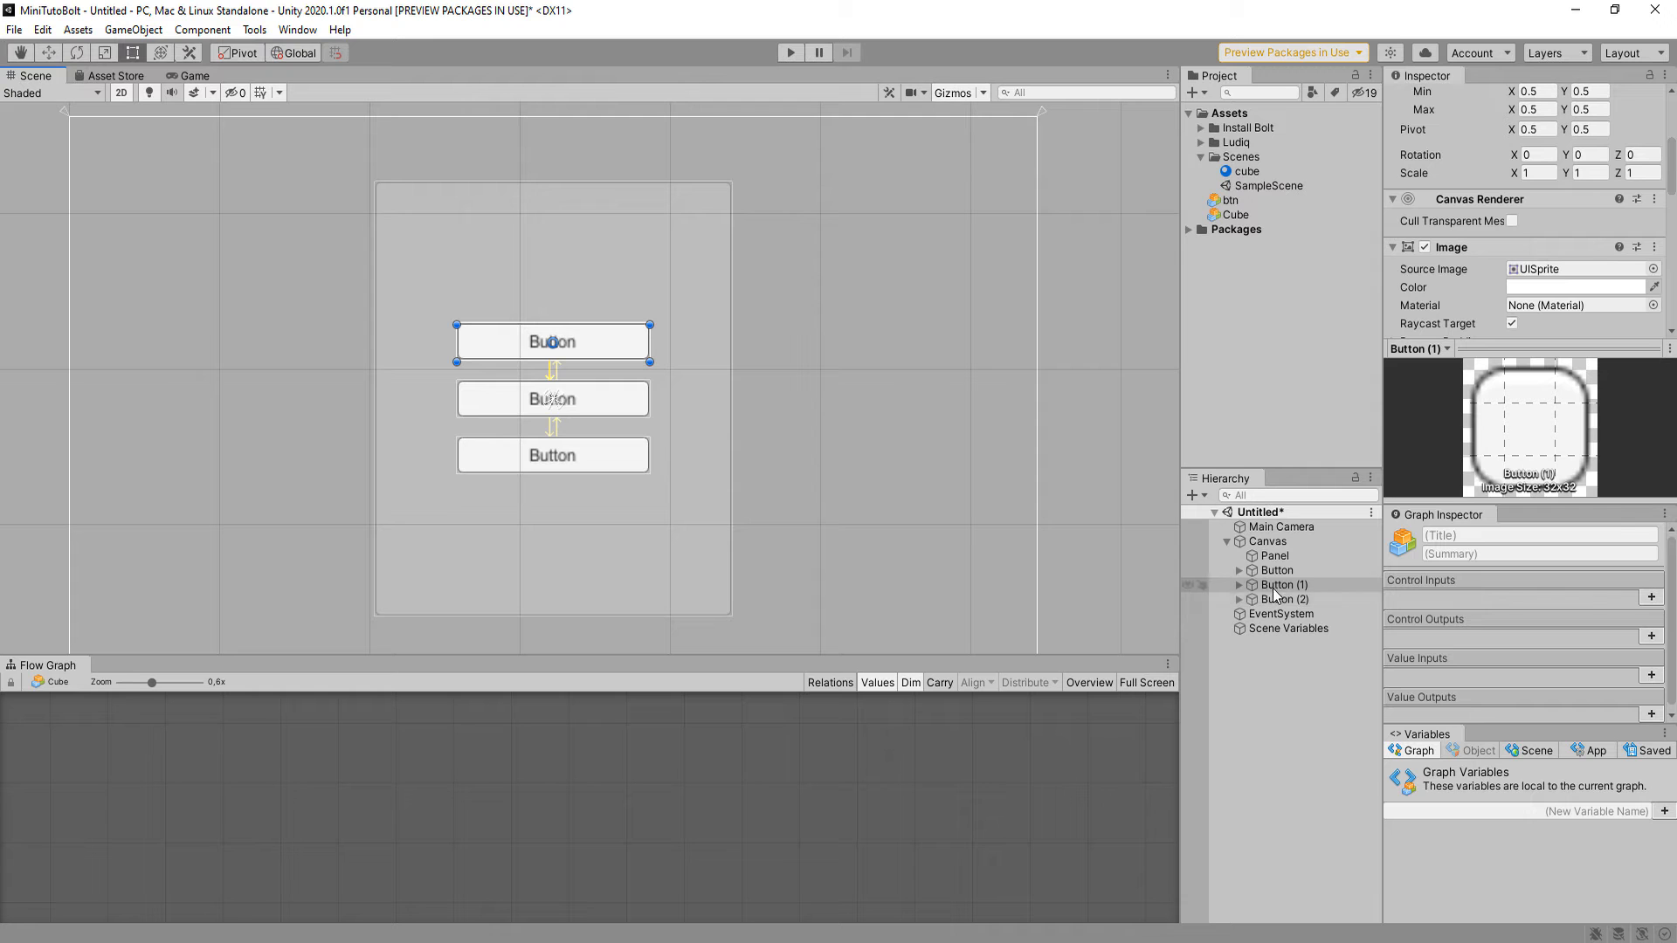
pyautogui.moveTo(1272, 586); pyautogui.dragTo(1284, 569)
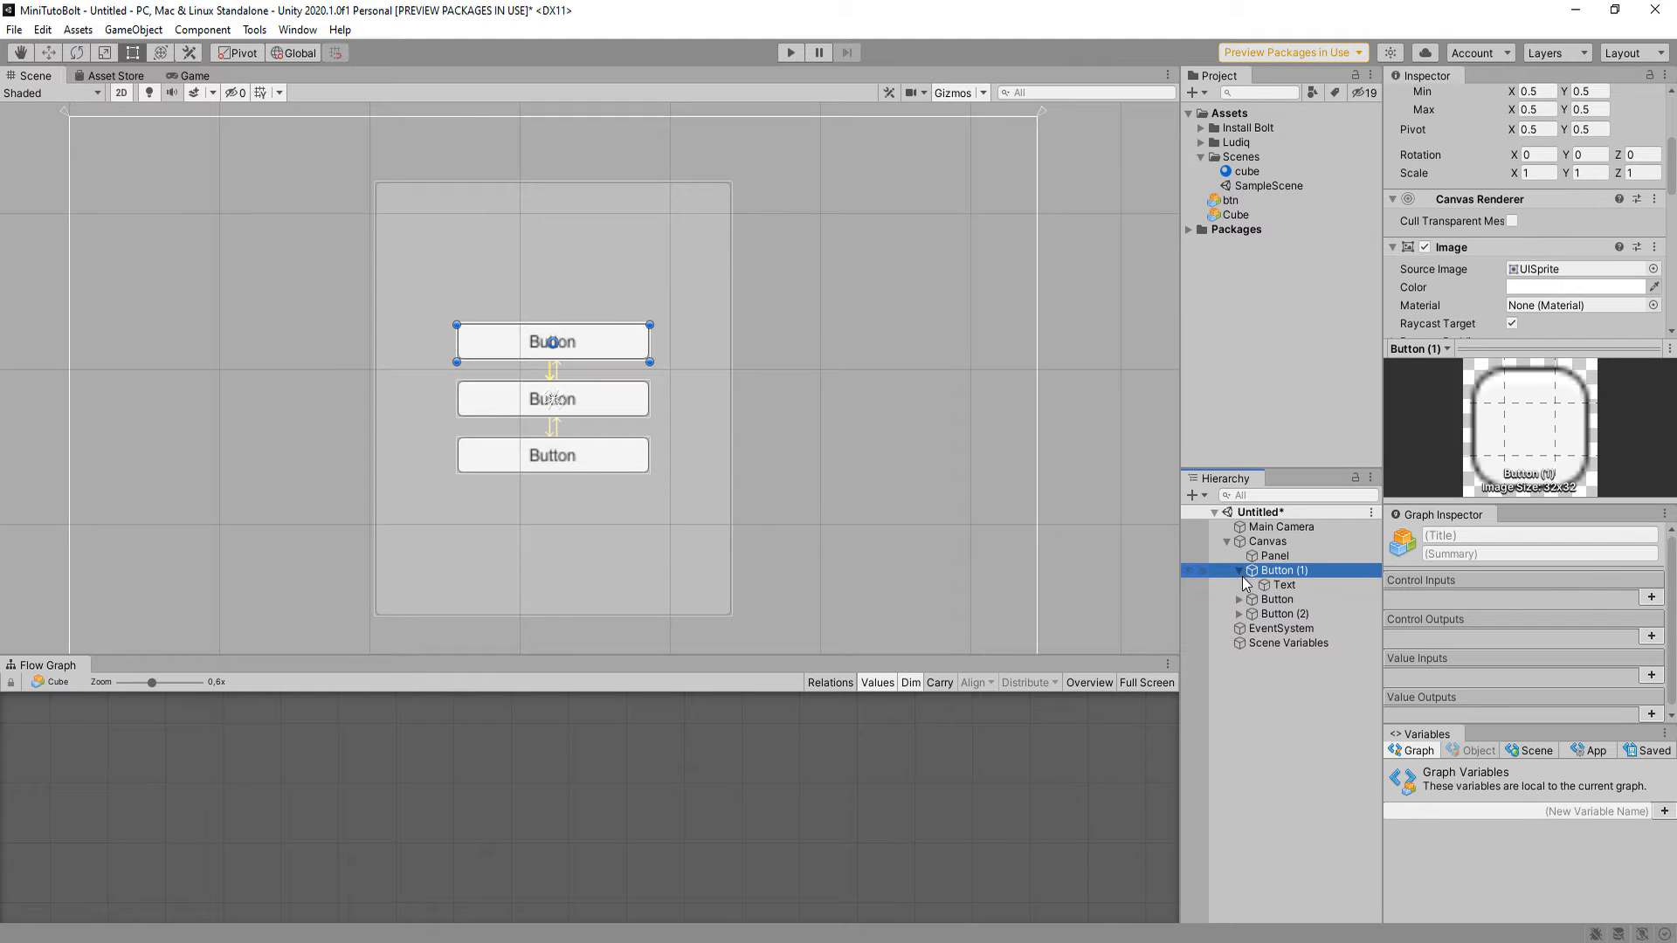
pyautogui.click(1240, 570)
pyautogui.click(1281, 583)
pyautogui.click(1506, 289)
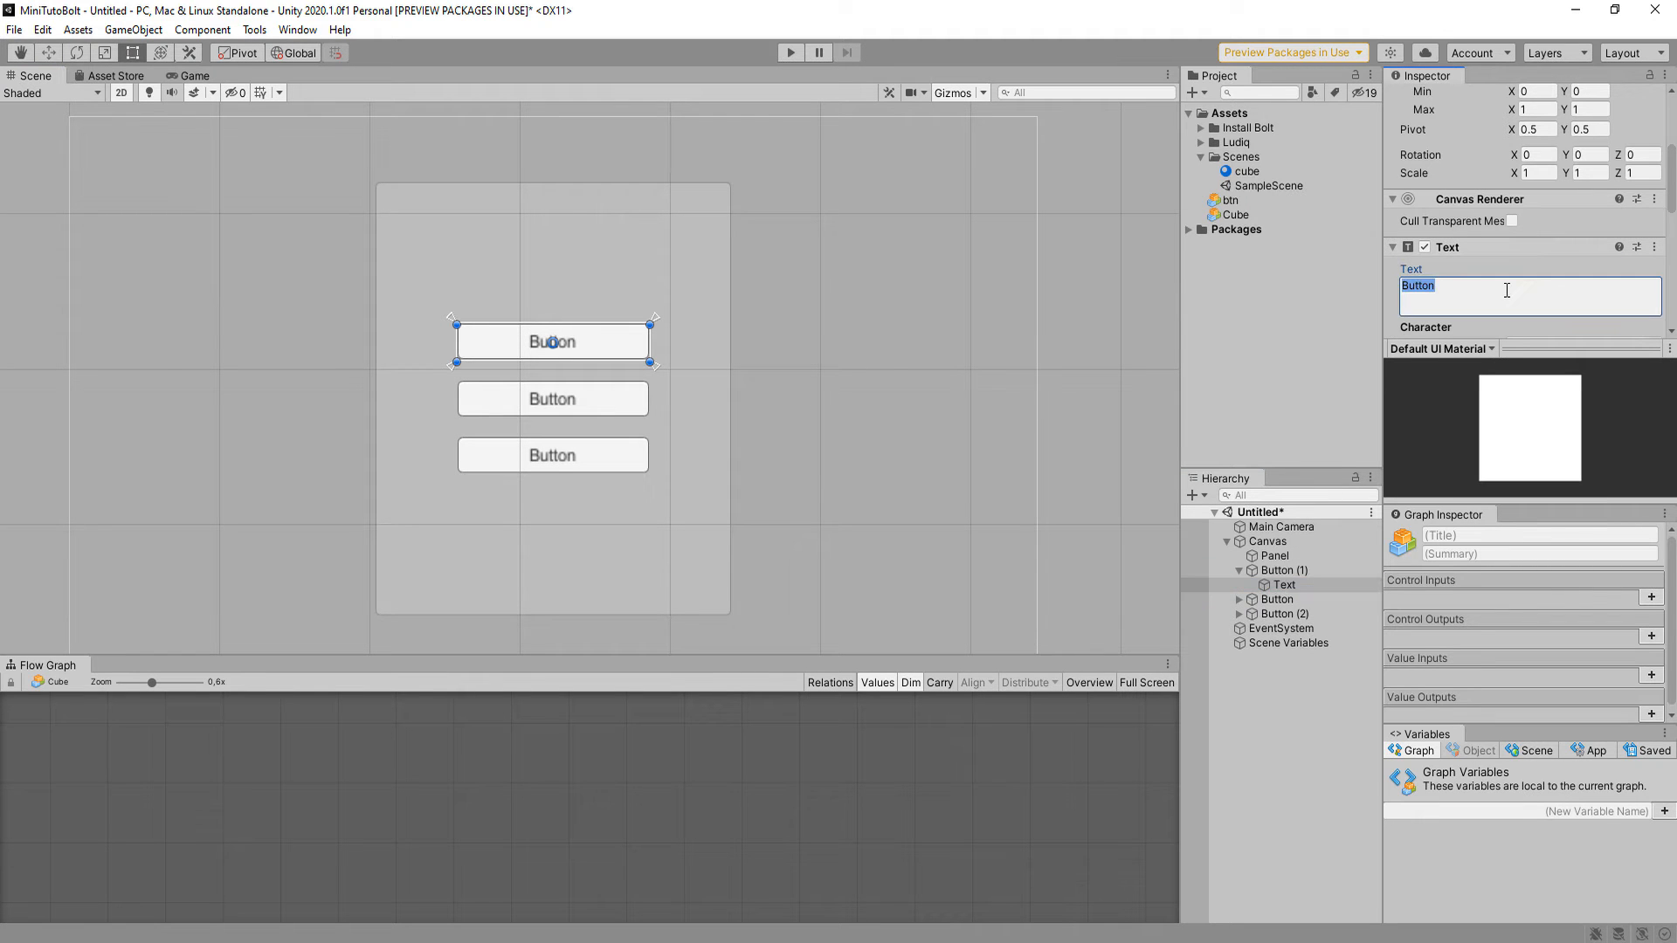
pyautogui.write('JOUER')
# Set the middle button's label to SITE WEB.
pyautogui.click(1239, 599)
pyautogui.click(1277, 614)
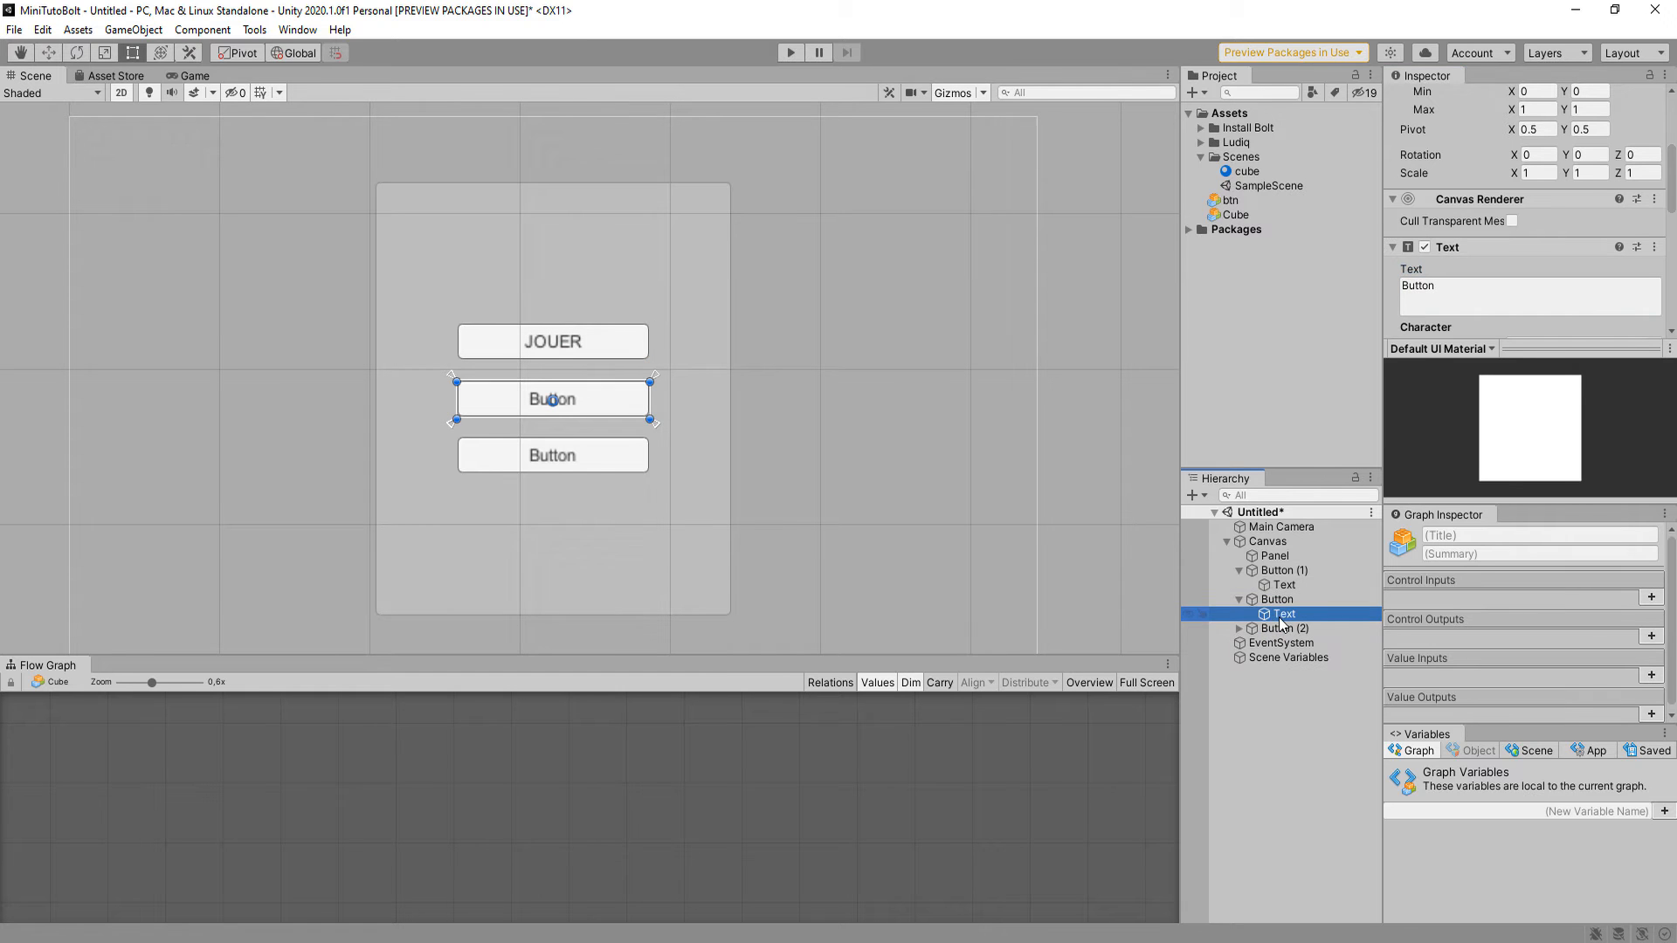
pyautogui.click(1508, 295)
pyautogui.write('S')
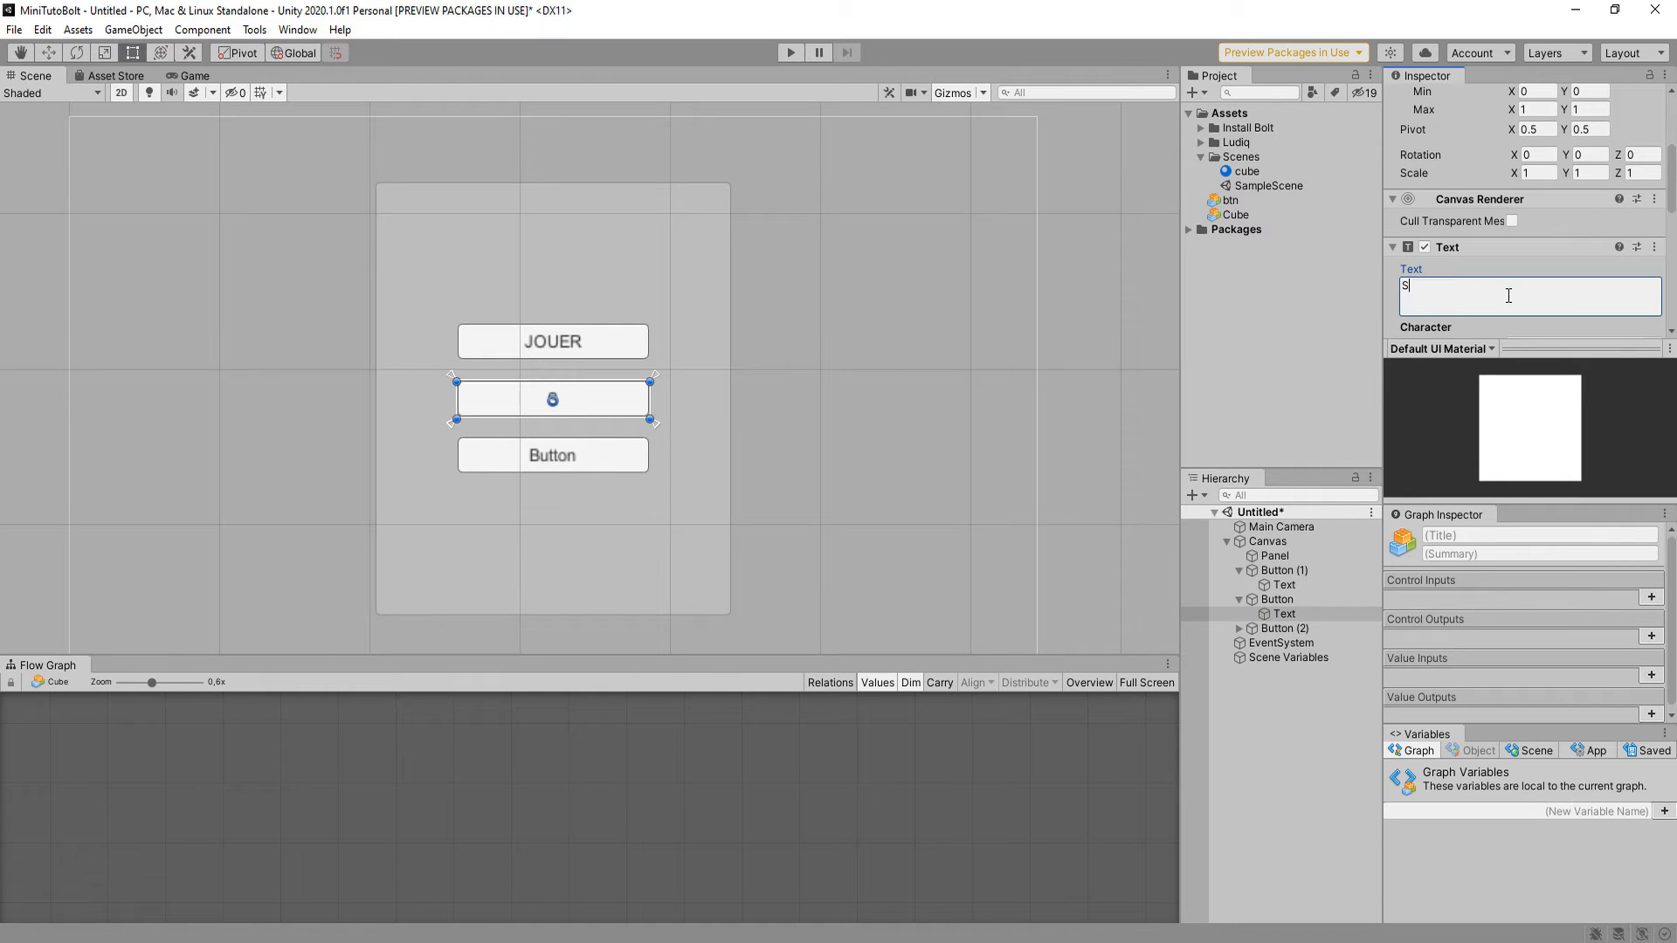
pyautogui.write('ITE WEB')
# Set the lowest button's label to QUITTER.
pyautogui.click(1238, 629)
pyautogui.click(1282, 643)
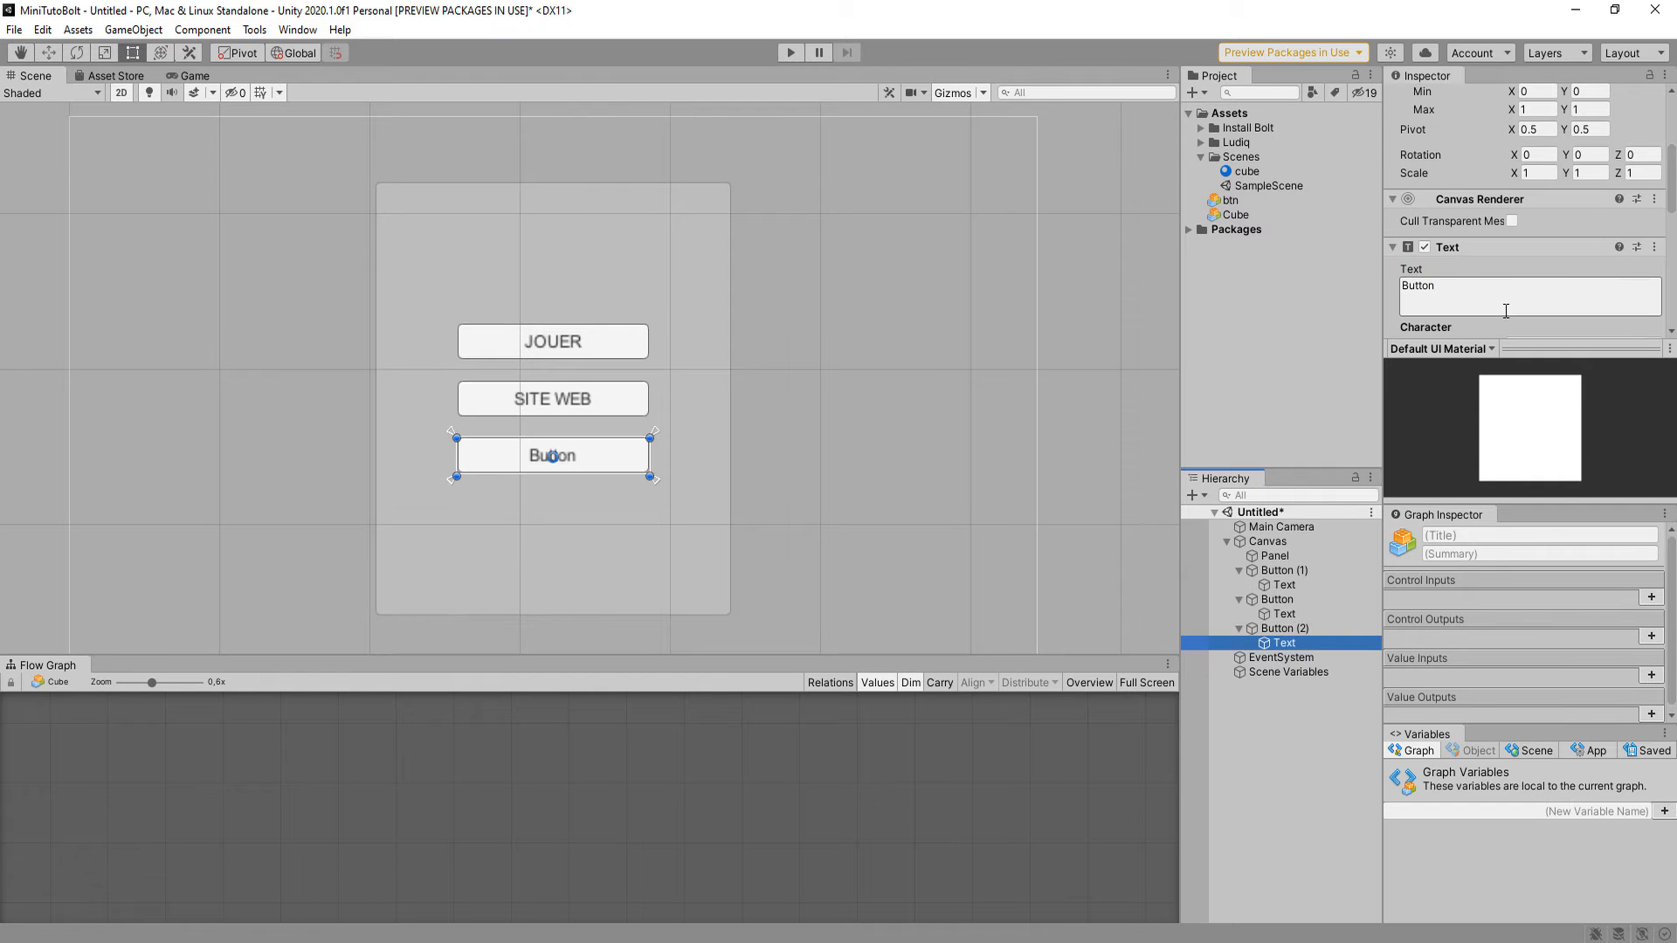
pyautogui.click(1512, 299)
pyautogui.write('Qui')
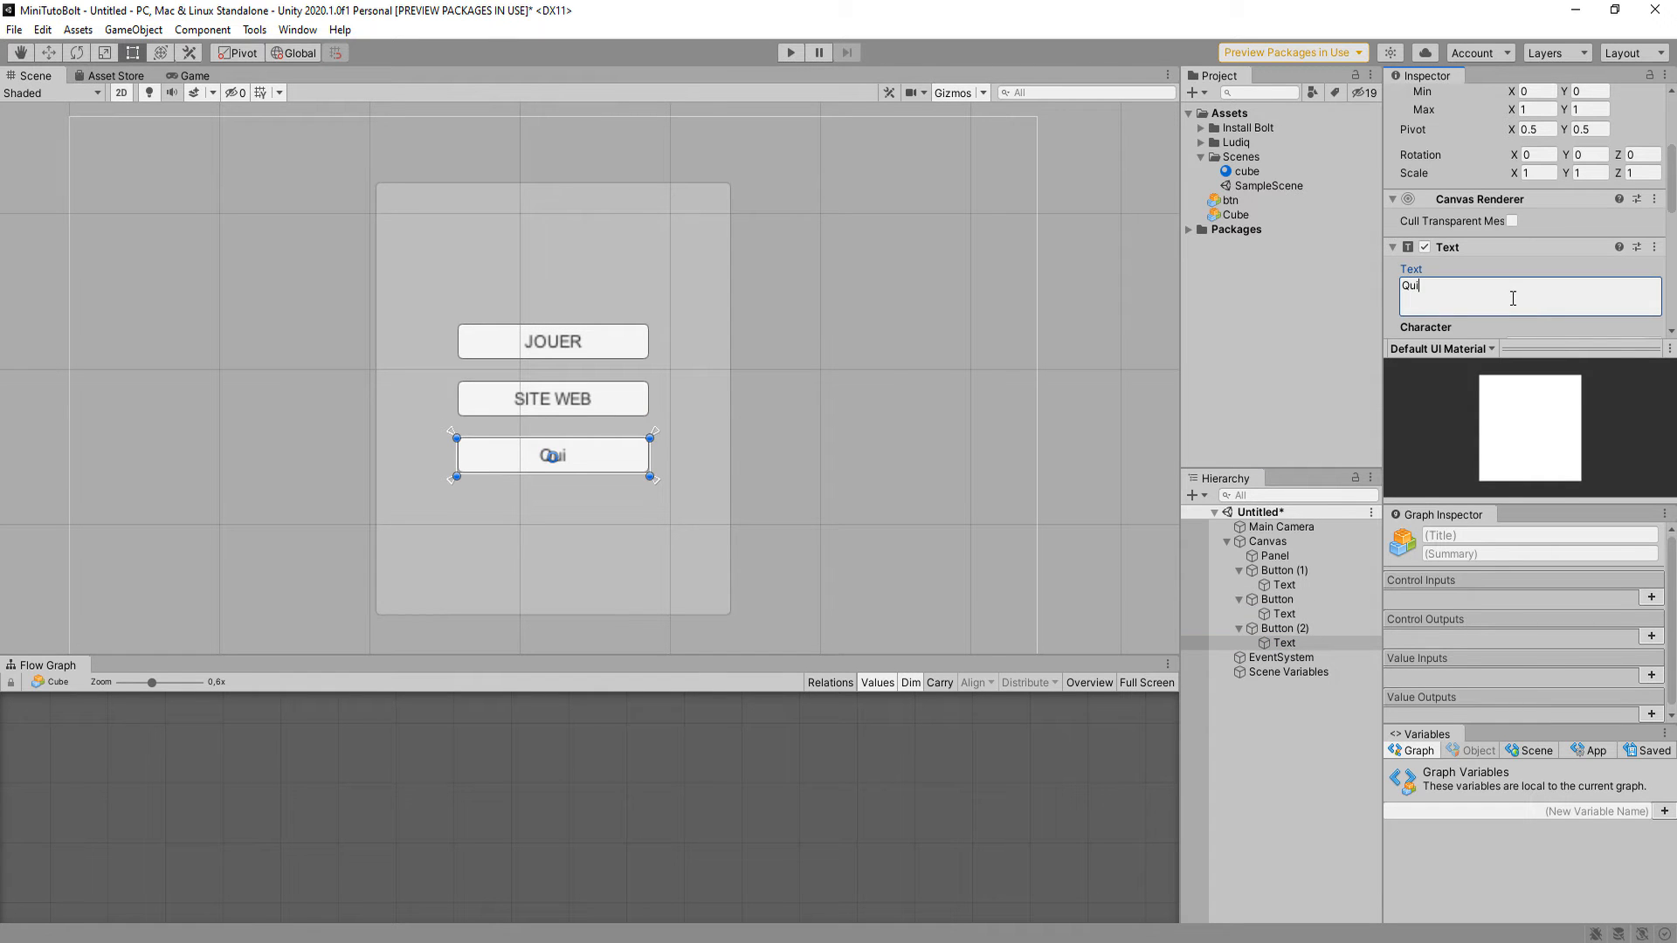
pyautogui.press('BackSpace')
pyautogui.press('BackSpace')
pyautogui.write('UITTER')
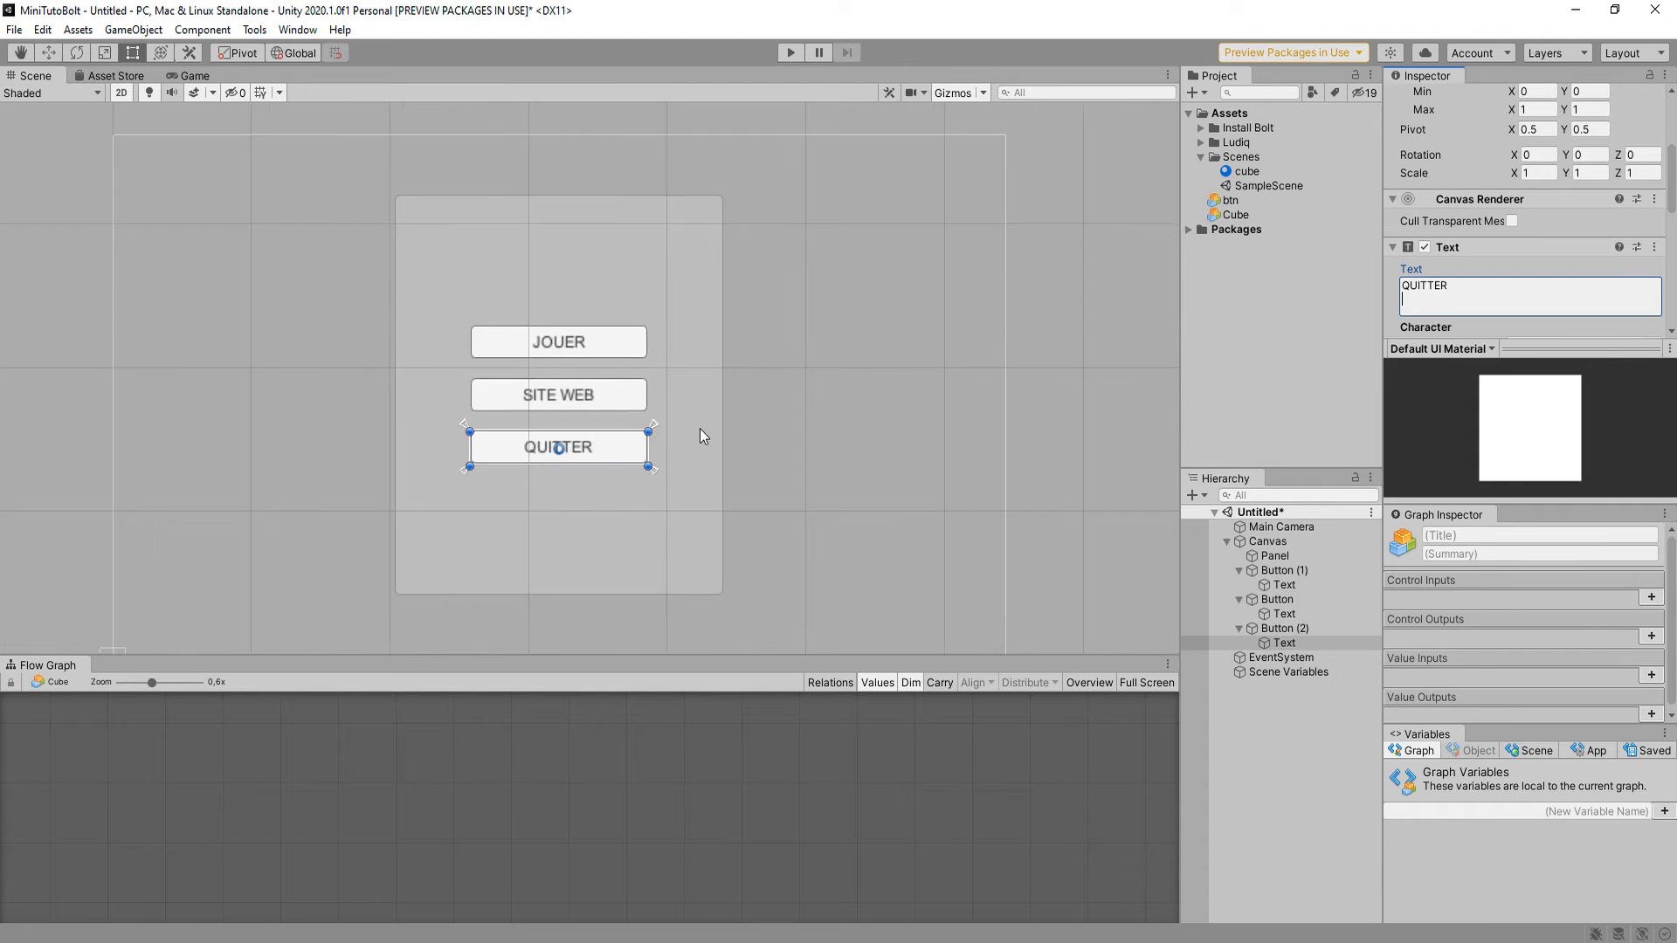
# Add a UI Text to the canvas and centre it near the panel's upper edge, above the buttons.
pyautogui.scroll(-5, 699, 428)
pyautogui.moveTo(719, 439); pyautogui.dragTo(740, 448, button='middle')
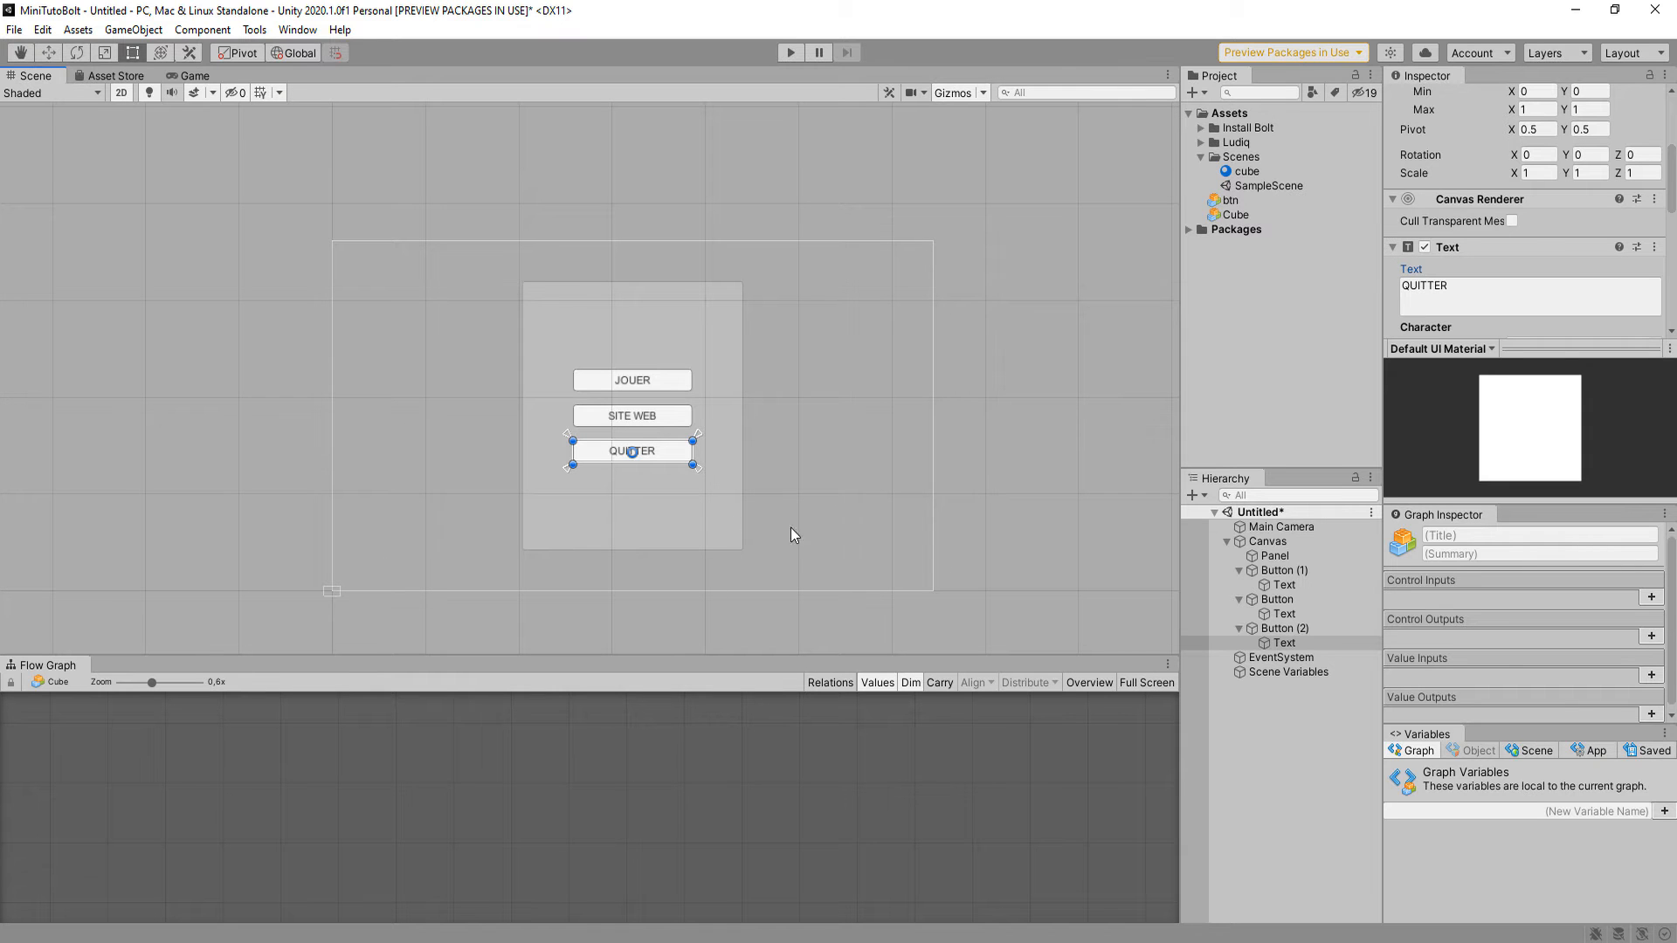
pyautogui.click(617, 327)
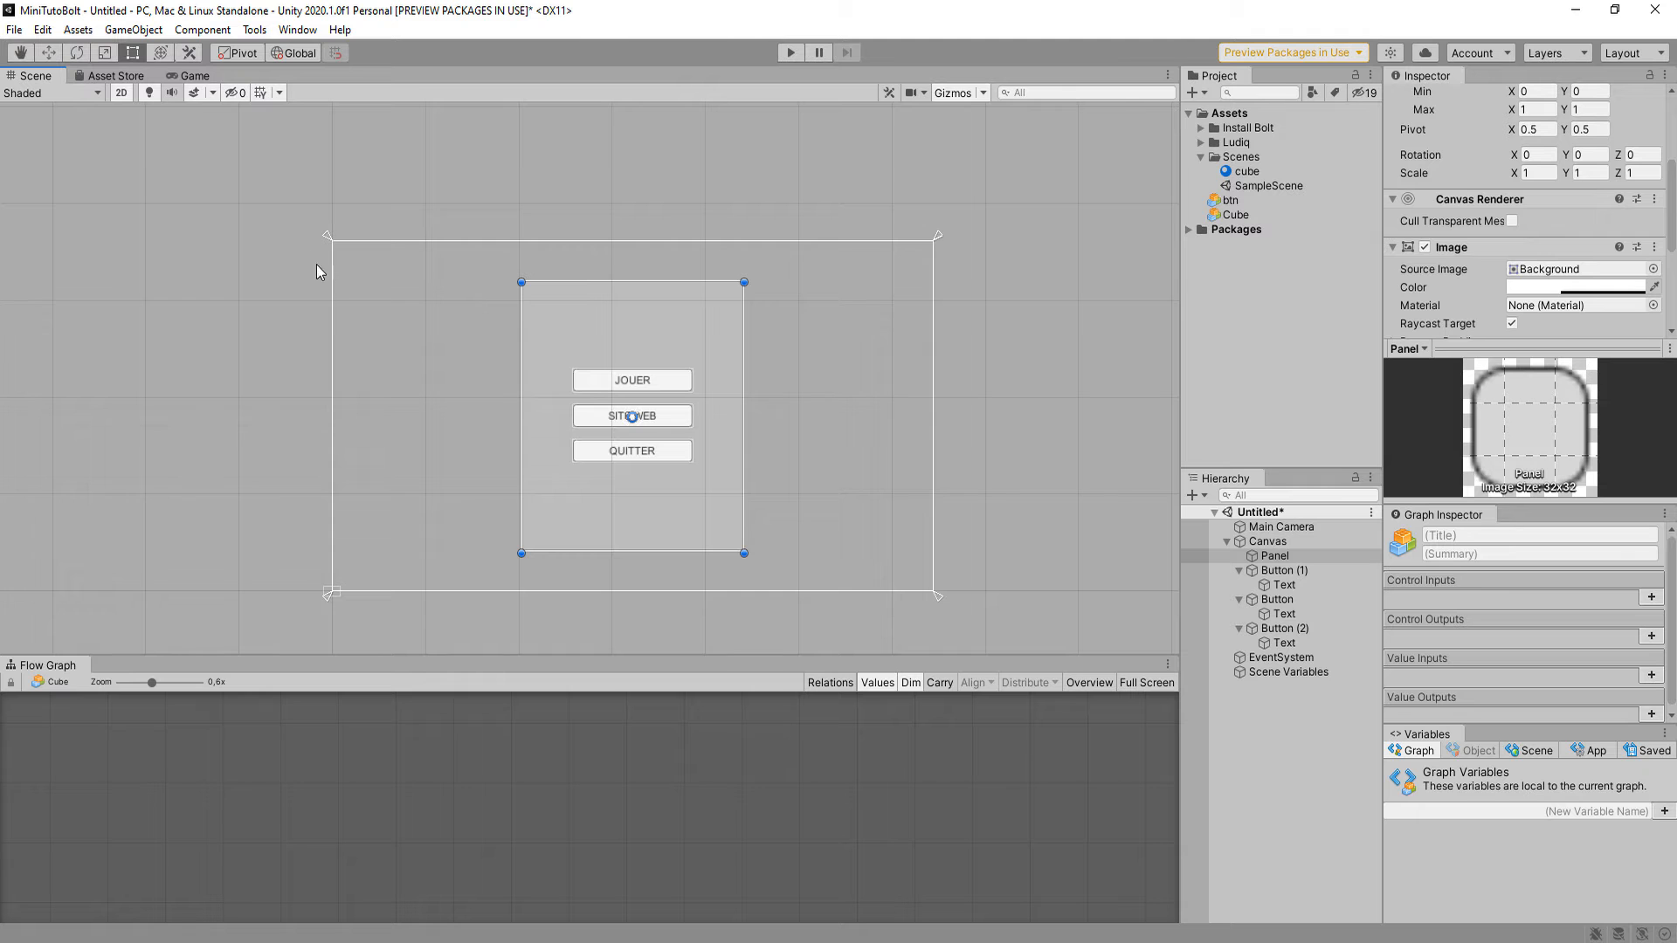
pyautogui.click(133, 30)
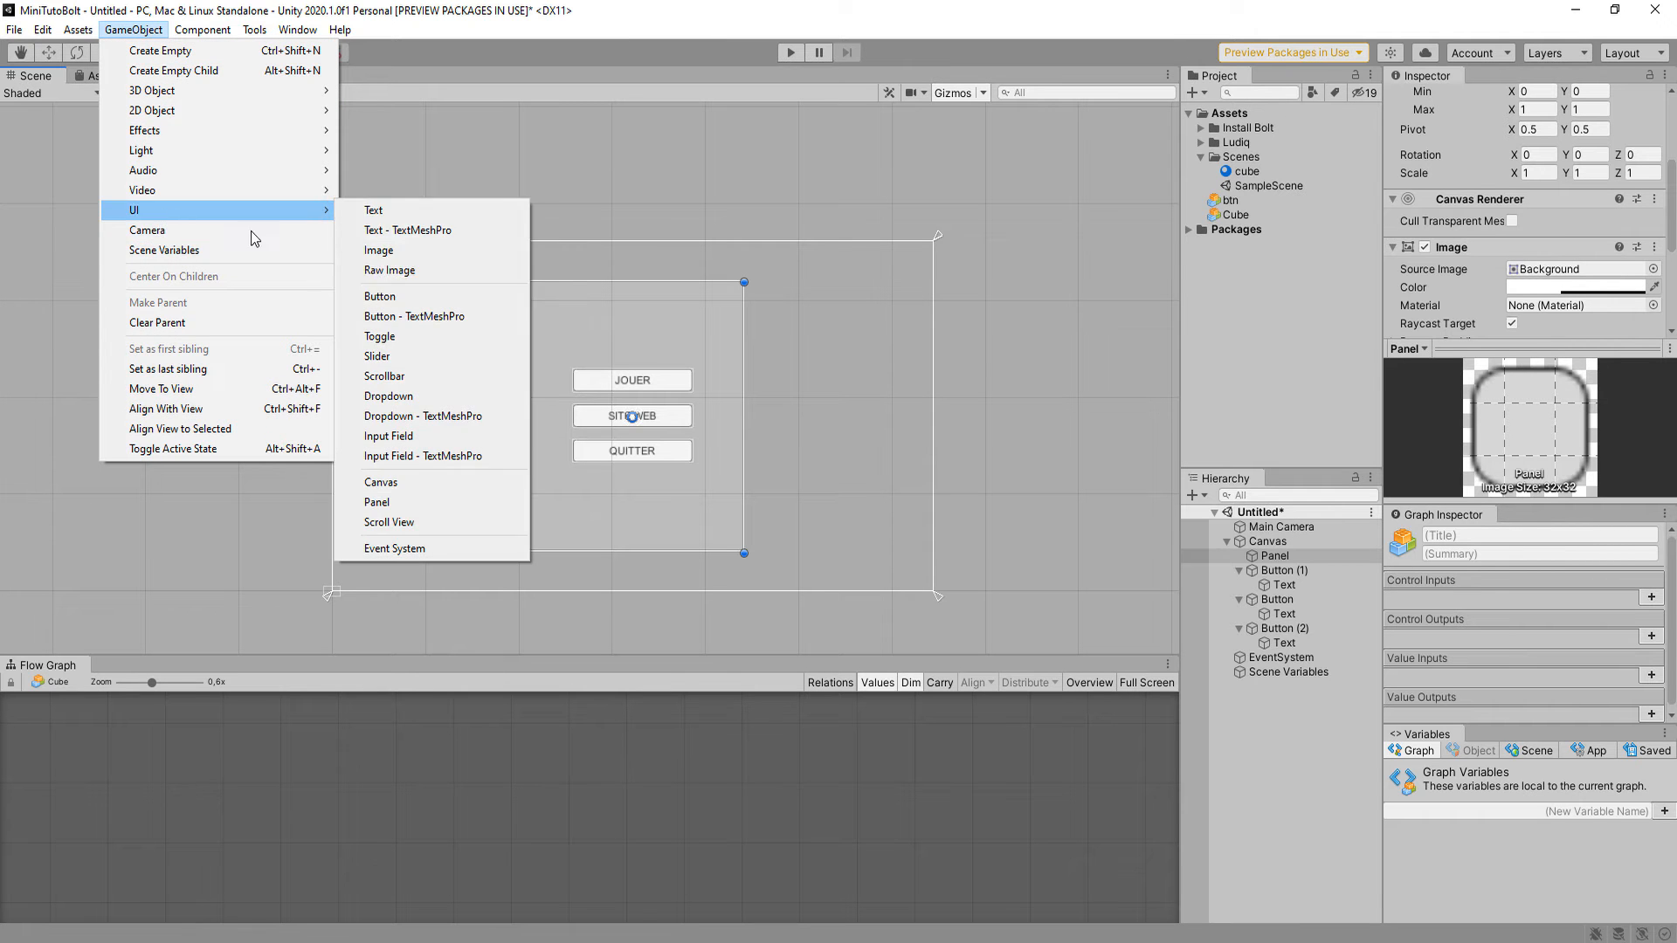
pyautogui.click(373, 211)
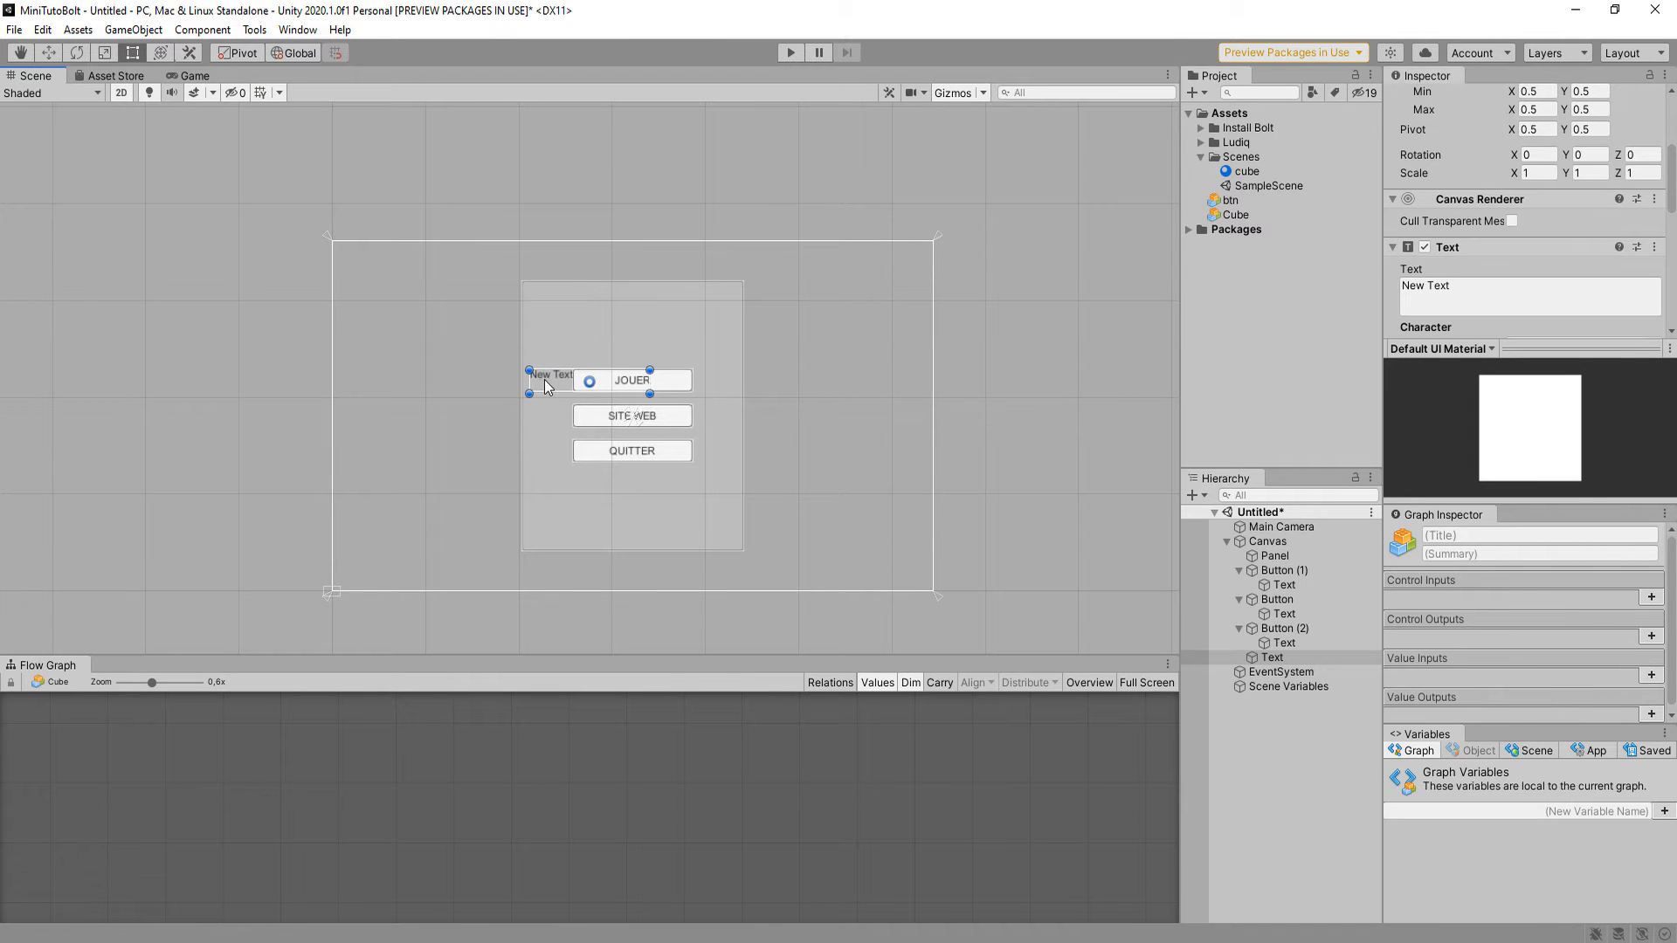
pyautogui.moveTo(543, 378); pyautogui.dragTo(596, 305)
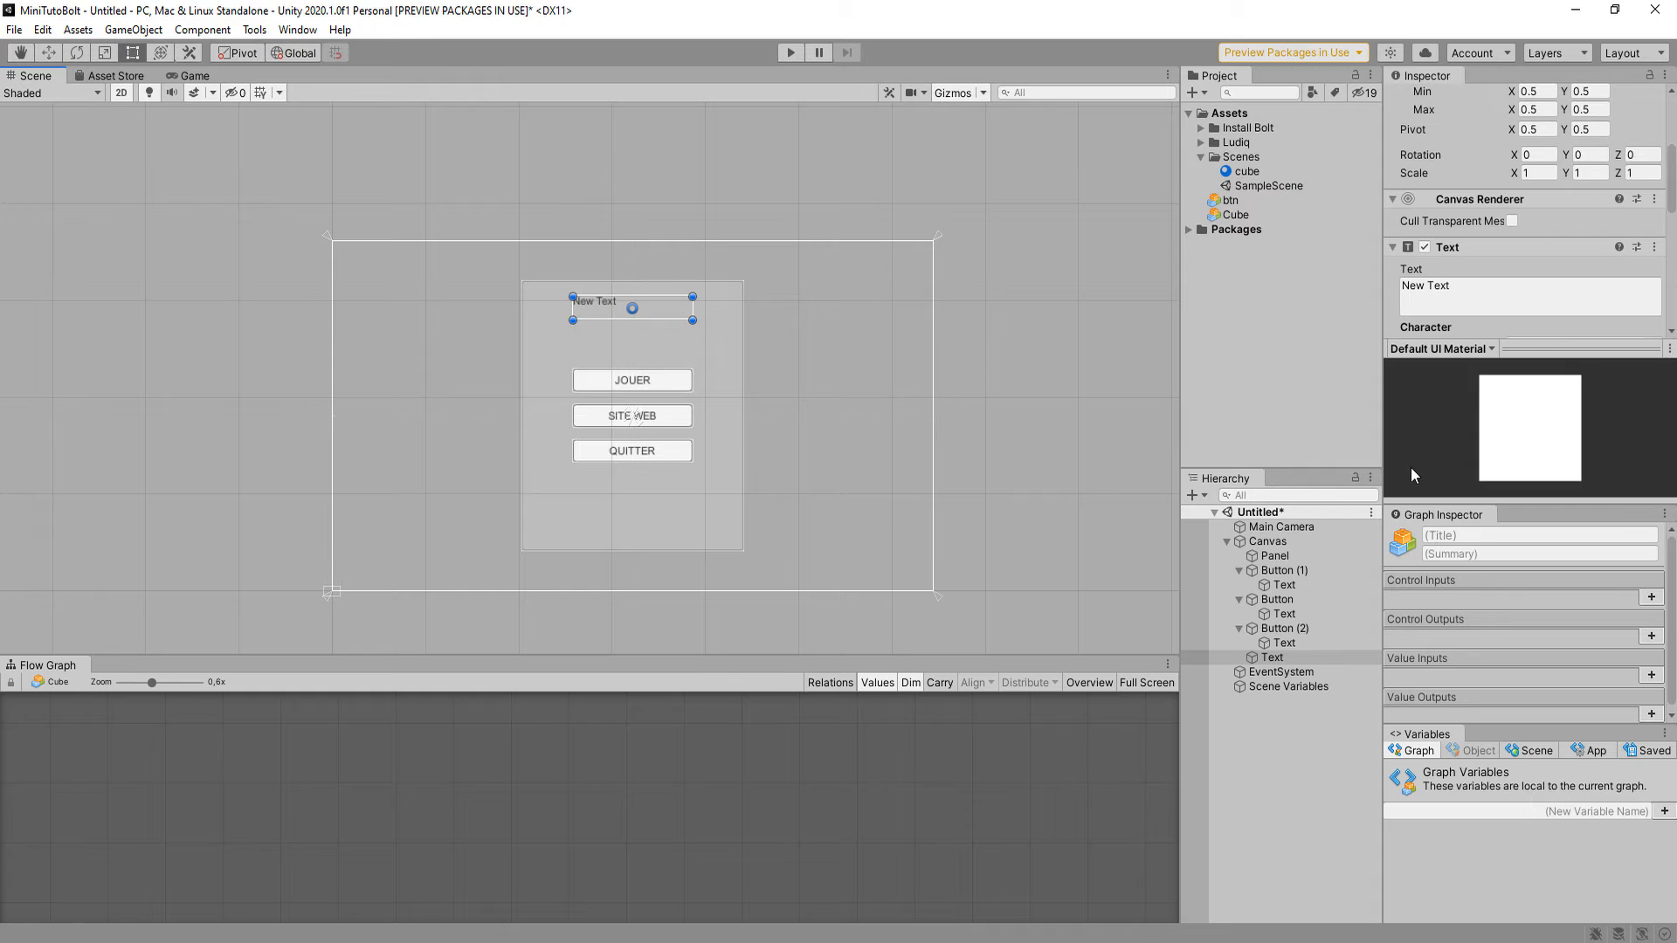
# Set the title text to "Mon titre..." with a font size of 26.
pyautogui.click(1493, 281)
pyautogui.write('Mon ')
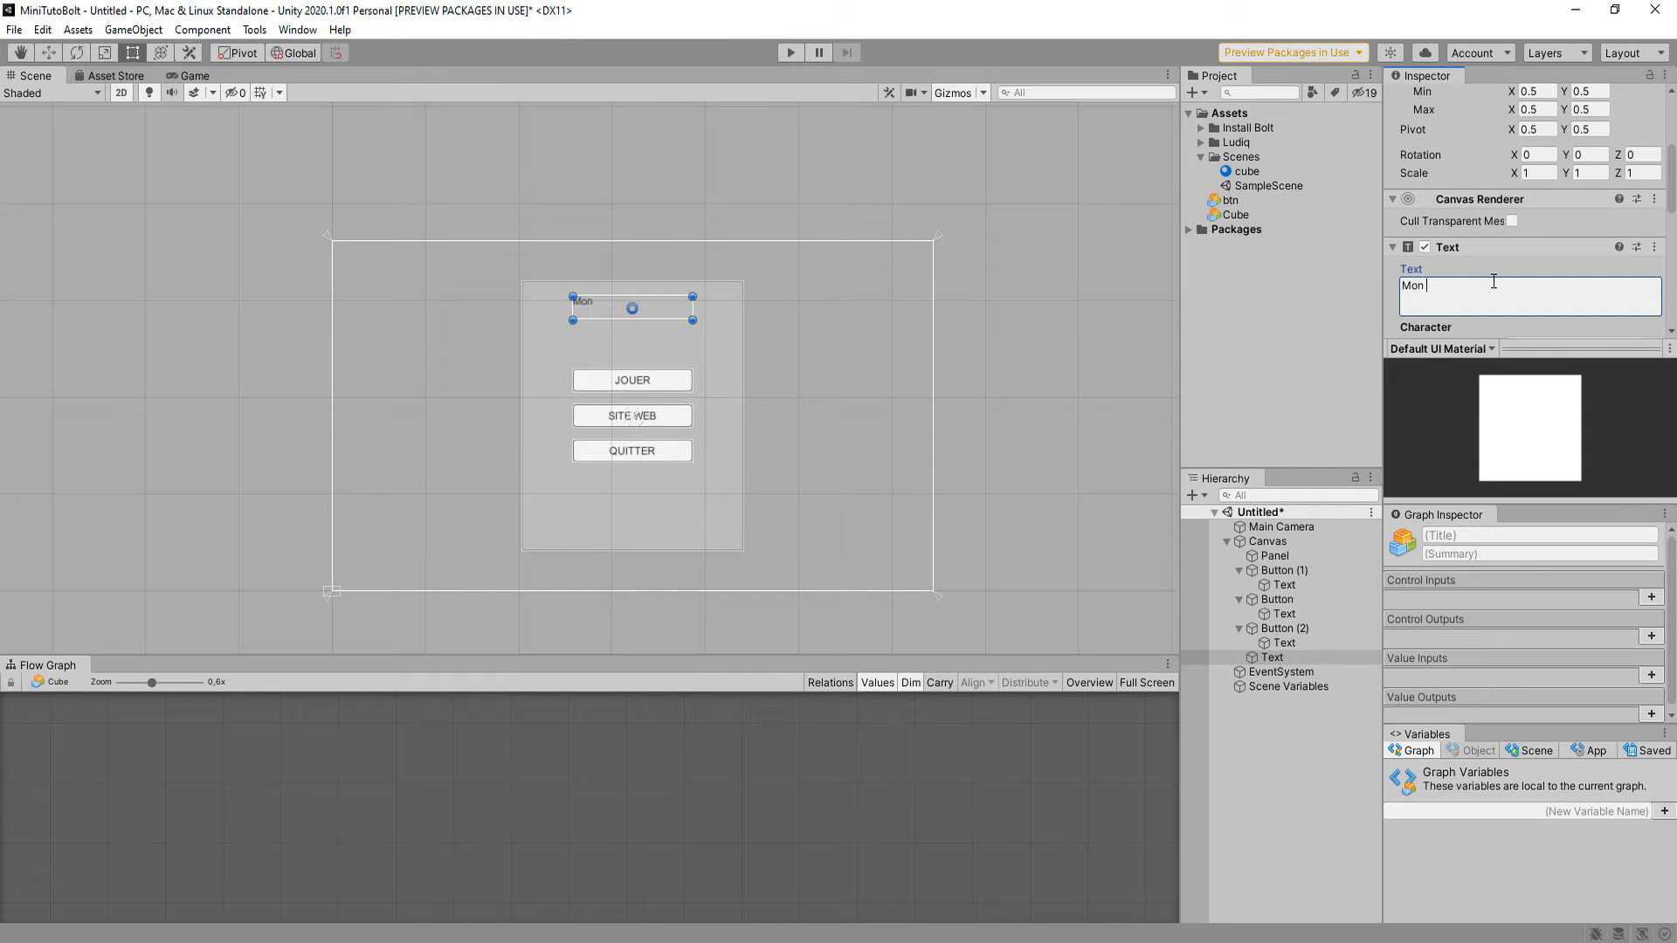
pyautogui.write('titre...')
pyautogui.scroll(-3, 1475, 262)
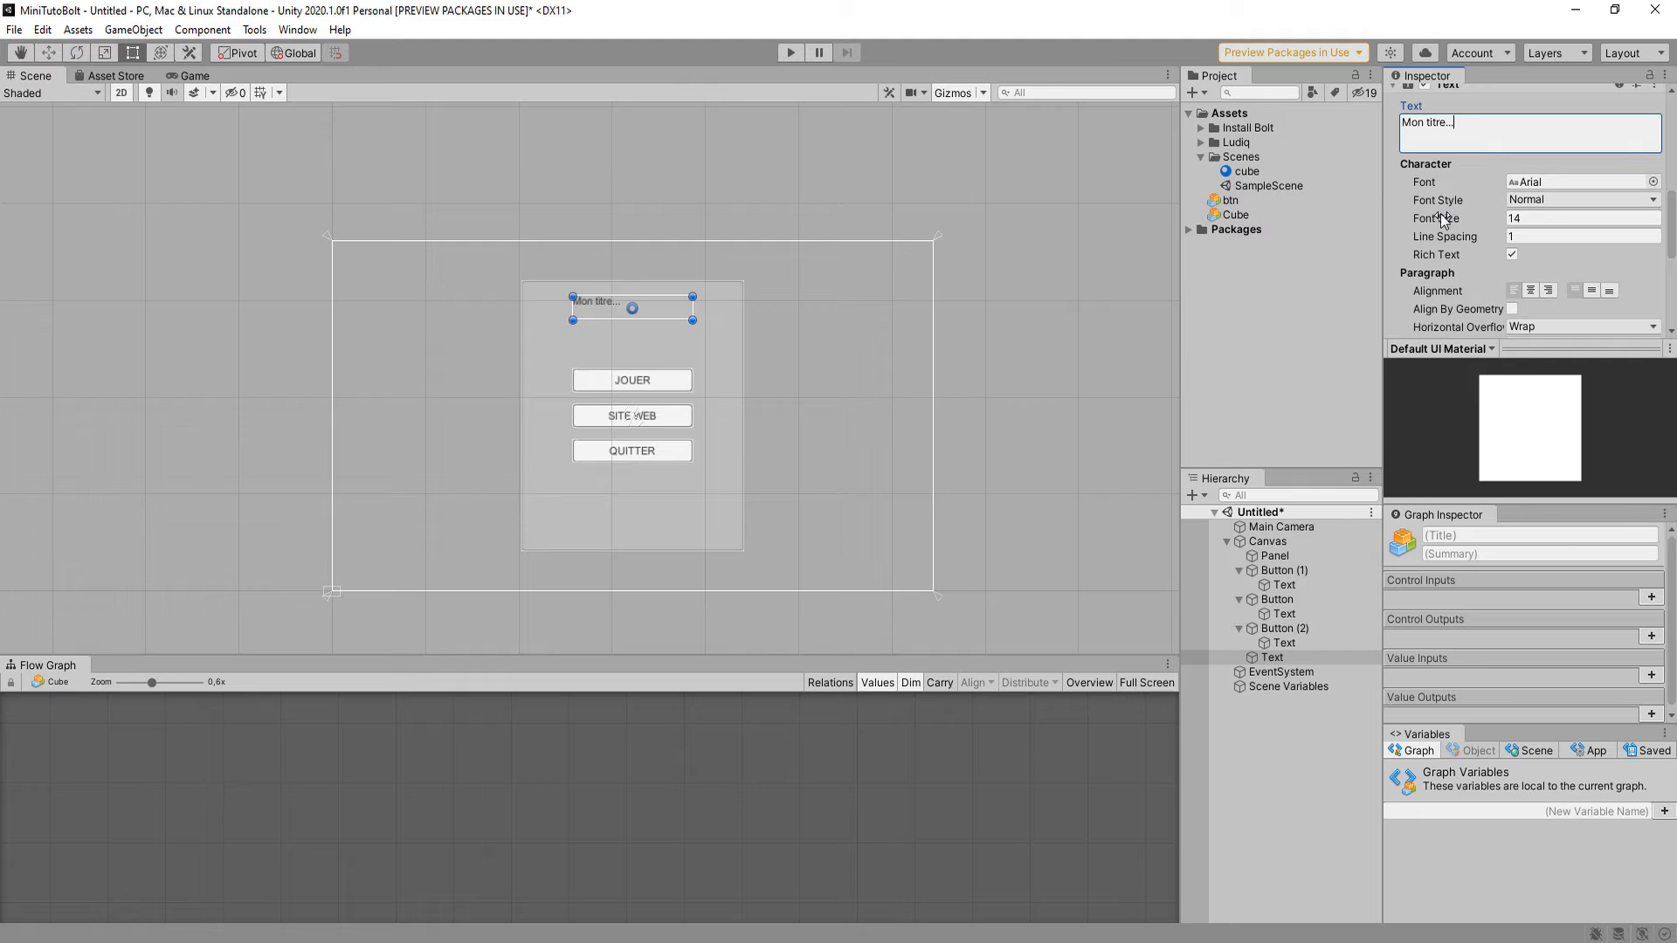
pyautogui.moveTo(1439, 213); pyautogui.dragTo(1454, 224)
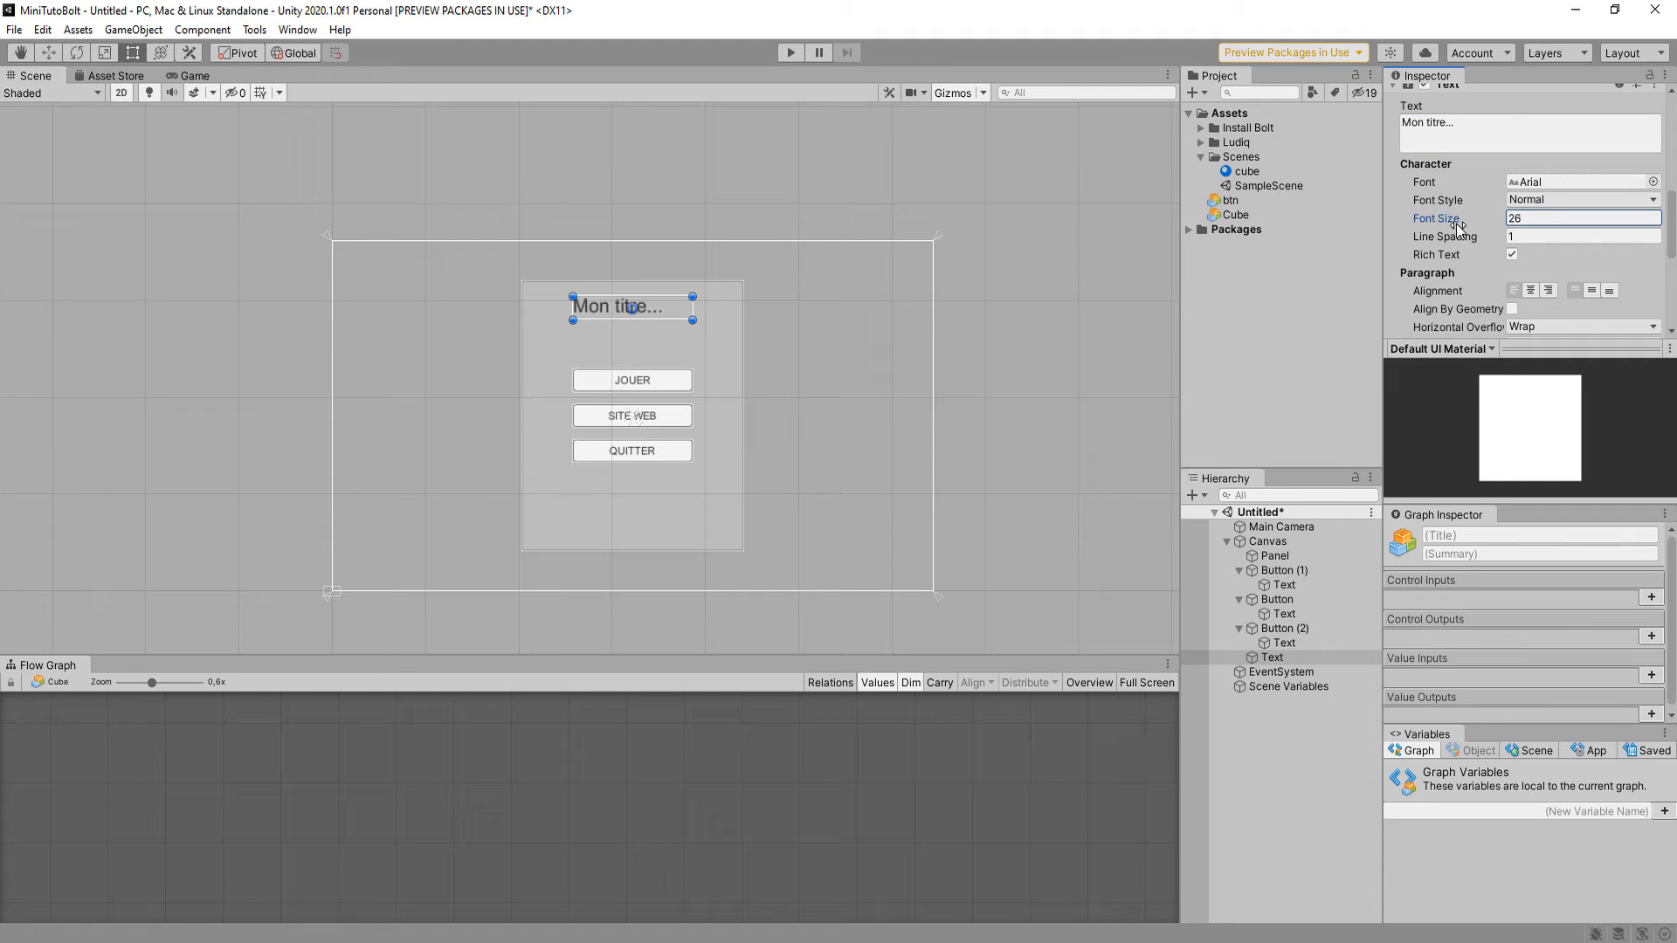
# Enlarge the title's text box to about 256 × 53 so it nearly spans the panel's width.
pyautogui.moveTo(693, 310); pyautogui.dragTo(728, 310)
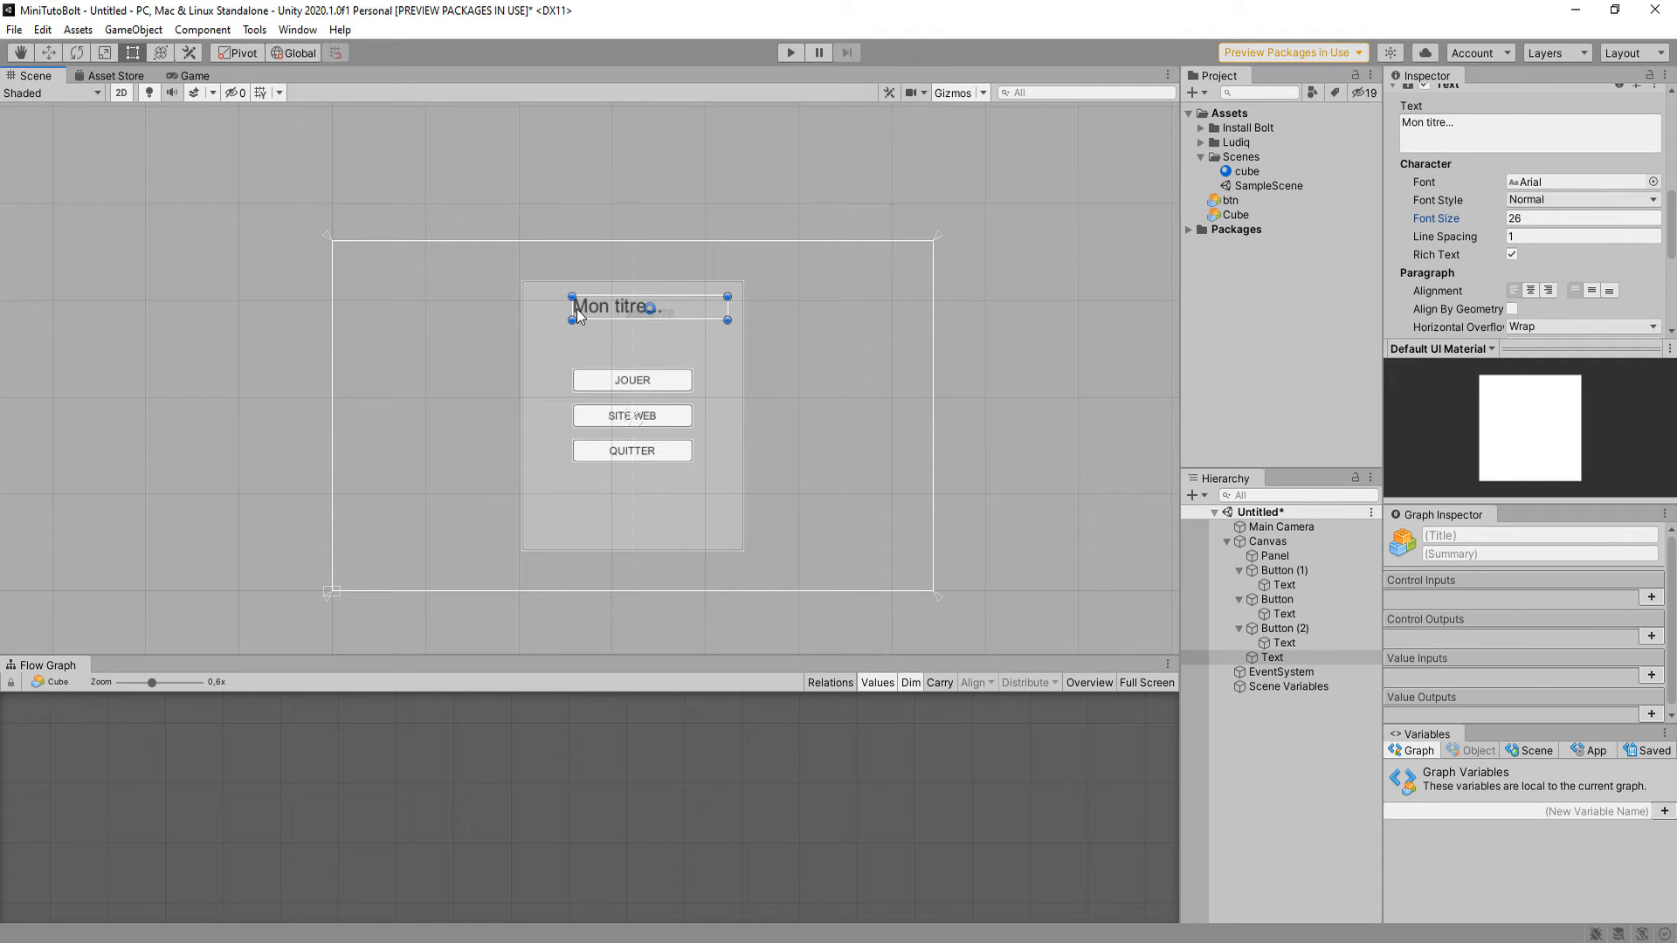
pyautogui.moveTo(572, 307); pyautogui.dragTo(535, 308)
pyautogui.moveTo(652, 320)
pyautogui.mouseDown()
pyautogui.moveTo(652, 338)
pyautogui.moveTo(652, 317)
pyautogui.mouseUp()
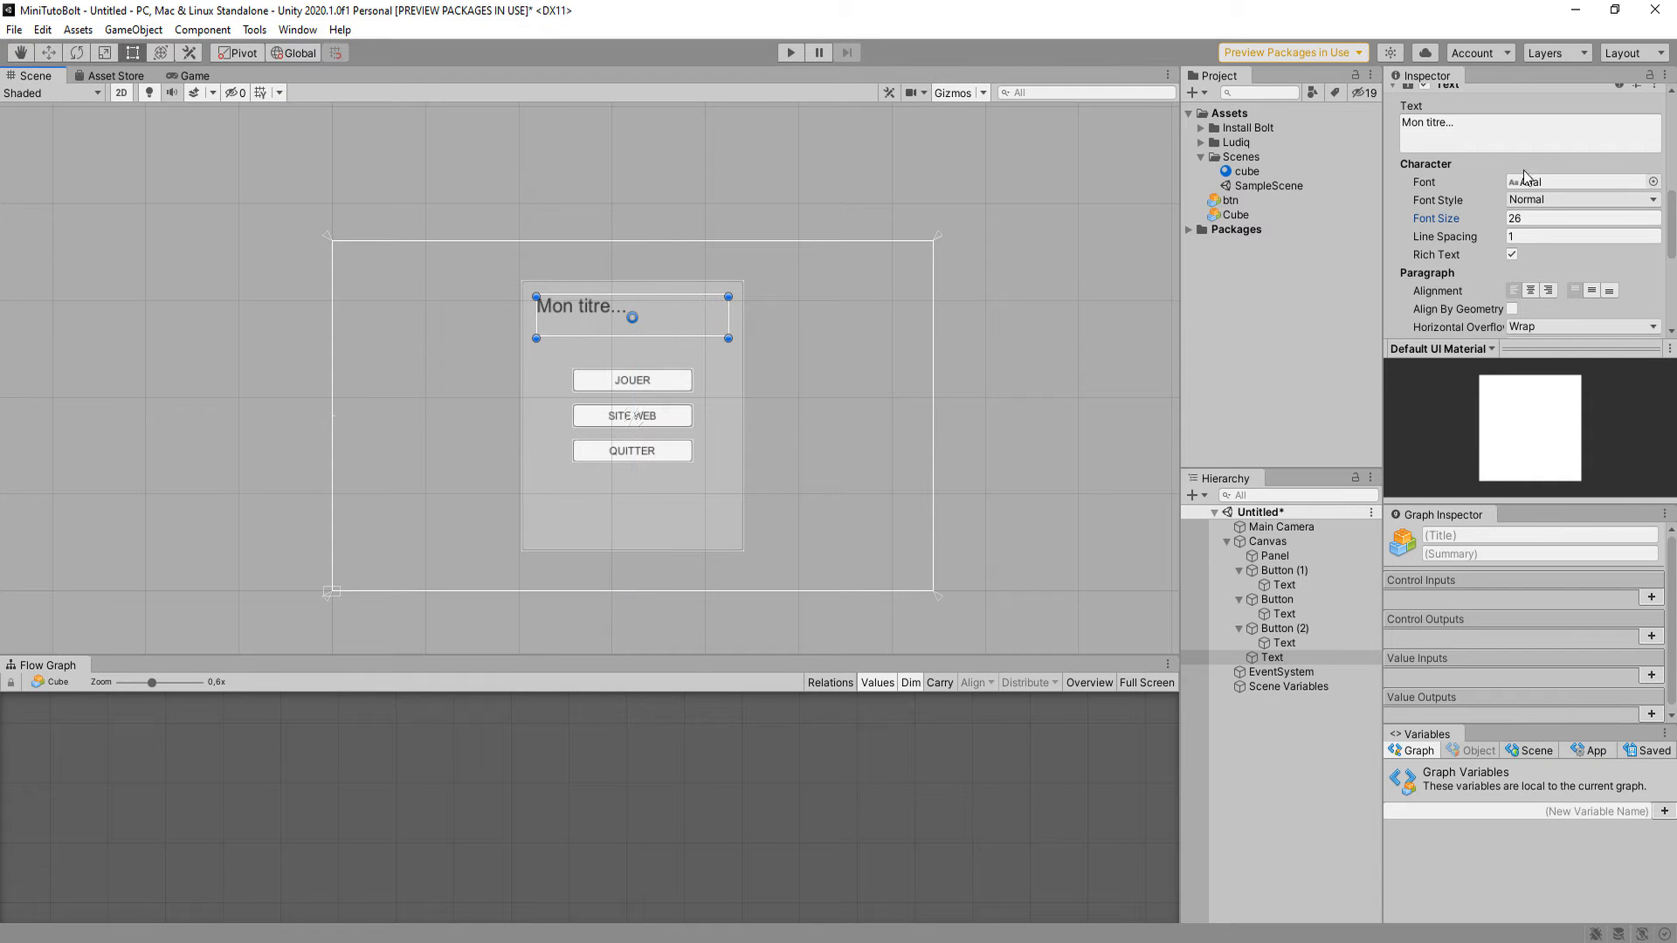
# Set the title's font size to 34 and centre its text horizontally.
pyautogui.moveTo(1462, 222); pyautogui.dragTo(1472, 219)
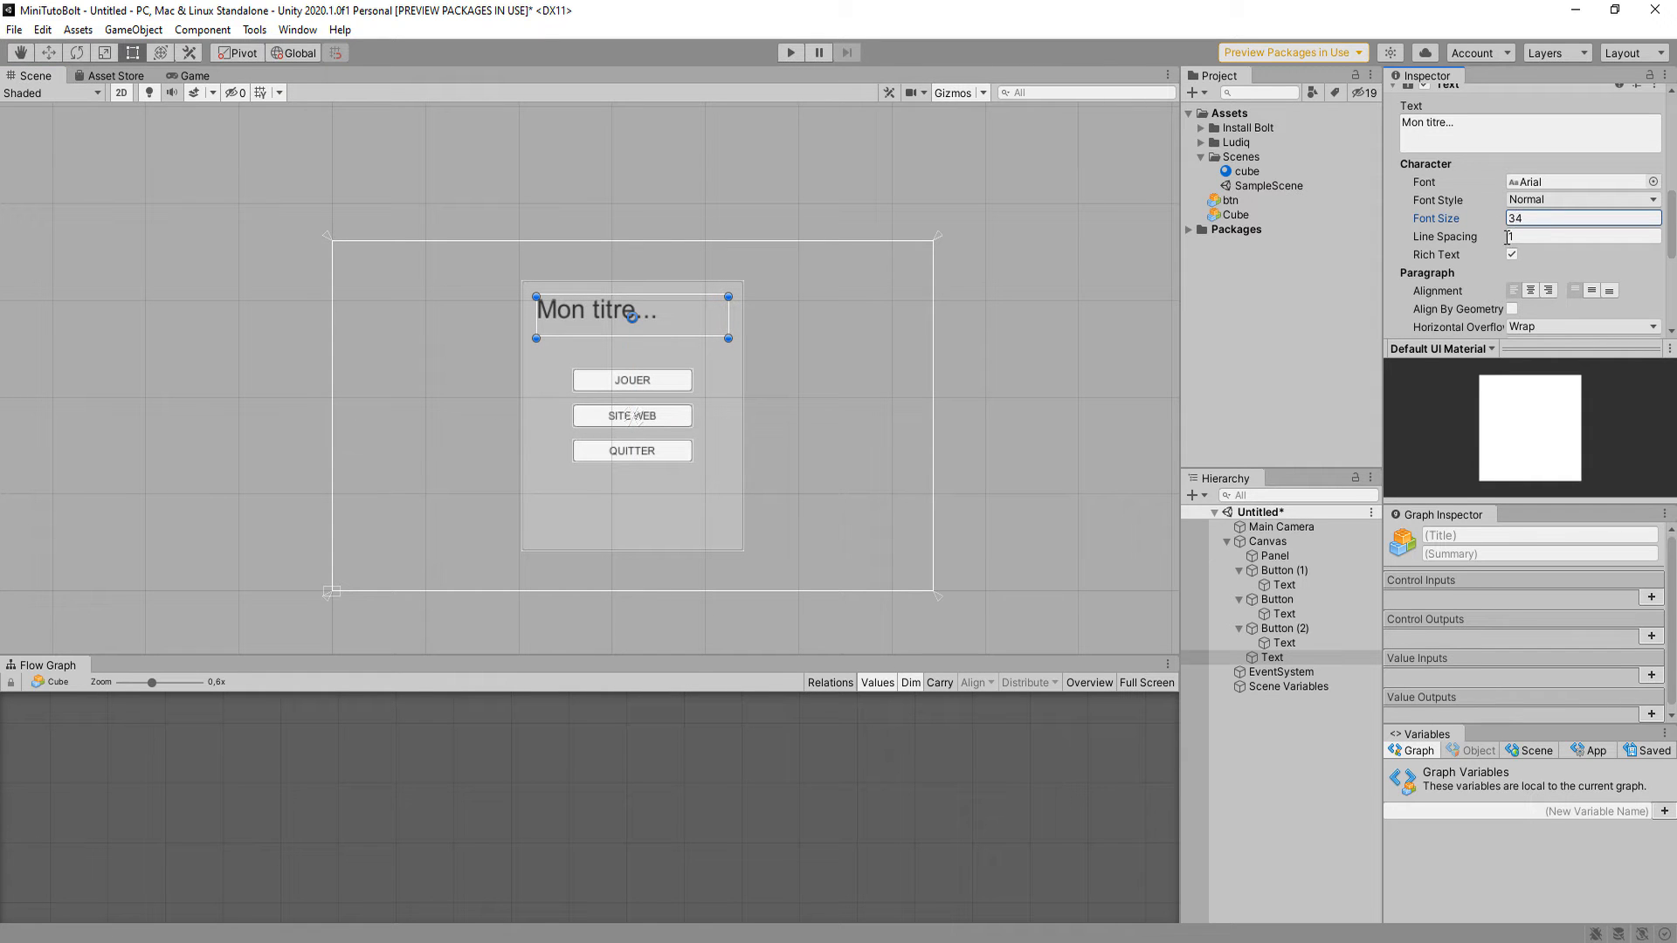
pyautogui.click(1531, 291)
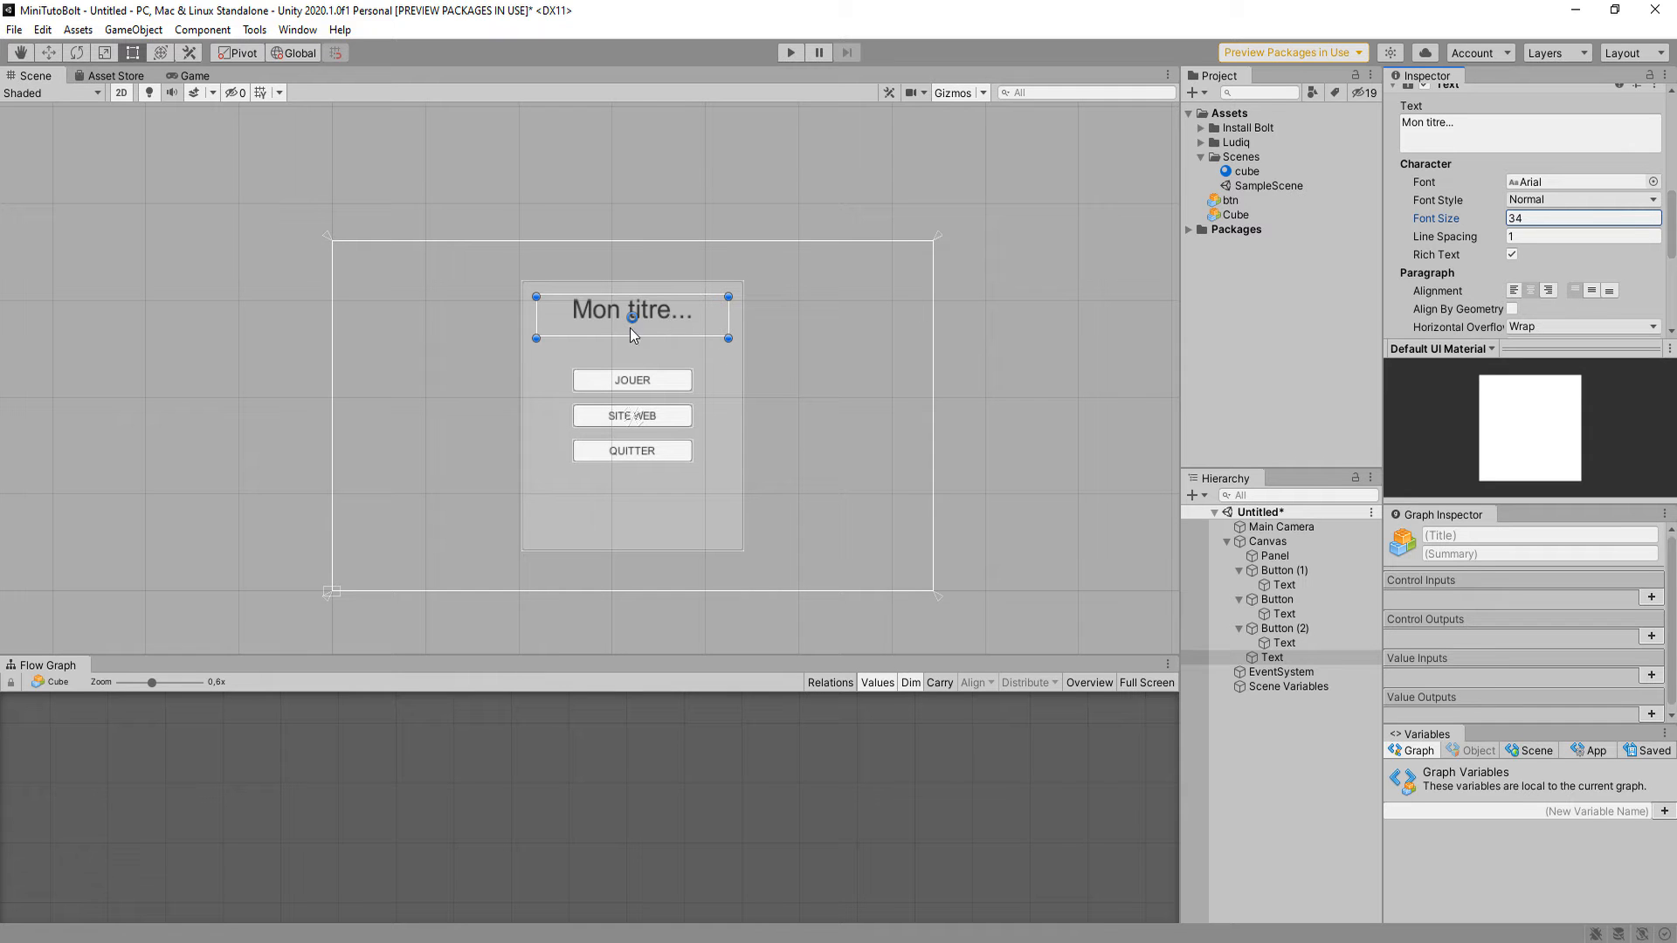
pyautogui.click(726, 374)
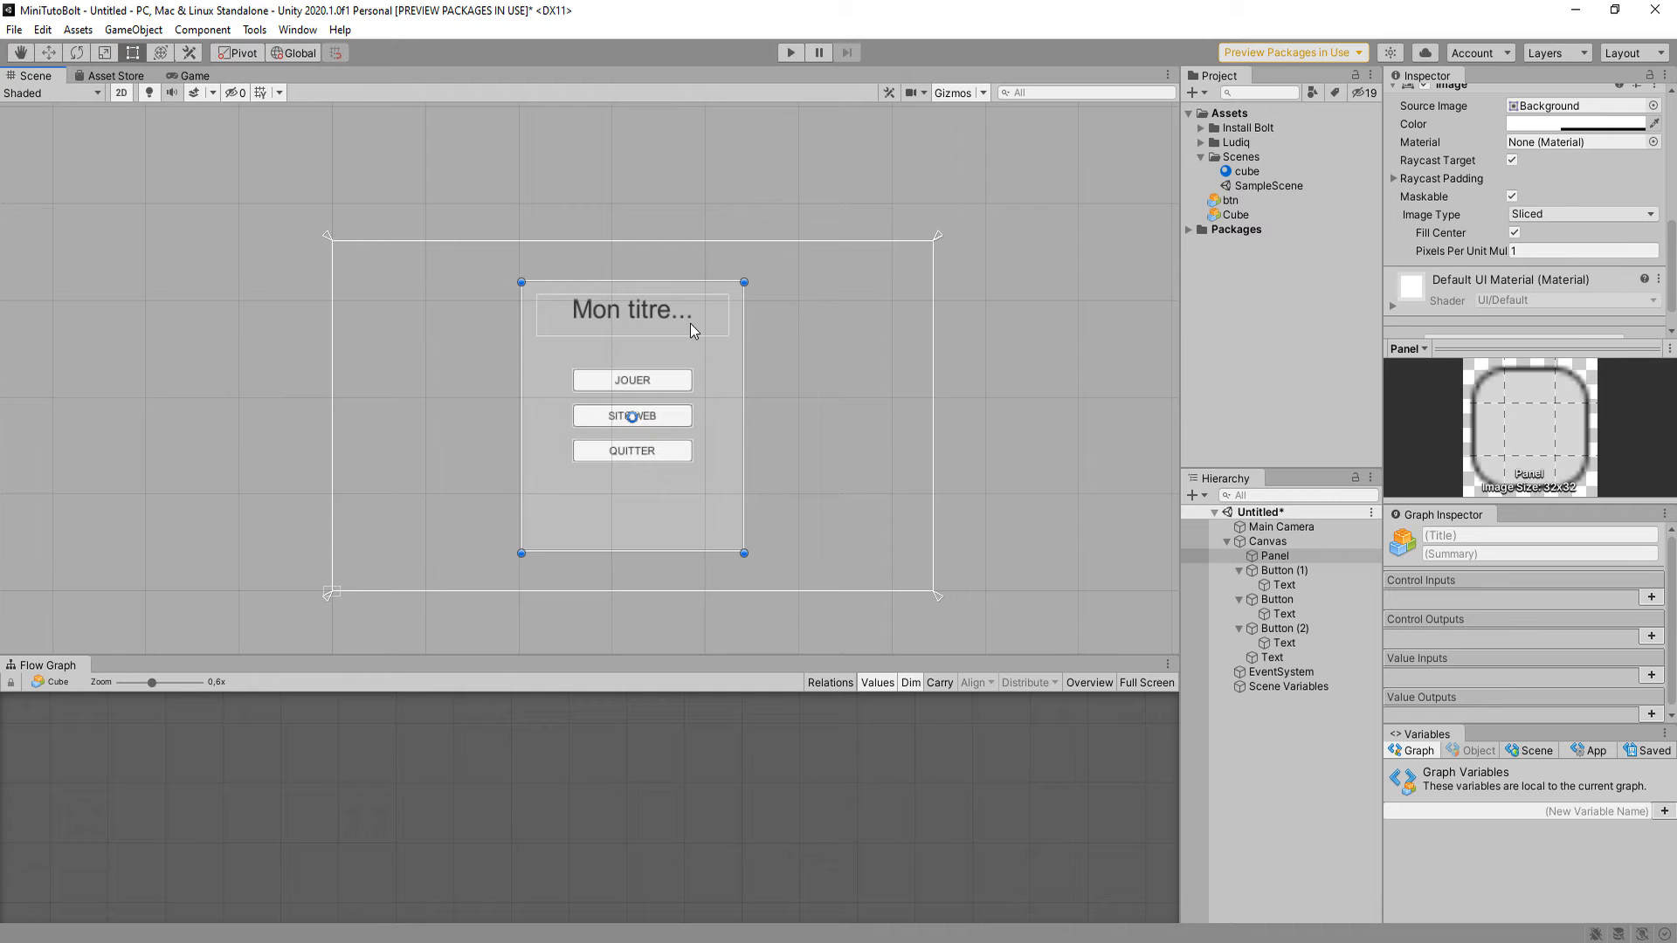
# Anchor the title text to the top centre of the canvas.
pyautogui.click(658, 323)
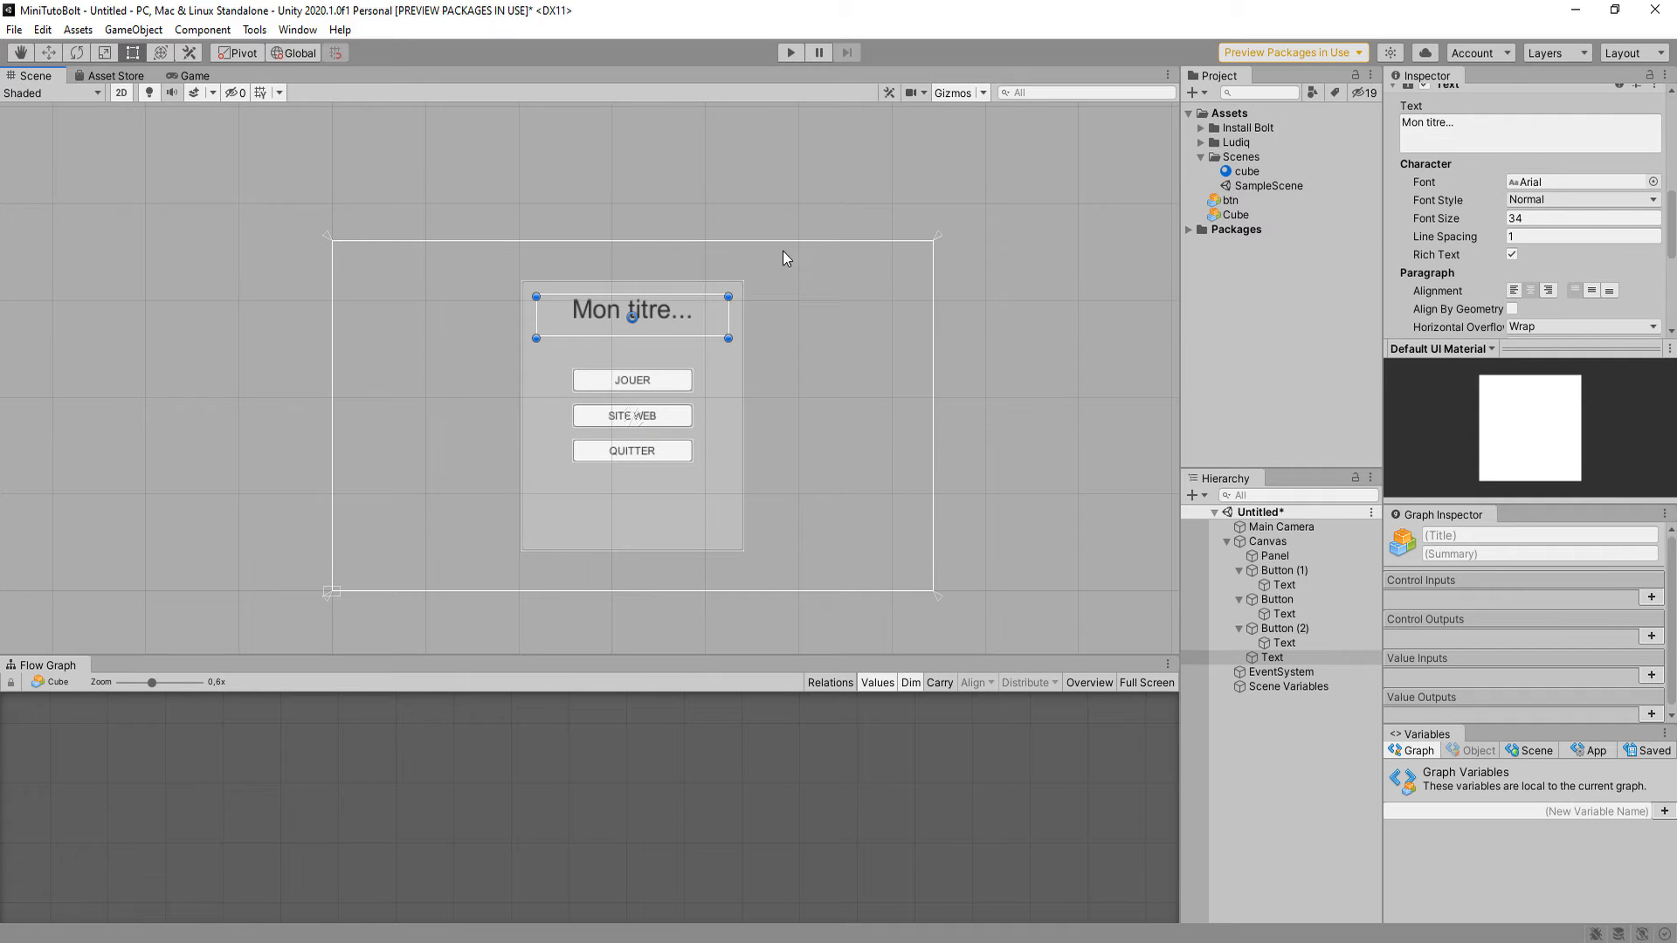
pyautogui.scroll(5, 1410, 155)
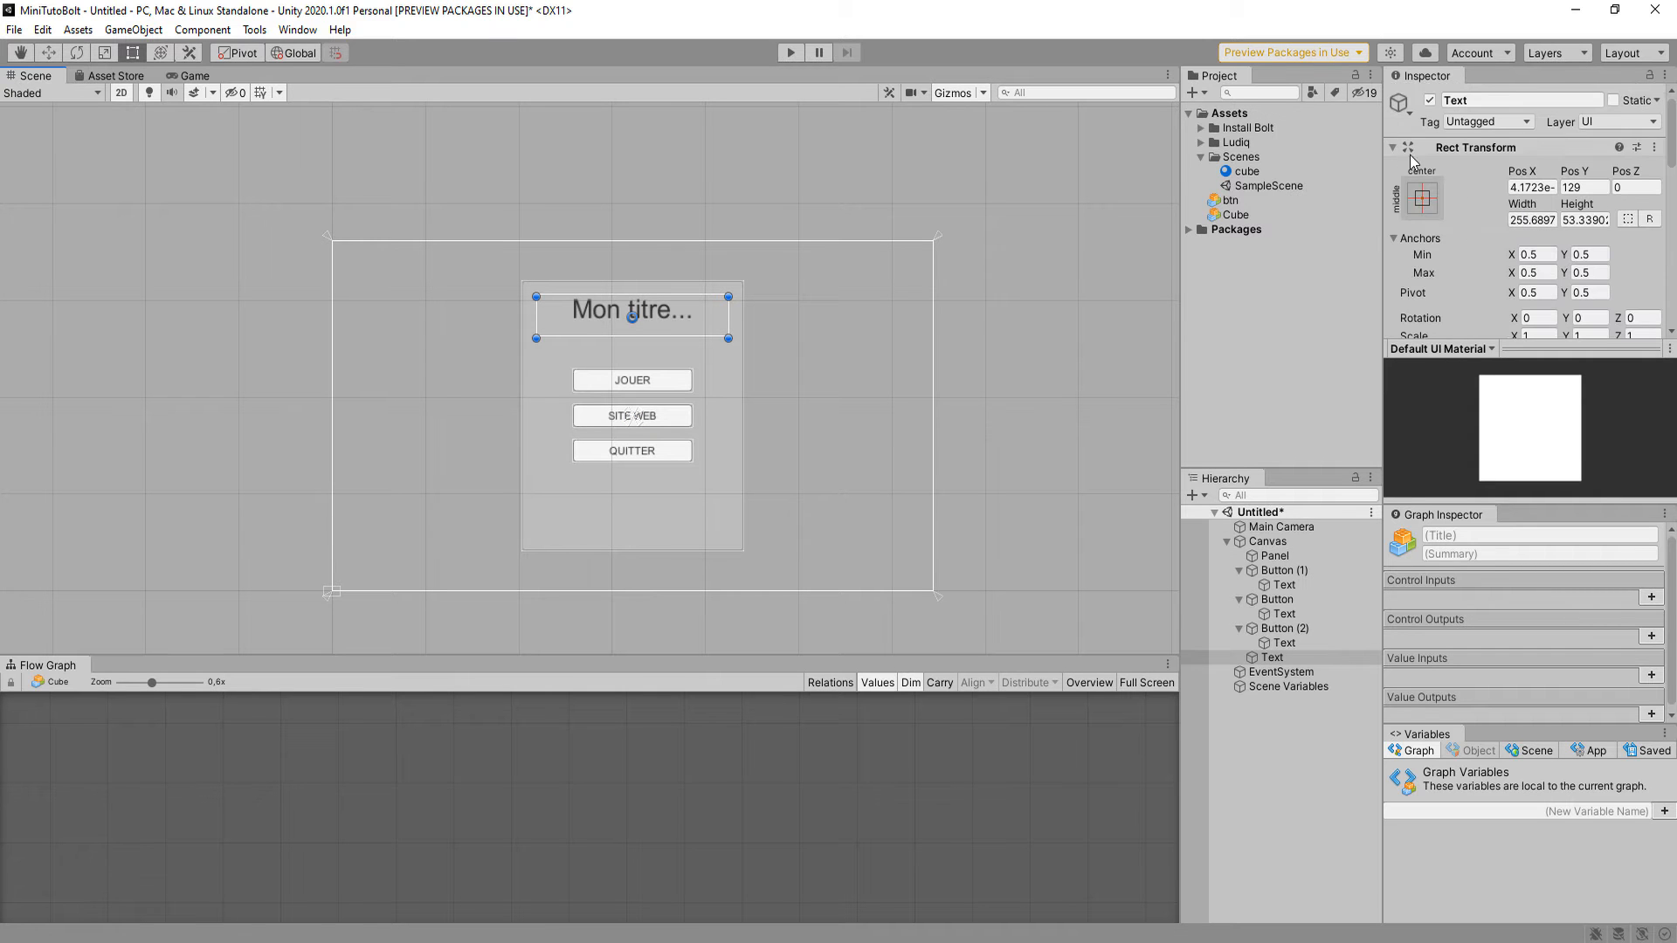
pyautogui.click(1421, 198)
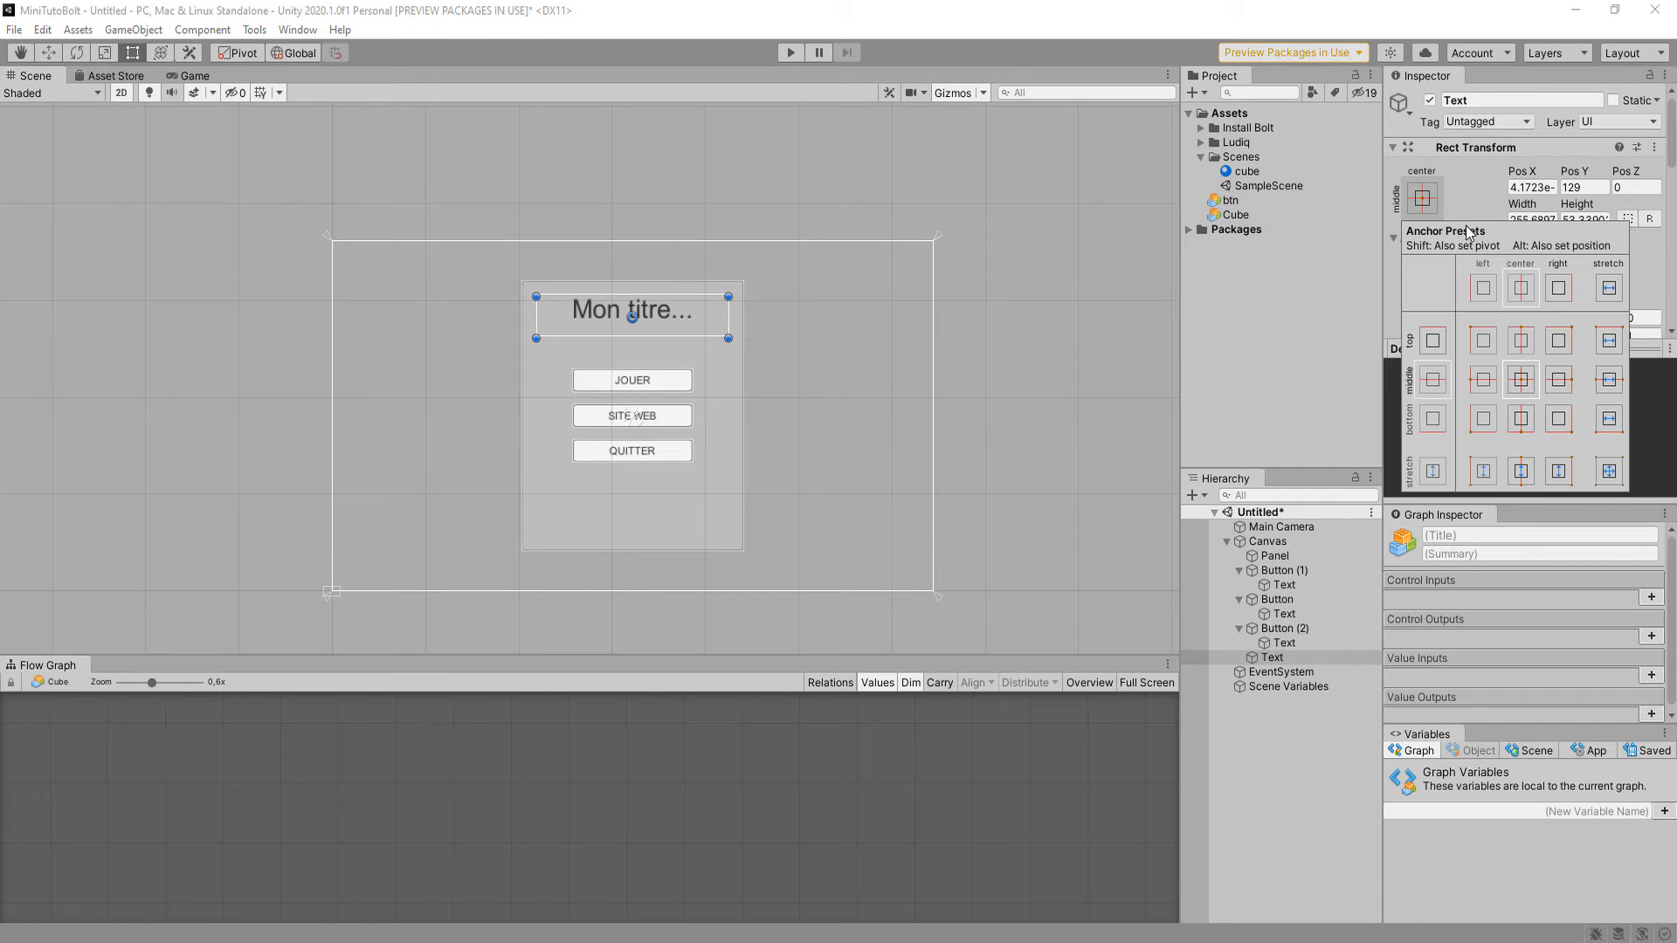
pyautogui.click(1521, 342)
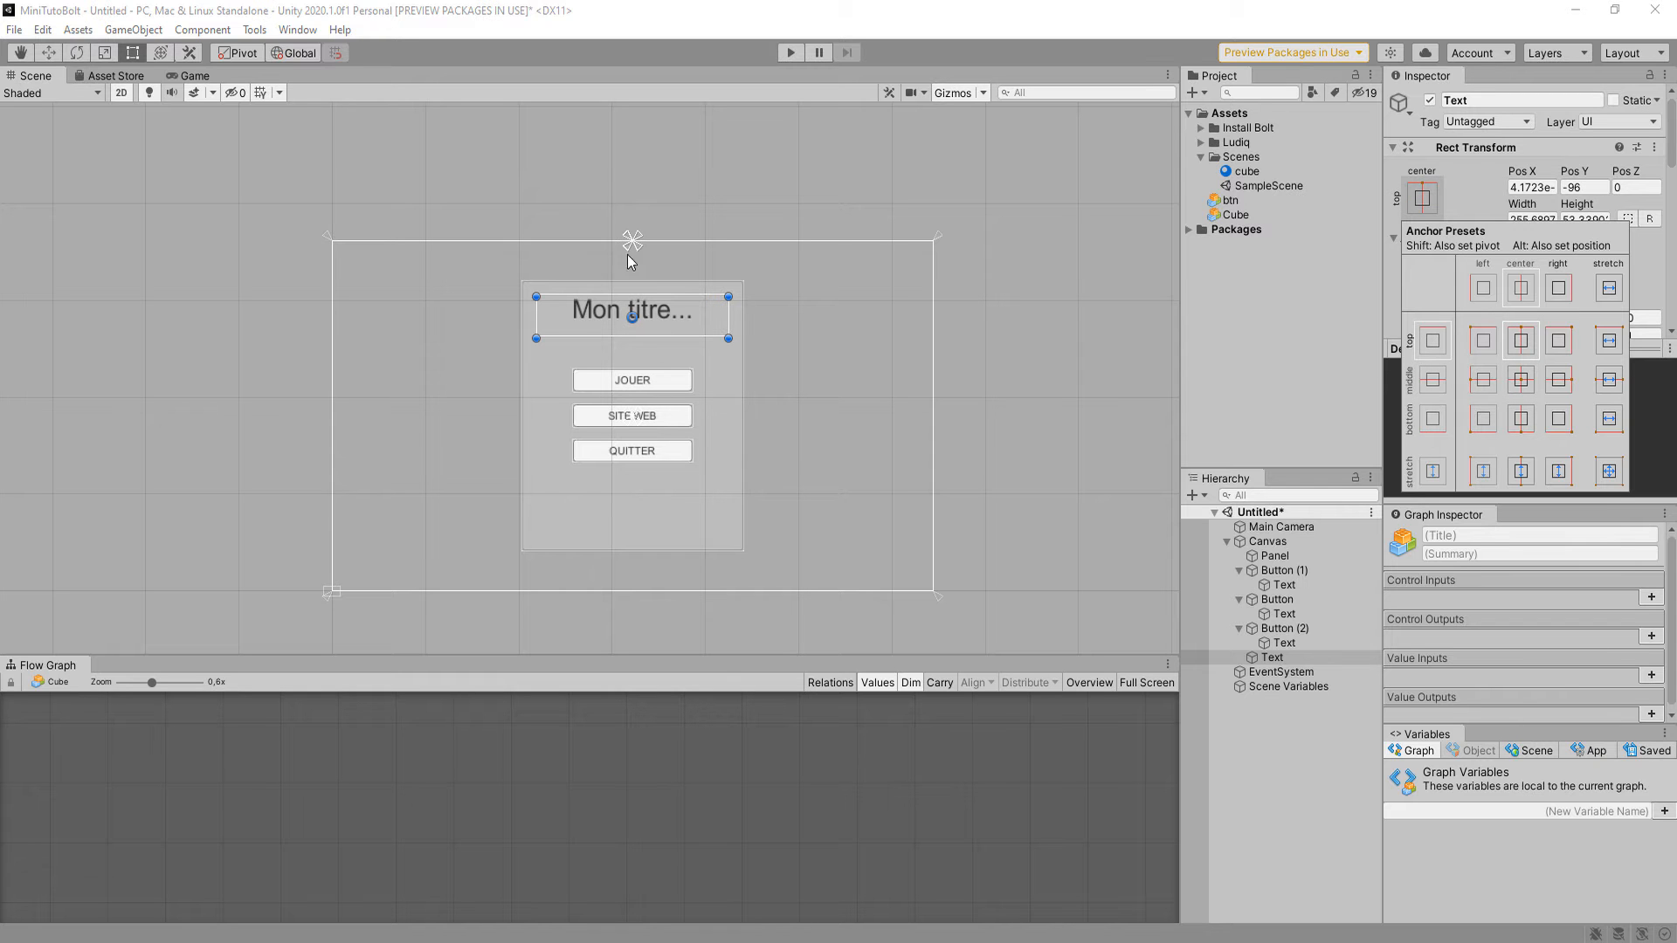
# Check the anchor settings of the JOUER, SITE WEB and QUITTER buttons.
pyautogui.click(657, 379)
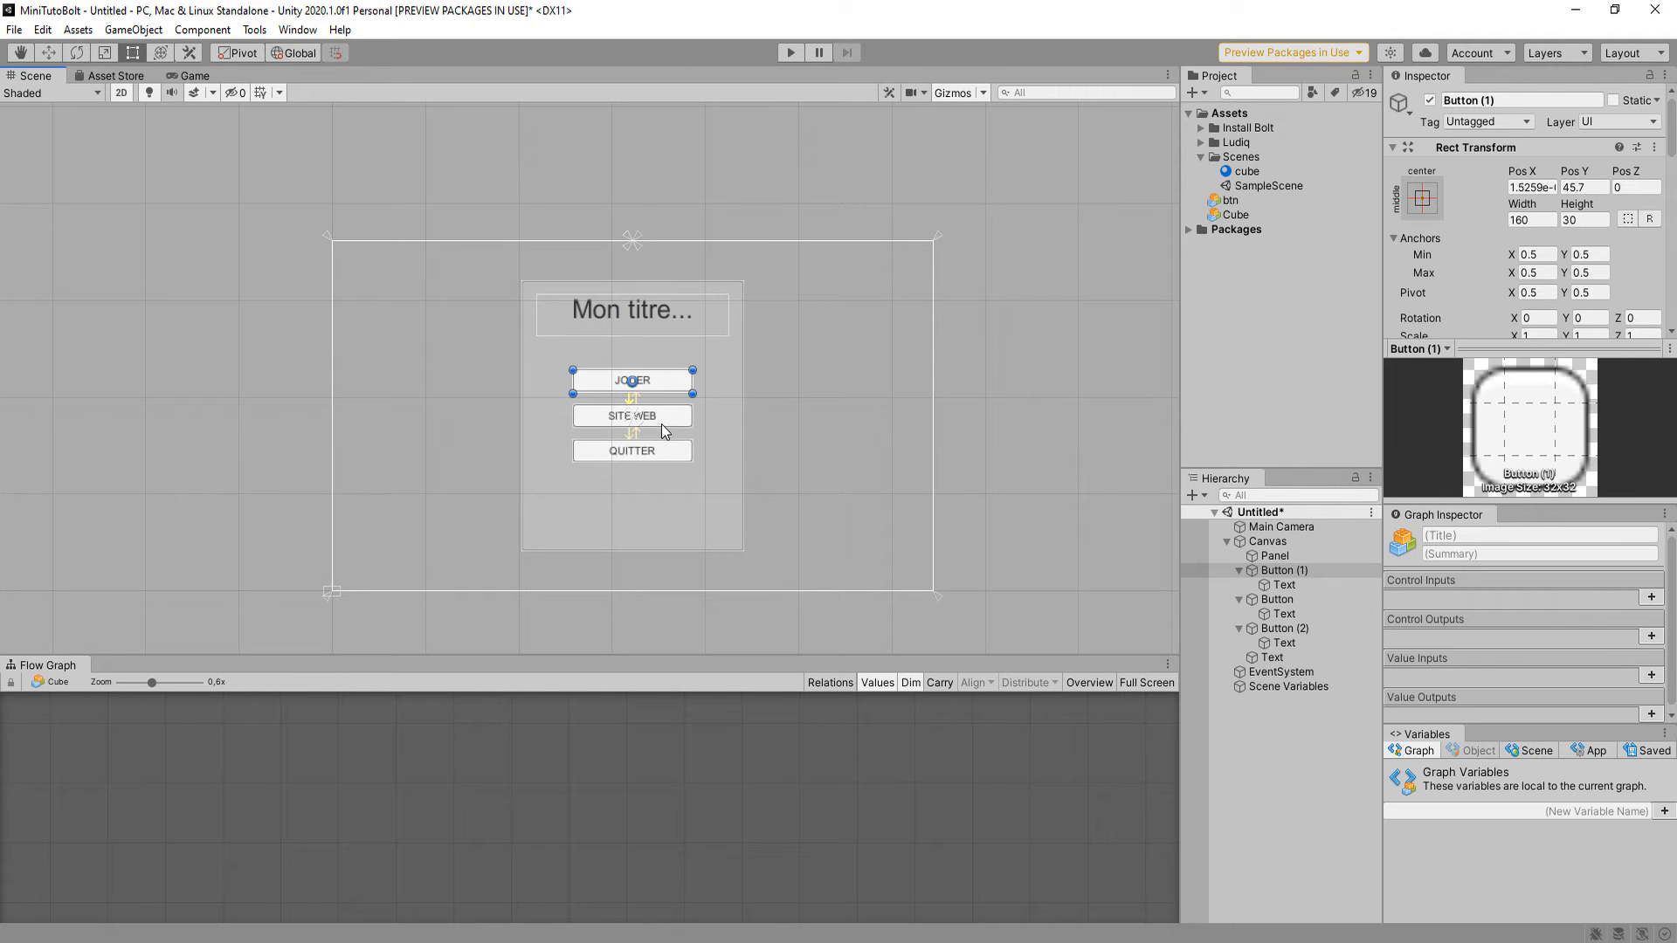
pyautogui.click(662, 422)
pyautogui.click(670, 453)
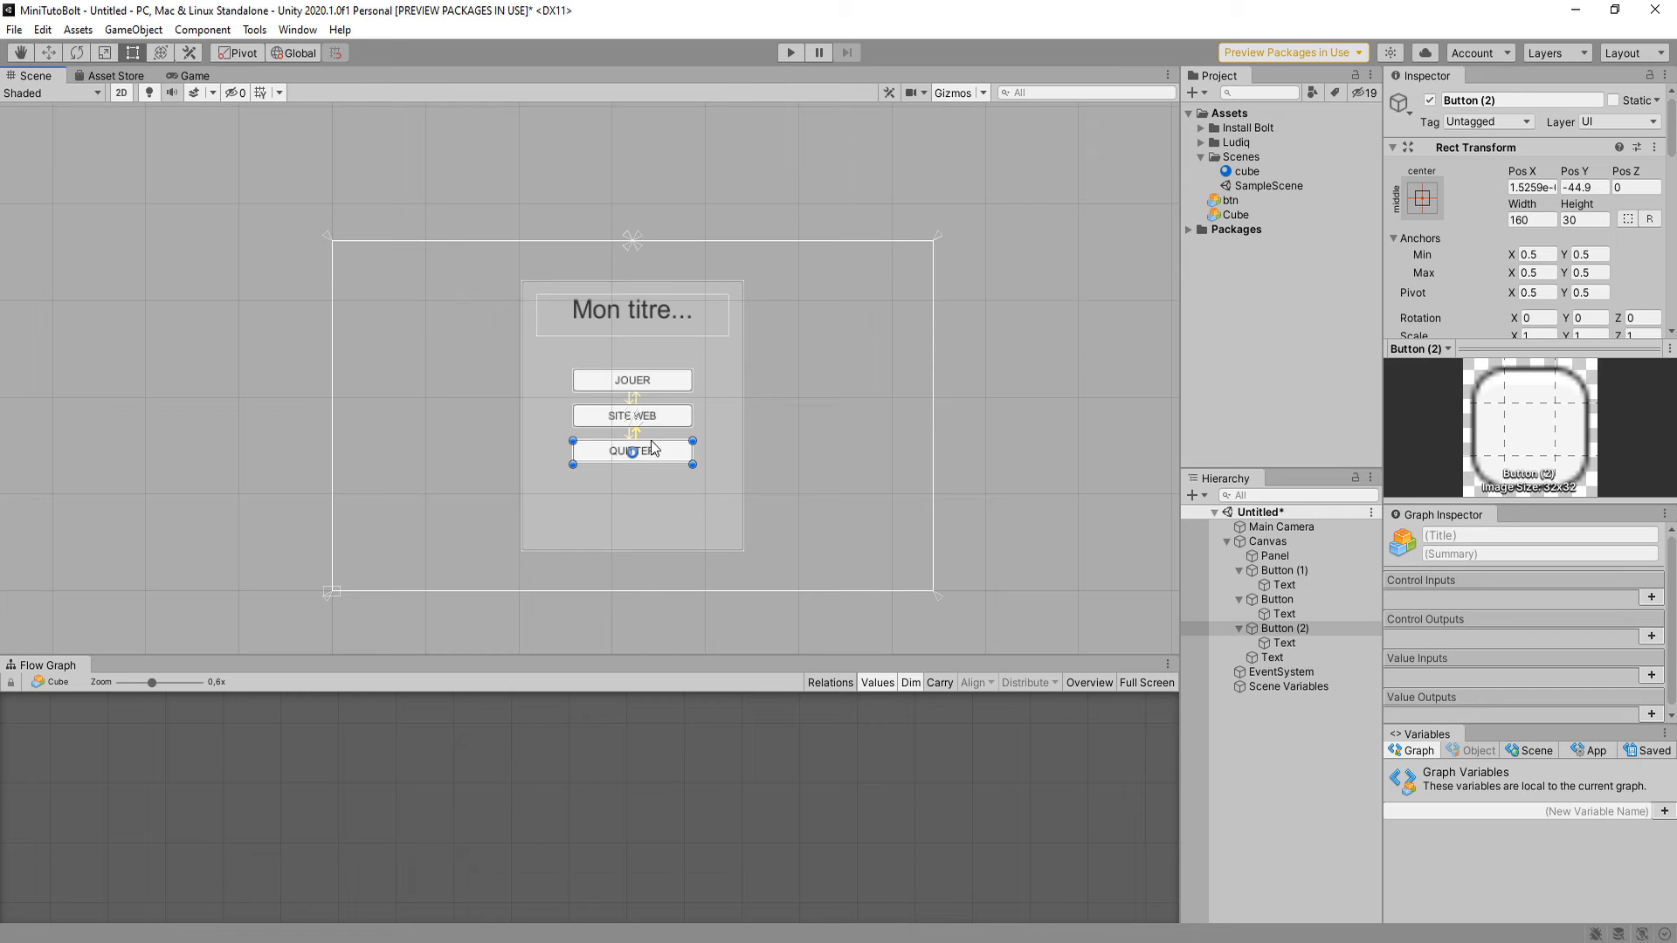
# Collapse the JOUER button's Rect Transform, Canvas Renderer, Image and Button components and enlarge the component area.
pyautogui.click(661, 382)
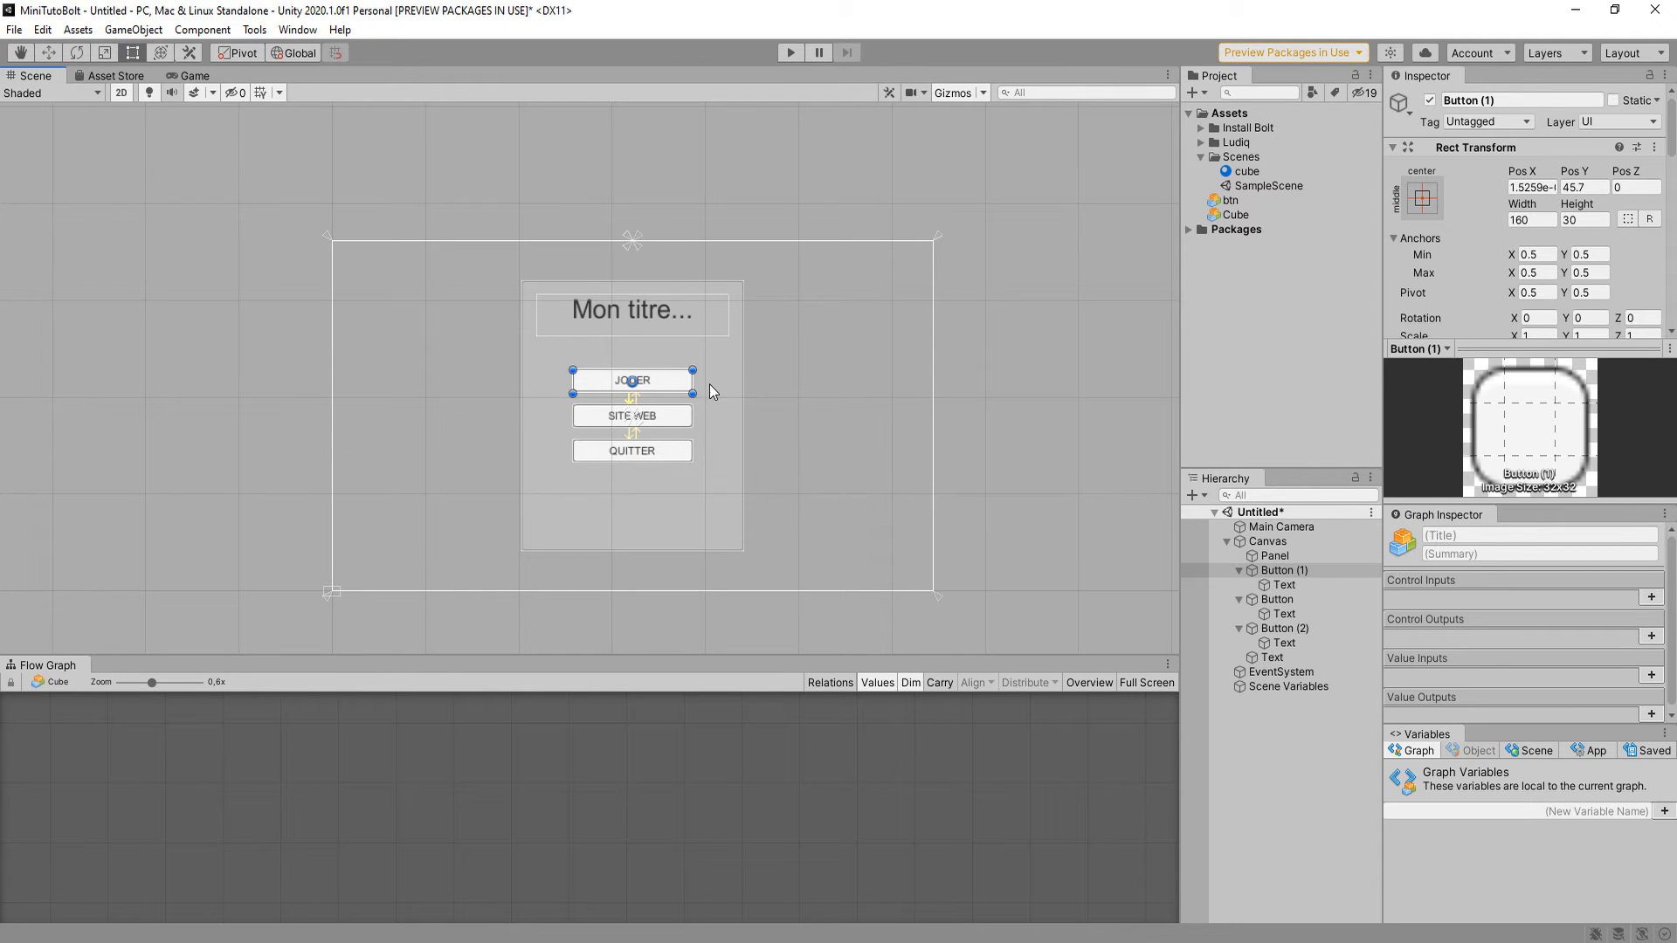
pyautogui.scroll(4, 709, 384)
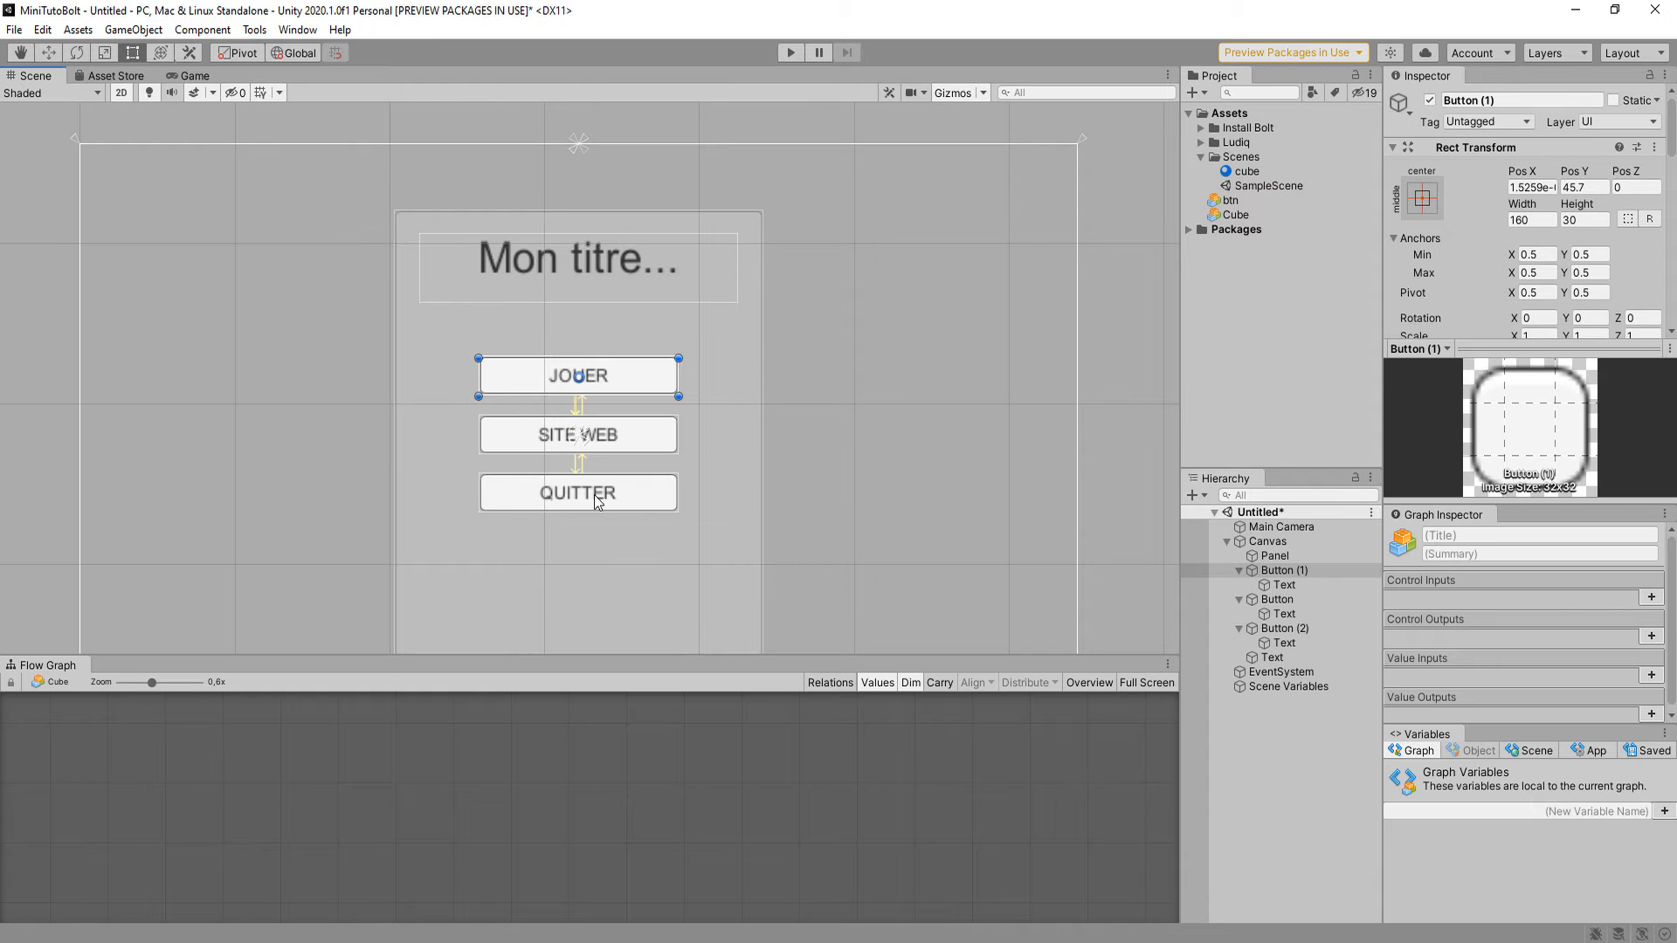
pyautogui.moveTo(725, 472); pyautogui.dragTo(915, 453, button='middle')
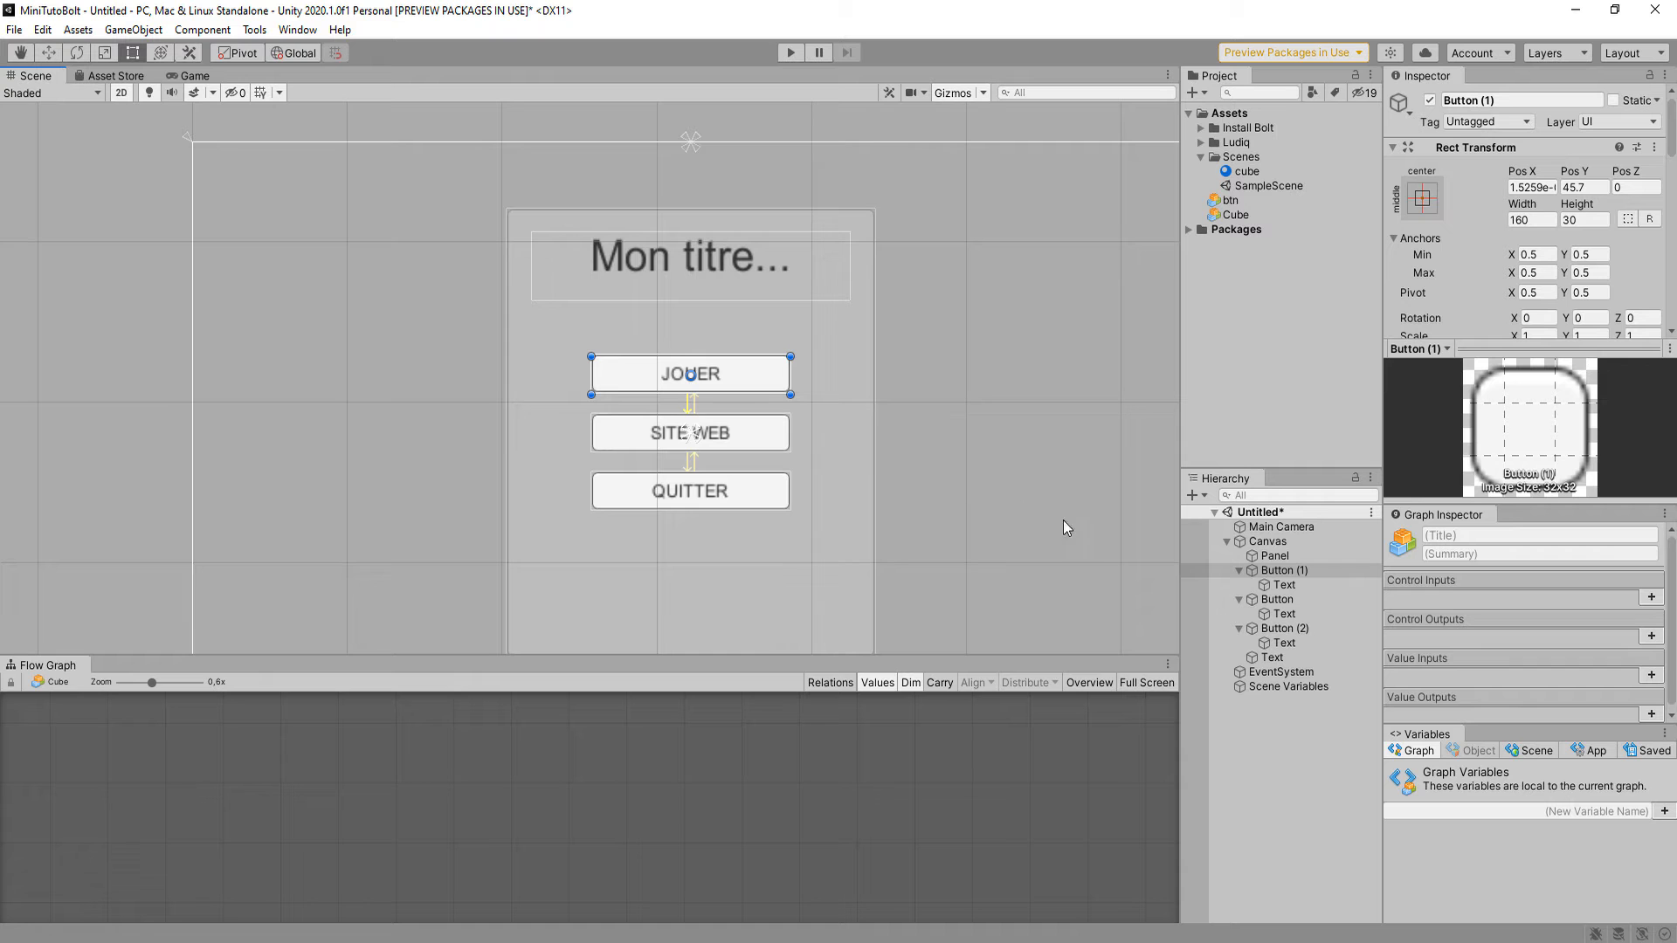
pyautogui.moveTo(934, 442); pyautogui.dragTo(923, 402, button='middle')
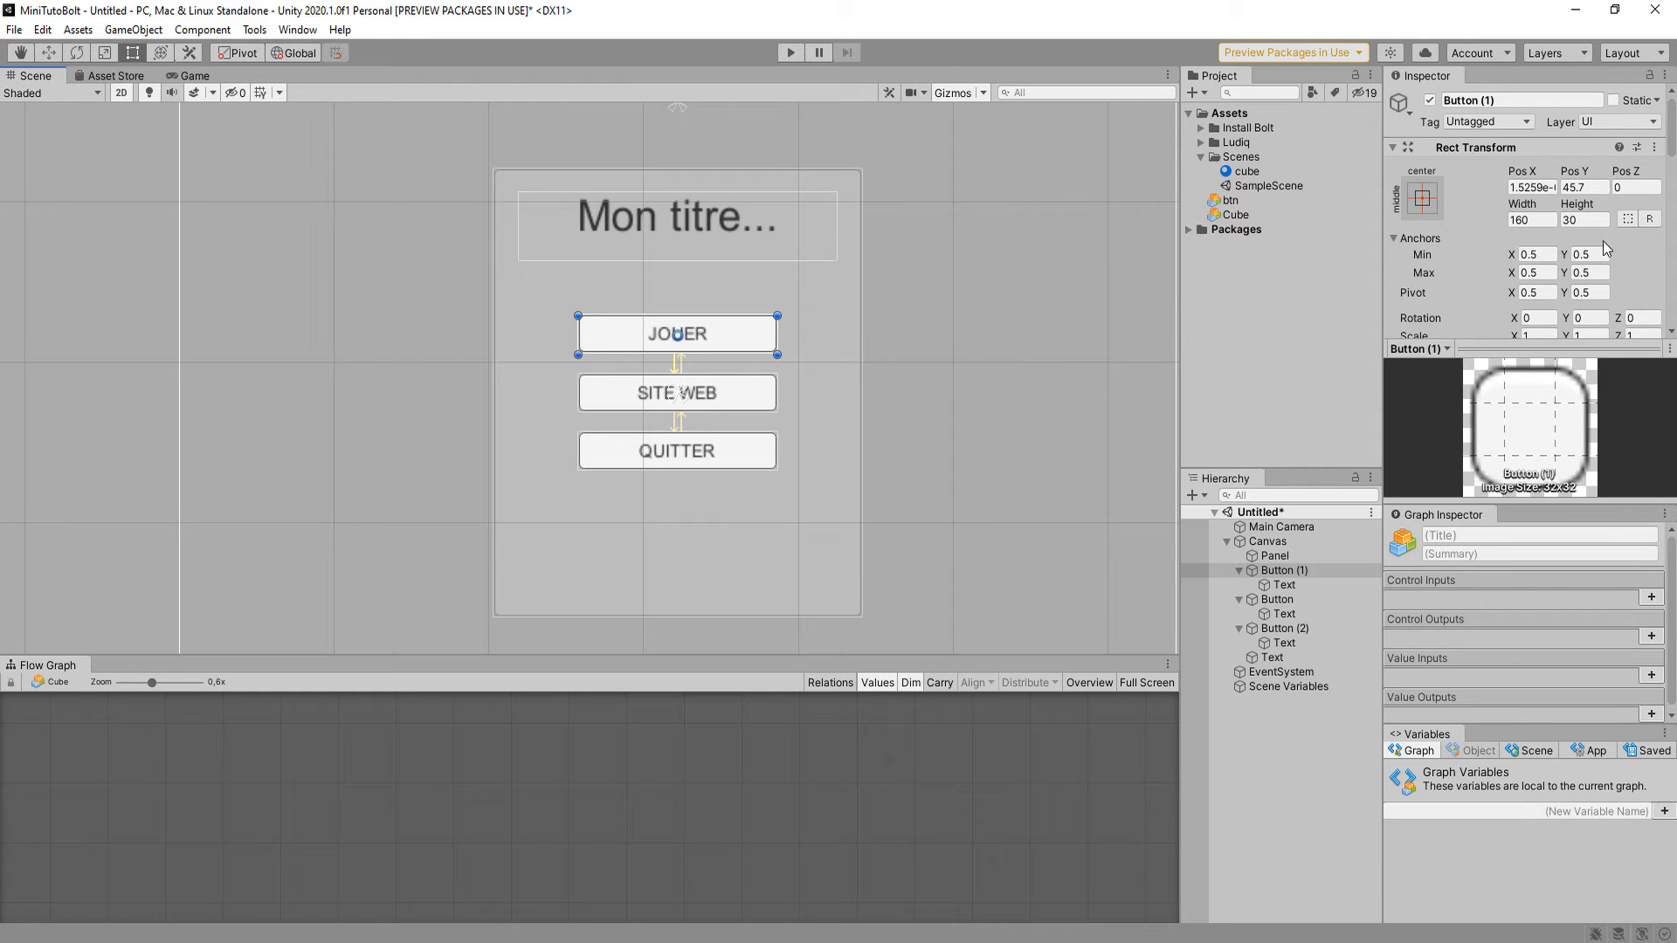
pyautogui.scroll(-3, 1477, 234)
pyautogui.scroll(3, 1397, 134)
pyautogui.click(1394, 146)
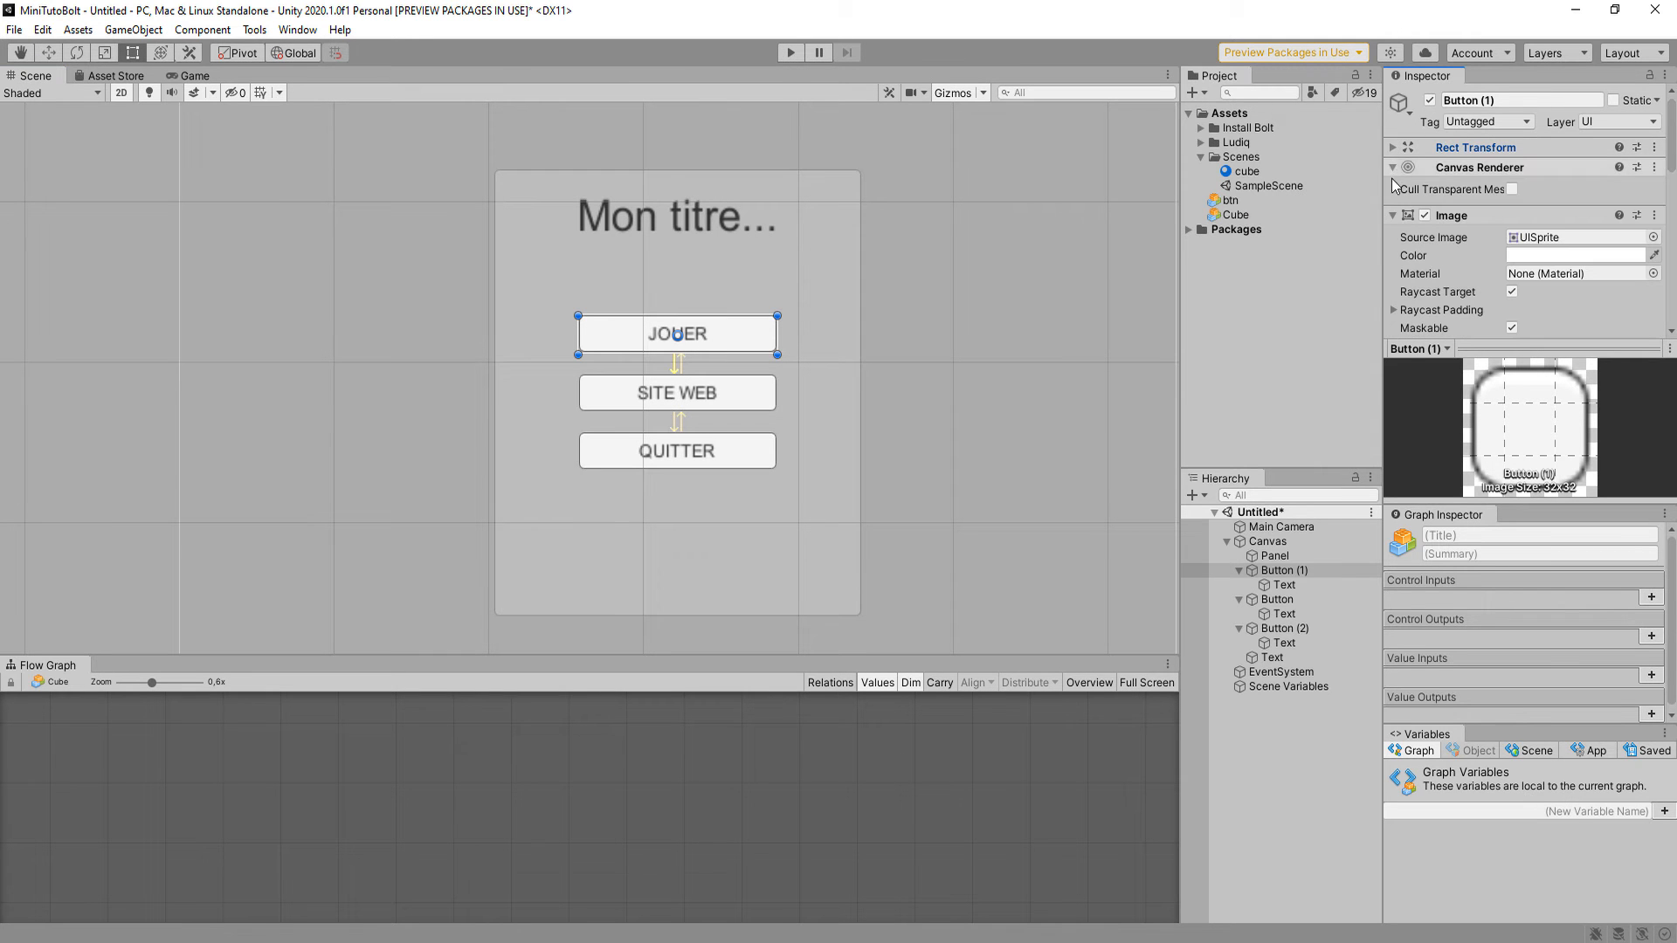
pyautogui.click(1392, 168)
pyautogui.click(1394, 187)
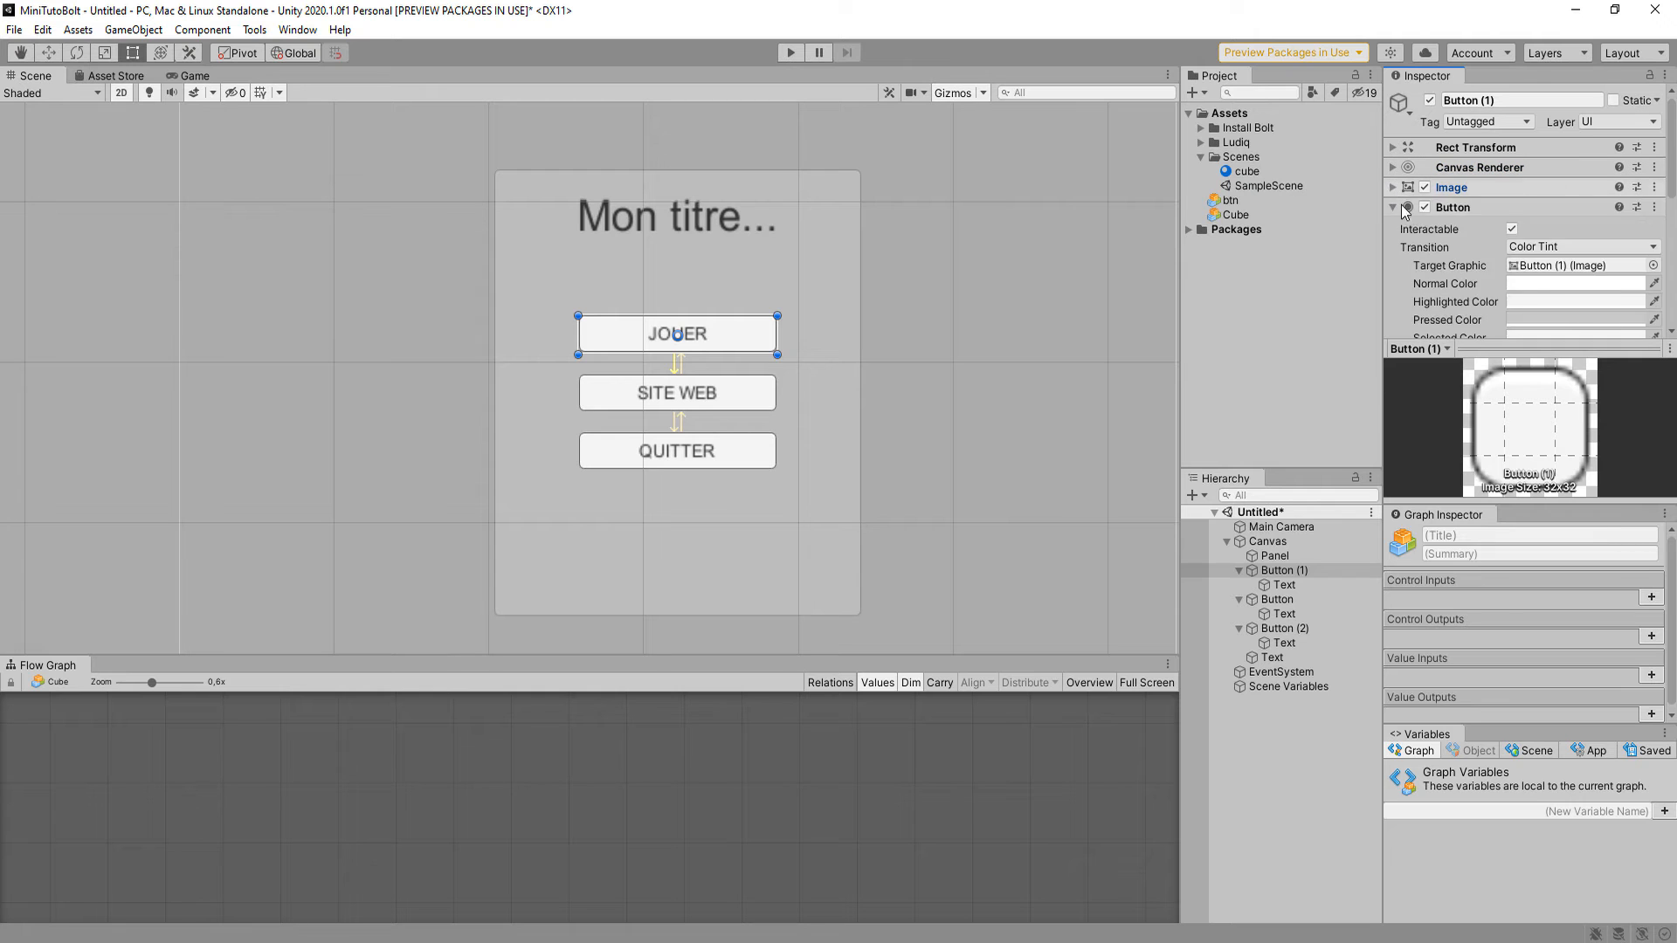
pyautogui.click(1393, 207)
pyautogui.moveTo(1508, 349); pyautogui.dragTo(1525, 532)
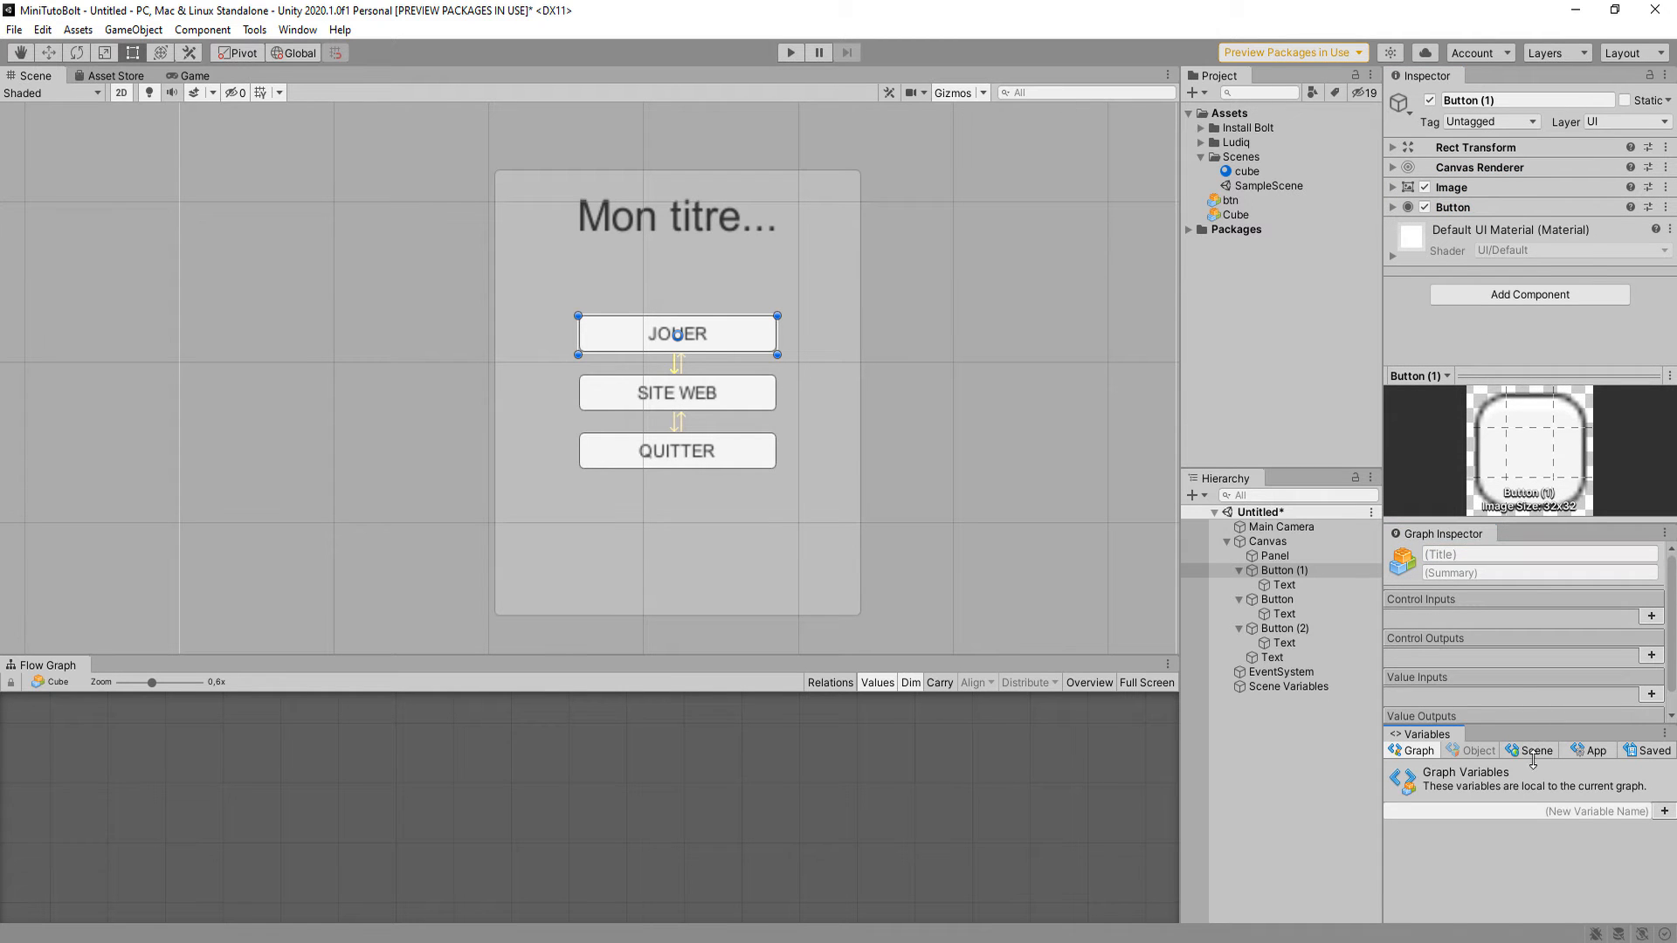
# Add a Flow Machine to the JOUER button with a new macro saved as BtnJouer.
pyautogui.click(1499, 299)
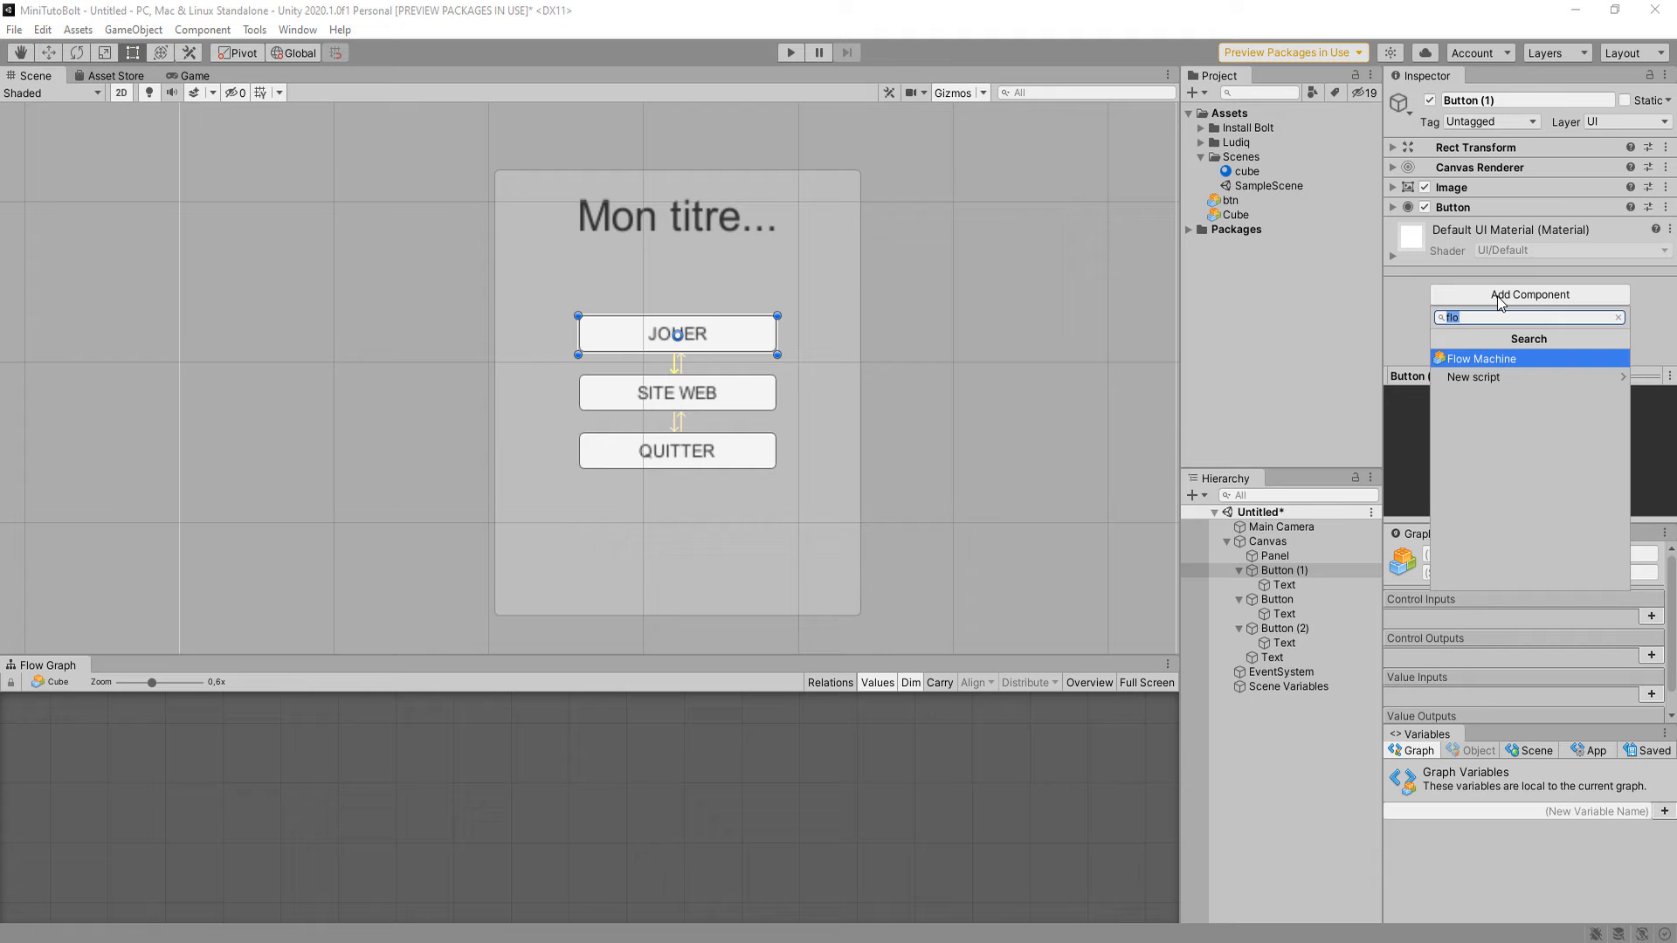
pyautogui.click(1488, 358)
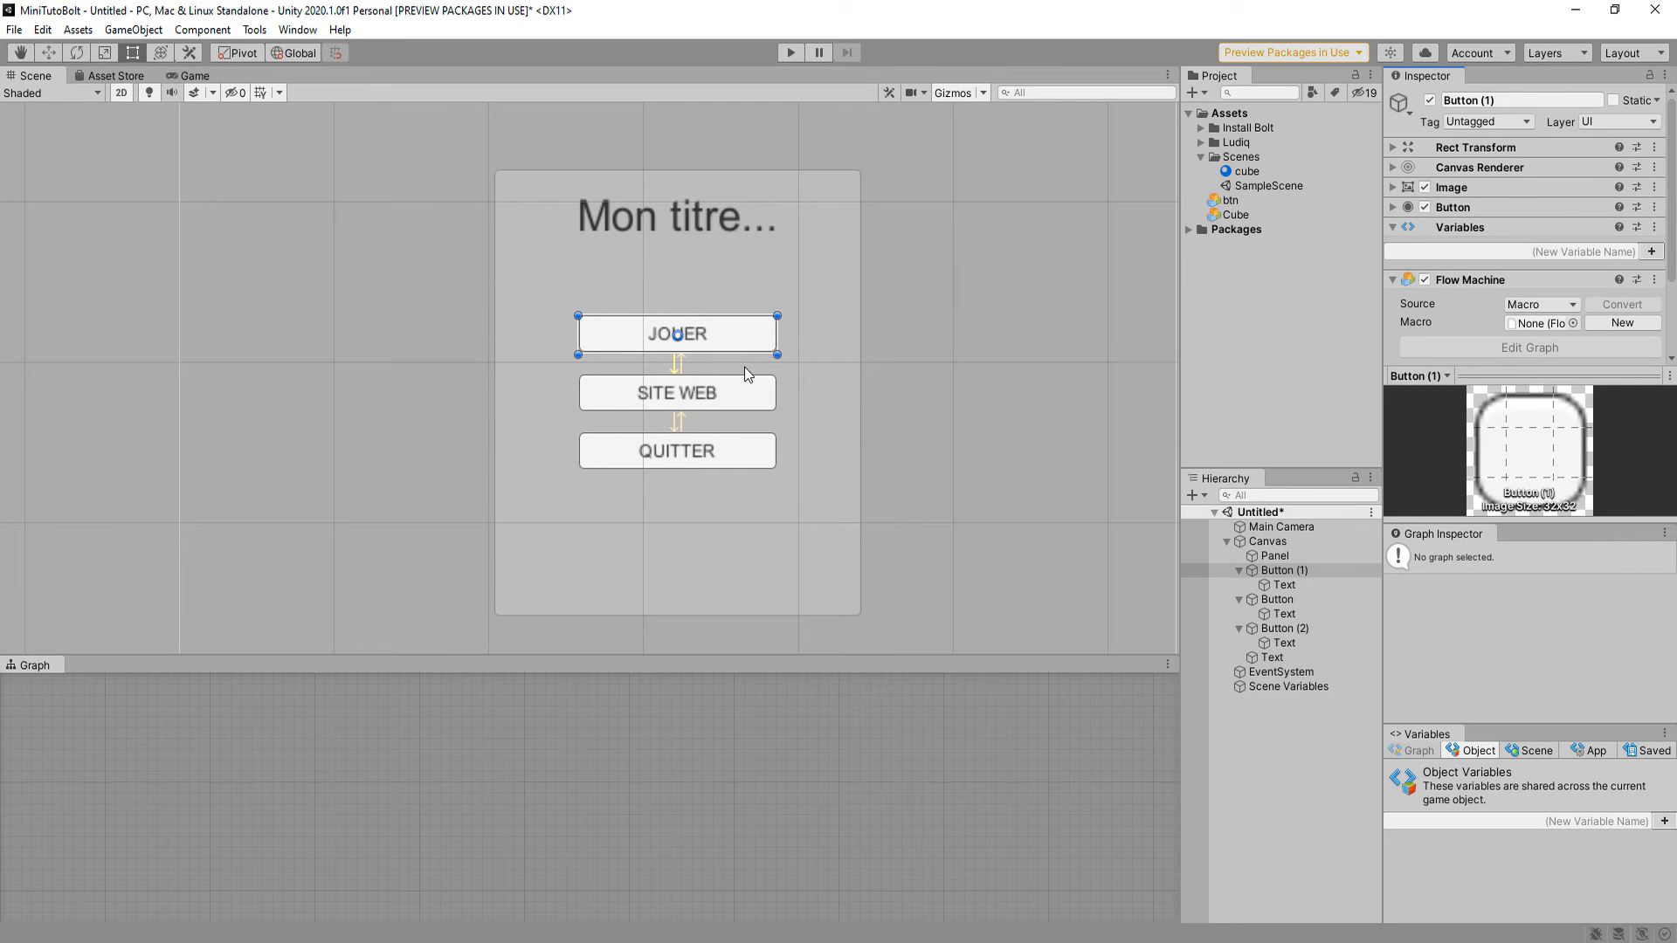
pyautogui.scroll(-2, 1587, 234)
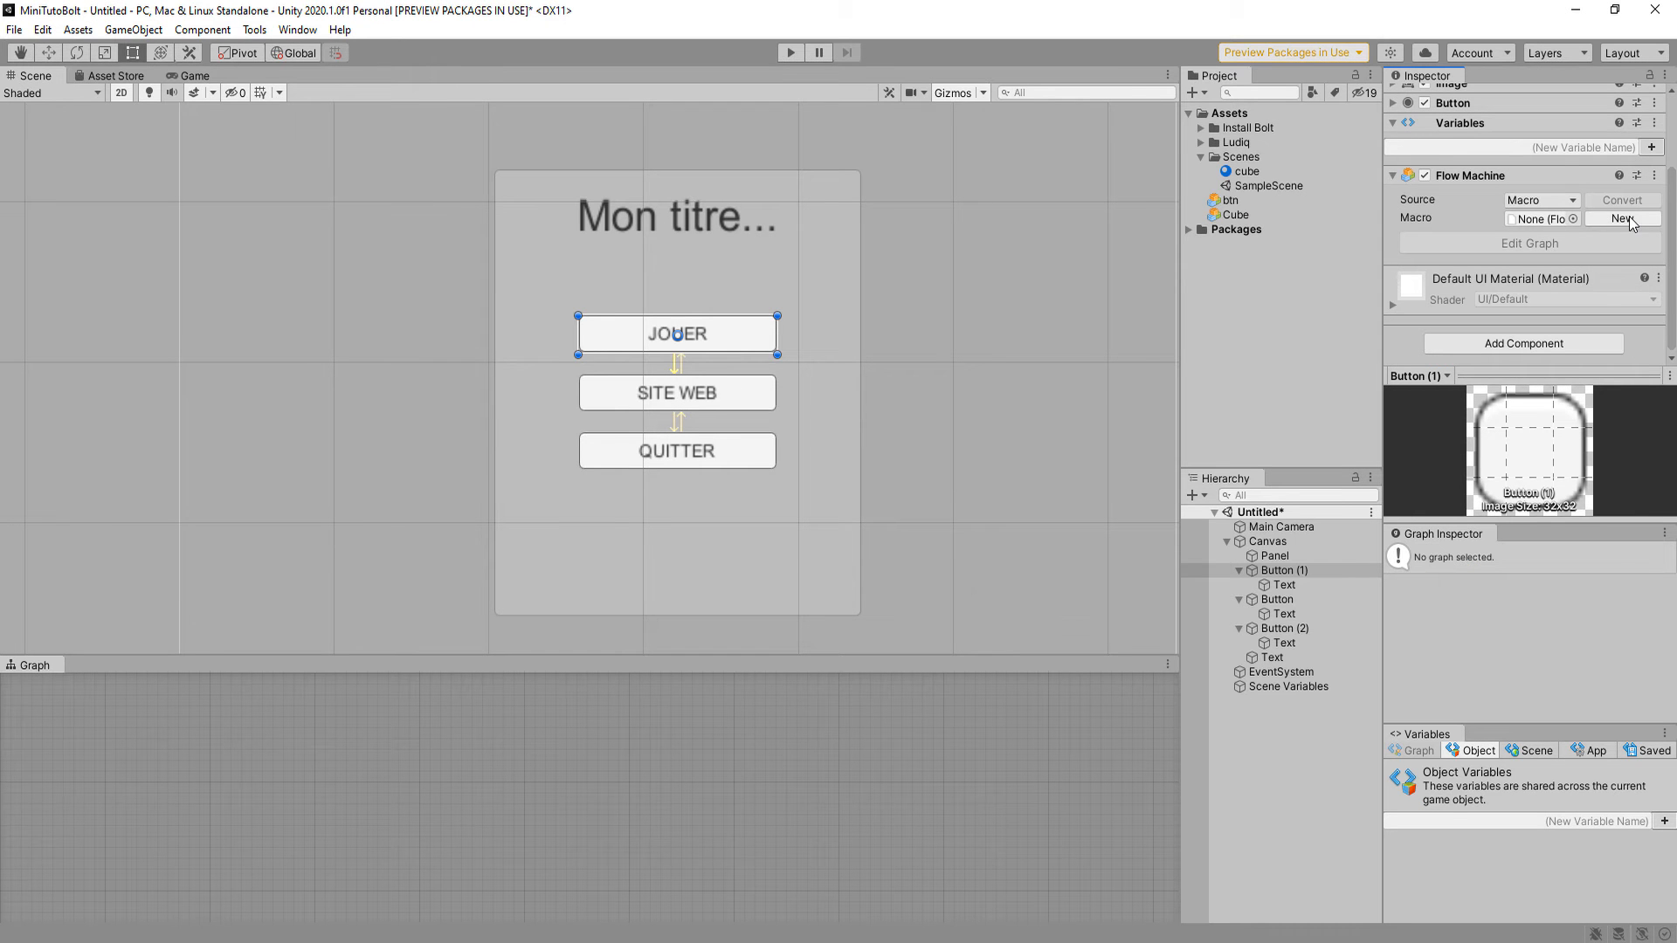
pyautogui.click(1626, 218)
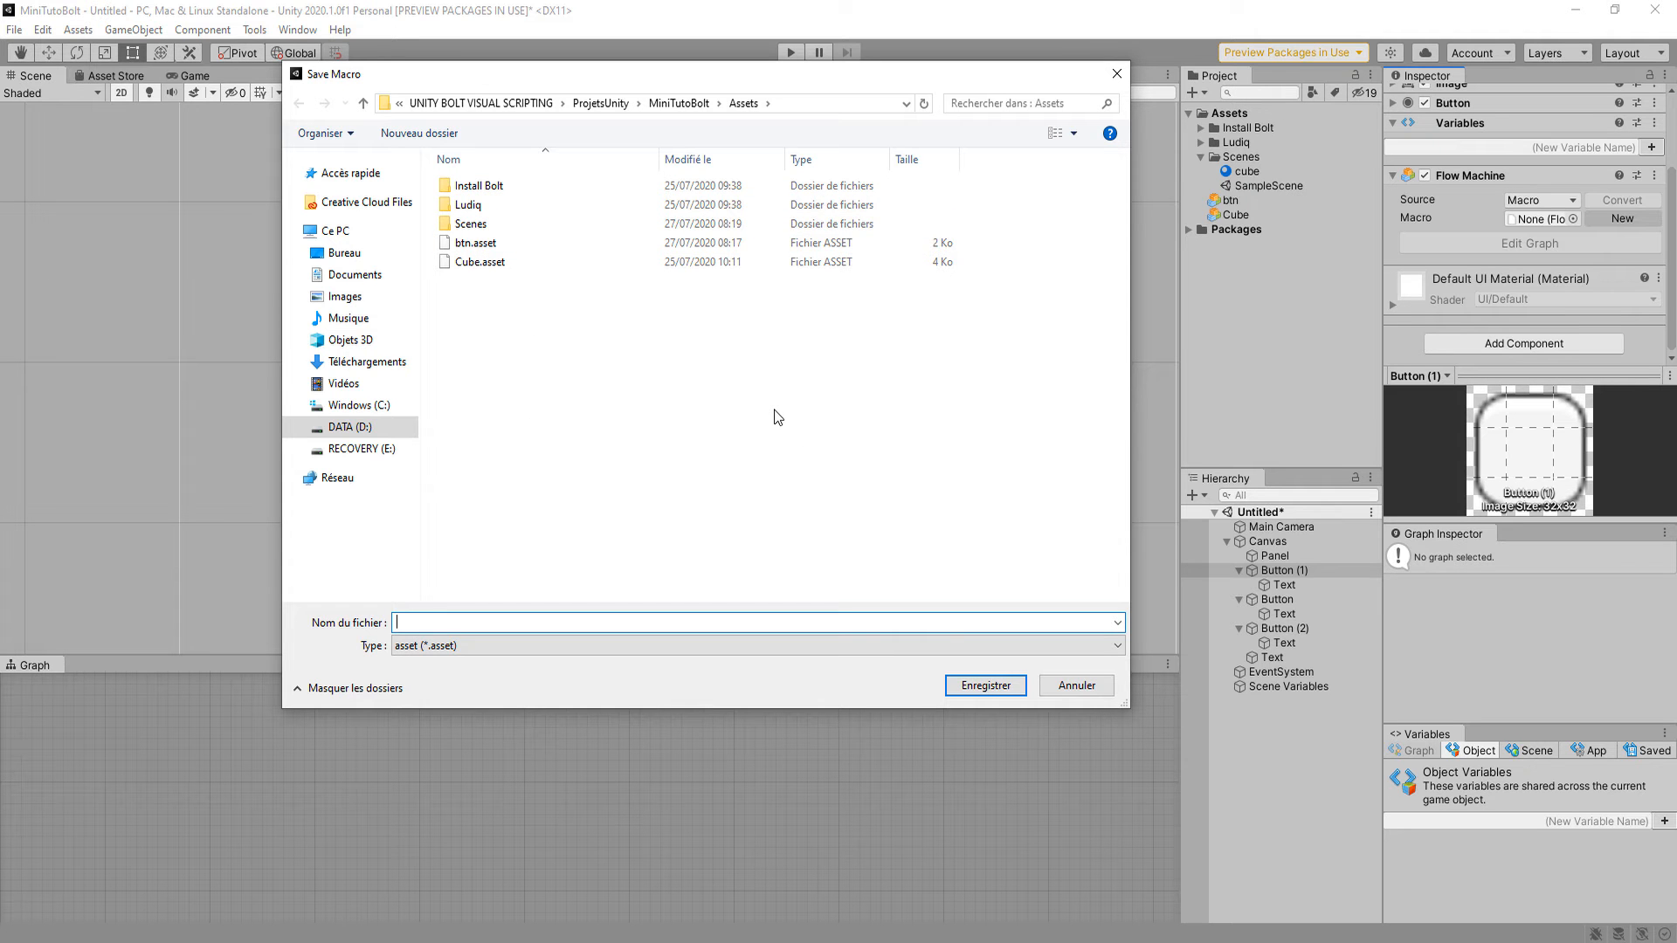
pyautogui.write('BtnJouer')
pyautogui.press('Return')
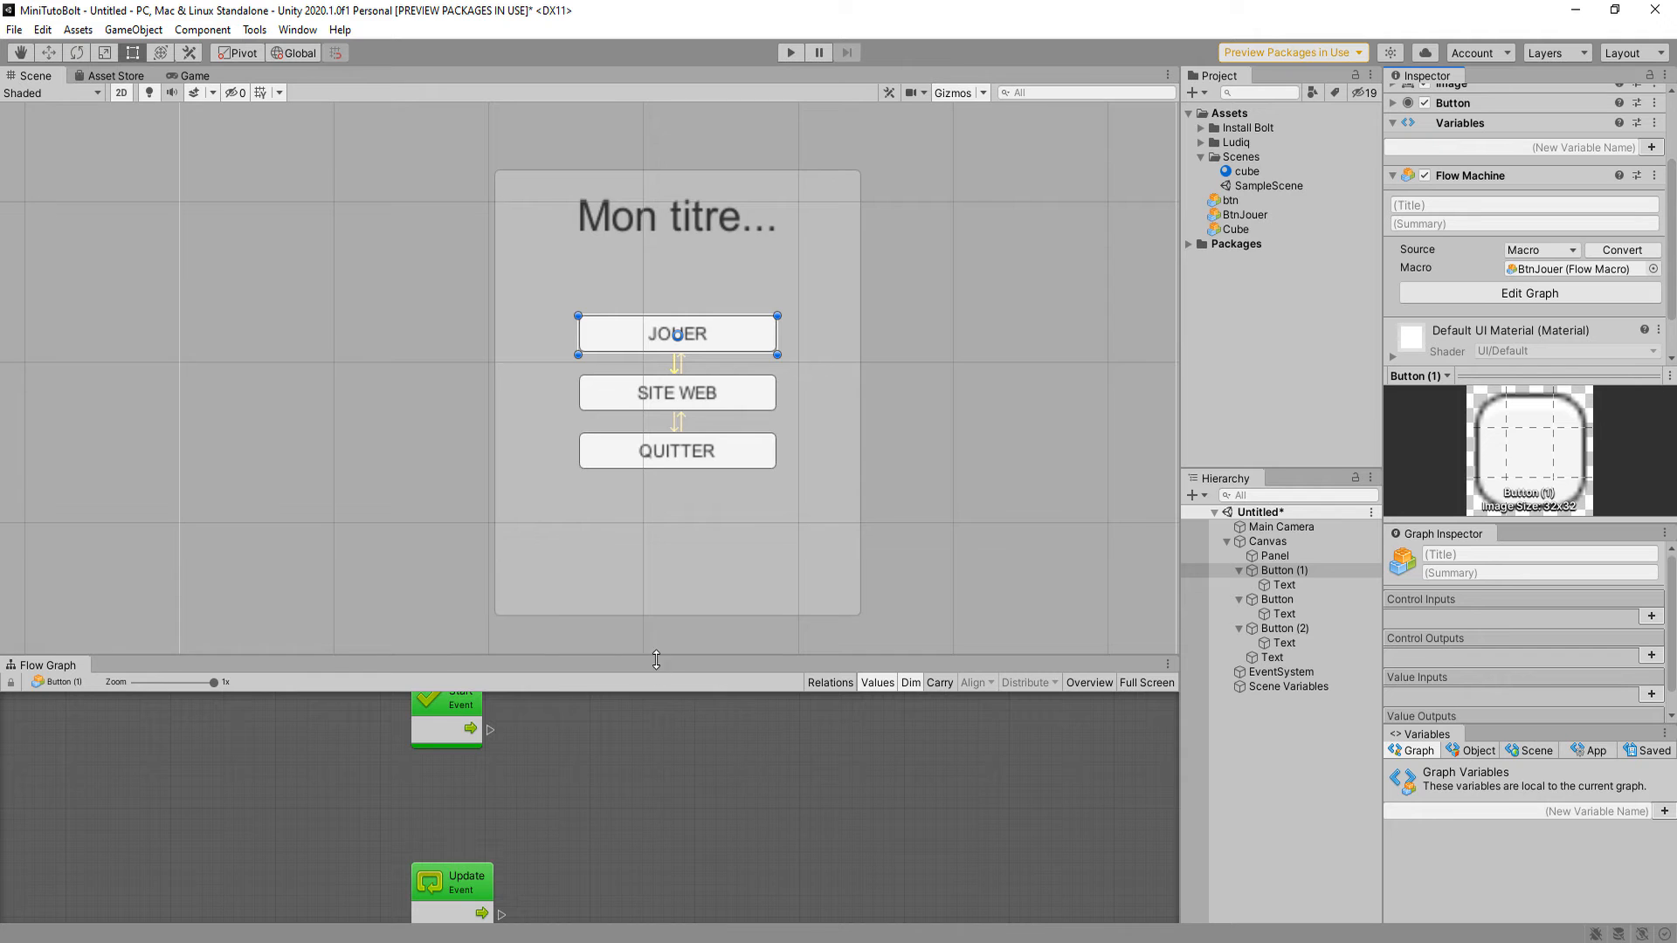
# Enlarge the flow graph area and delete the default Start and Update events from the BtnJouer graph.
pyautogui.moveTo(656, 659); pyautogui.dragTo(664, 500)
pyautogui.moveTo(592, 587); pyautogui.dragTo(390, 881)
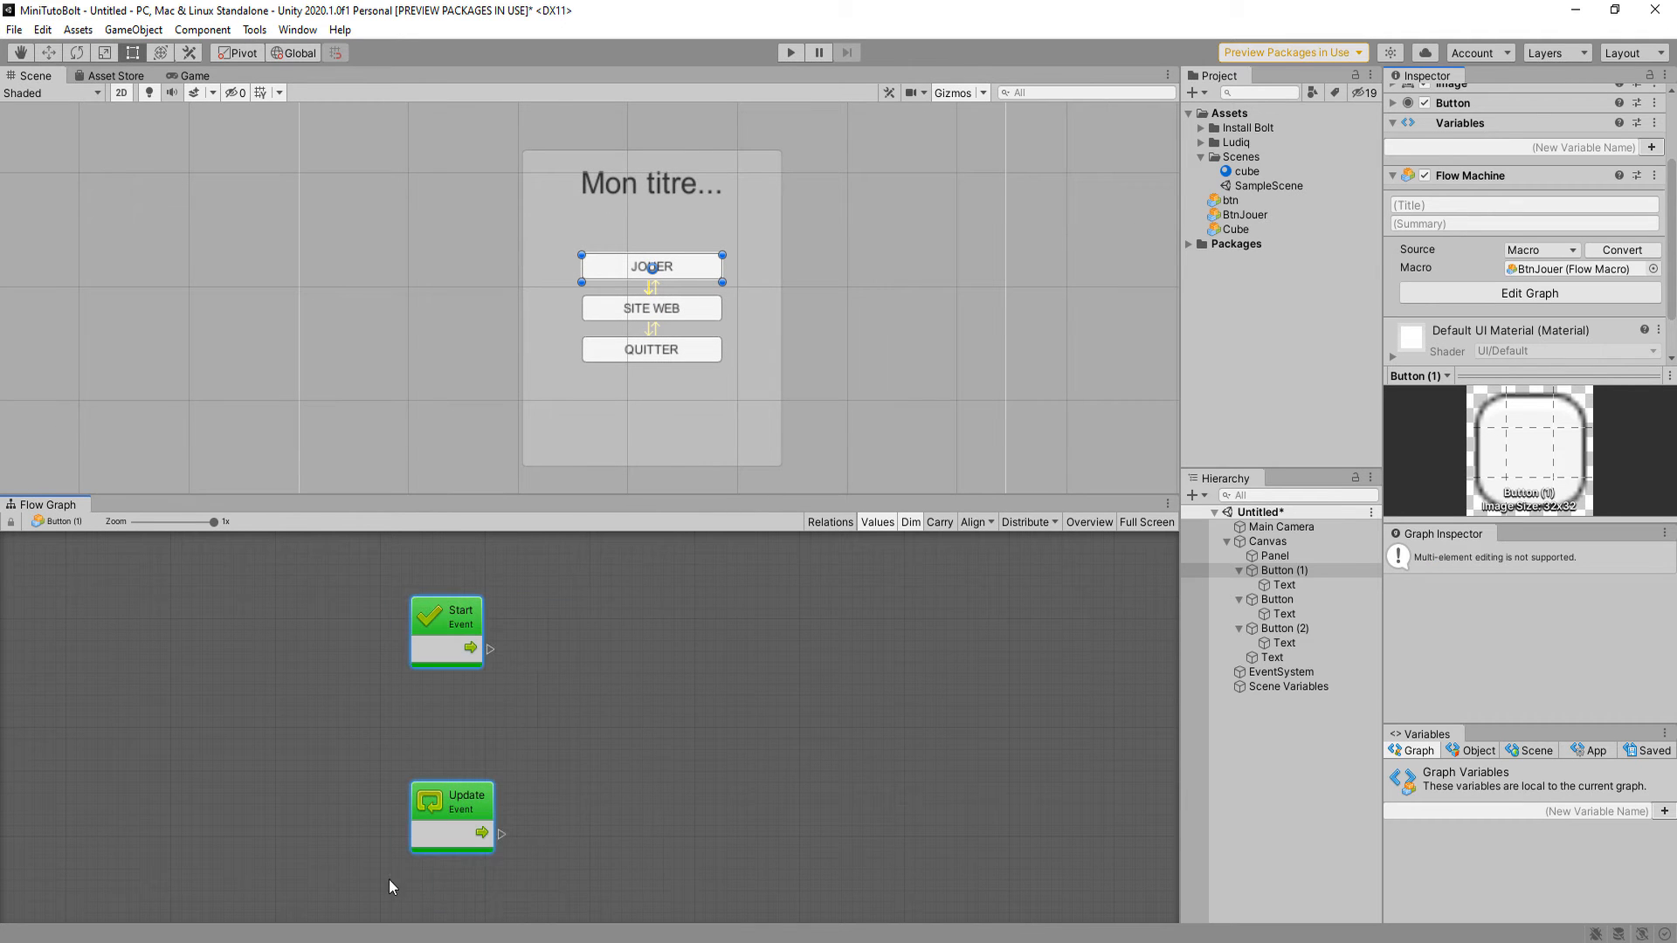
pyautogui.press('Delete')
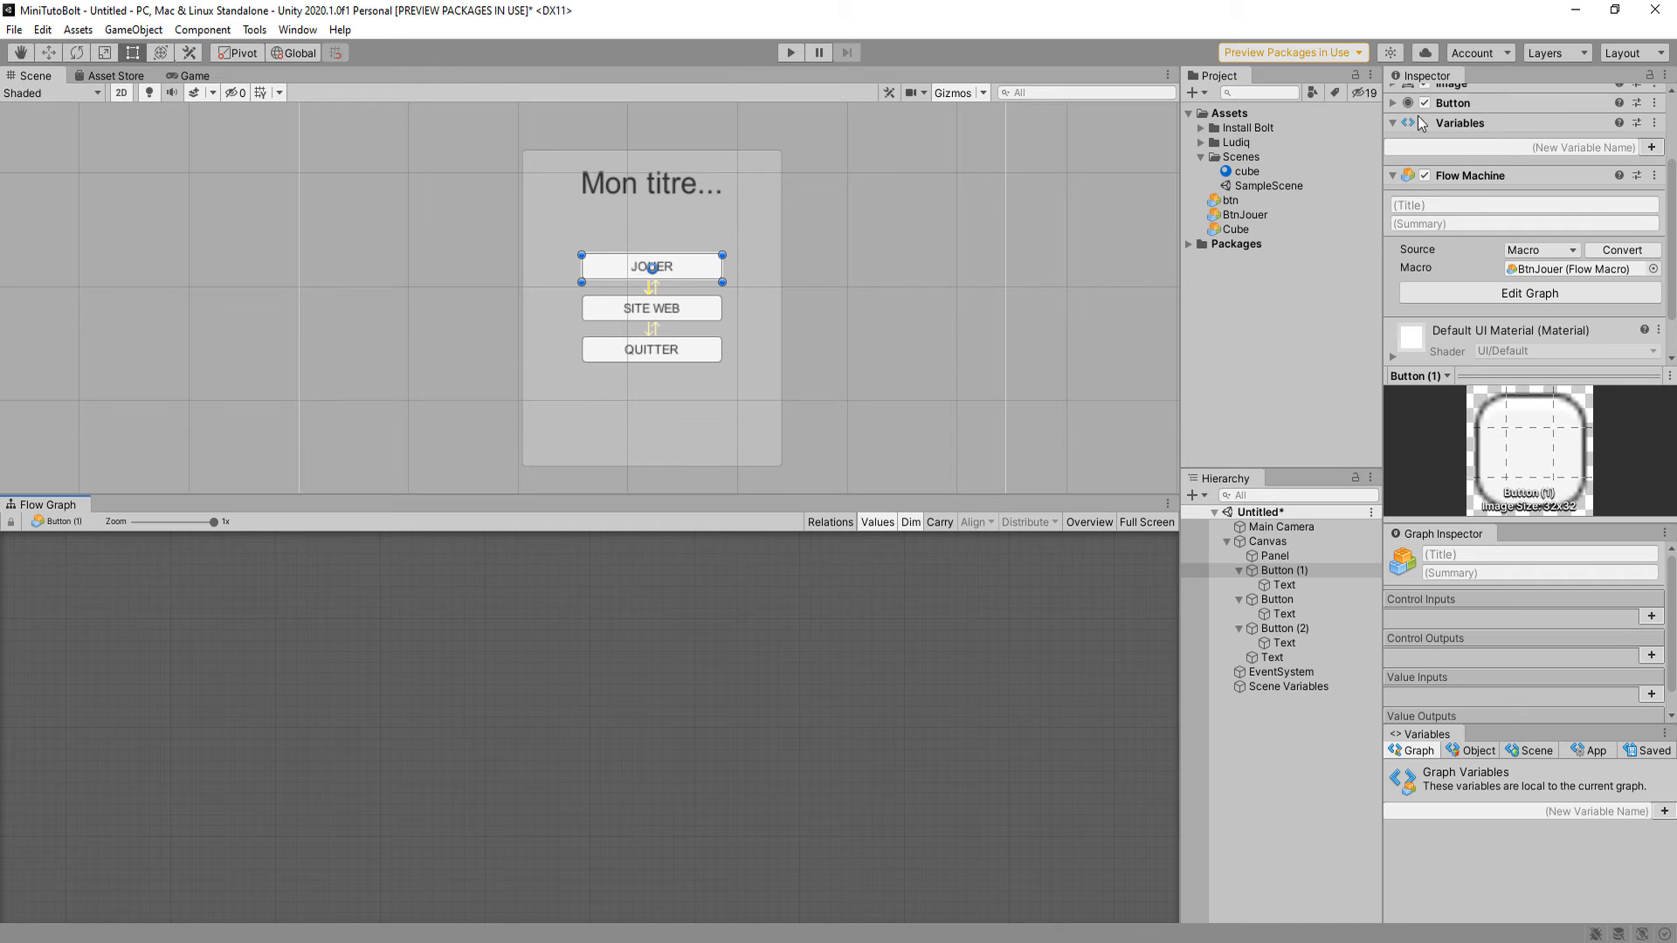
# Expand the JOUER button's Button component and examine its On Click () list.
pyautogui.click(1391, 103)
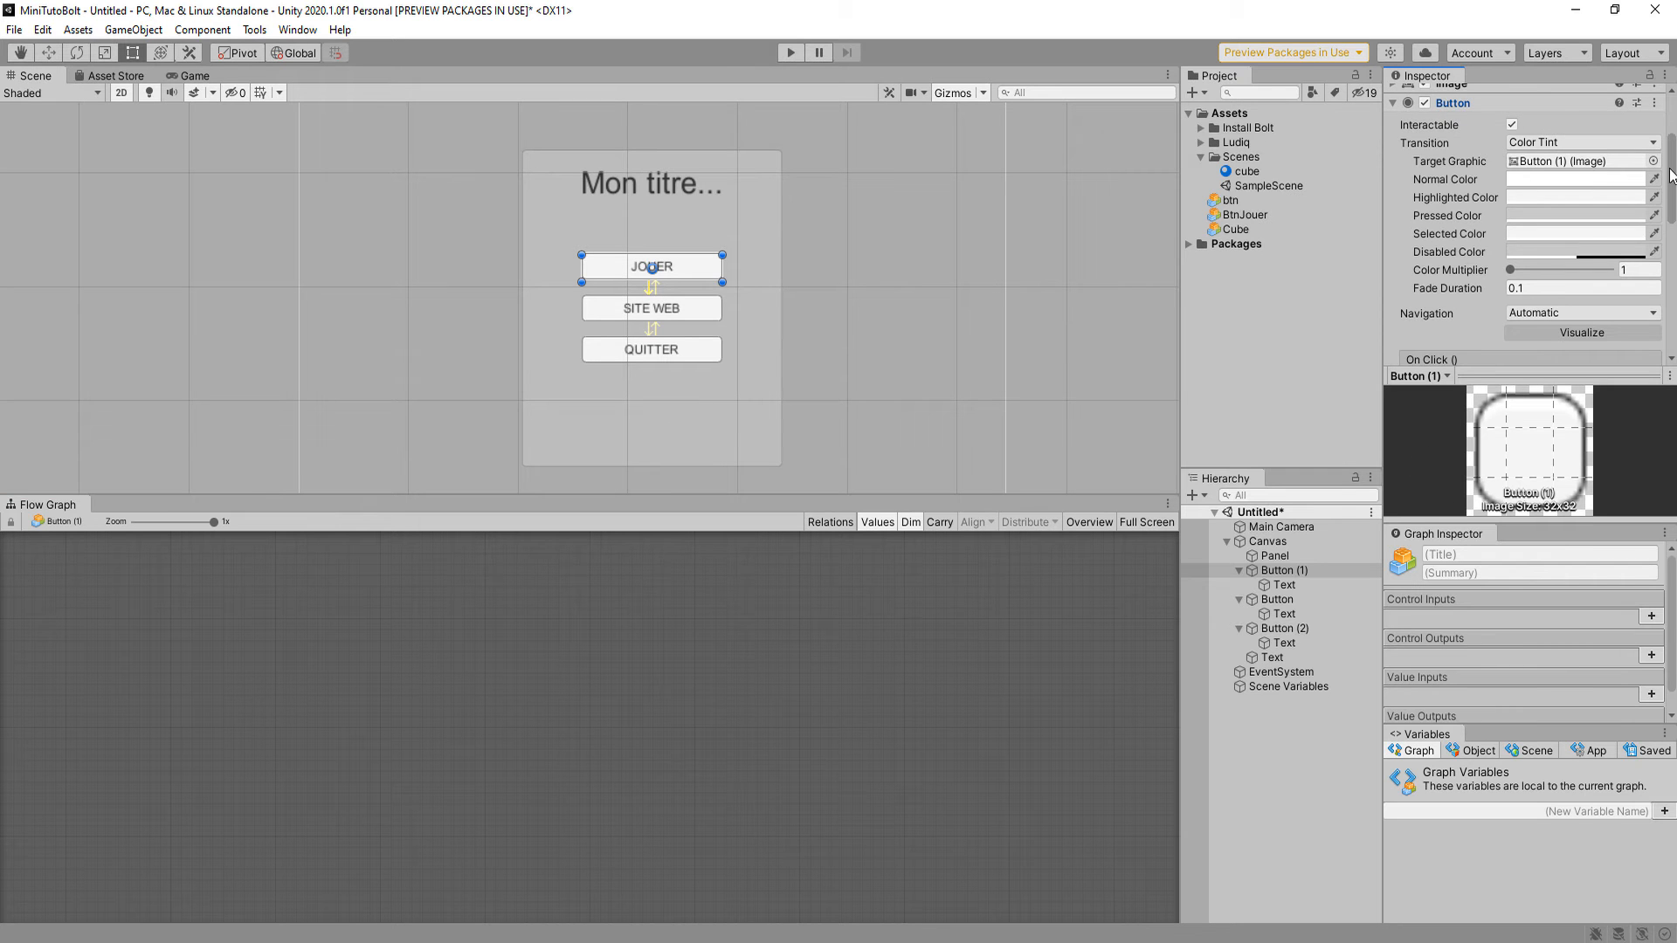
pyautogui.scroll(-1, 1673, 194)
pyautogui.scroll(-2, 1458, 229)
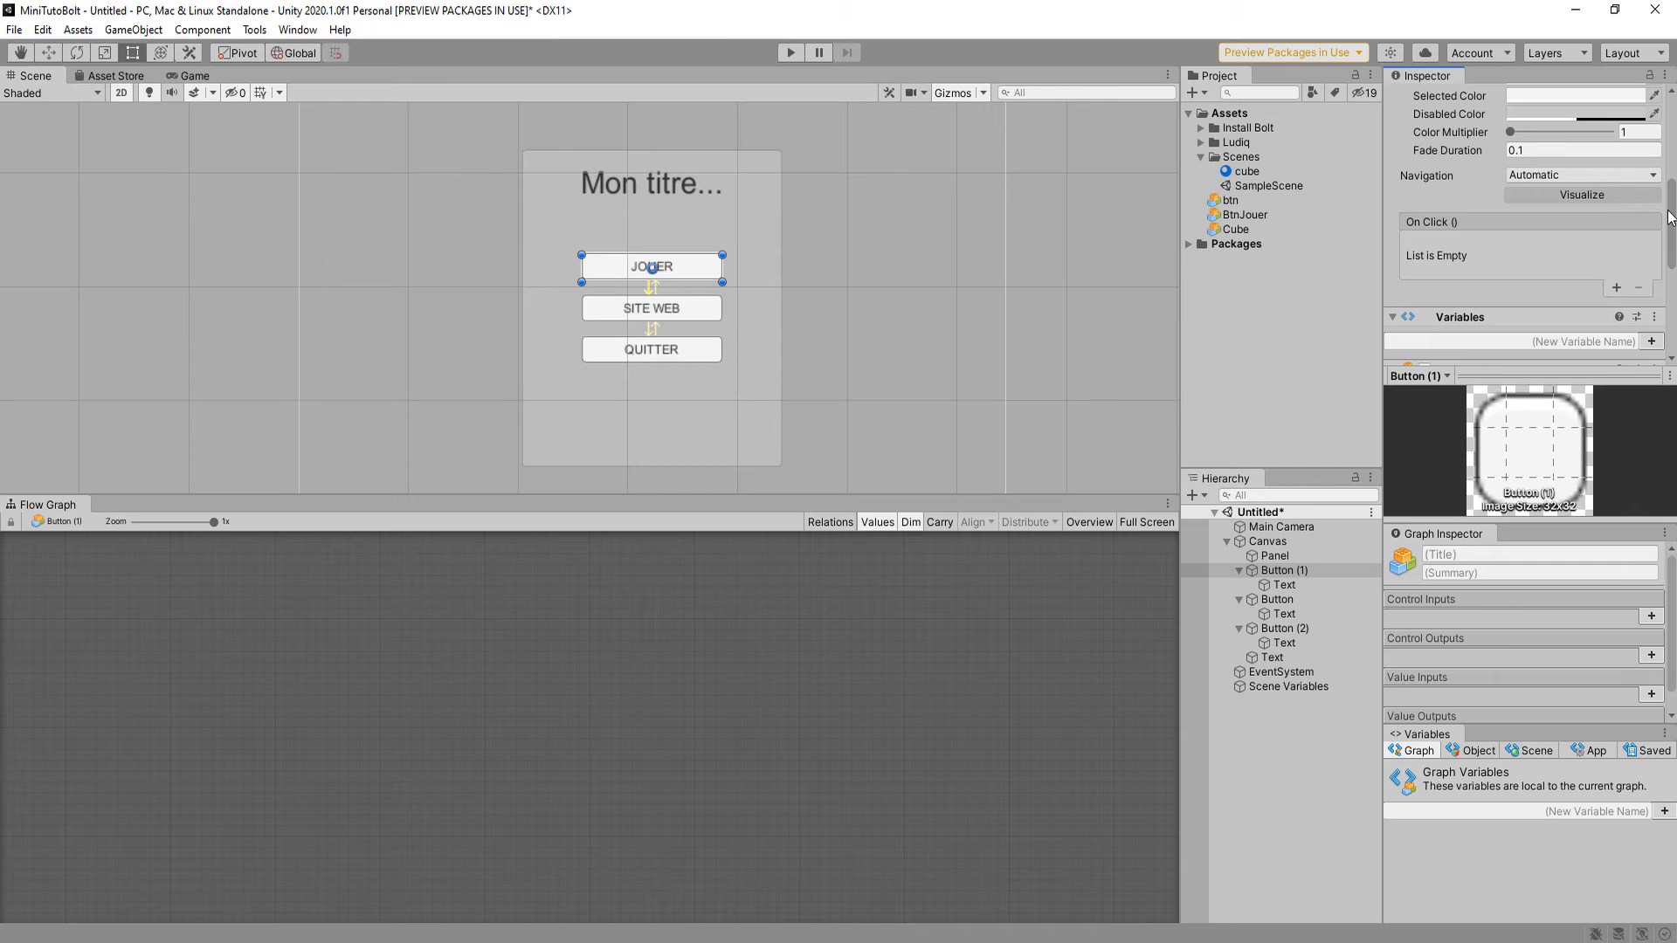
pyautogui.moveTo(1669, 218); pyautogui.dragTo(1669, 291)
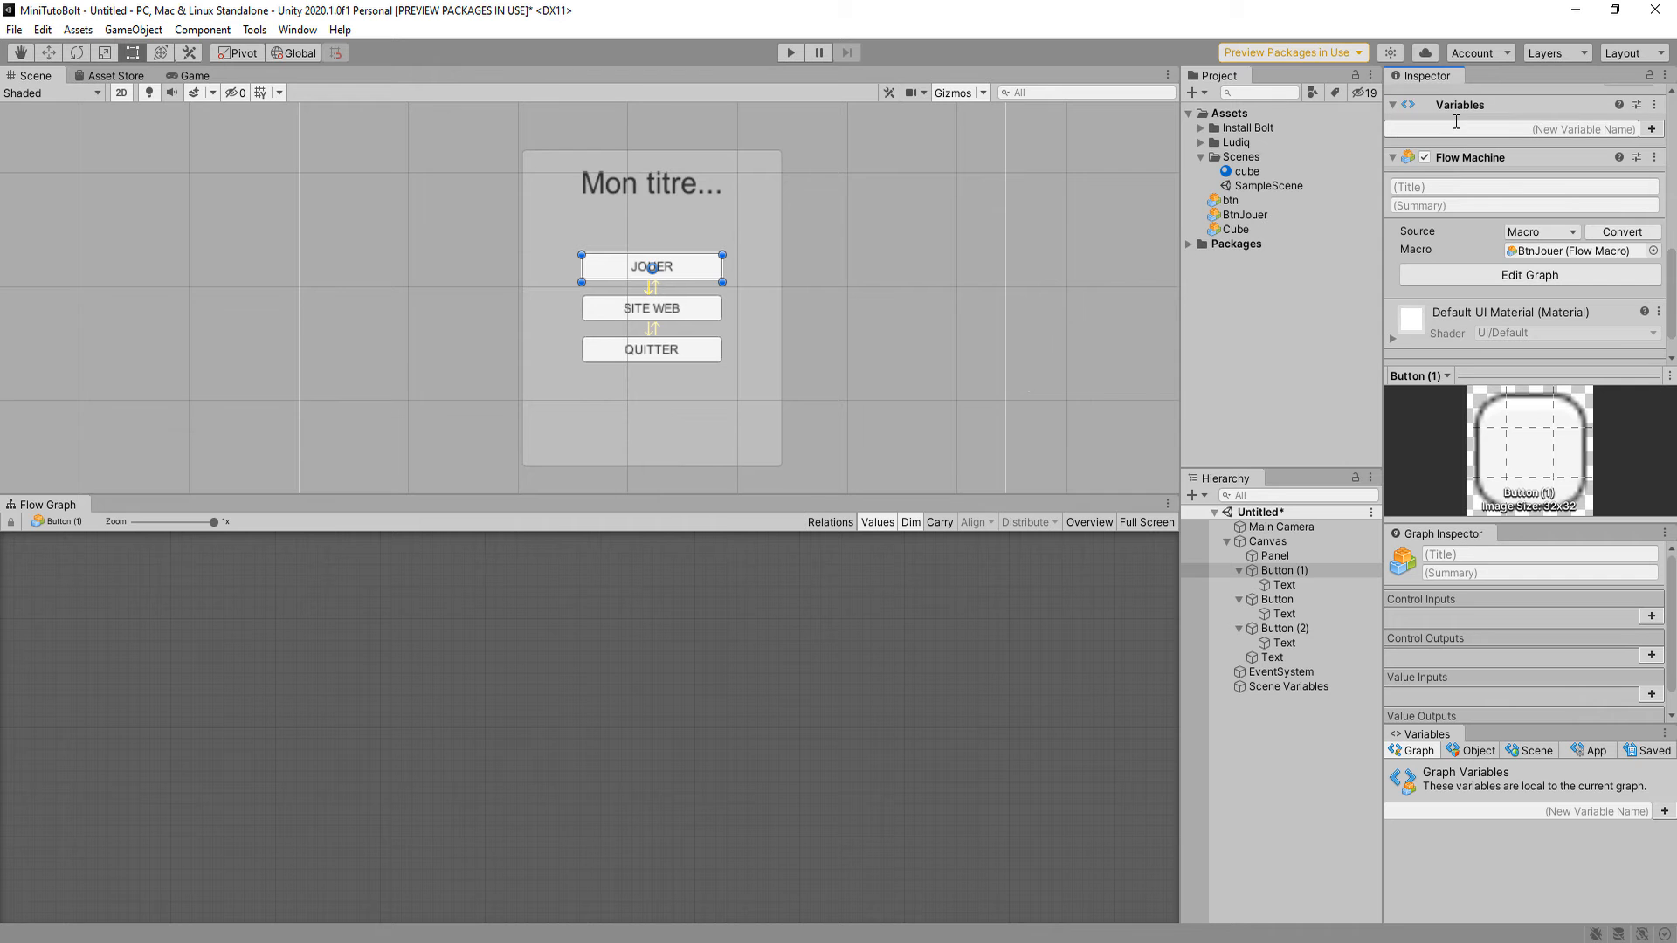
# Enlarge the flow graph area and add an On Button Click event to the BtnJouer graph.
pyautogui.moveTo(617, 500); pyautogui.dragTo(617, 436)
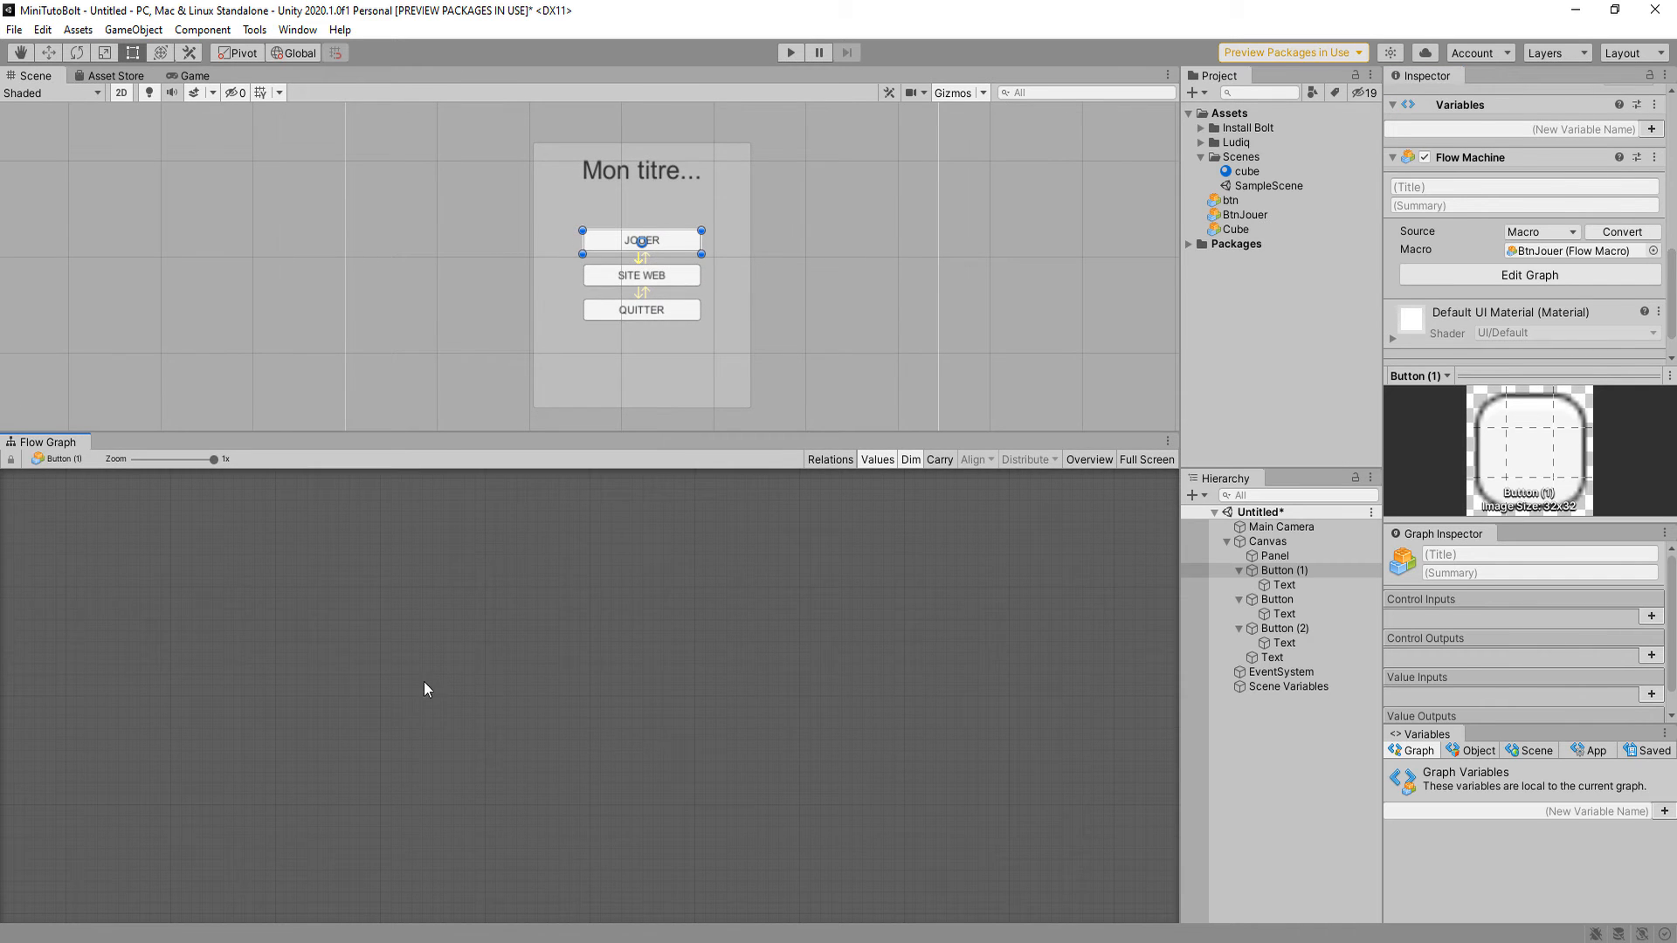
pyautogui.rightClick(433, 688)
pyautogui.write('on')
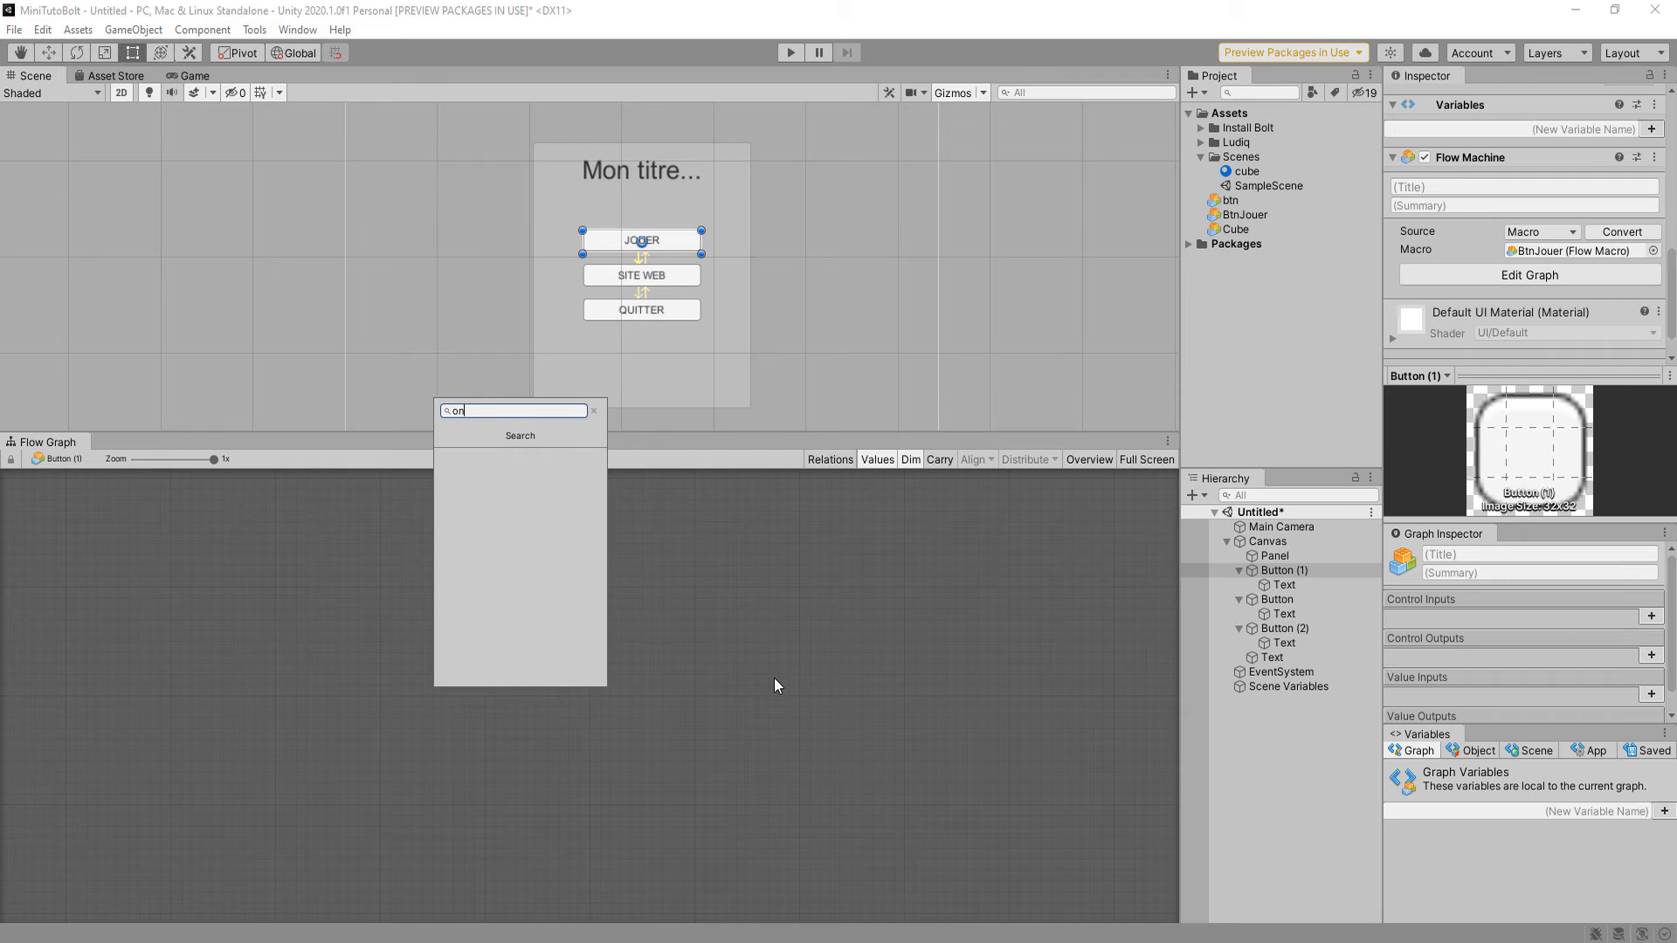
pyautogui.write(' cl')
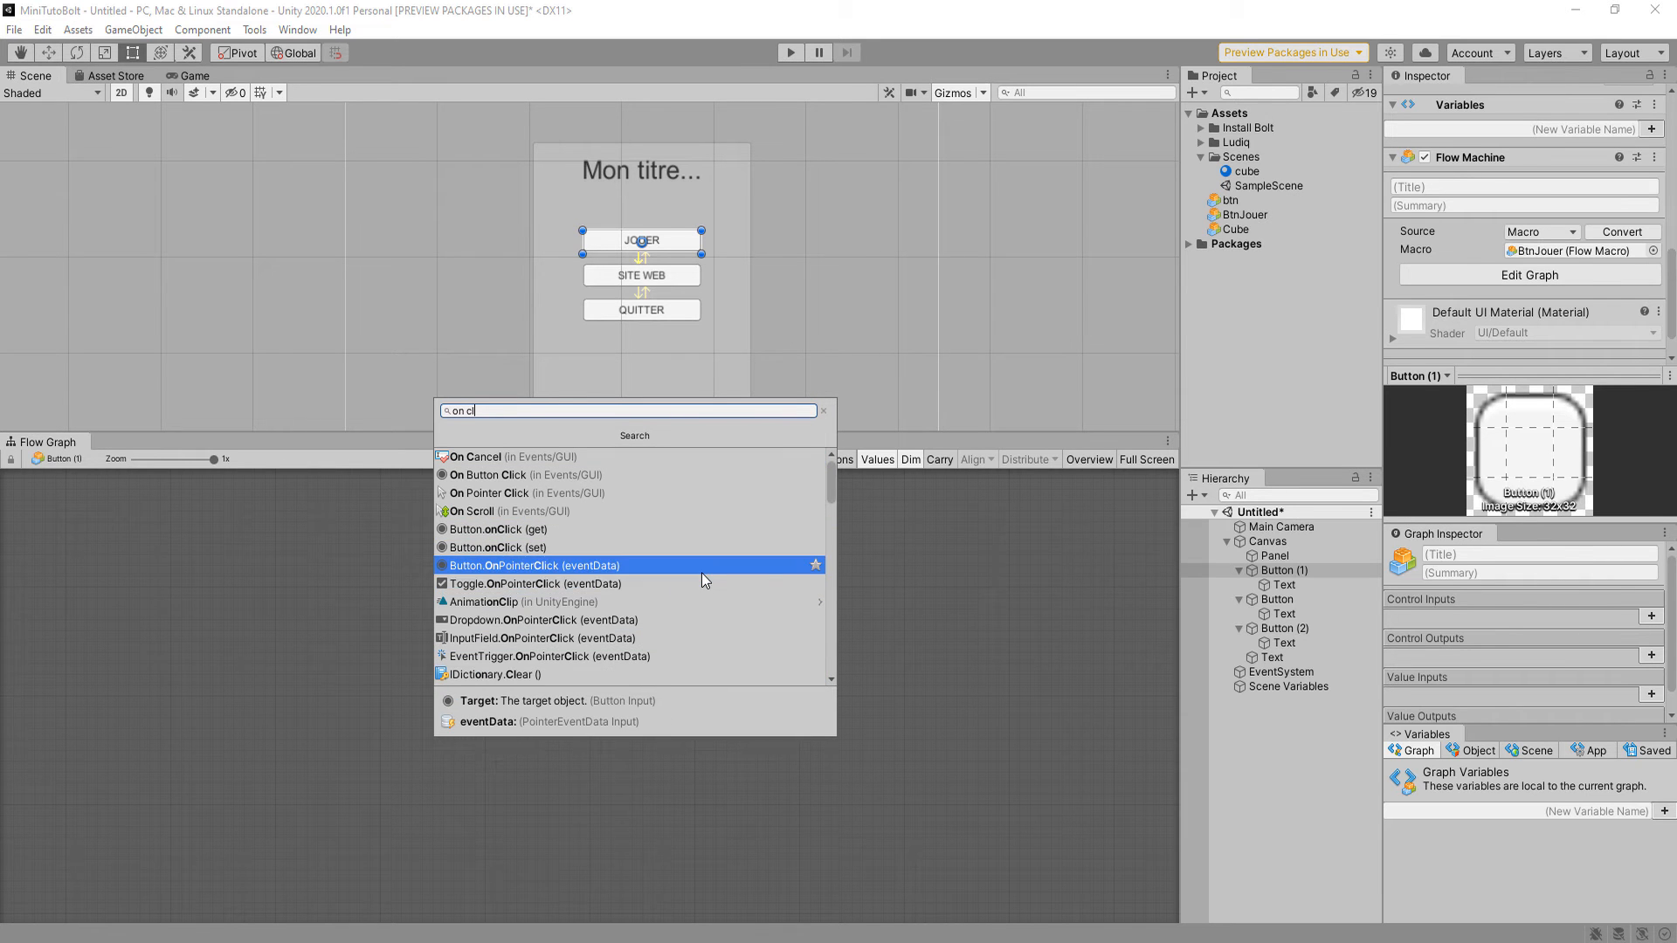
pyautogui.write('ick')
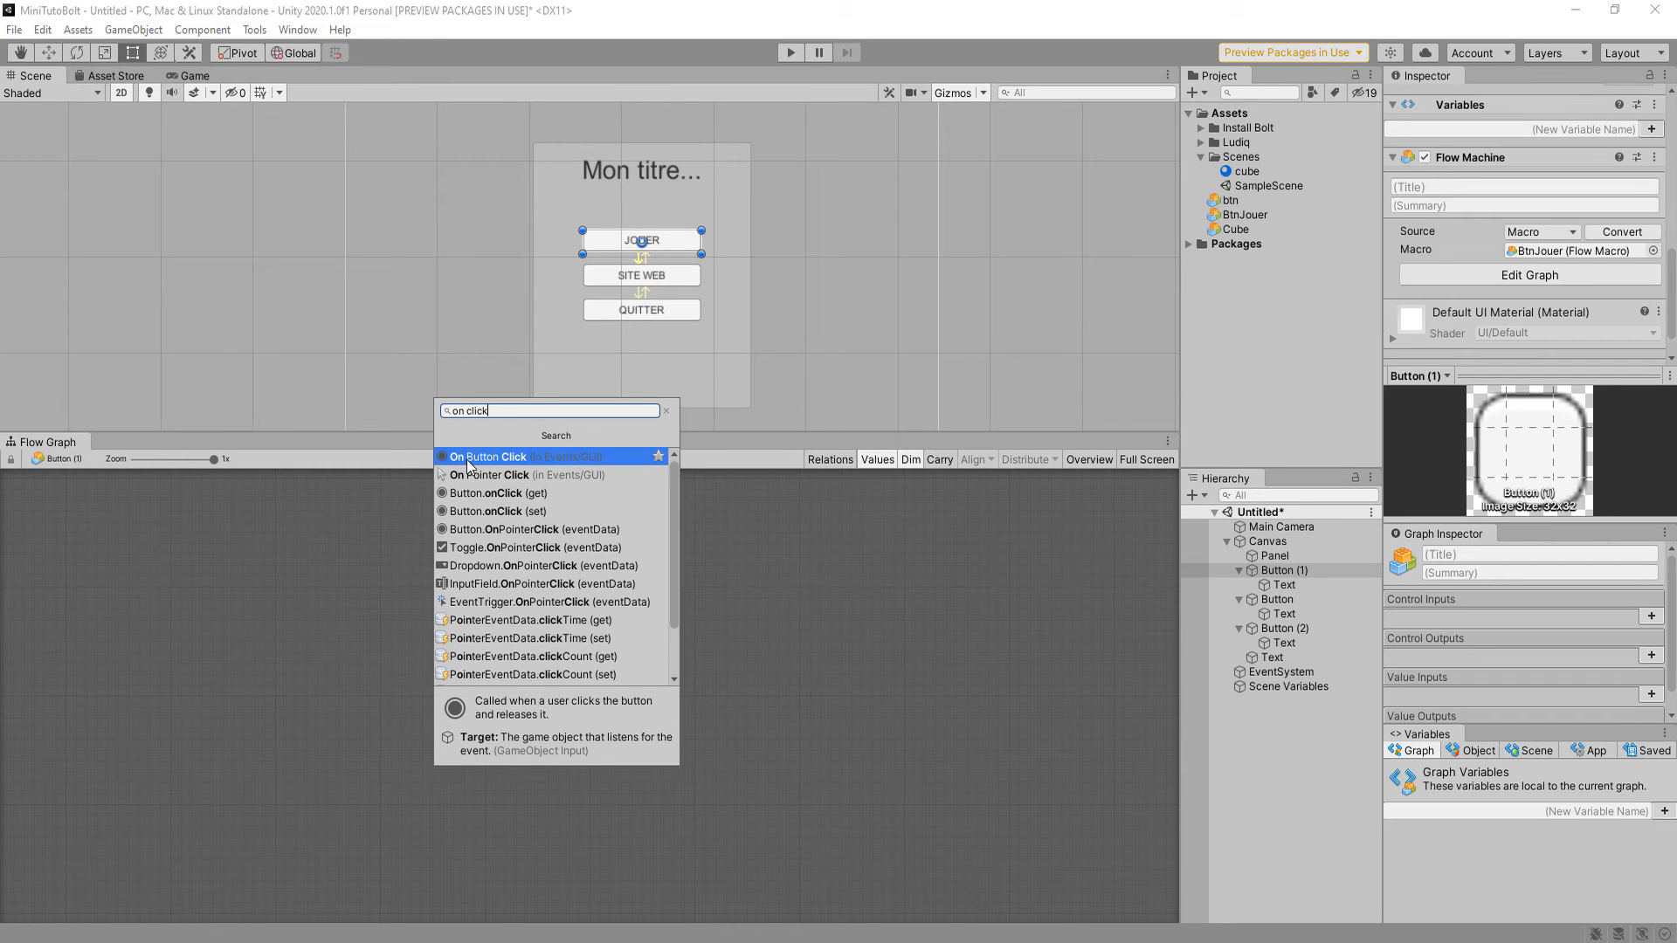
pyautogui.click(552, 460)
pyautogui.moveTo(509, 581); pyautogui.dragTo(447, 594)
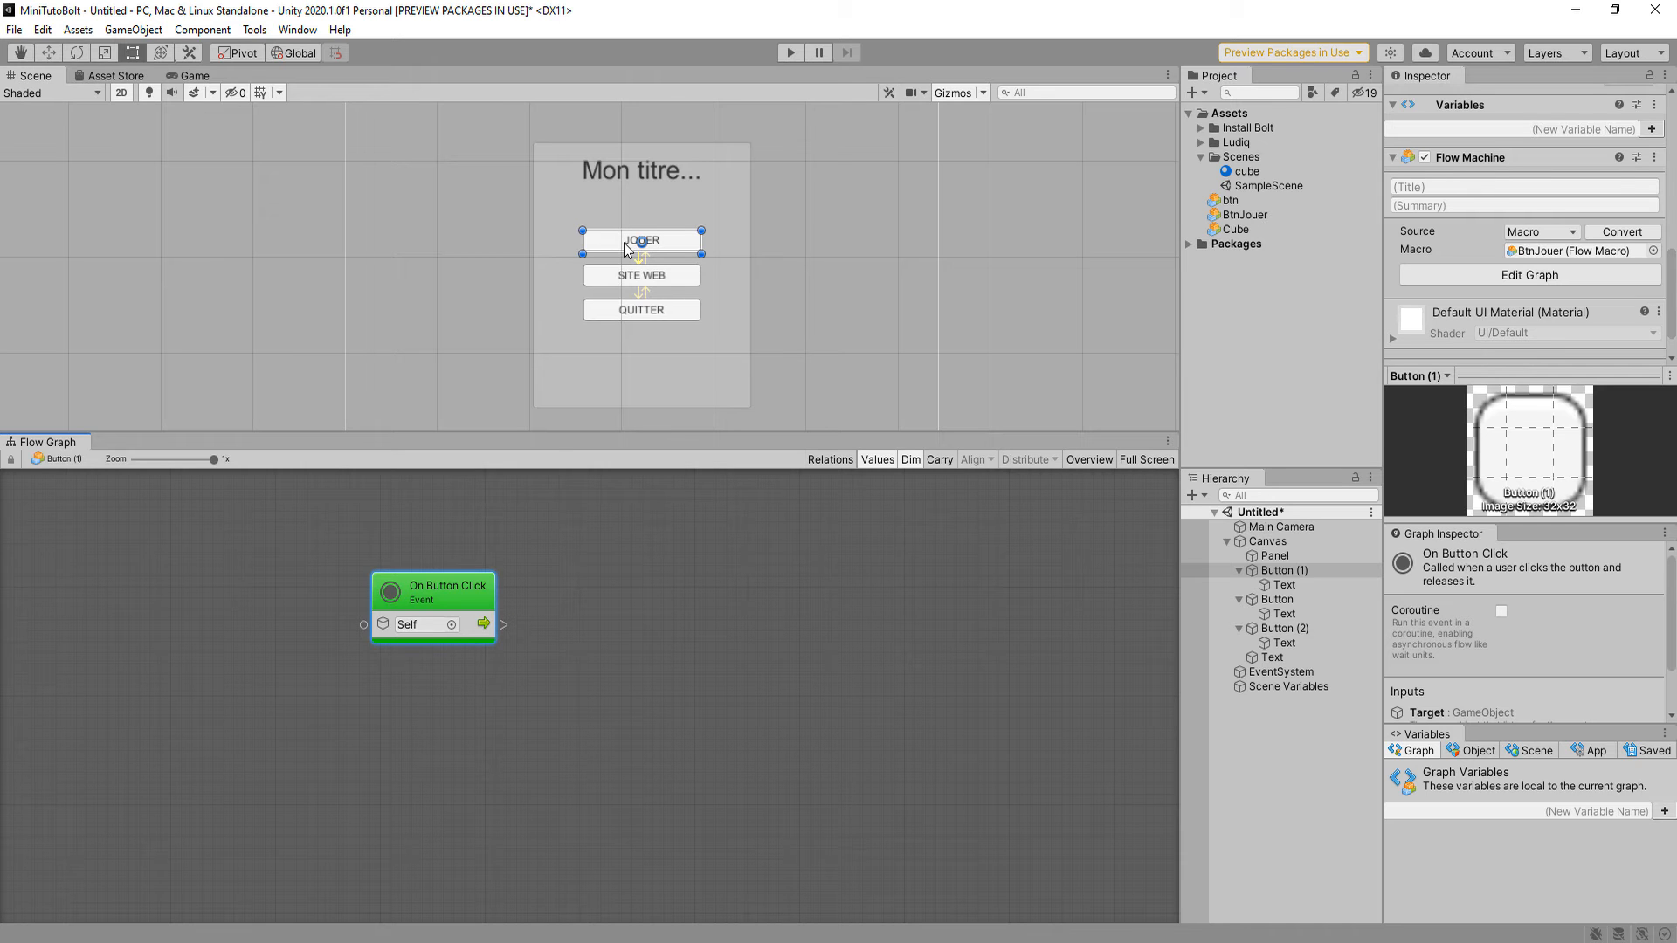
# Connect the On Button Click output to a new SceneManager LoadScene (sceneName) node and place it closer to the event.
pyautogui.moveTo(506, 624); pyautogui.dragTo(757, 614)
pyautogui.write('load sce')
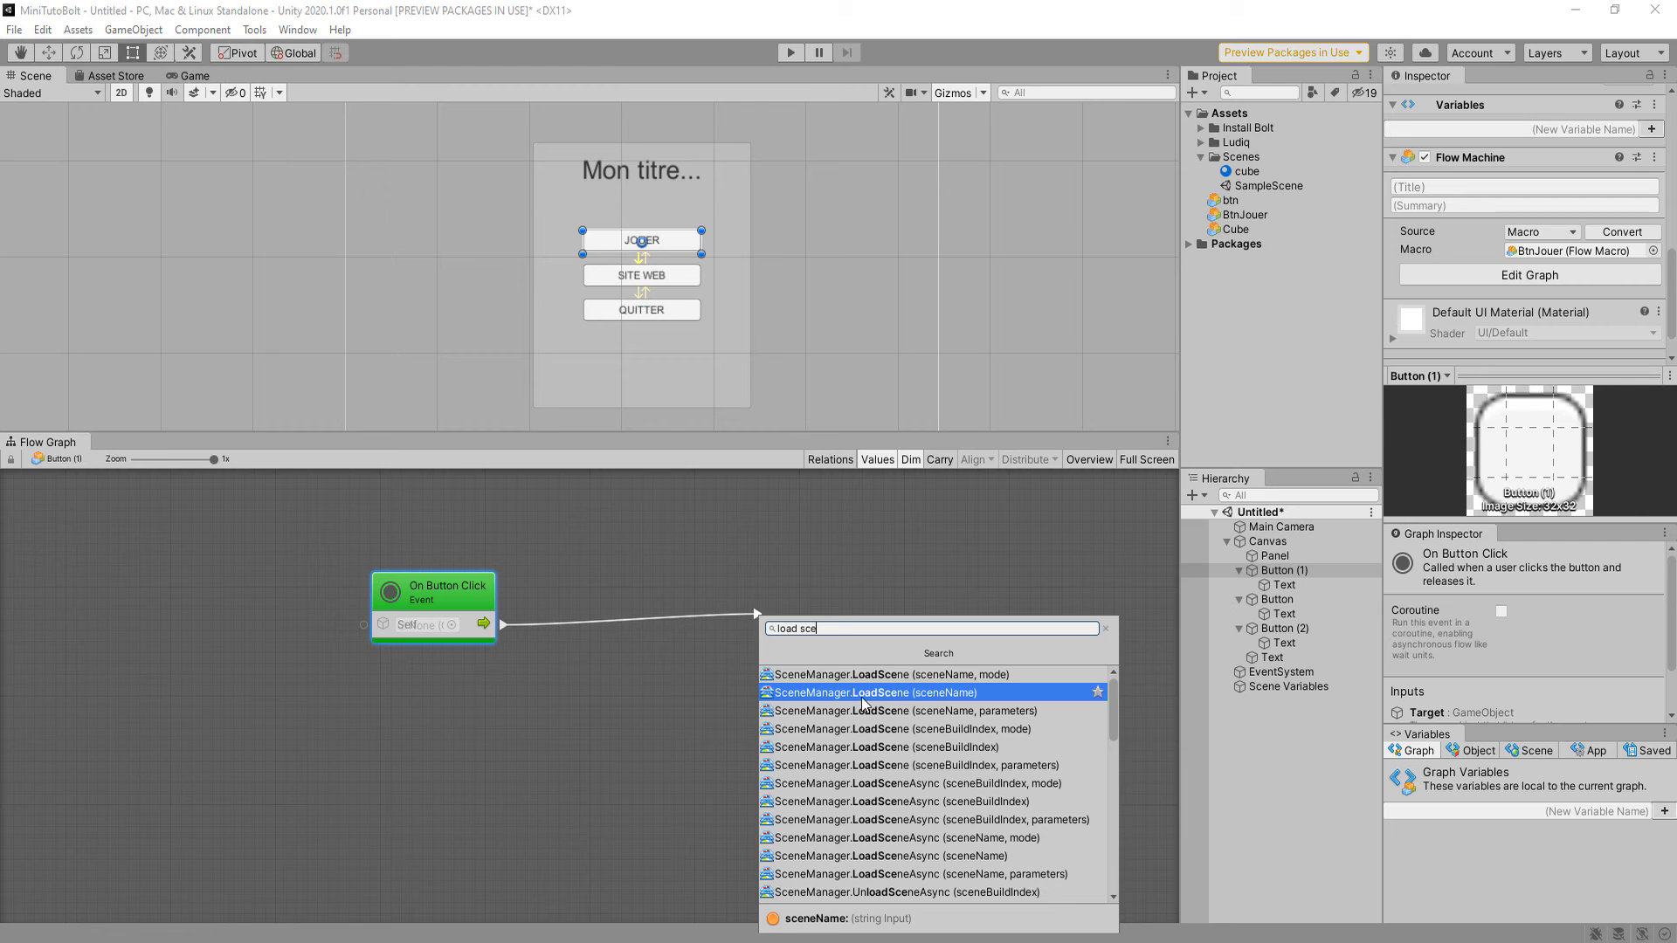
pyautogui.click(928, 694)
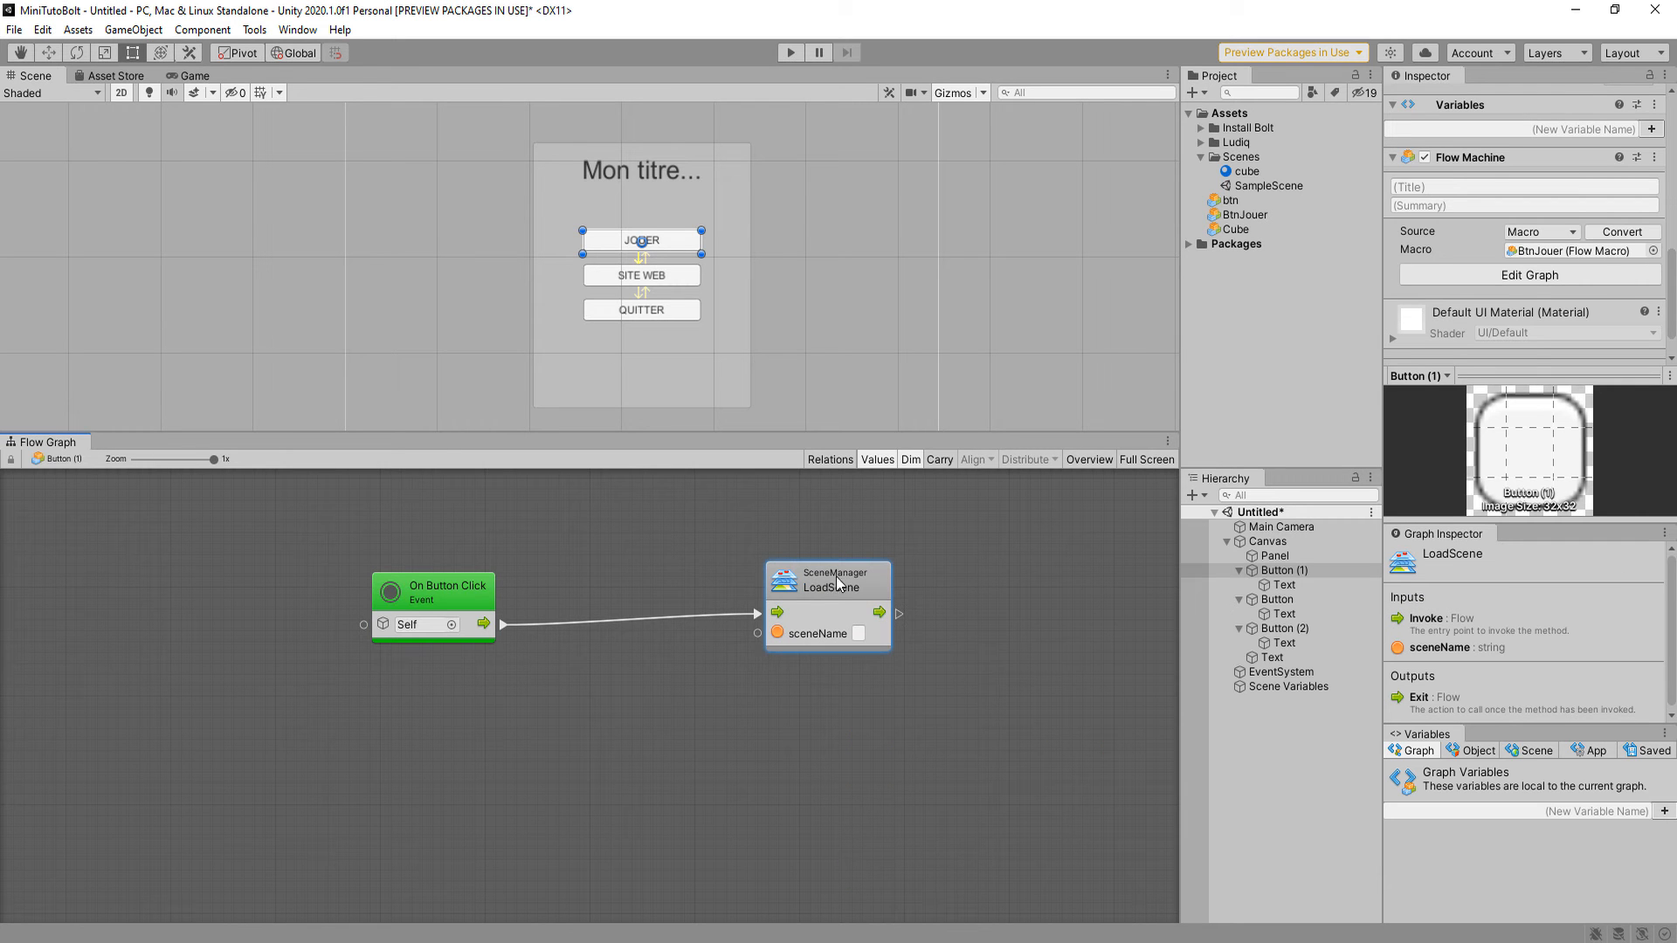
pyautogui.moveTo(835, 576); pyautogui.dragTo(716, 566)
pyautogui.click(739, 623)
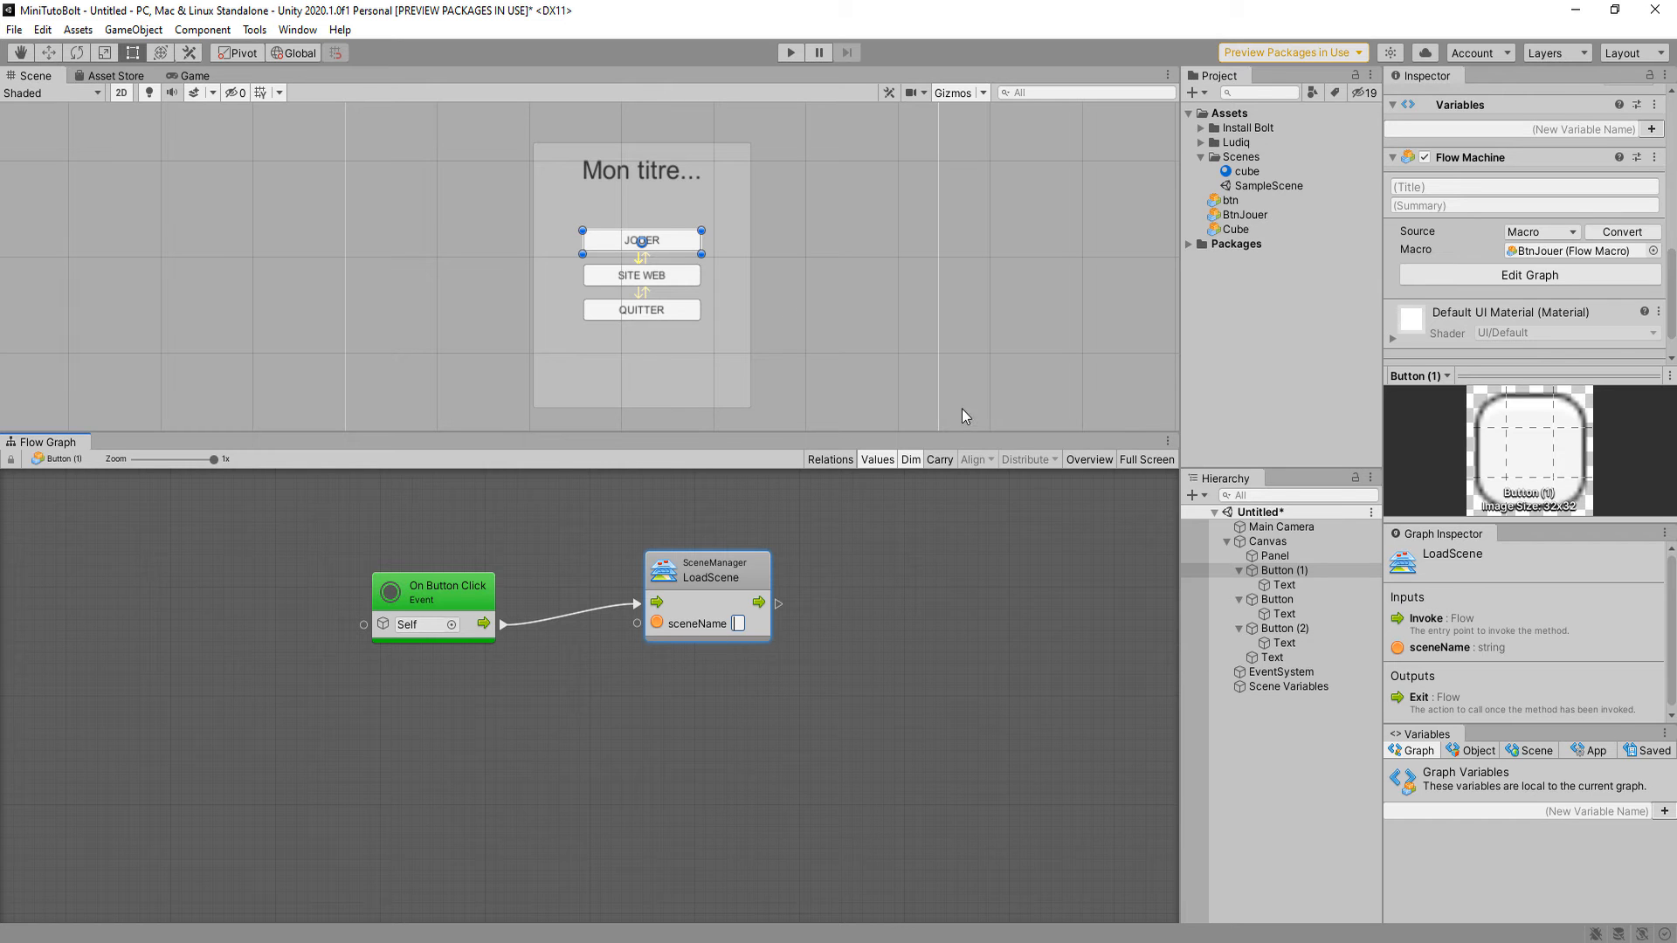
# Create an object variable named lvl on the JOUER button with type string and value SampleScene.
pyautogui.click(1471, 753)
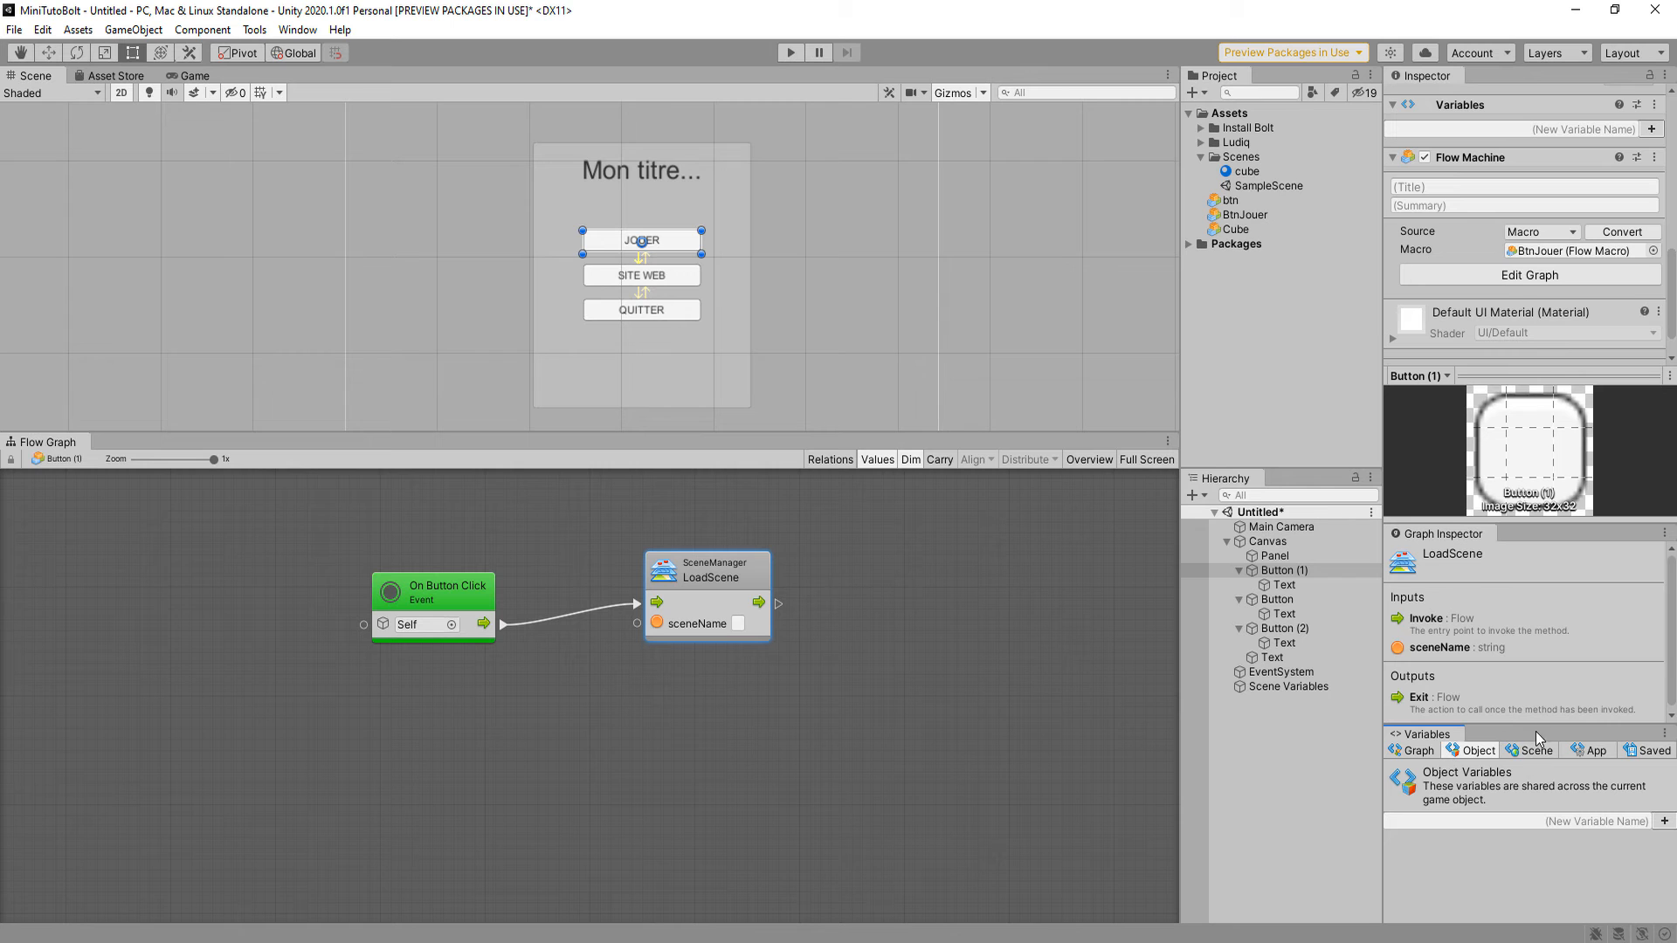
pyautogui.click(1630, 822)
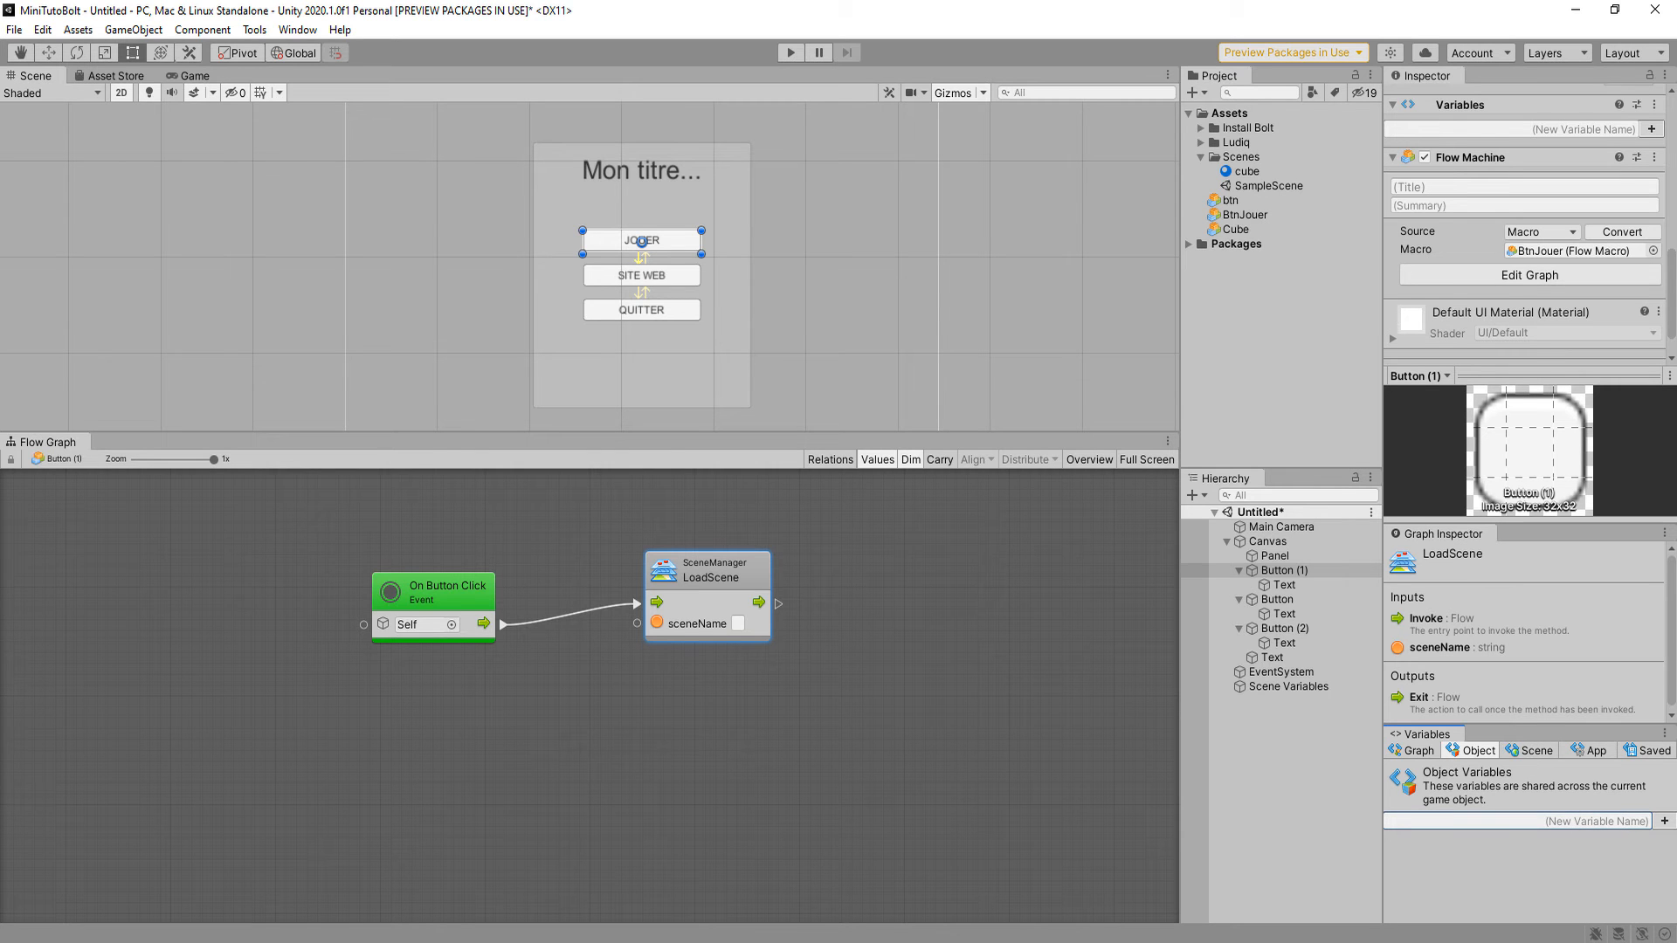
pyautogui.write('lvl')
pyautogui.press('Return')
pyautogui.click(1502, 843)
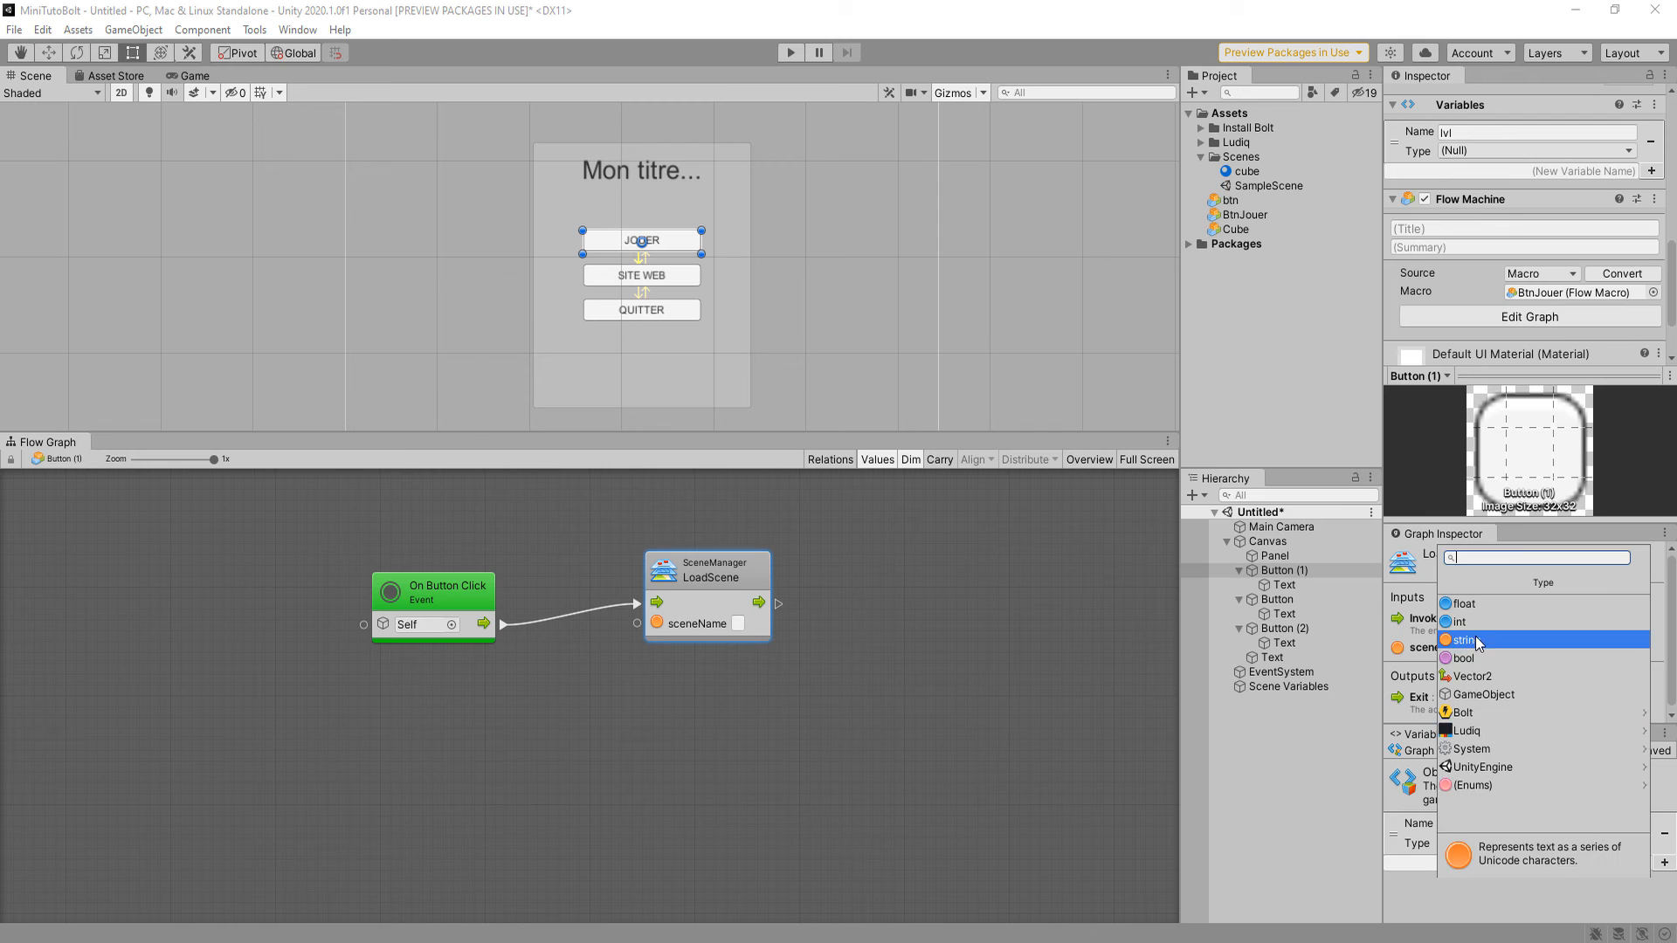
pyautogui.click(1476, 644)
pyautogui.click(1441, 859)
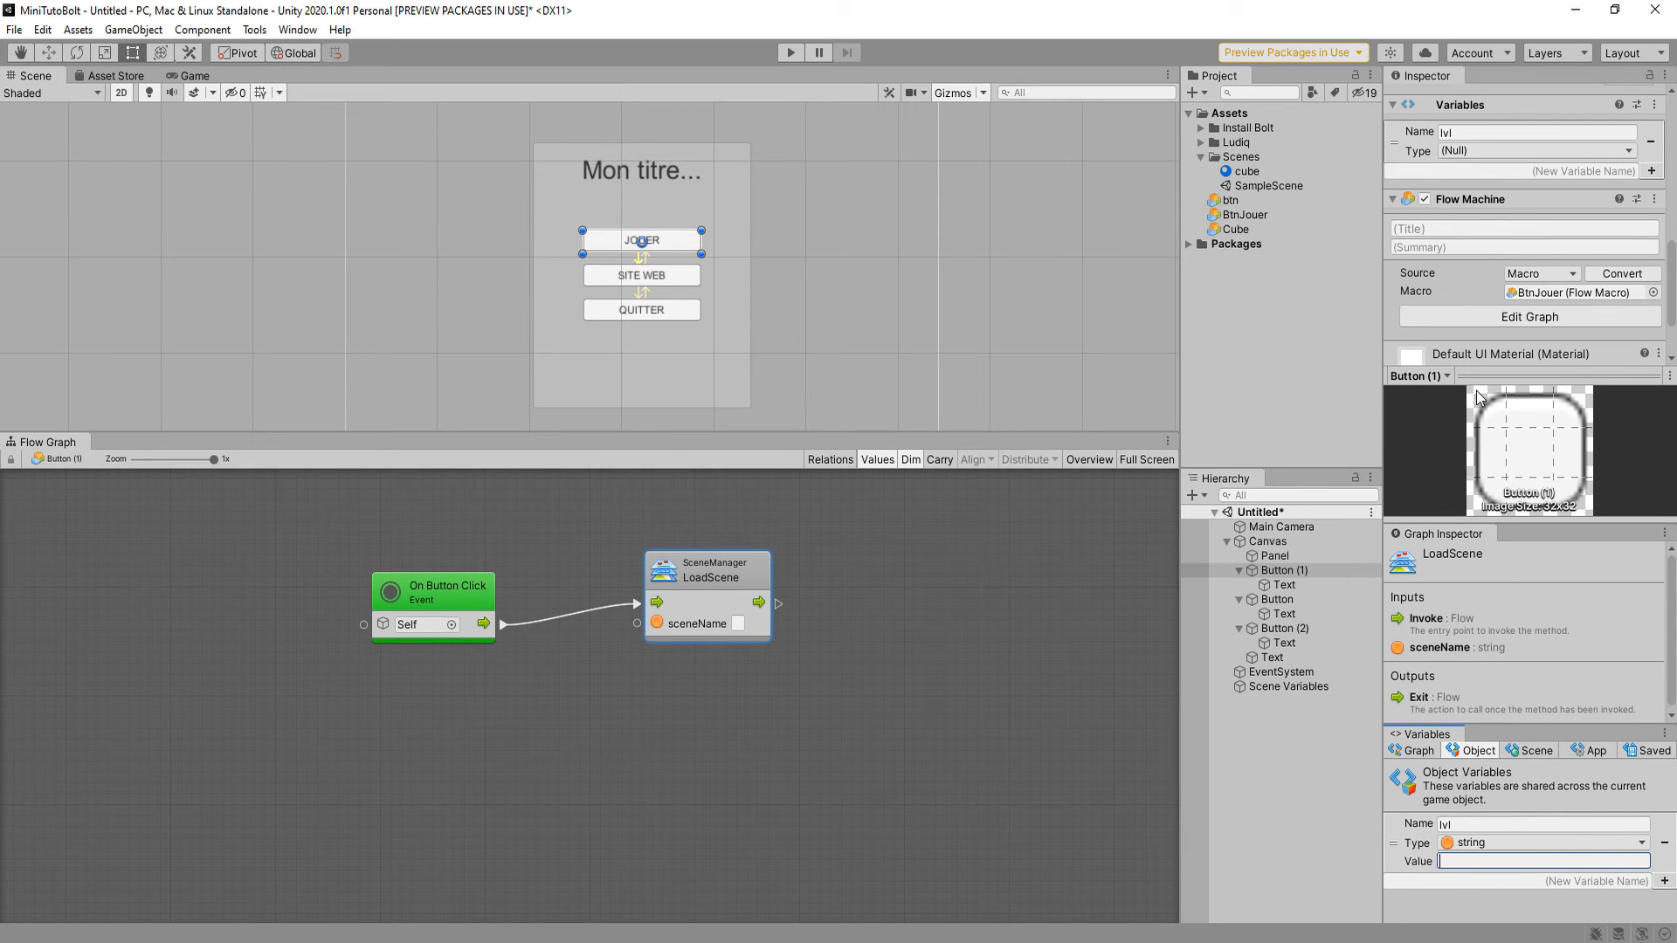
pyautogui.write('SampleScene')
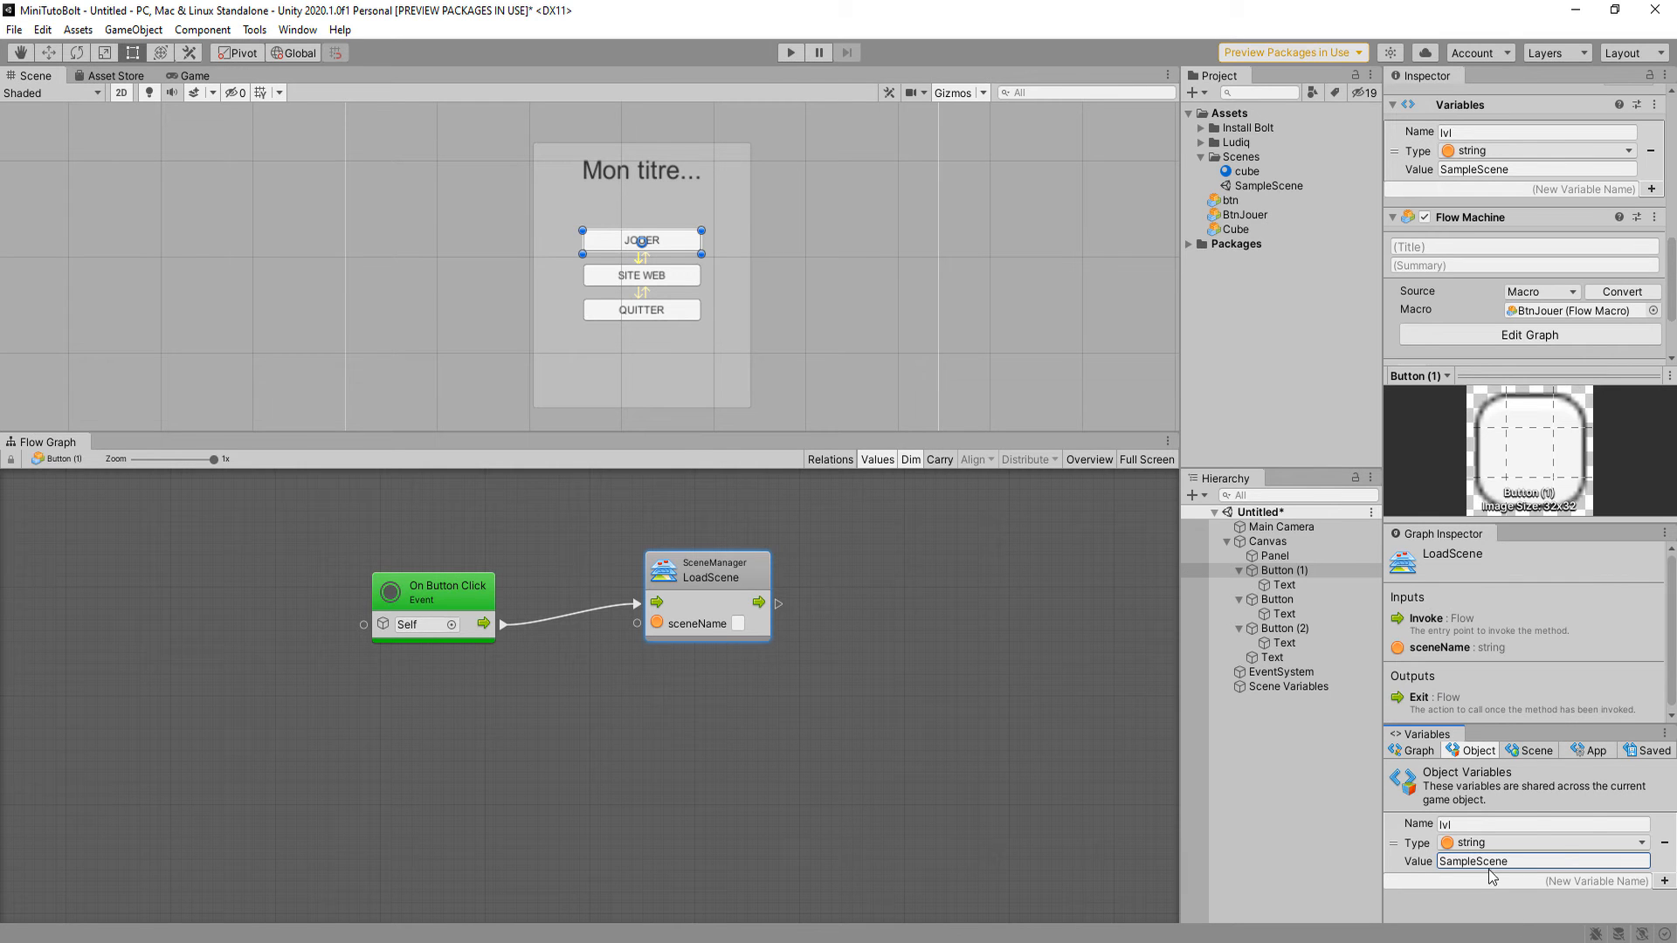
pyautogui.click(14, 30)
pyautogui.click(54, 207)
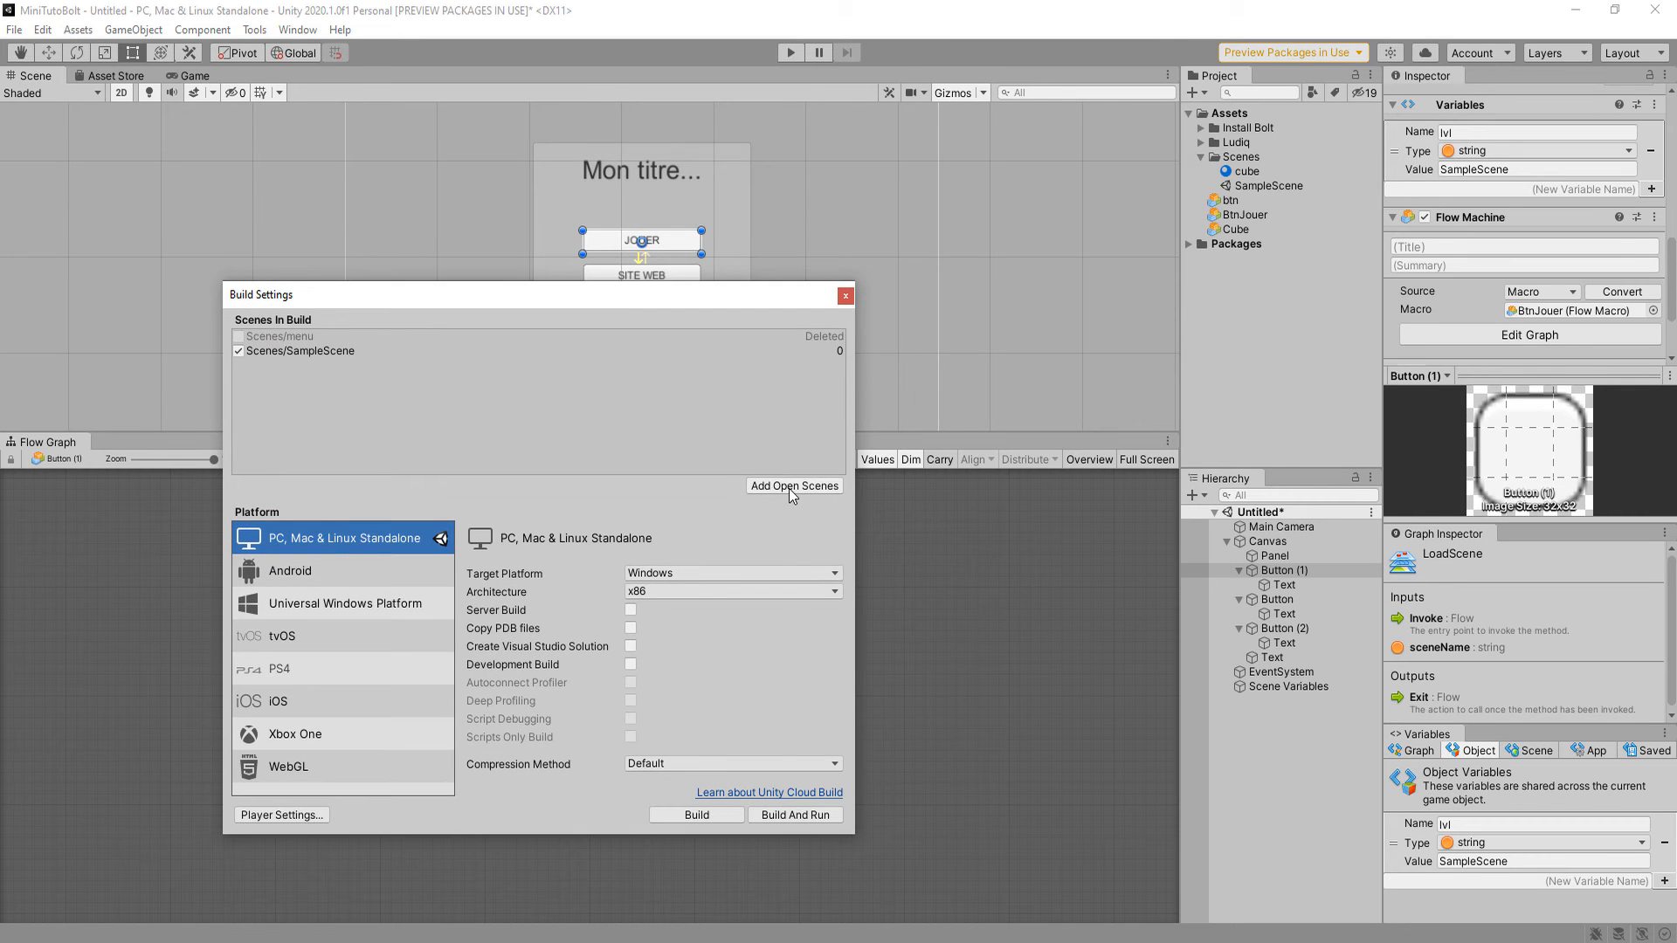
pyautogui.click(791, 486)
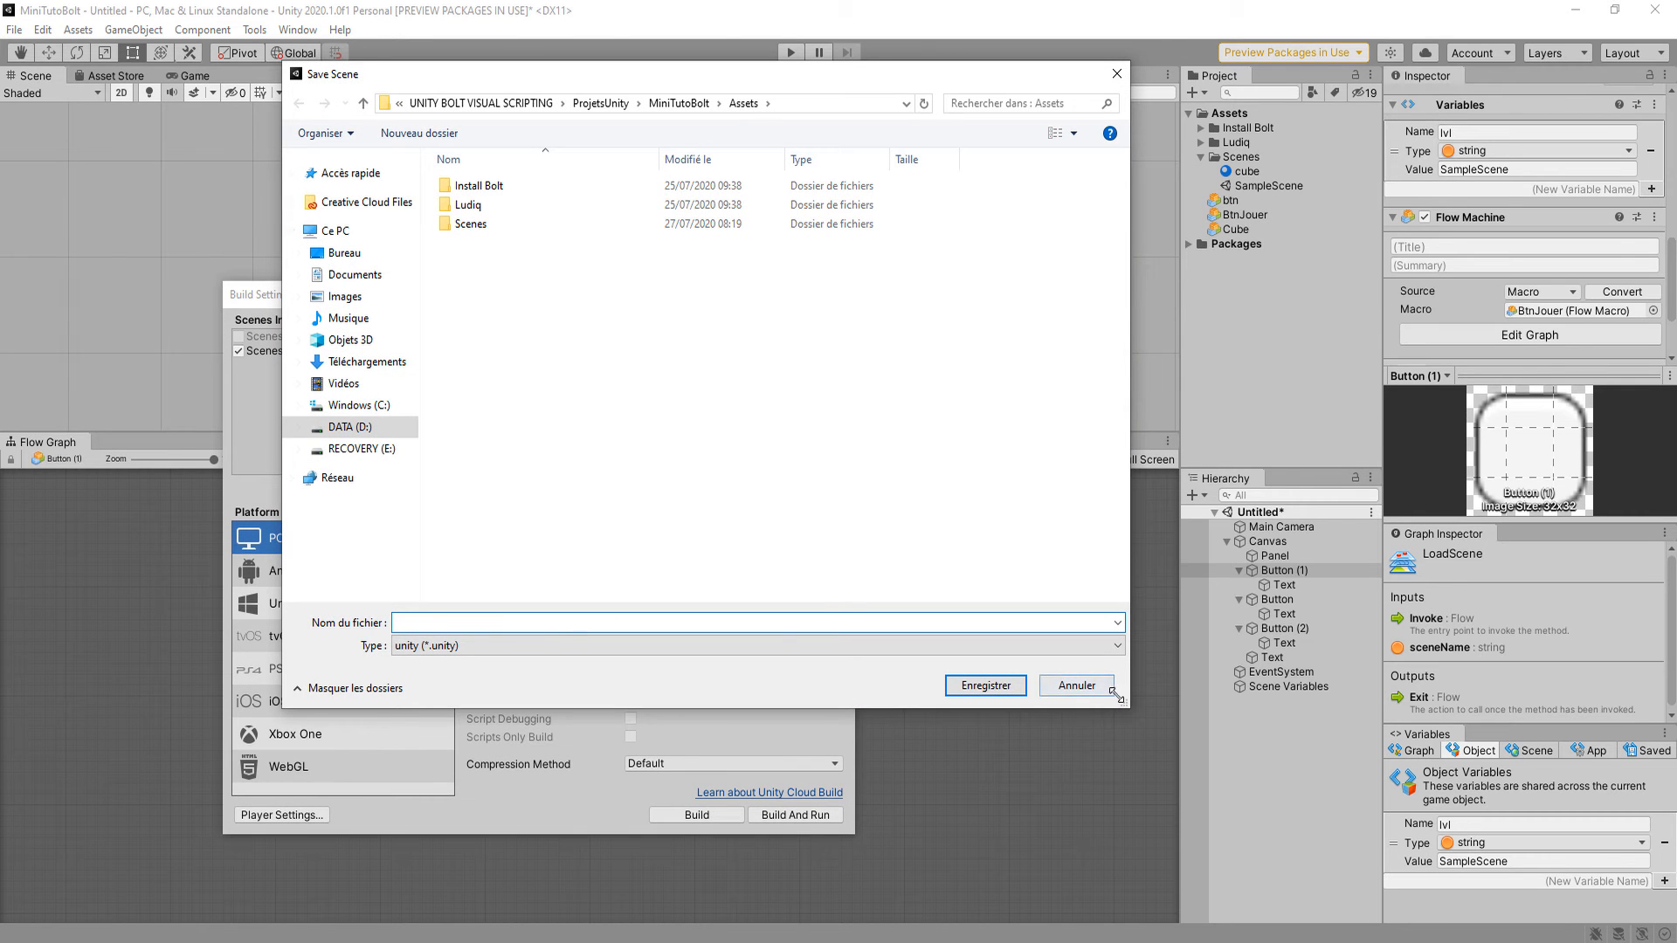
pyautogui.doubleClick(478, 225)
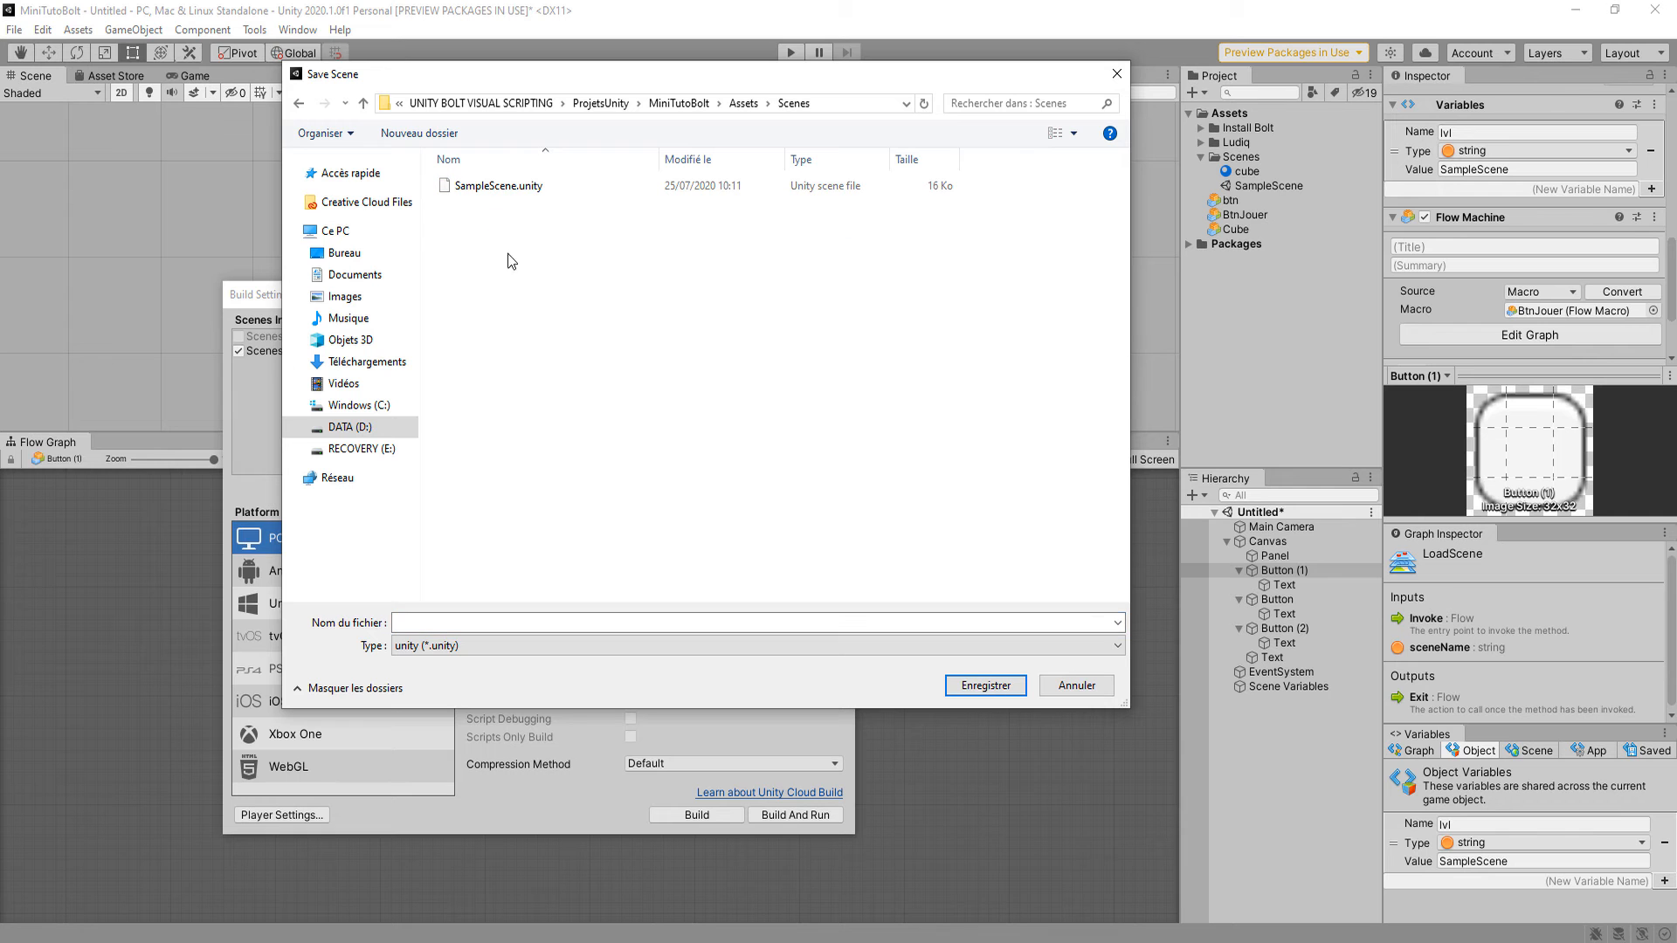
pyautogui.click(1095, 695)
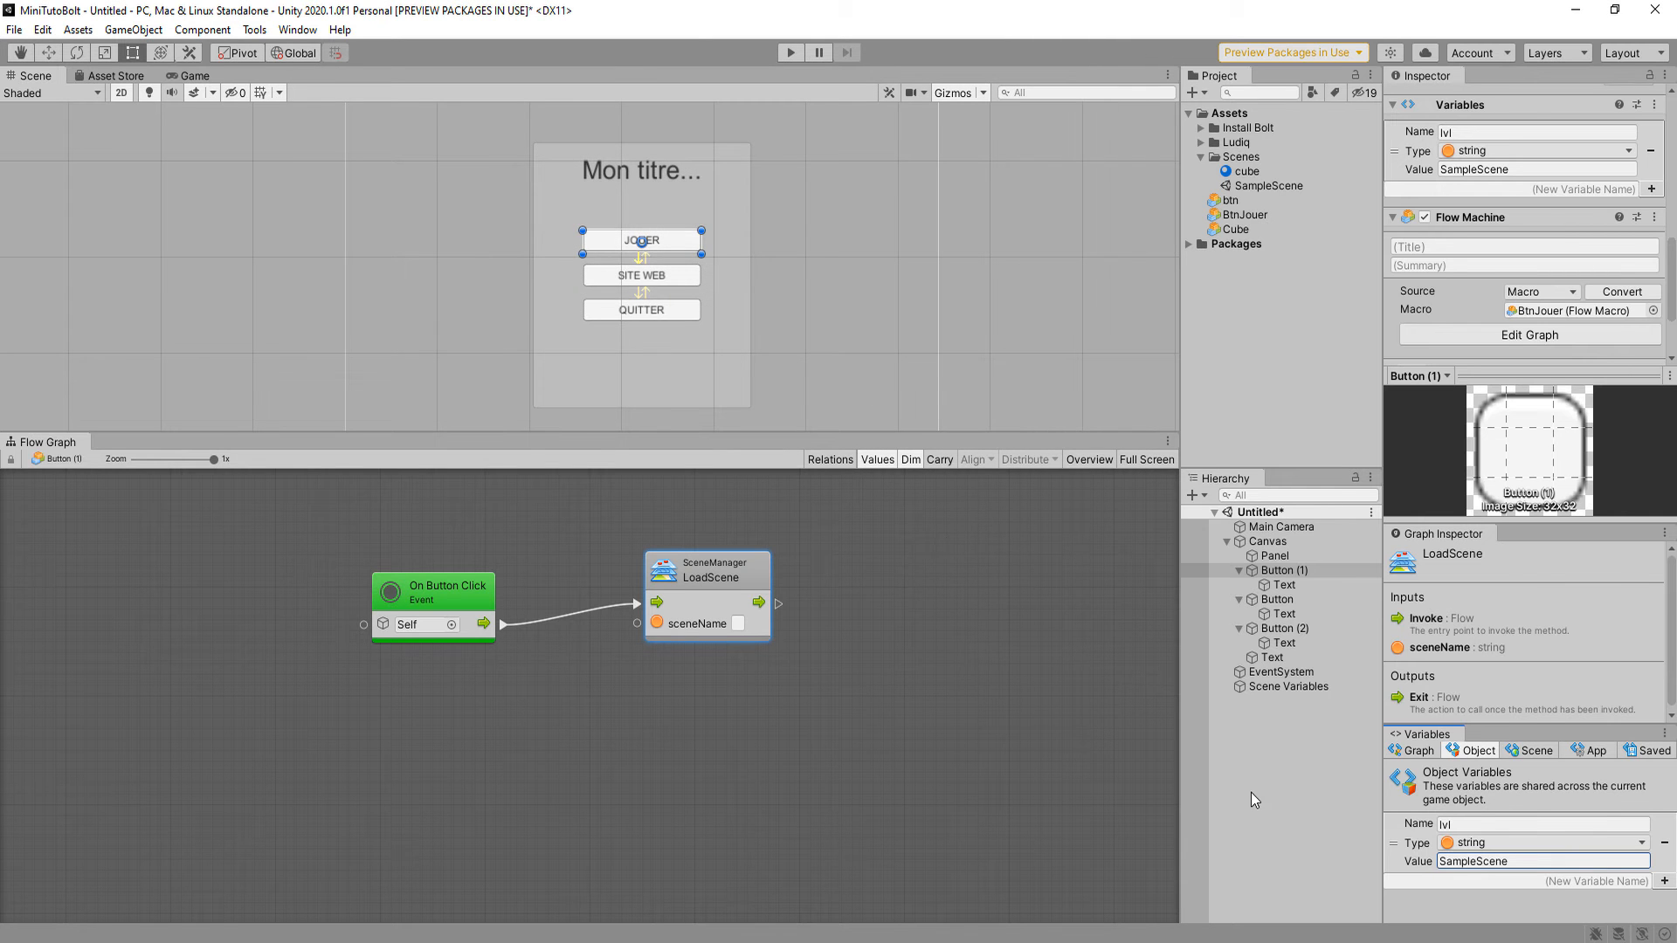
# Save the current scene as Menu in the project's Scenes folder.
pyautogui.click(1252, 797)
pyautogui.hotkey('ctrl', 's')
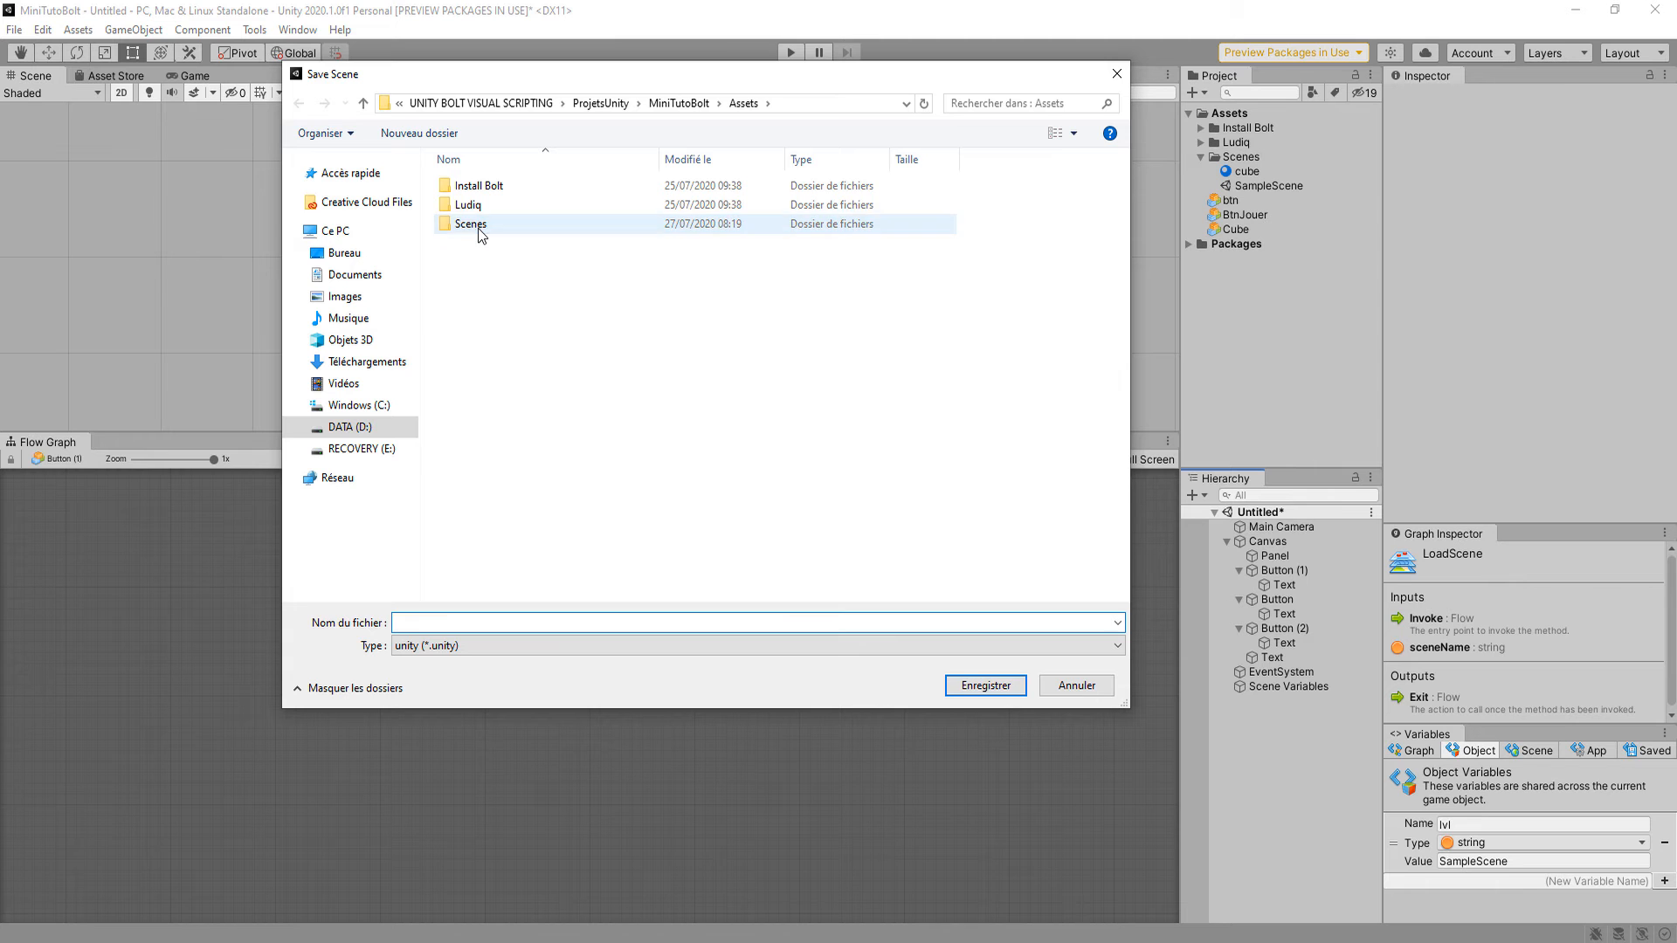
pyautogui.doubleClick(478, 225)
pyautogui.click(489, 622)
pyautogui.write('Menu')
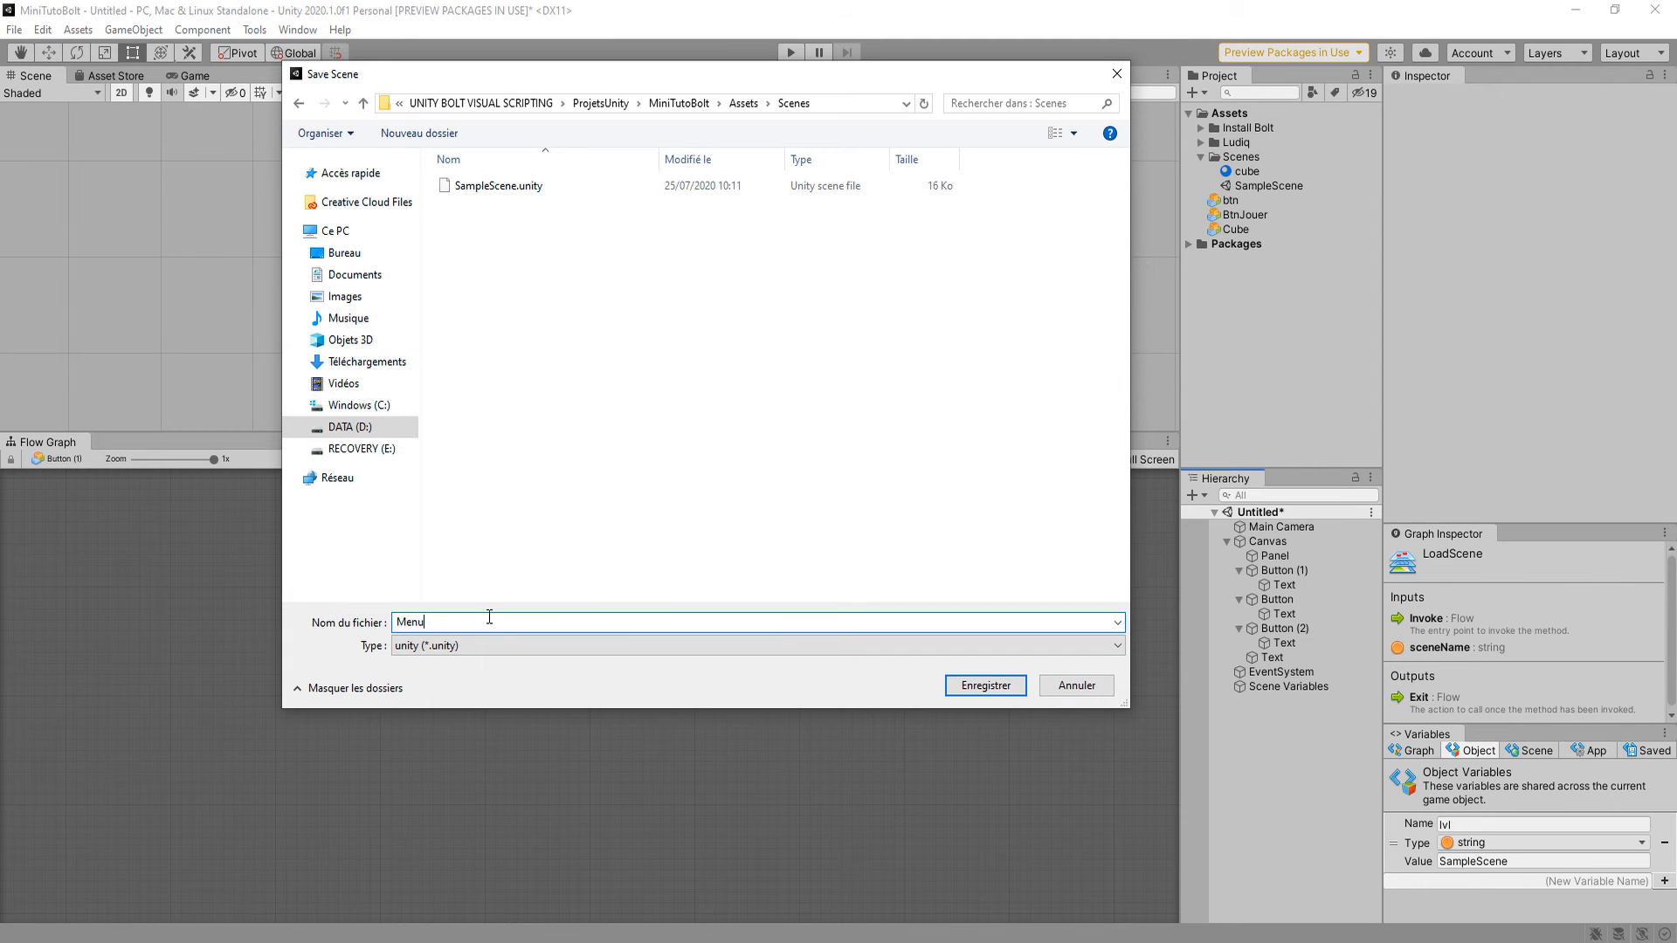
pyautogui.click(979, 686)
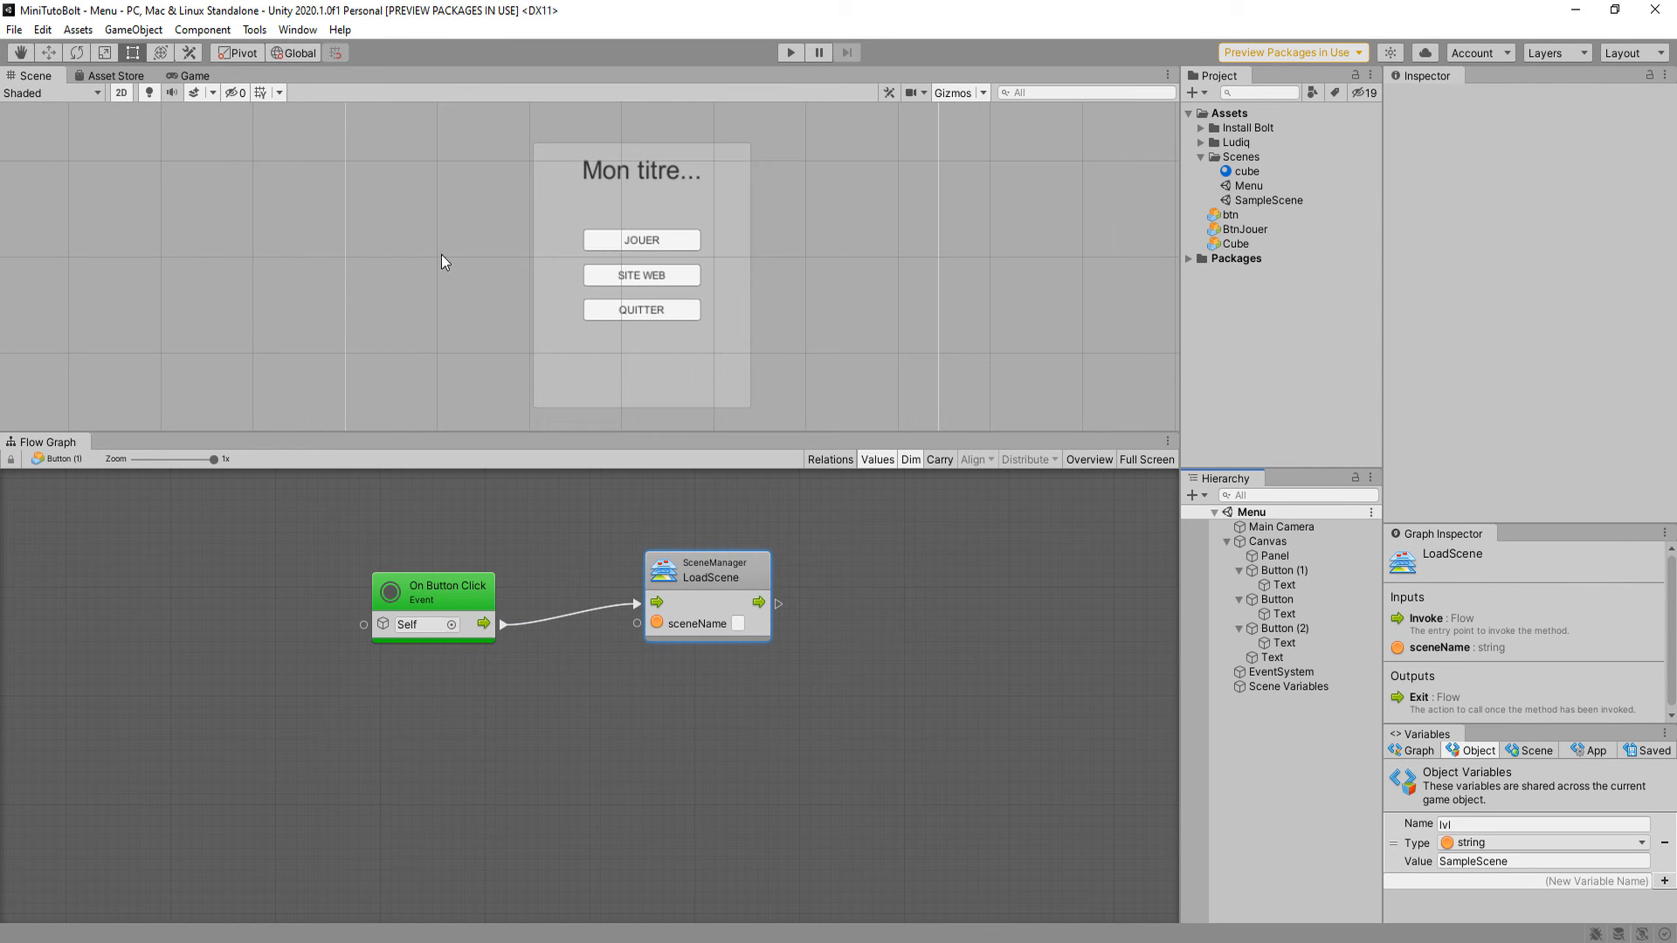
# Include Scenes/Menu alongside Scenes/SampleScene in the build settings, then close them.
pyautogui.click(14, 29)
pyautogui.click(52, 210)
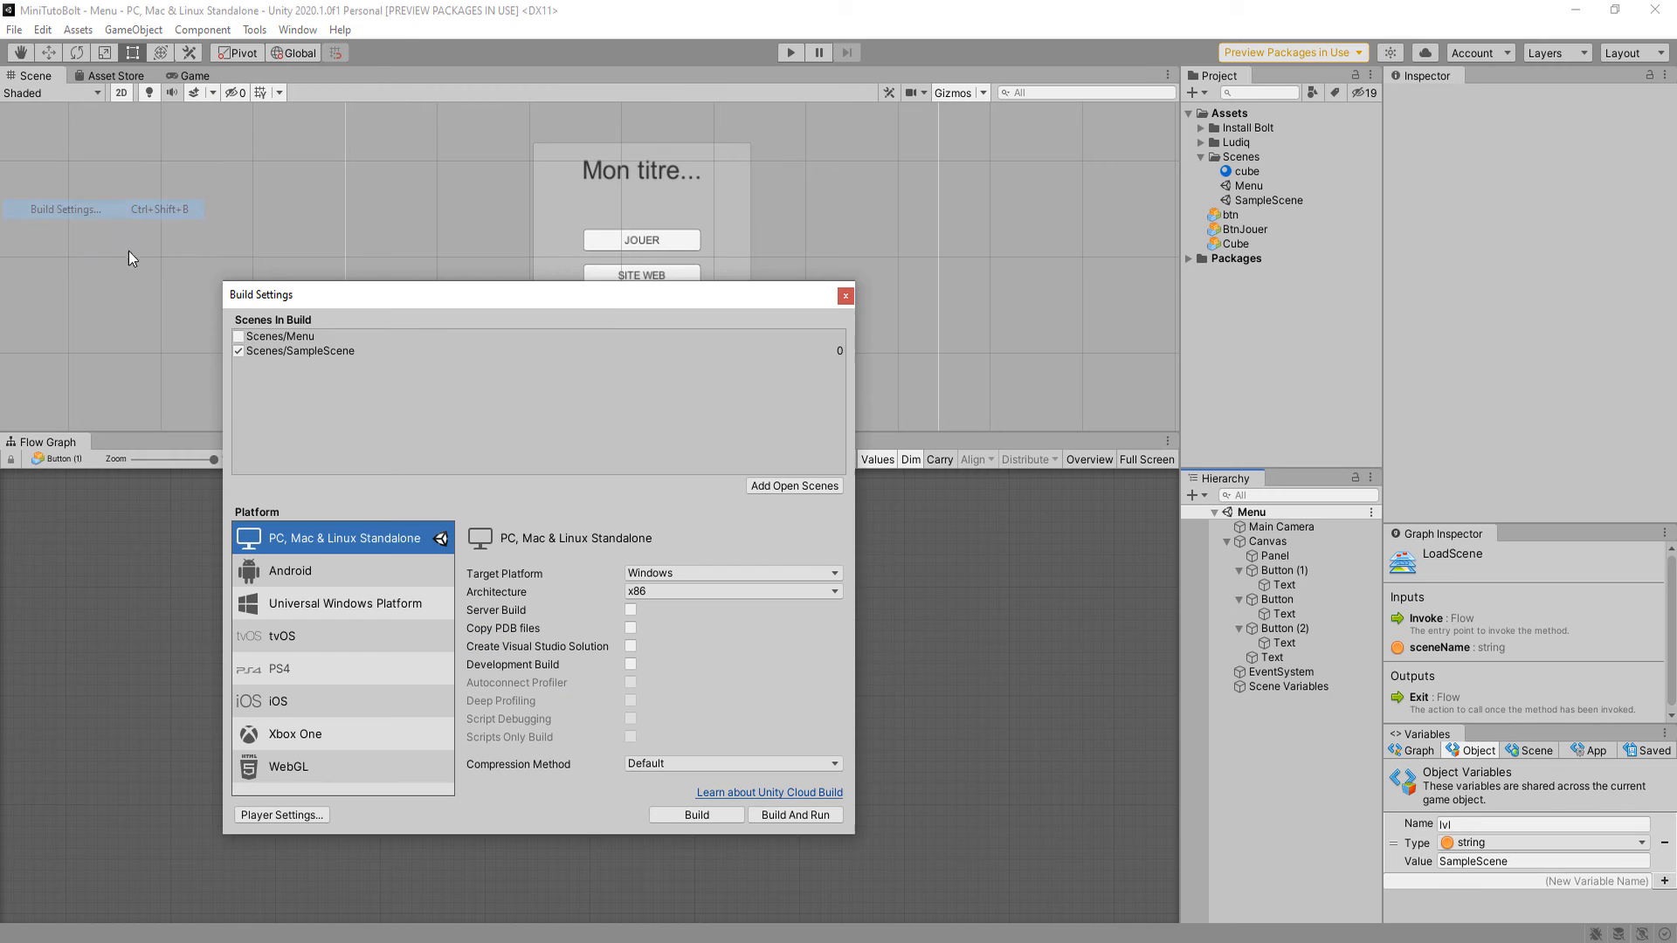
pyautogui.click(285, 339)
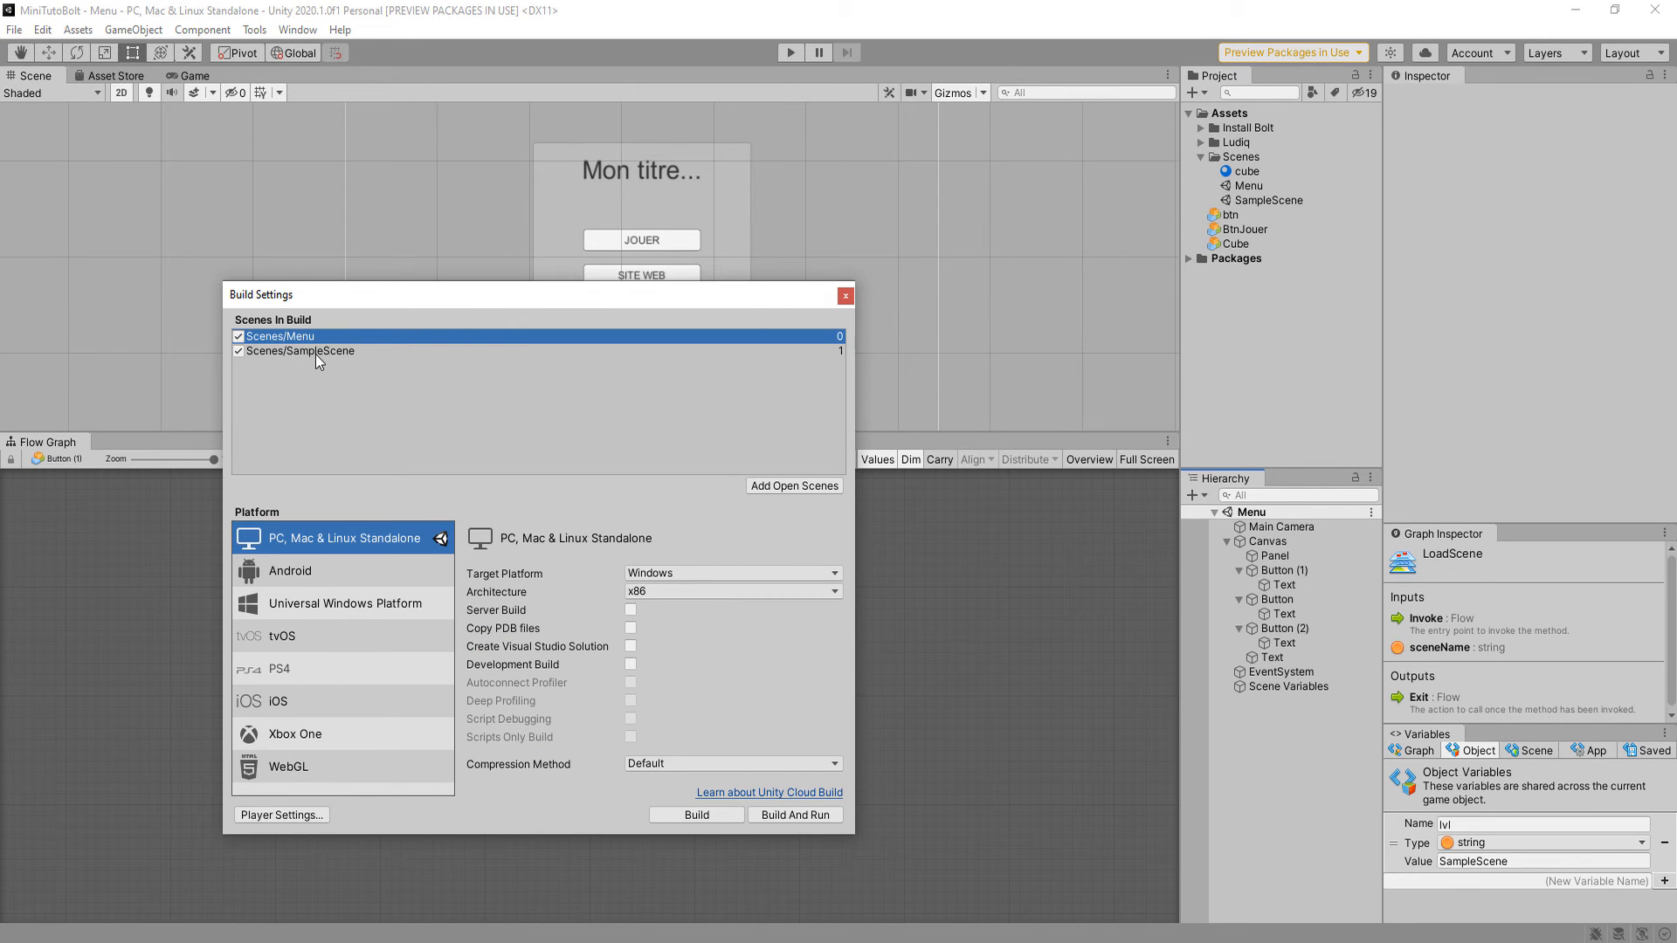
pyautogui.click(316, 353)
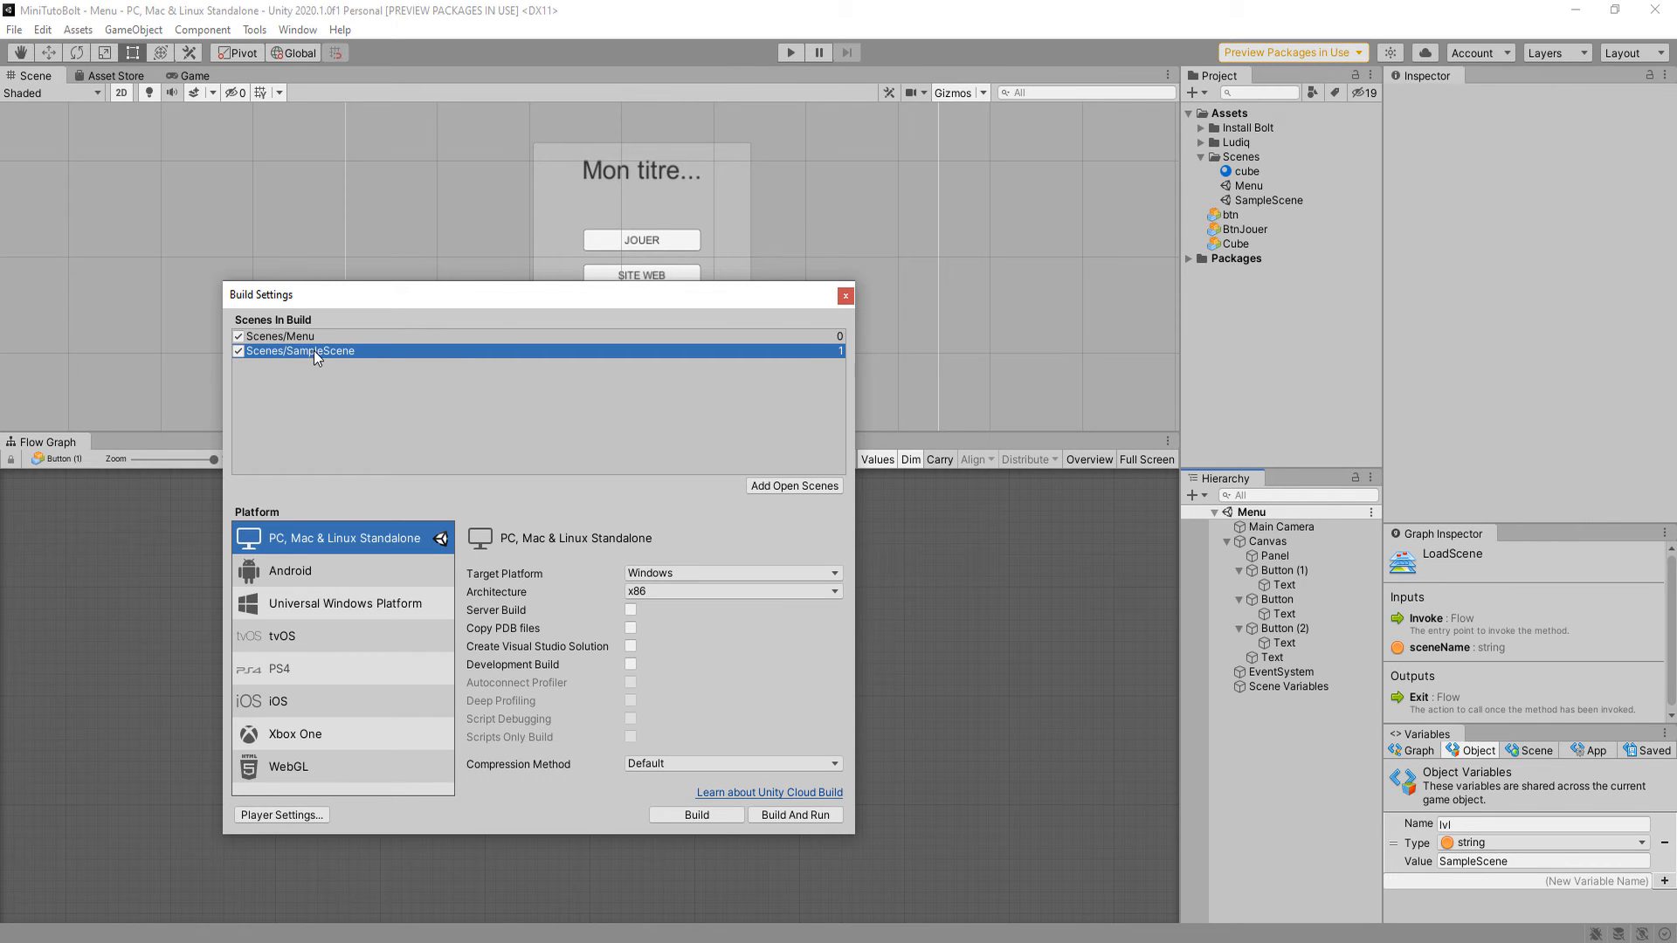
pyautogui.click(845, 296)
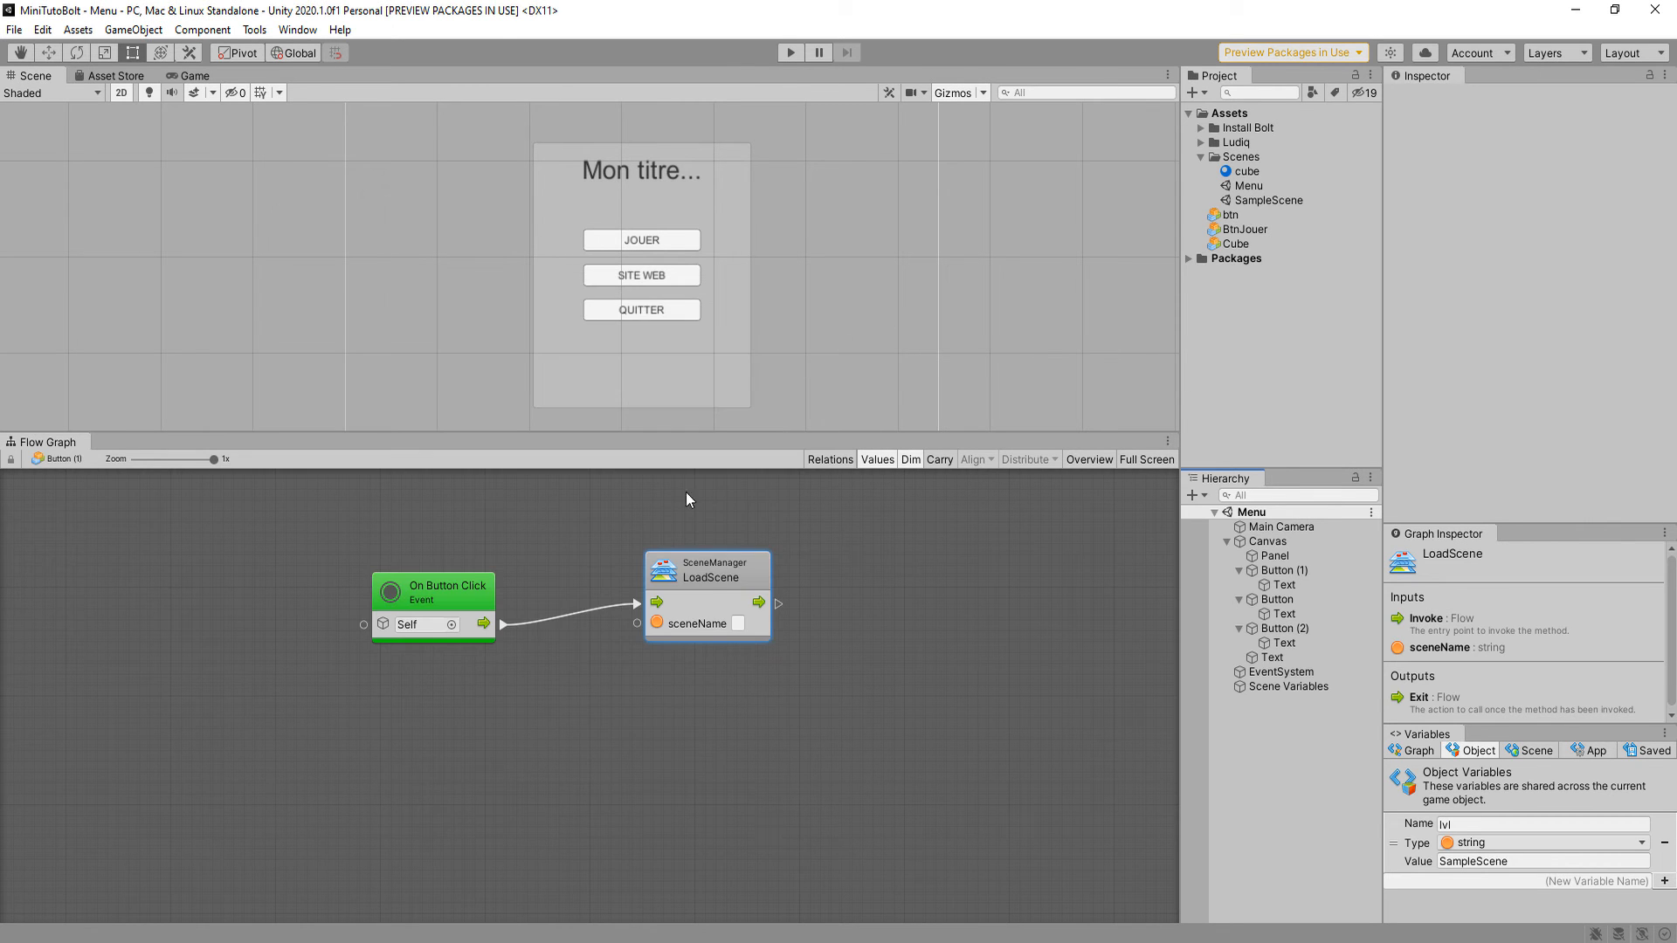
# Feed LoadScene's sceneName input from a new Get Object Variable node set to the lvl variable.
pyautogui.moveTo(704, 569)
pyautogui.mouseDown()
pyautogui.moveTo(742, 568)
pyautogui.moveTo(711, 542)
pyautogui.mouseUp()
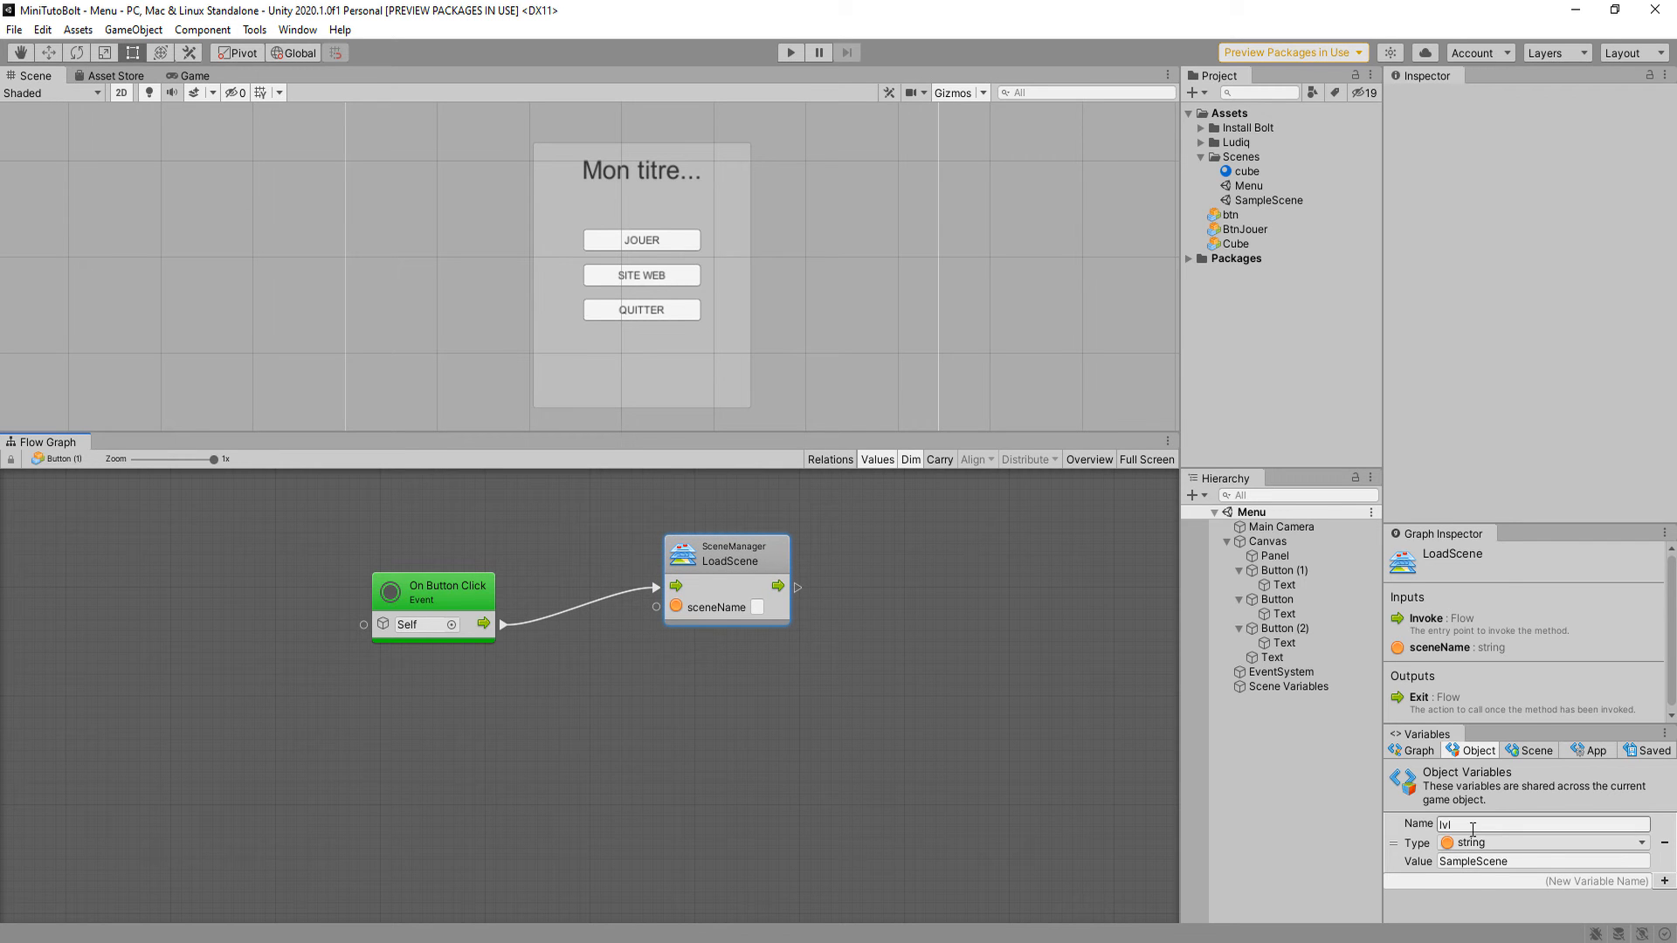
pyautogui.moveTo(656, 607); pyautogui.dragTo(559, 729)
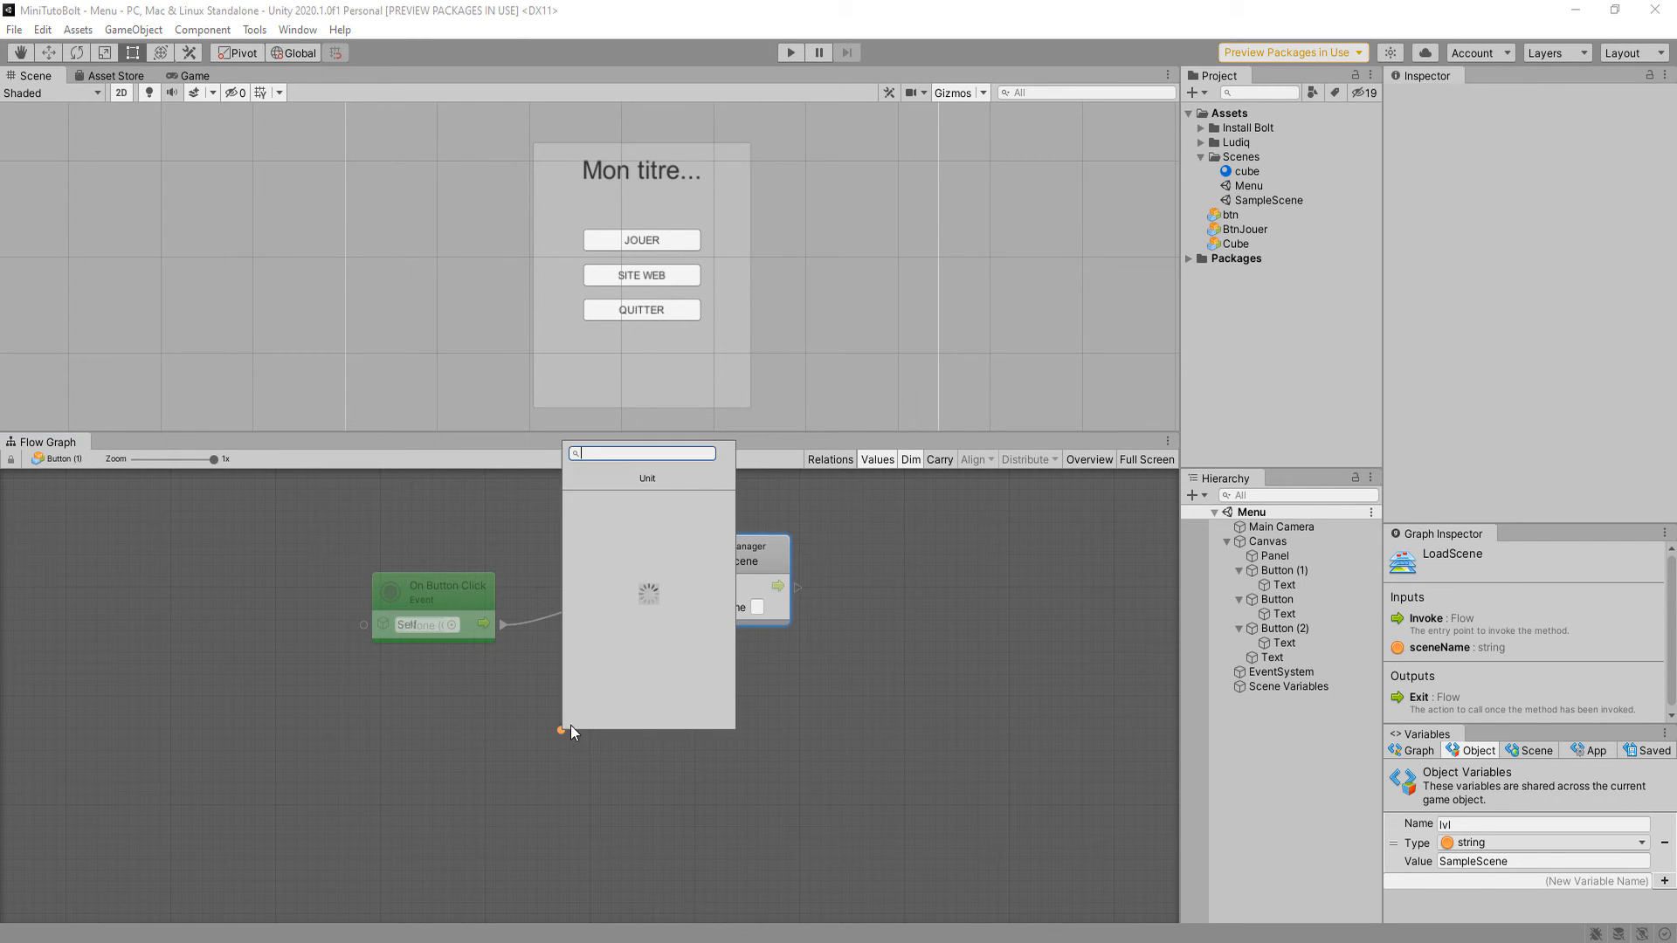
pyautogui.write('variable')
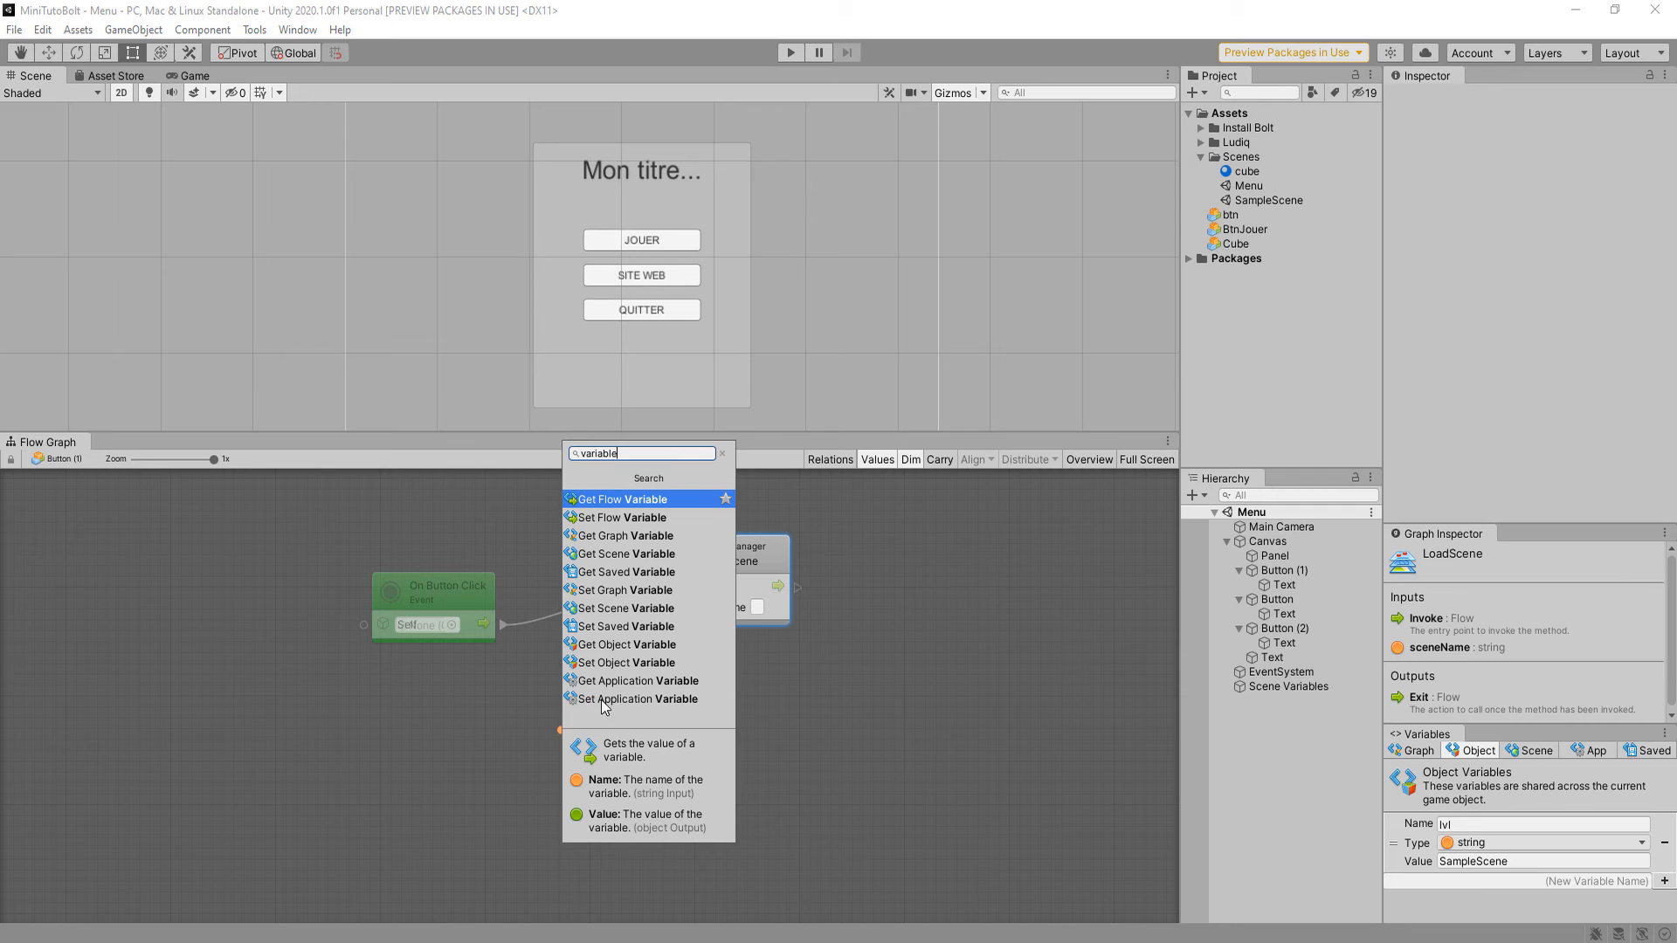
pyautogui.click(612, 645)
pyautogui.moveTo(515, 690); pyautogui.dragTo(566, 685)
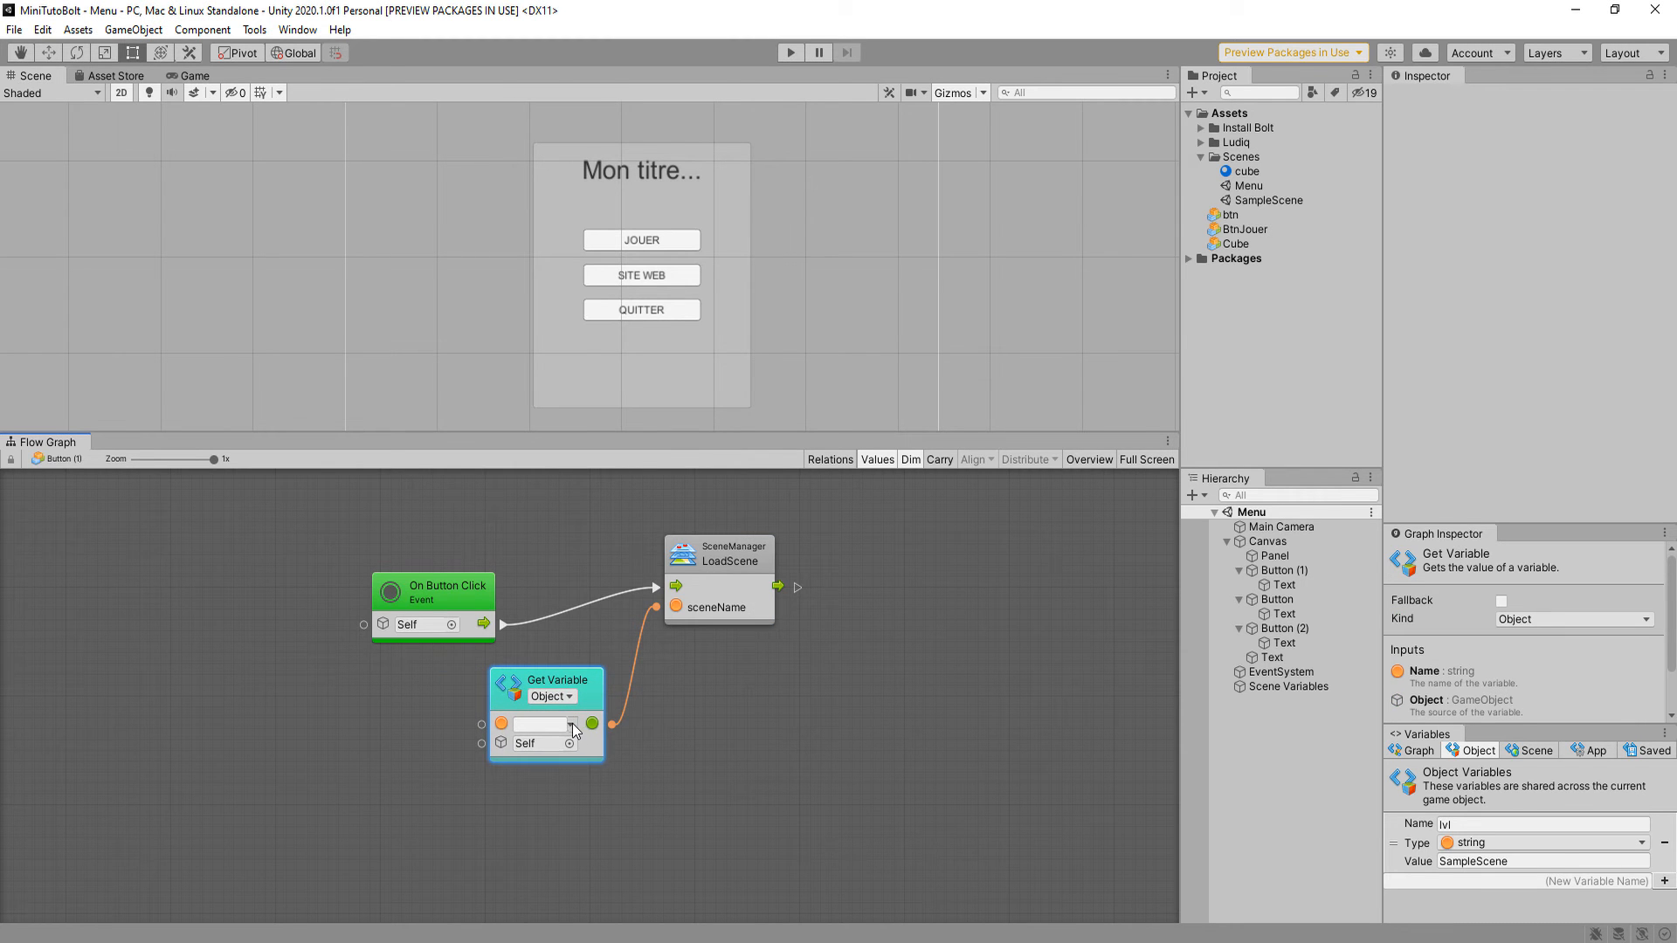
pyautogui.click(571, 724)
pyautogui.click(604, 745)
pyautogui.click(521, 725)
pyautogui.click(649, 246)
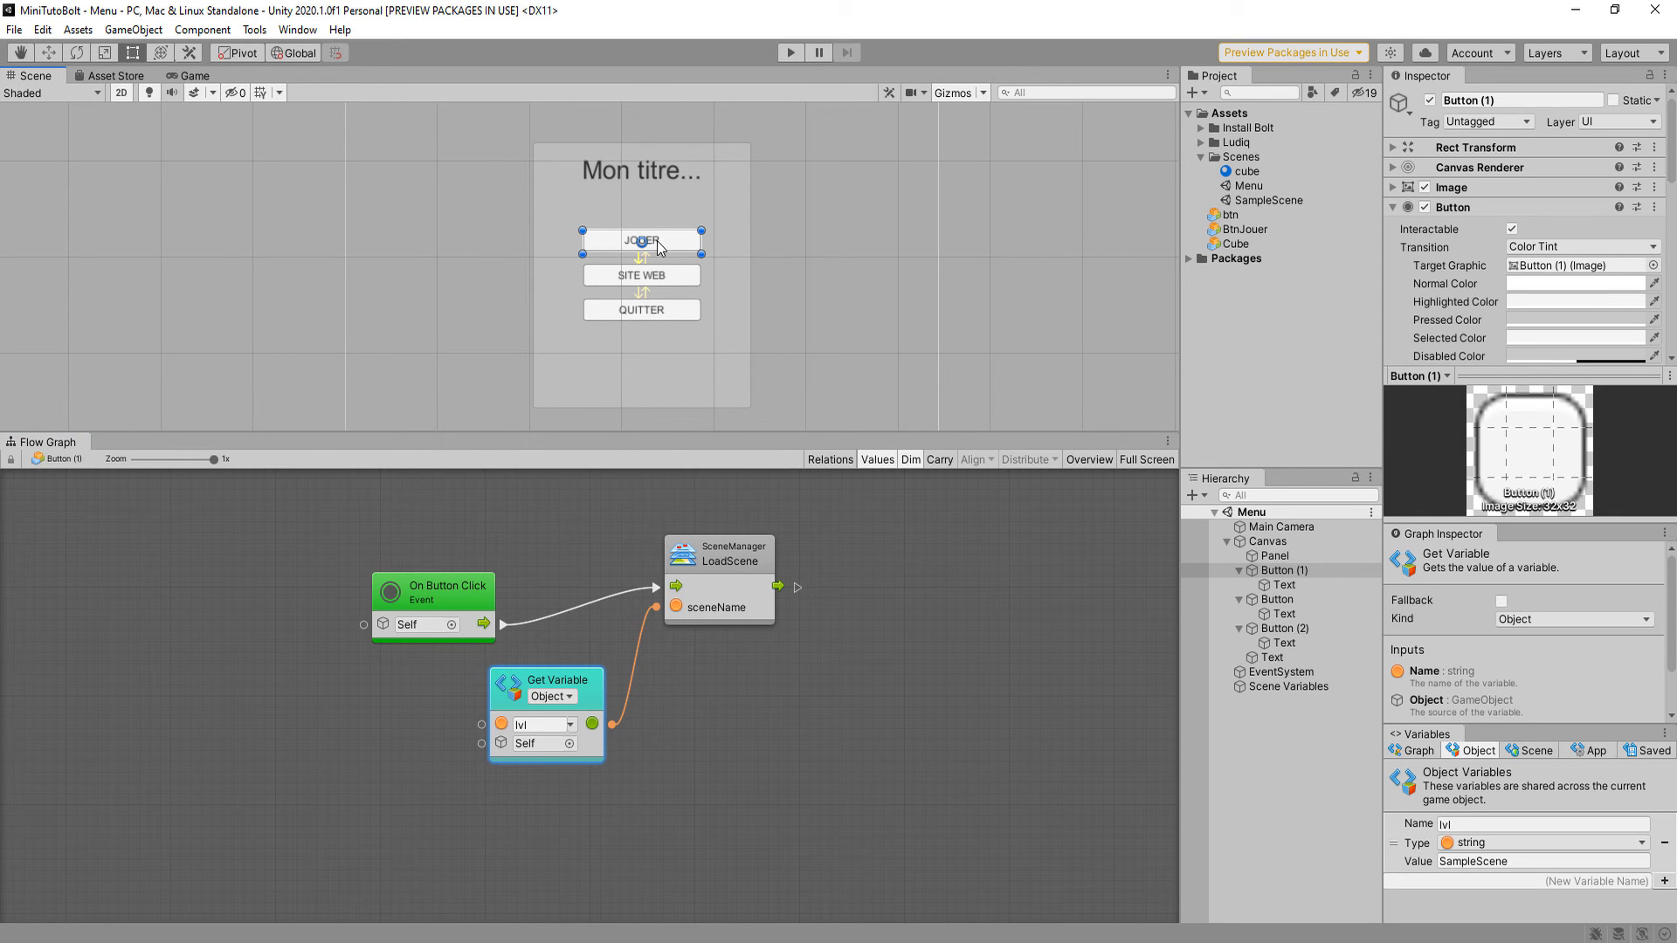
pyautogui.click(1442, 863)
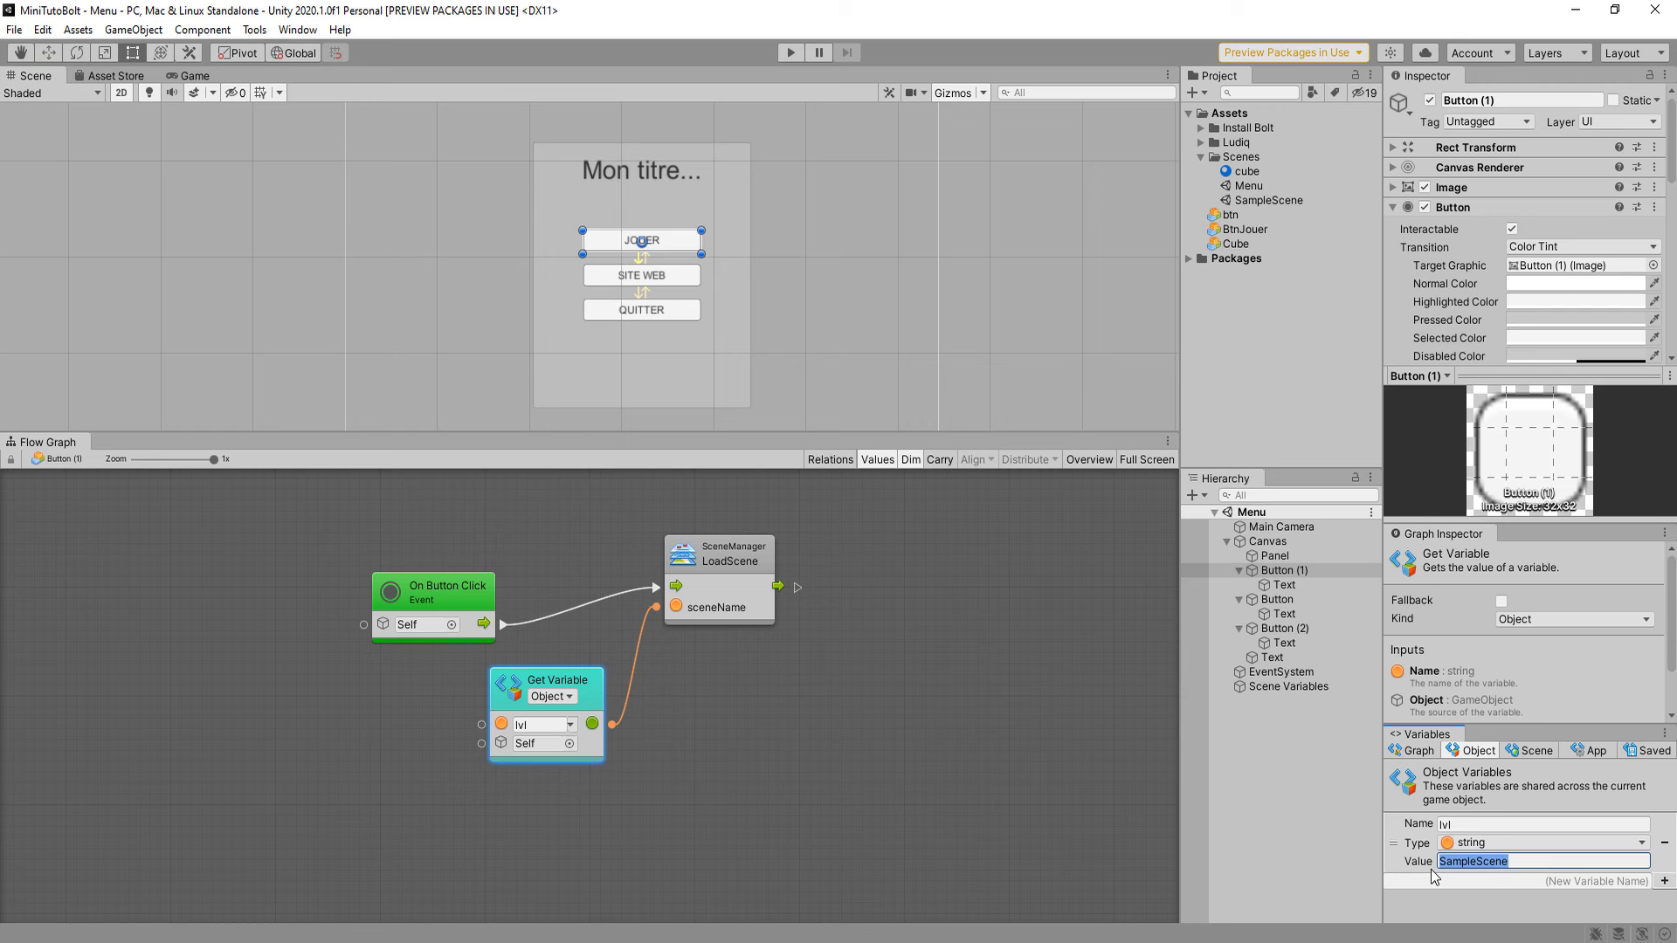
# Shift the three connected nodes slightly left and enclose them all in a graph group.
pyautogui.moveTo(804, 506); pyautogui.dragTo(320, 828)
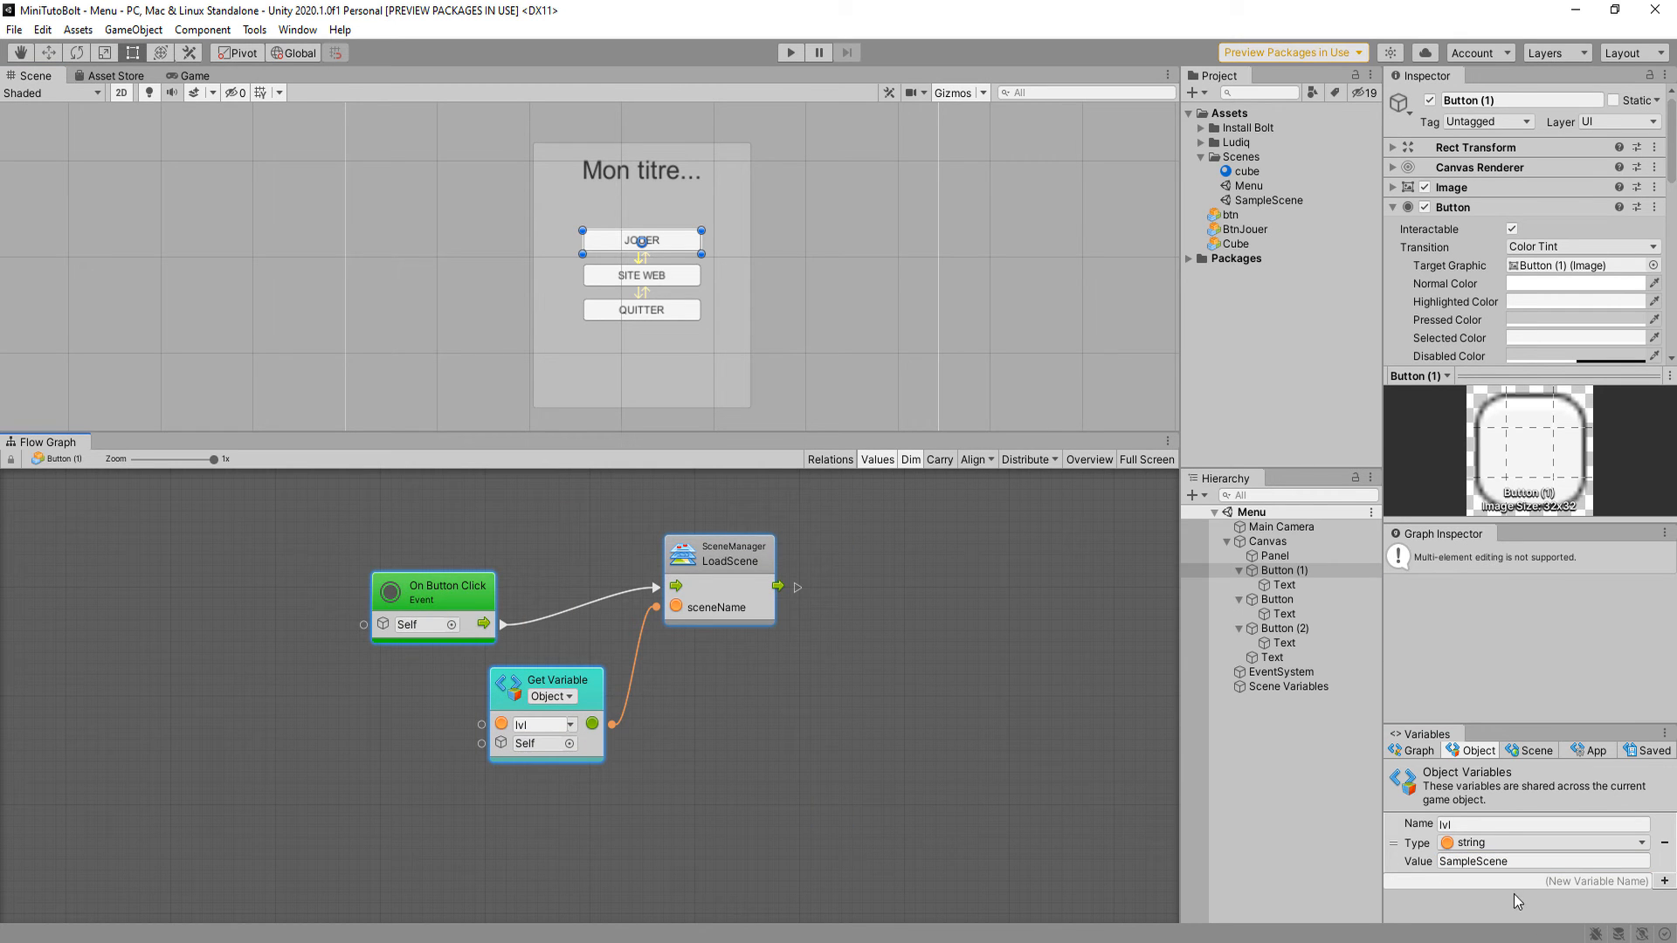
pyautogui.click(1499, 862)
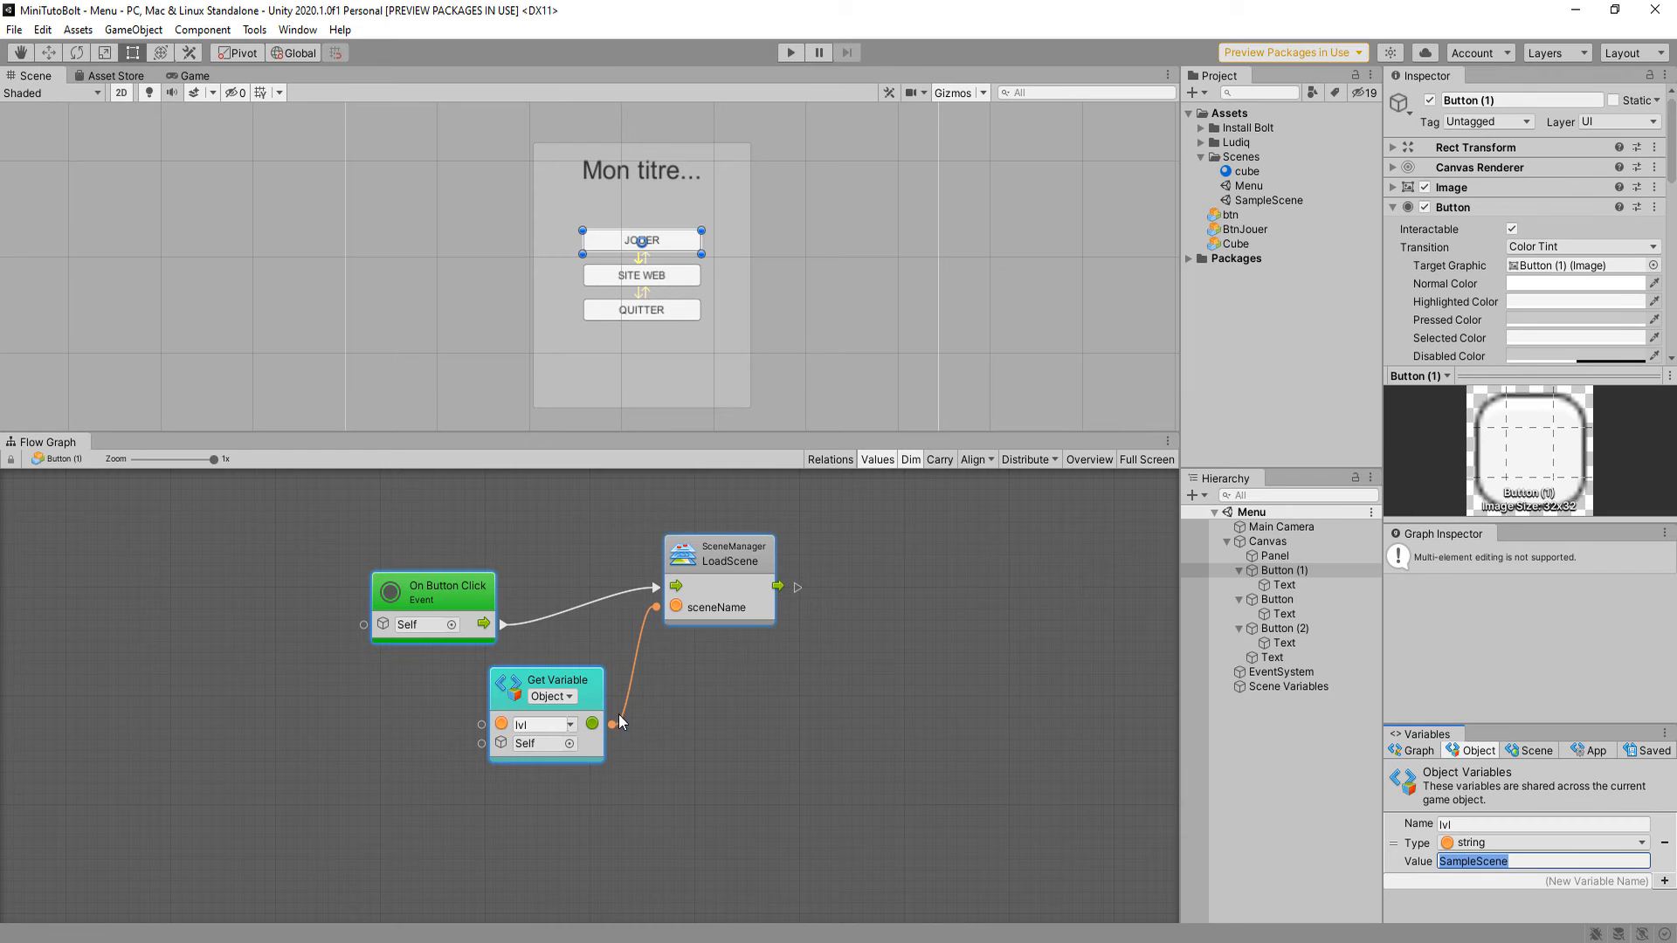
pyautogui.moveTo(546, 674)
pyautogui.mouseDown()
pyautogui.moveTo(490, 677)
pyautogui.moveTo(522, 681)
pyautogui.mouseUp()
pyautogui.click(589, 695)
pyautogui.keyDown('ctrl'); pyautogui.moveTo(255, 836); pyautogui.dragTo(804, 506); pyautogui.keyUp('ctrl')
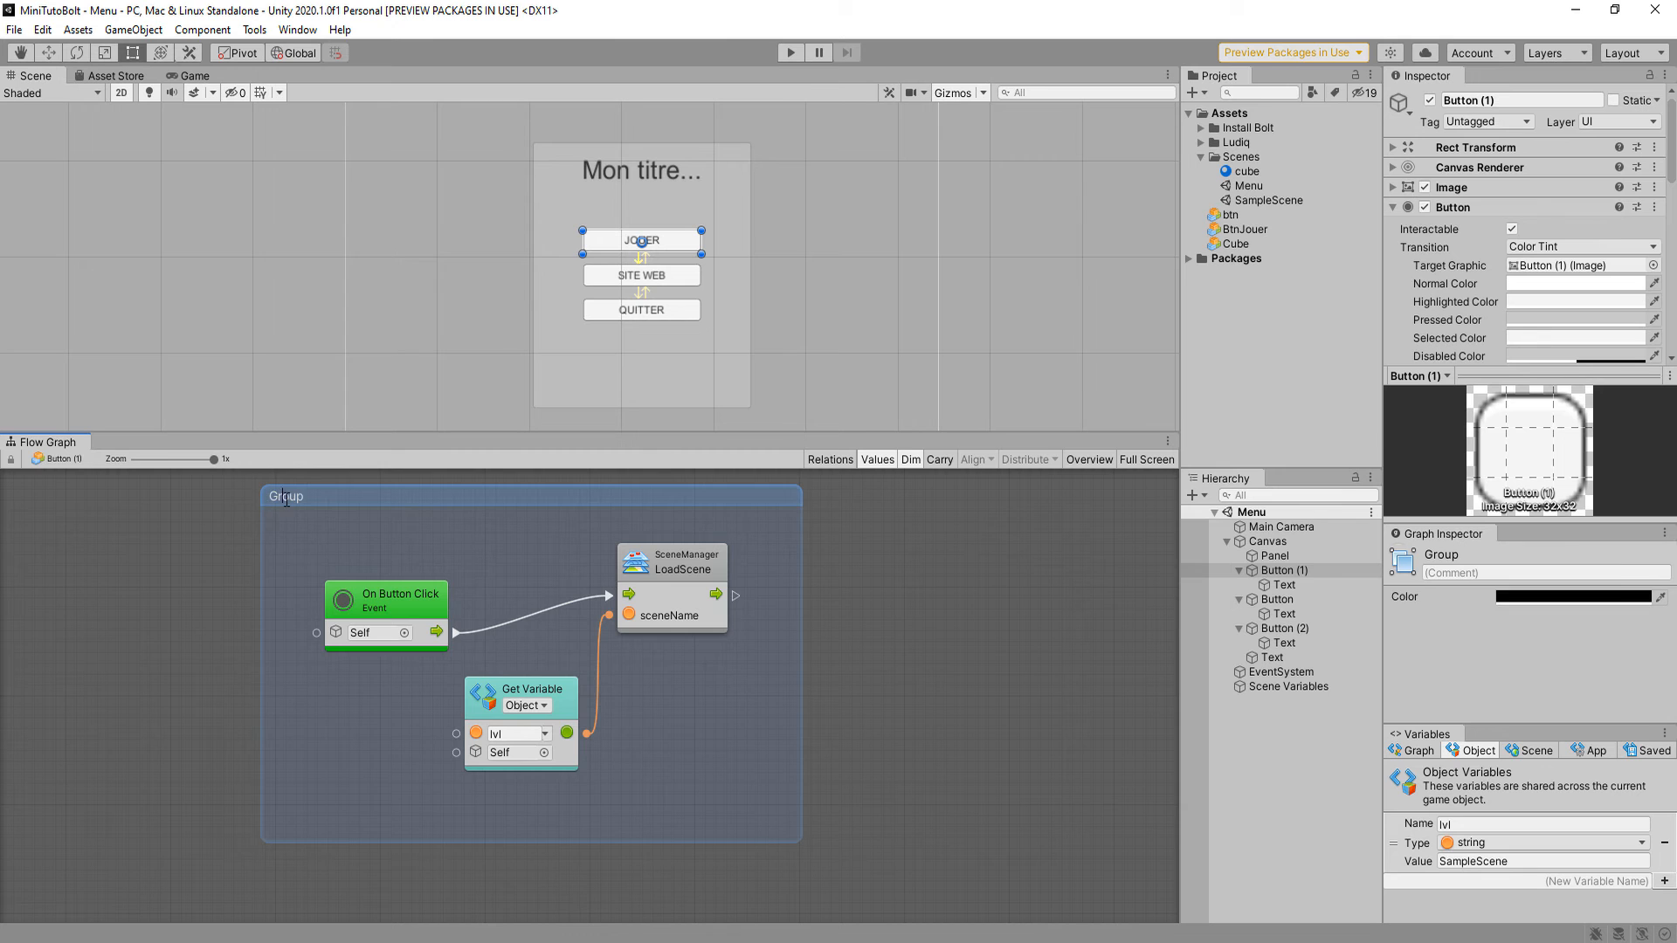
# Title the group around the scene-loading nodes "Charger un niveau".
pyautogui.doubleClick(526, 501)
pyautogui.write('Char')
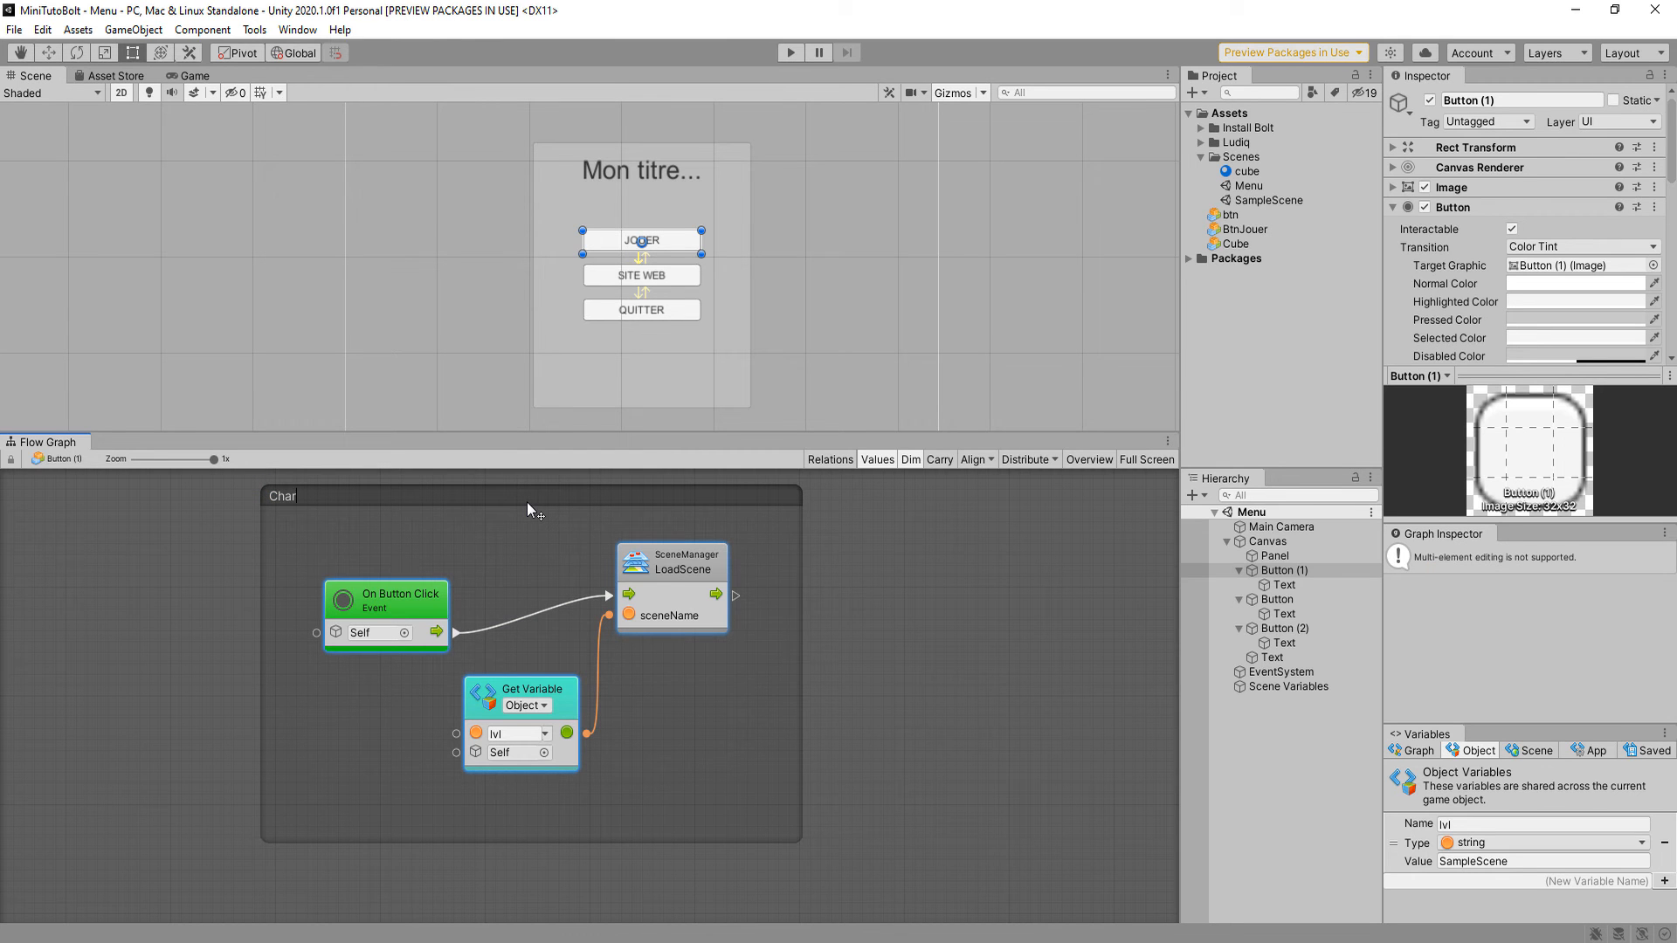
pyautogui.write('geer')
pyautogui.write('un ')
pyautogui.write(' niveau')
pyautogui.press('Return')
pyautogui.click(653, 646)
# Play the Menu scene, test the JOUER button, and stop play mode.
pyautogui.click(790, 52)
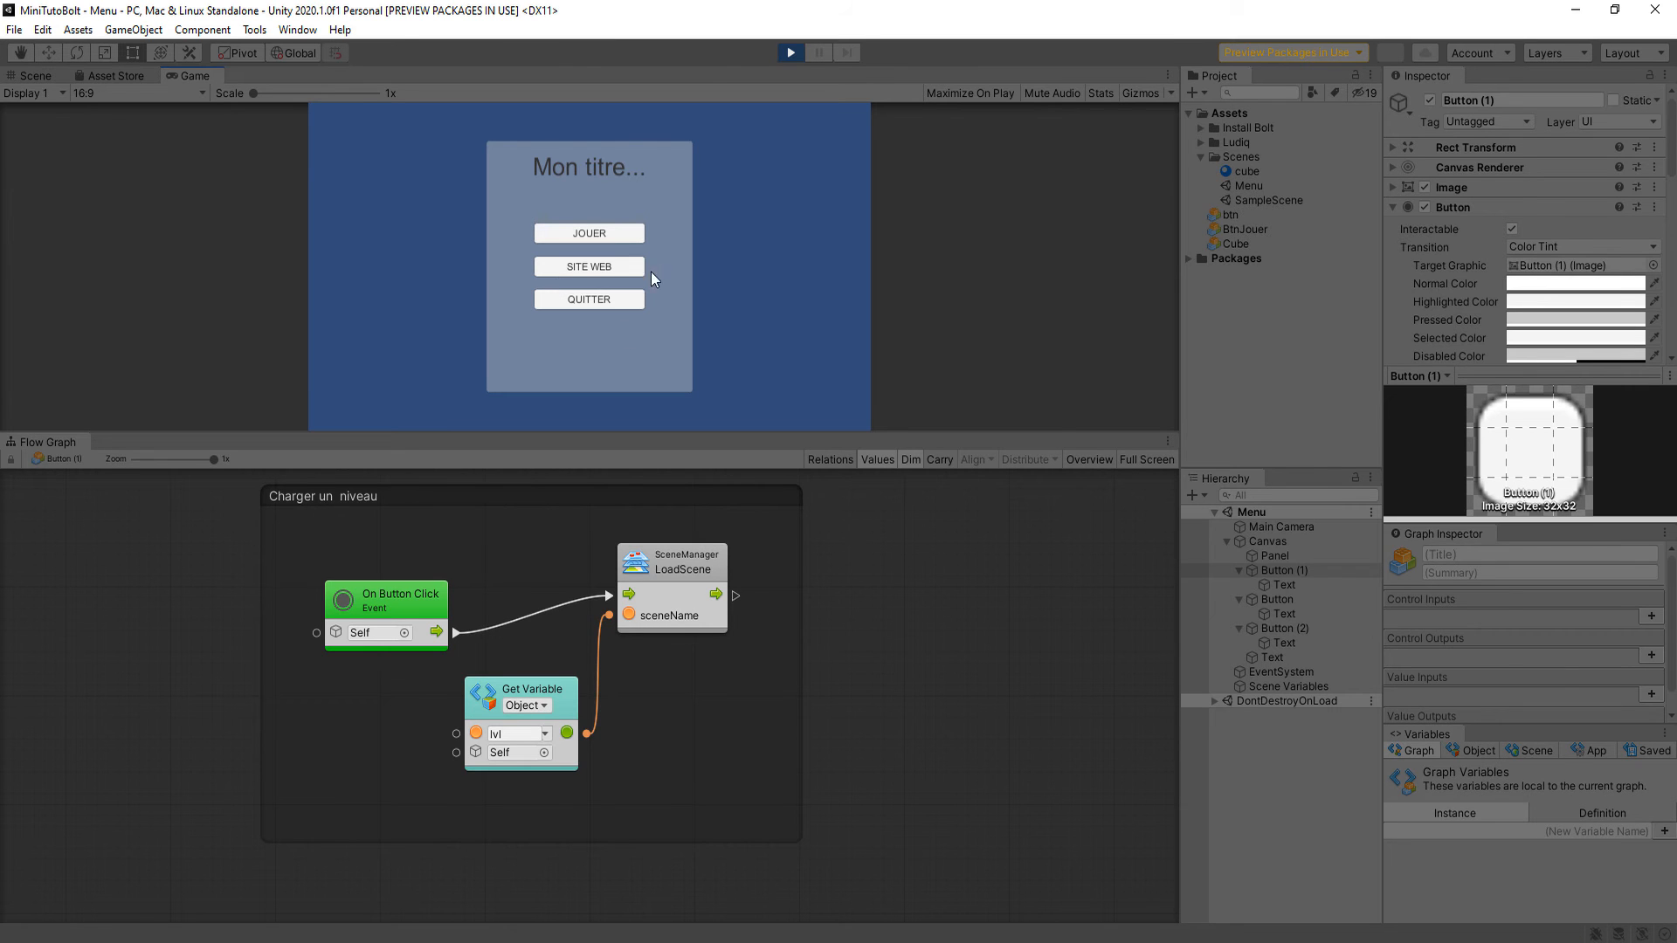
pyautogui.click(616, 234)
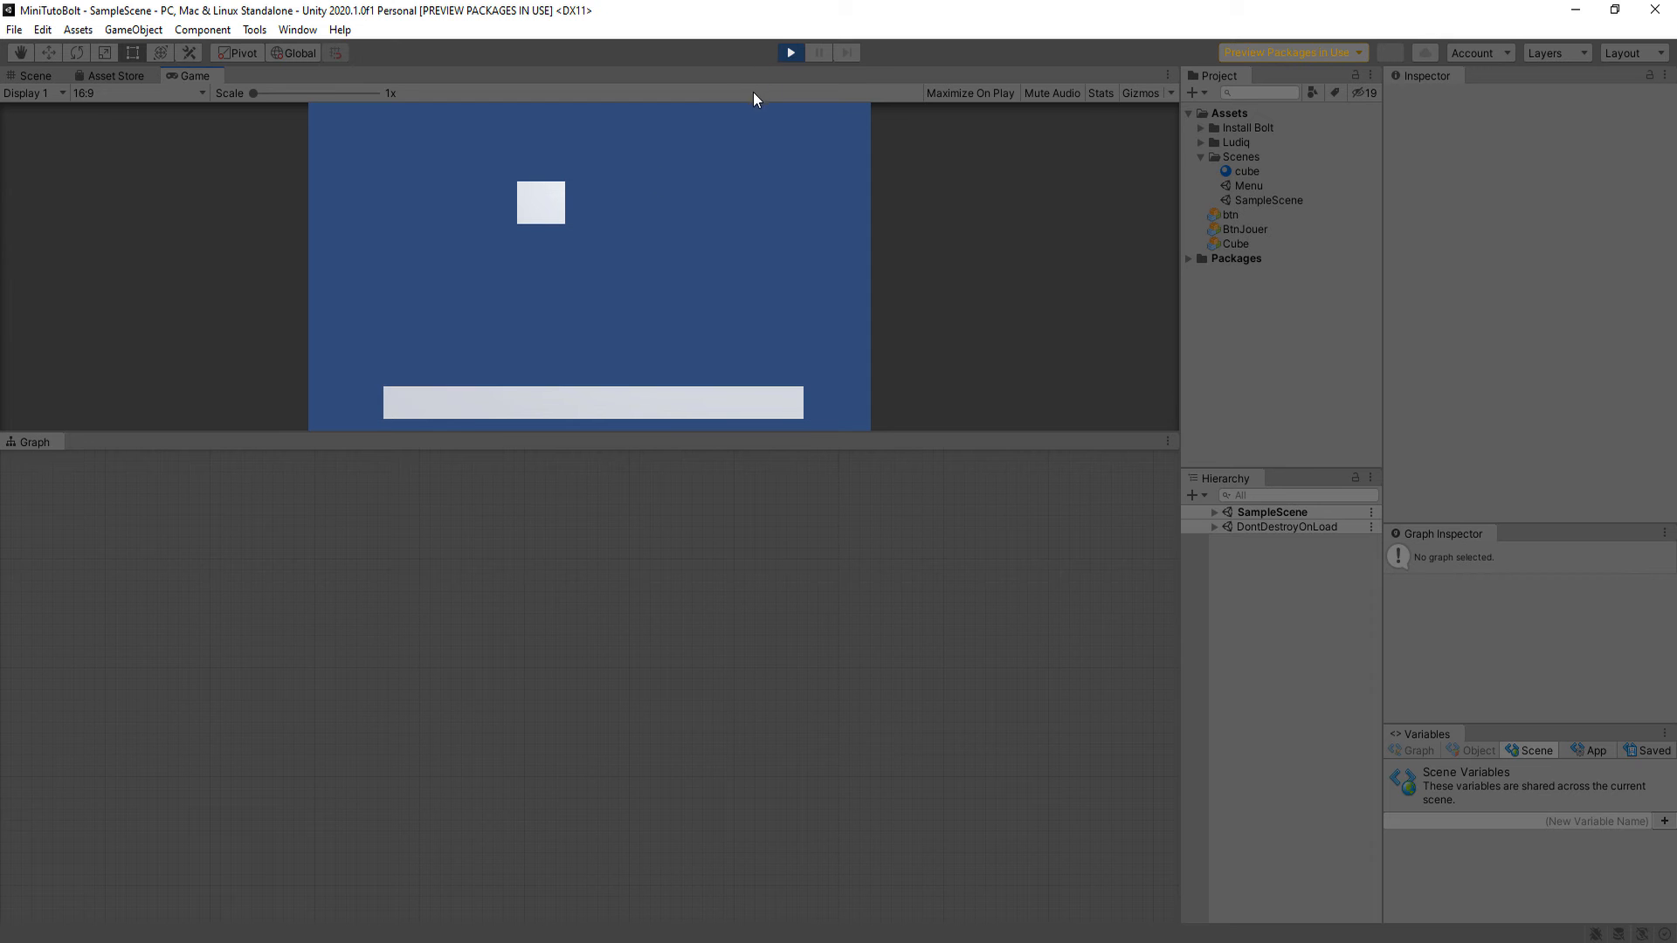
pyautogui.click(791, 54)
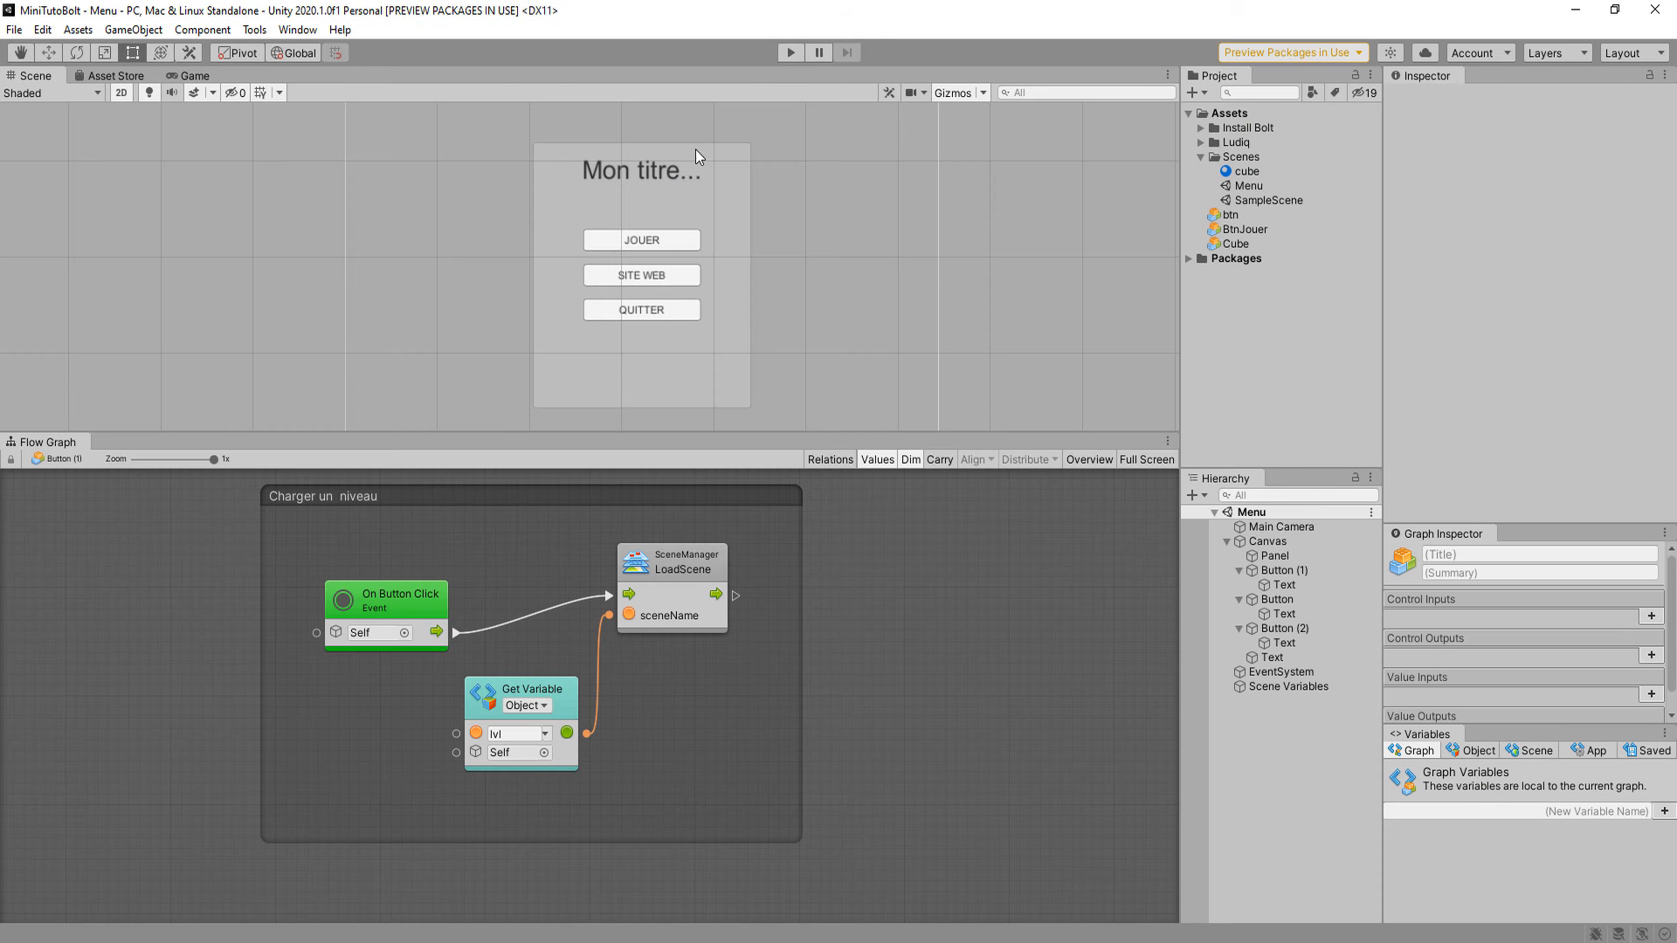
# Add a Flow Machine to the SITE WEB button and create its new macro as BtnWeb in Assets.
pyautogui.click(666, 278)
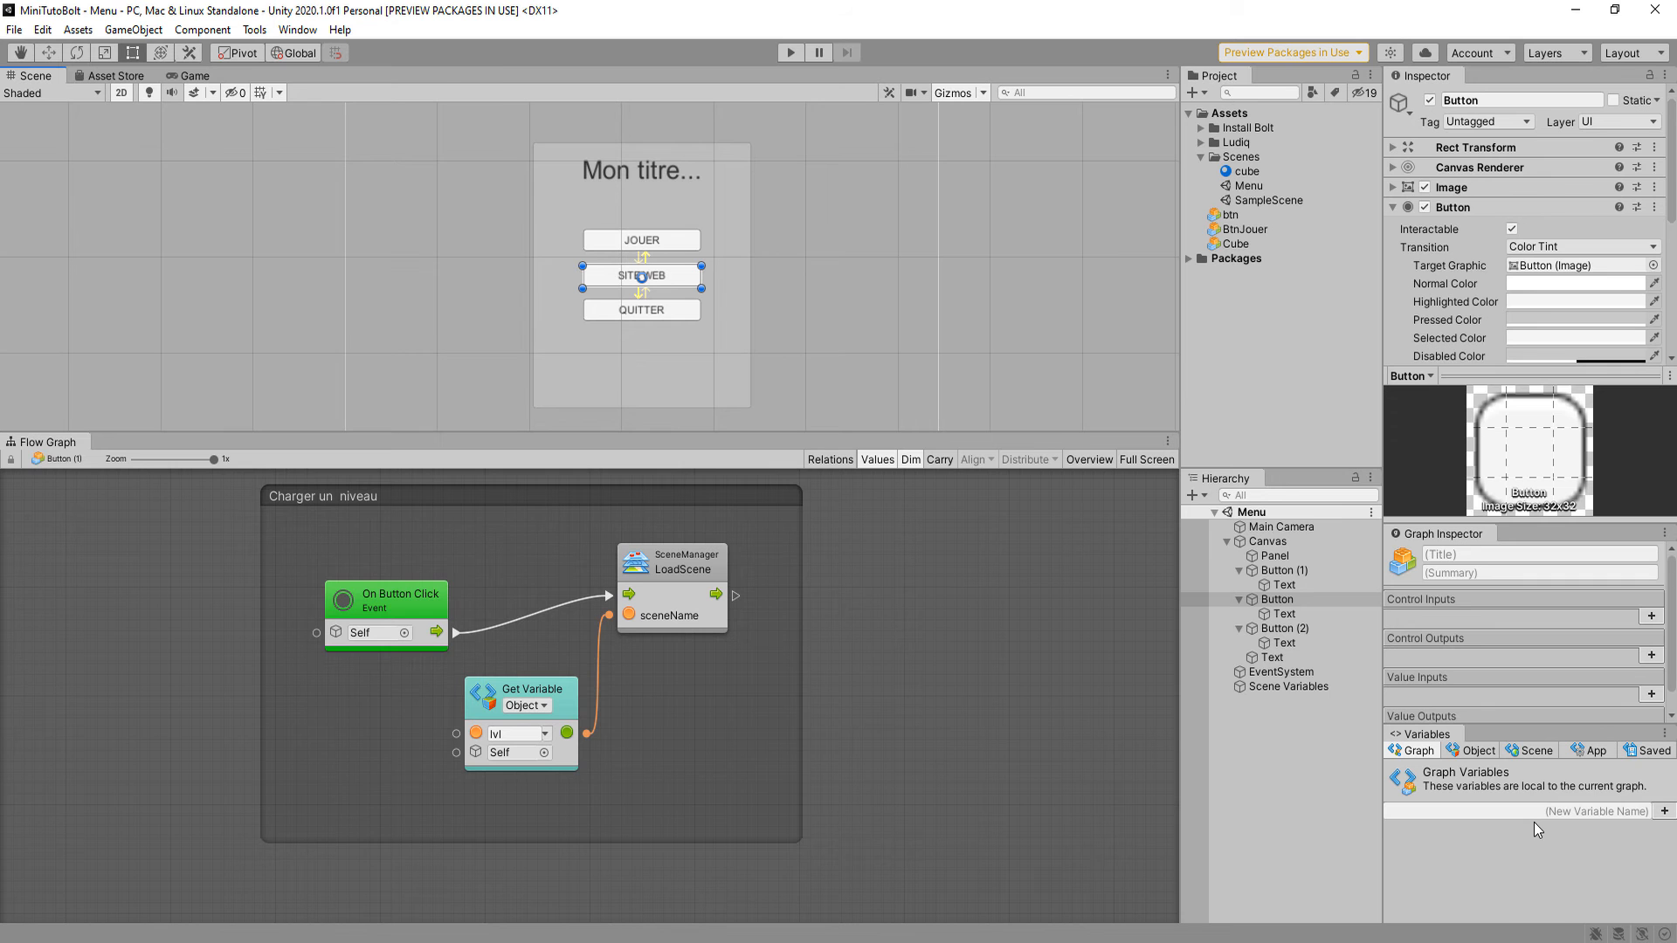
pyautogui.click(1399, 210)
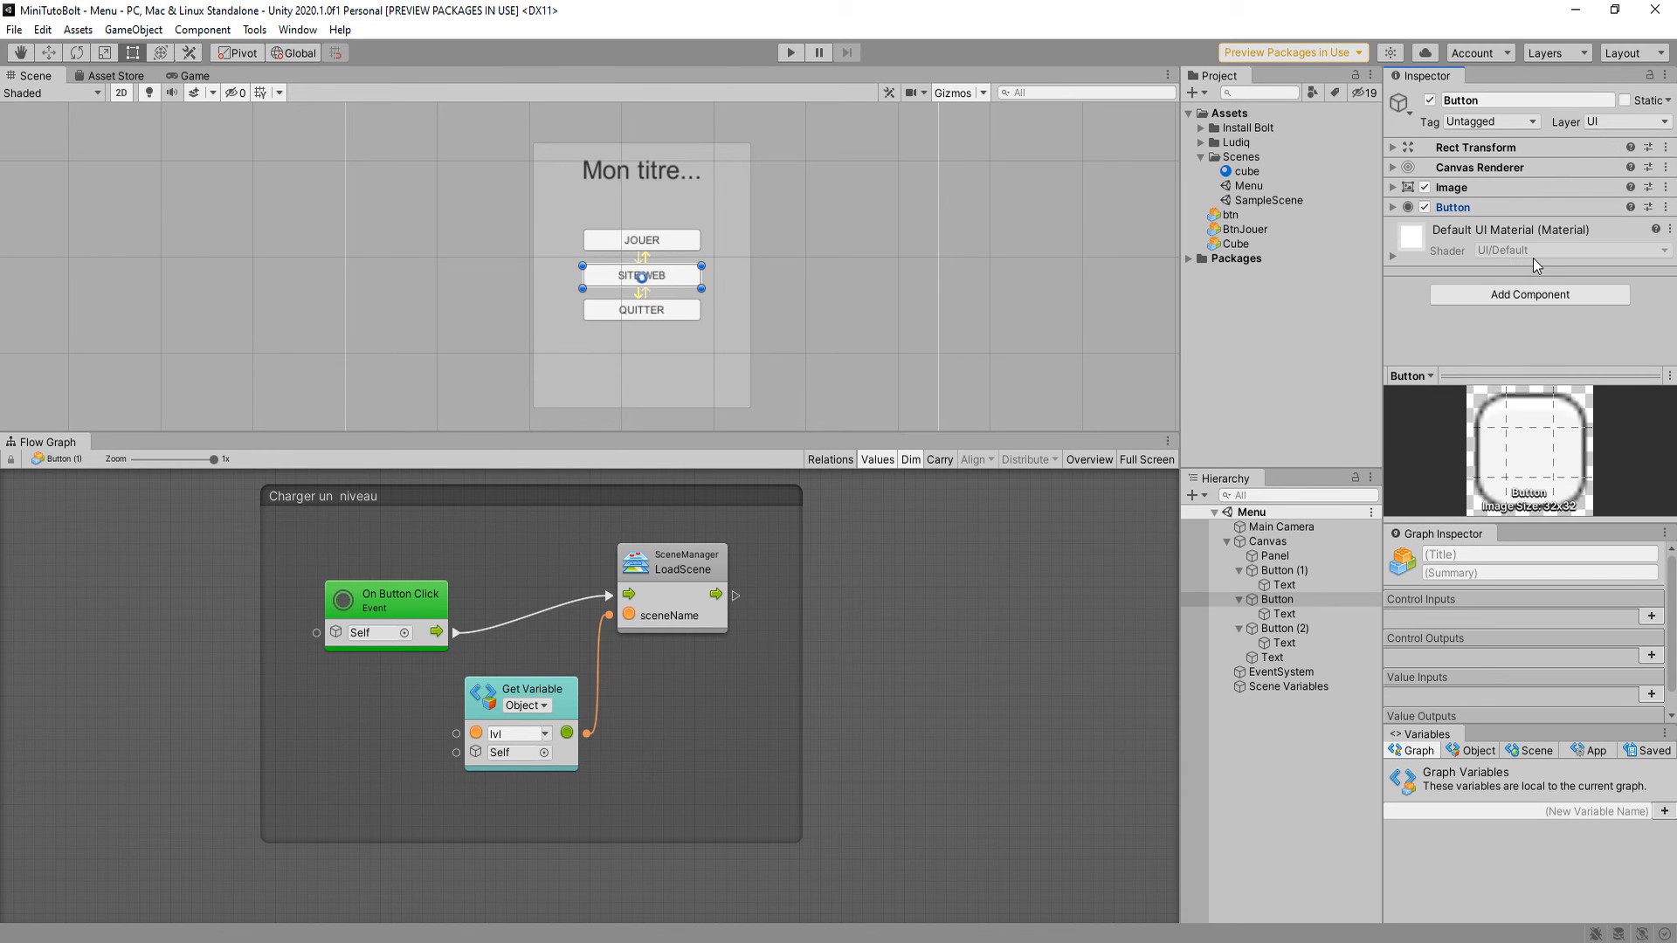
pyautogui.click(1529, 294)
pyautogui.click(1546, 351)
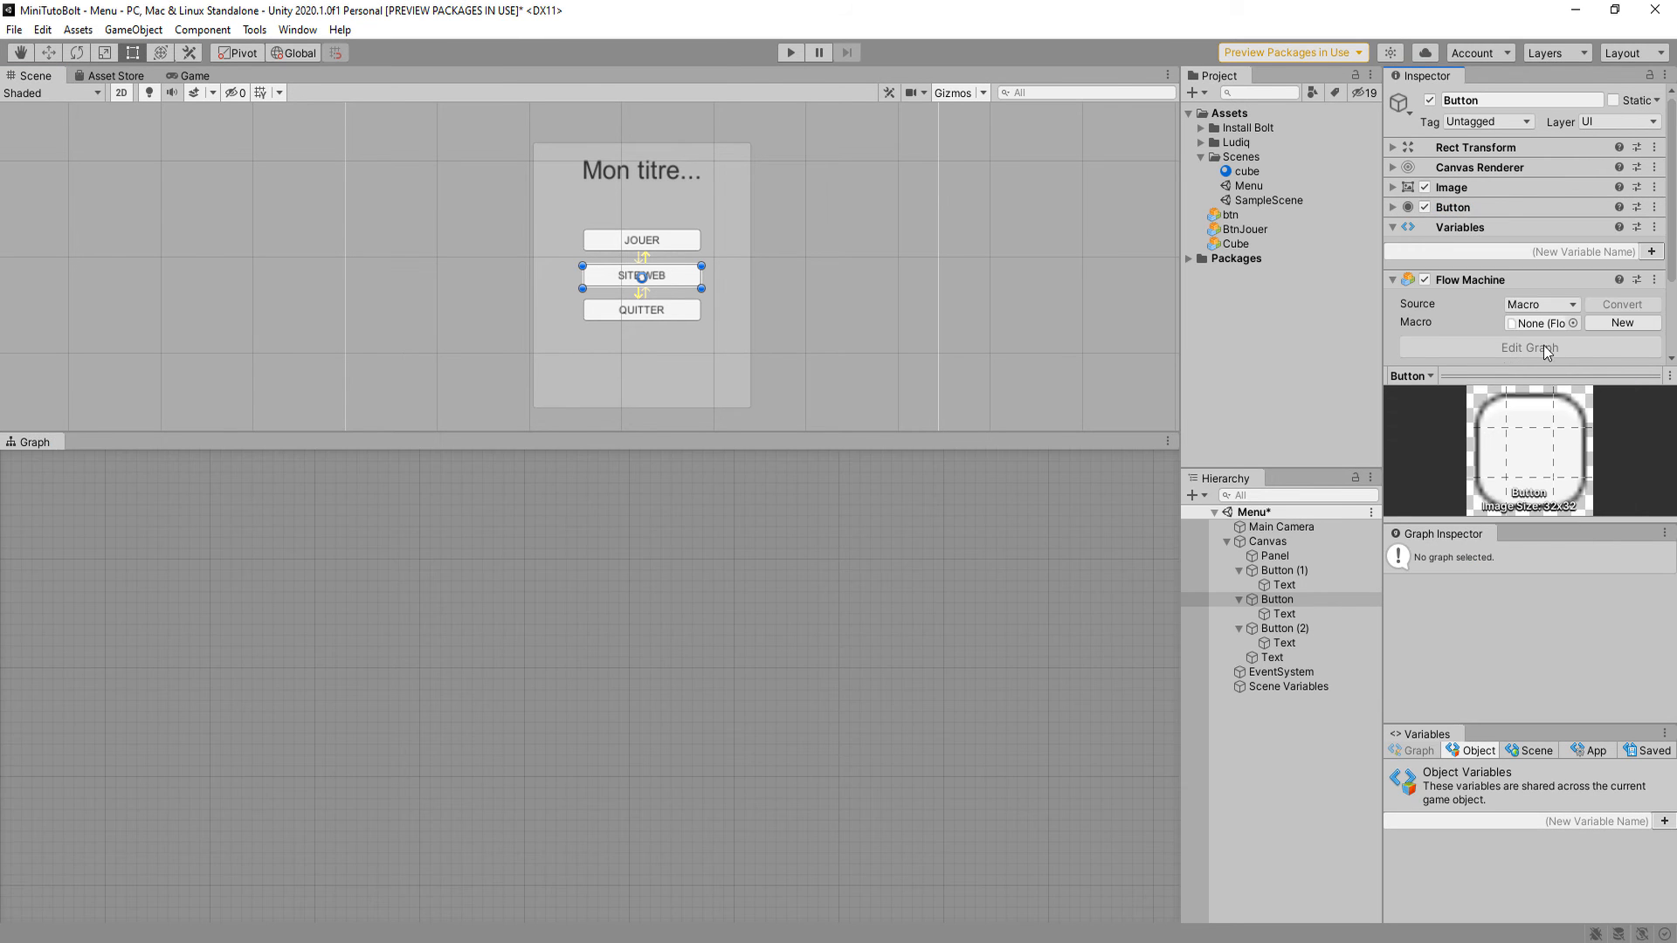
pyautogui.click(1624, 325)
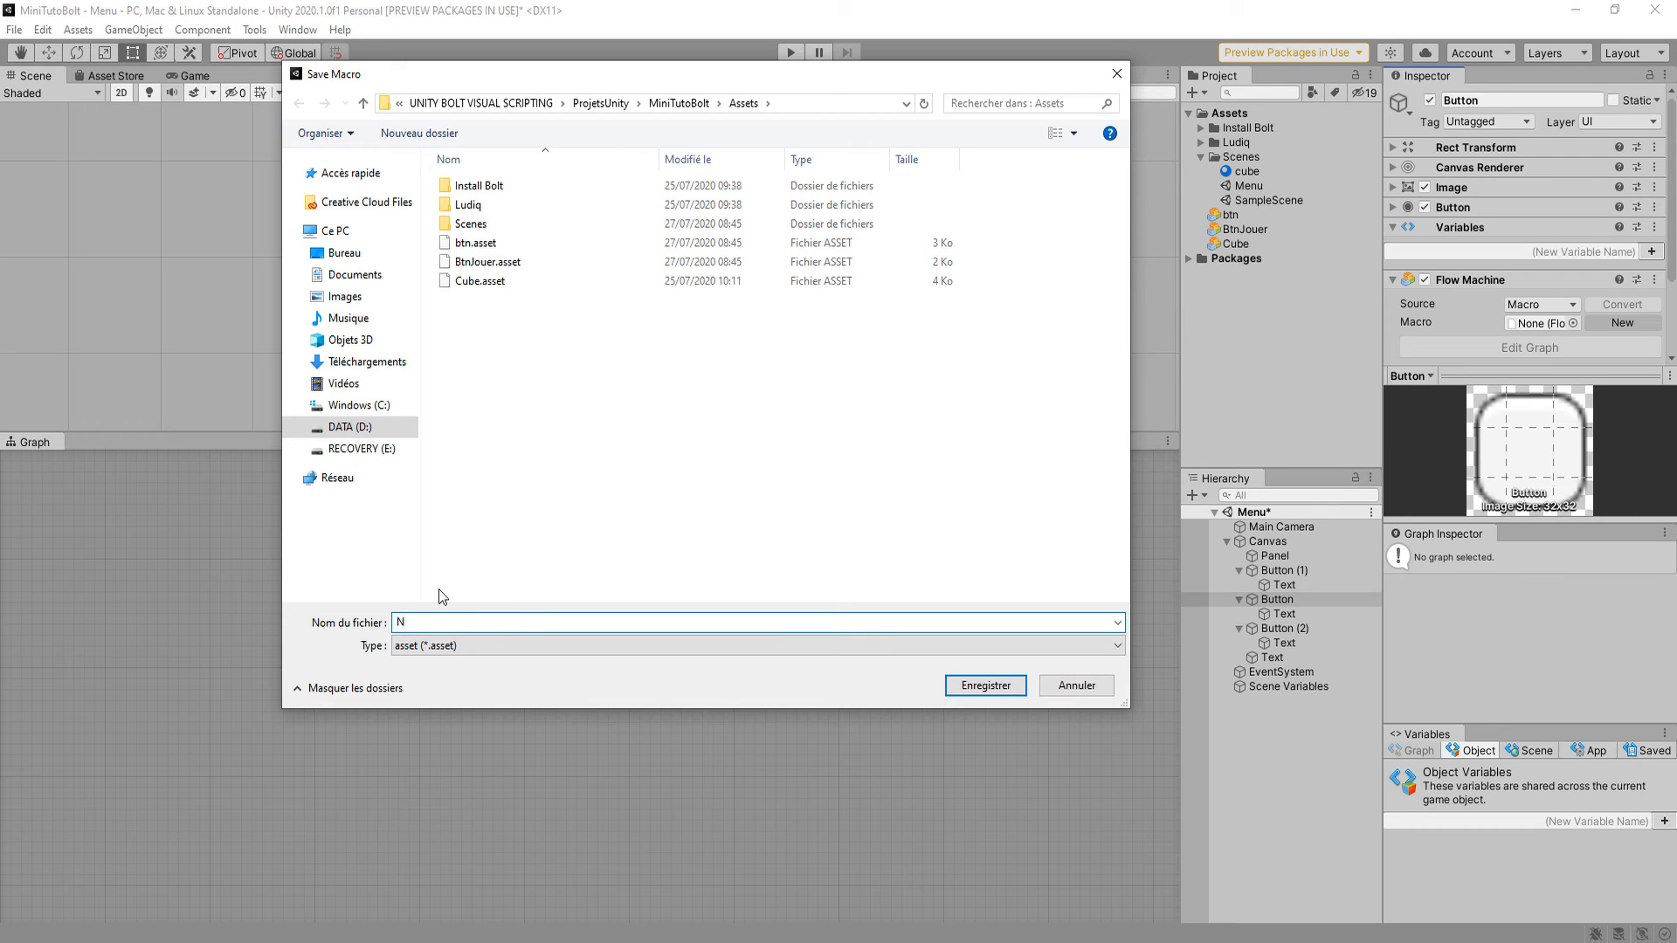
pyautogui.write('N')
pyautogui.press('BackSpace')
pyautogui.write('Btn')
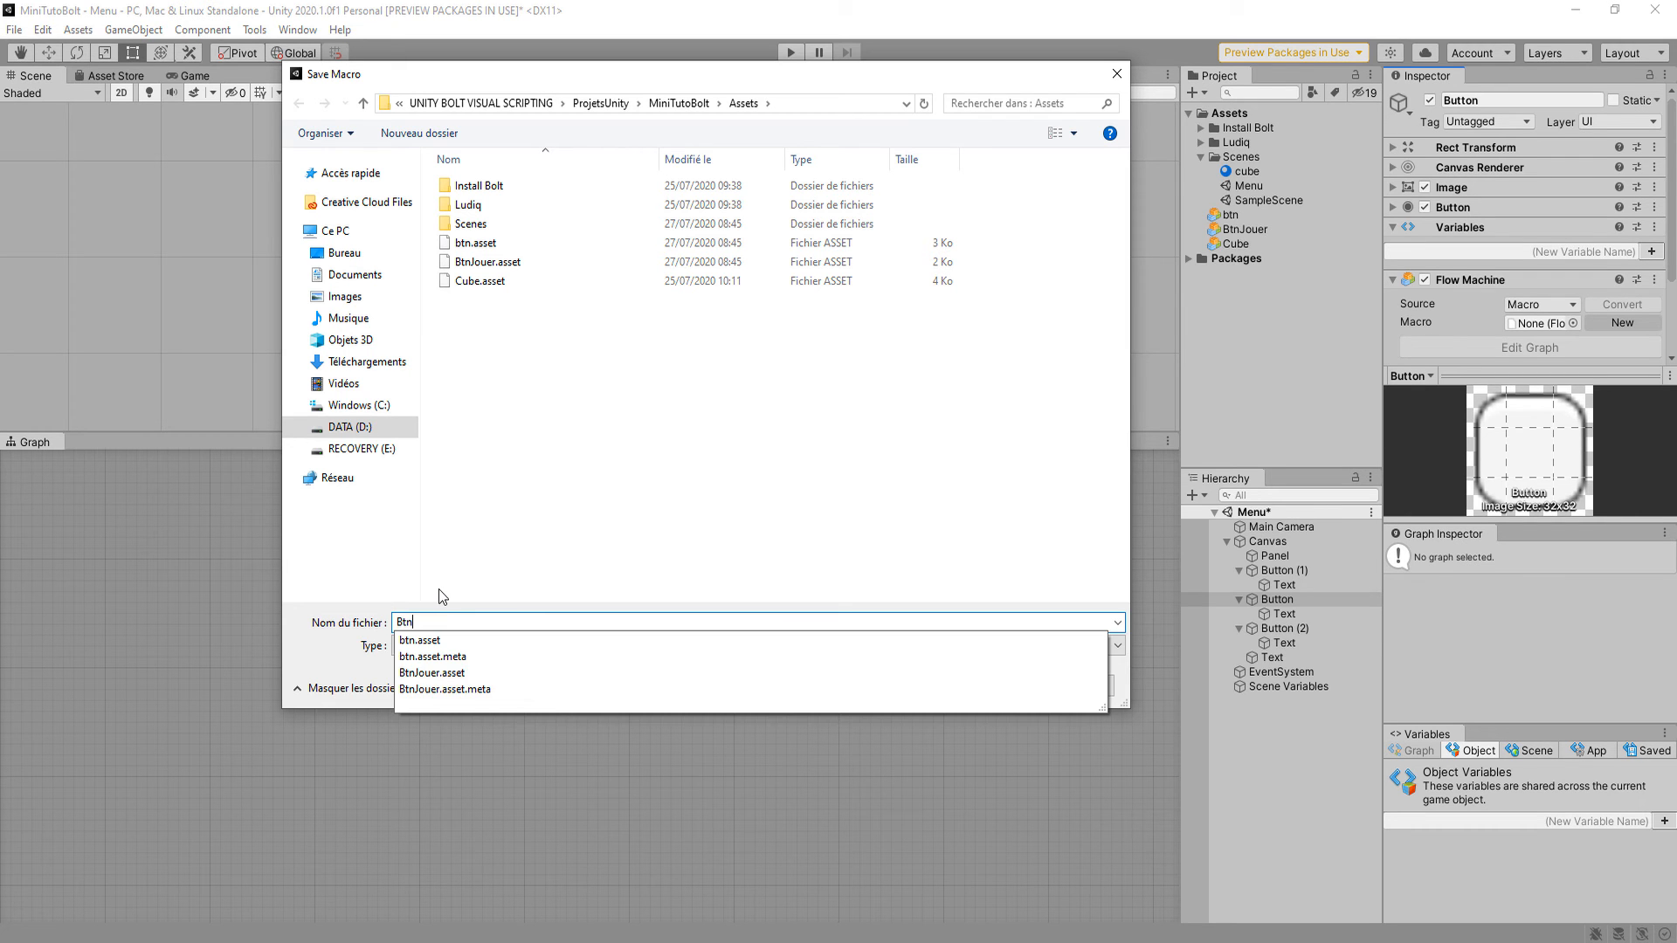
pyautogui.write('Web')
pyautogui.press('Return')
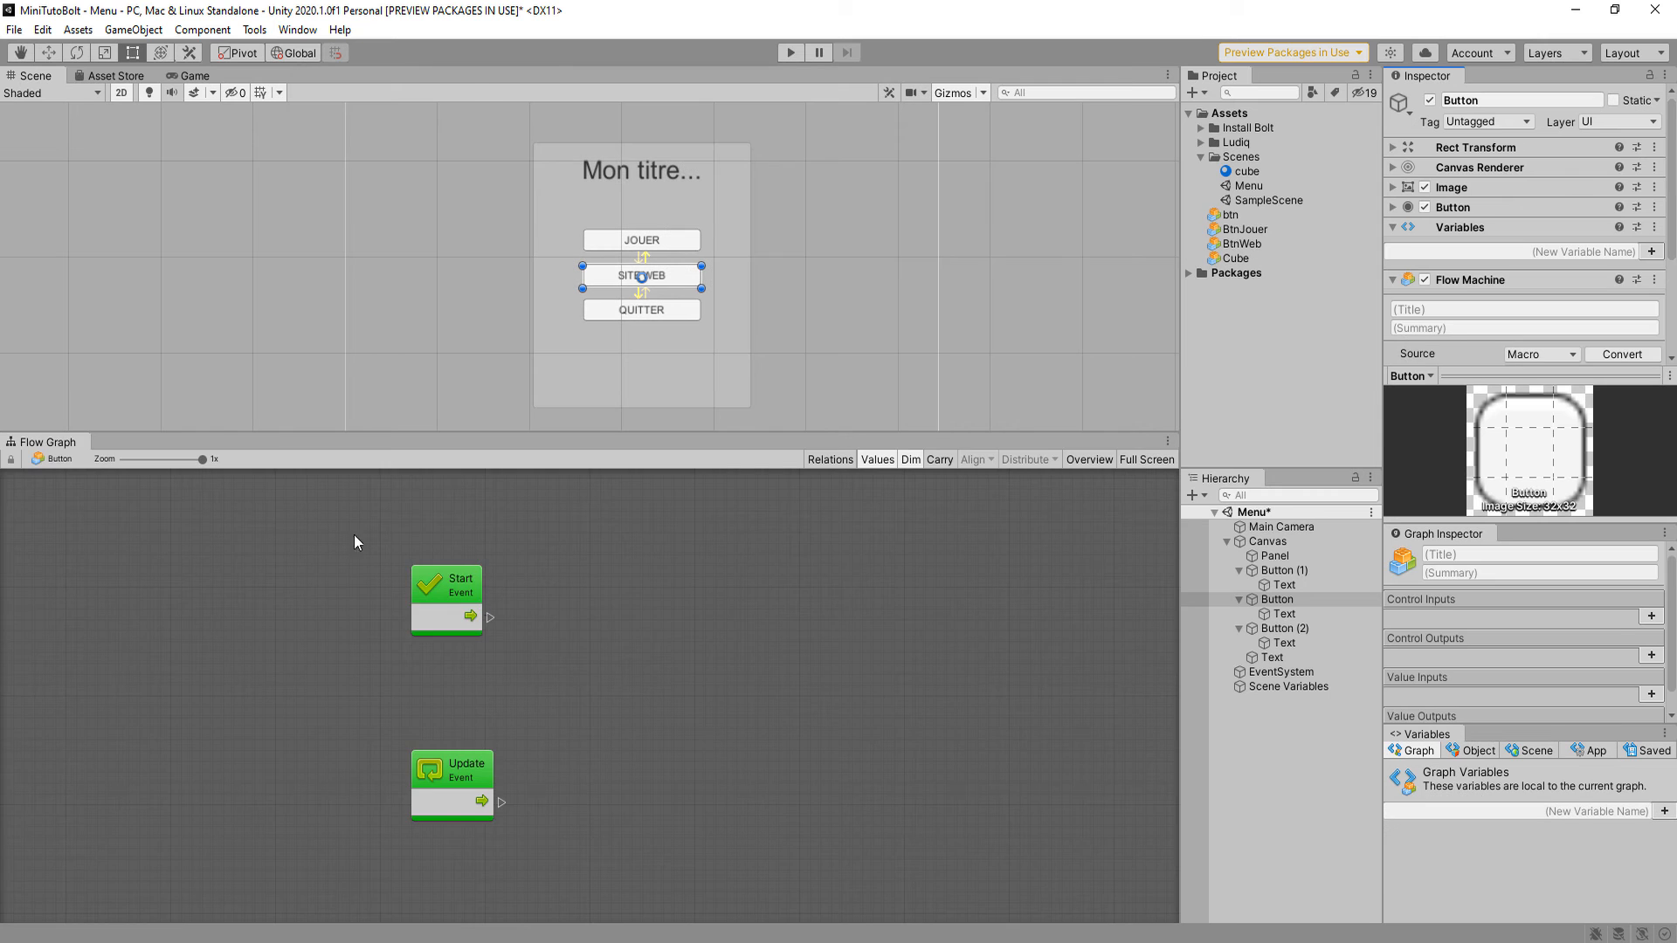
# Replace the default Start and Update events in the SITE WEB button's graph with an On Button Click event.
pyautogui.moveTo(281, 571); pyautogui.dragTo(549, 854)
pyautogui.press('Delete')
pyautogui.rightClick(470, 611)
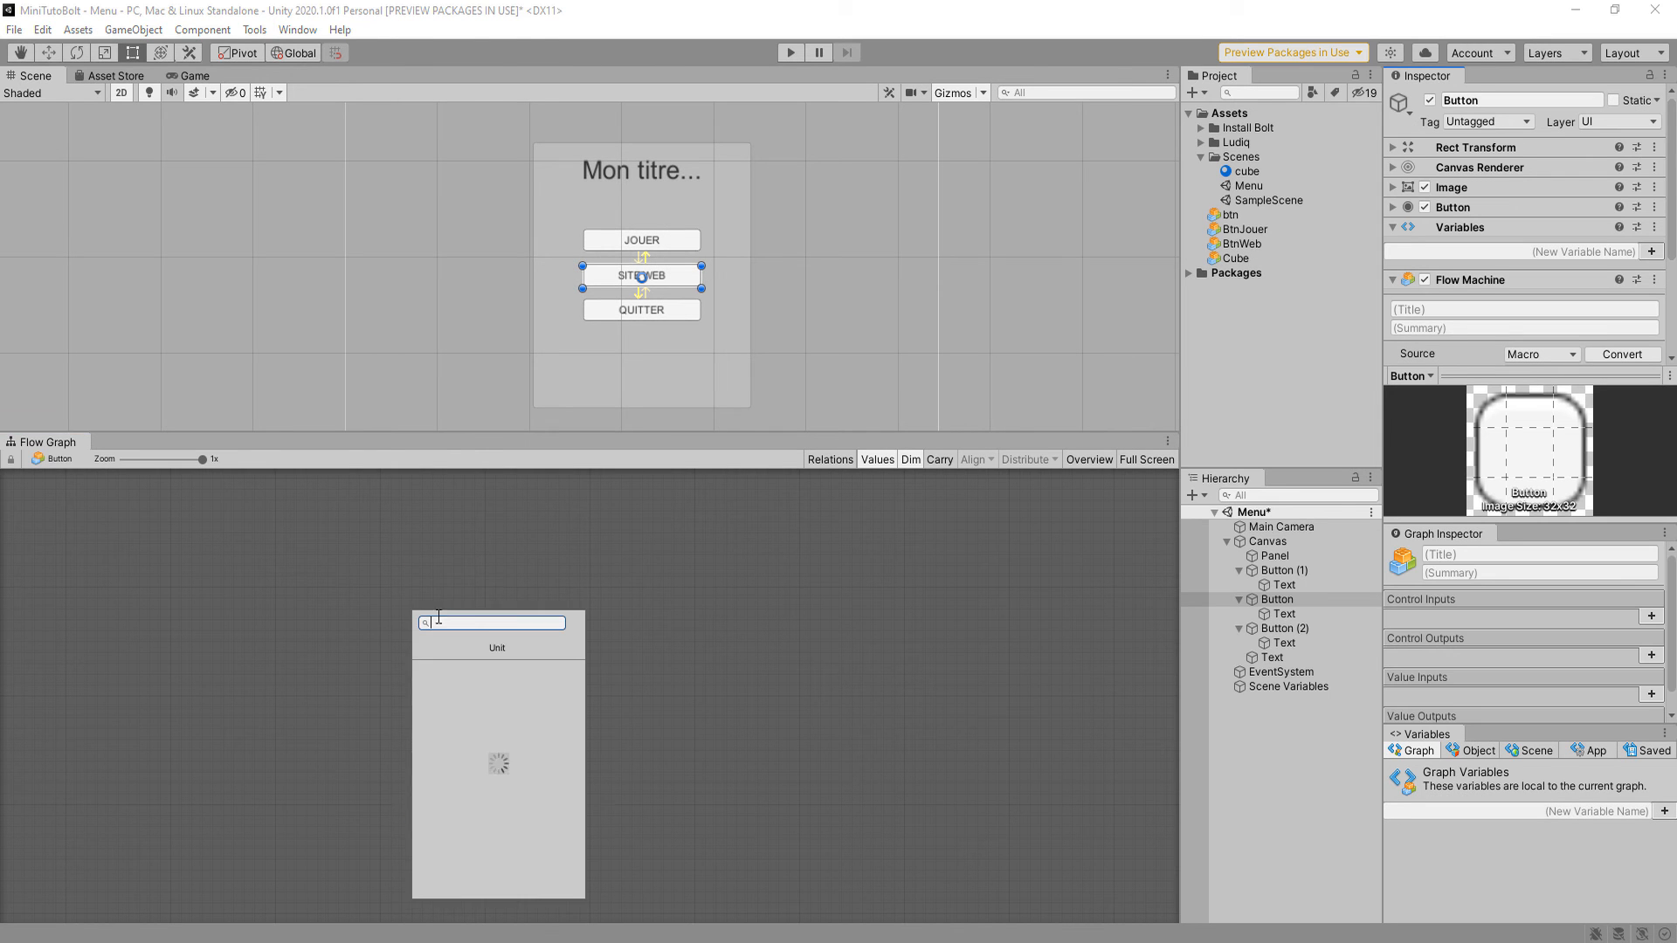
pyautogui.write('on button')
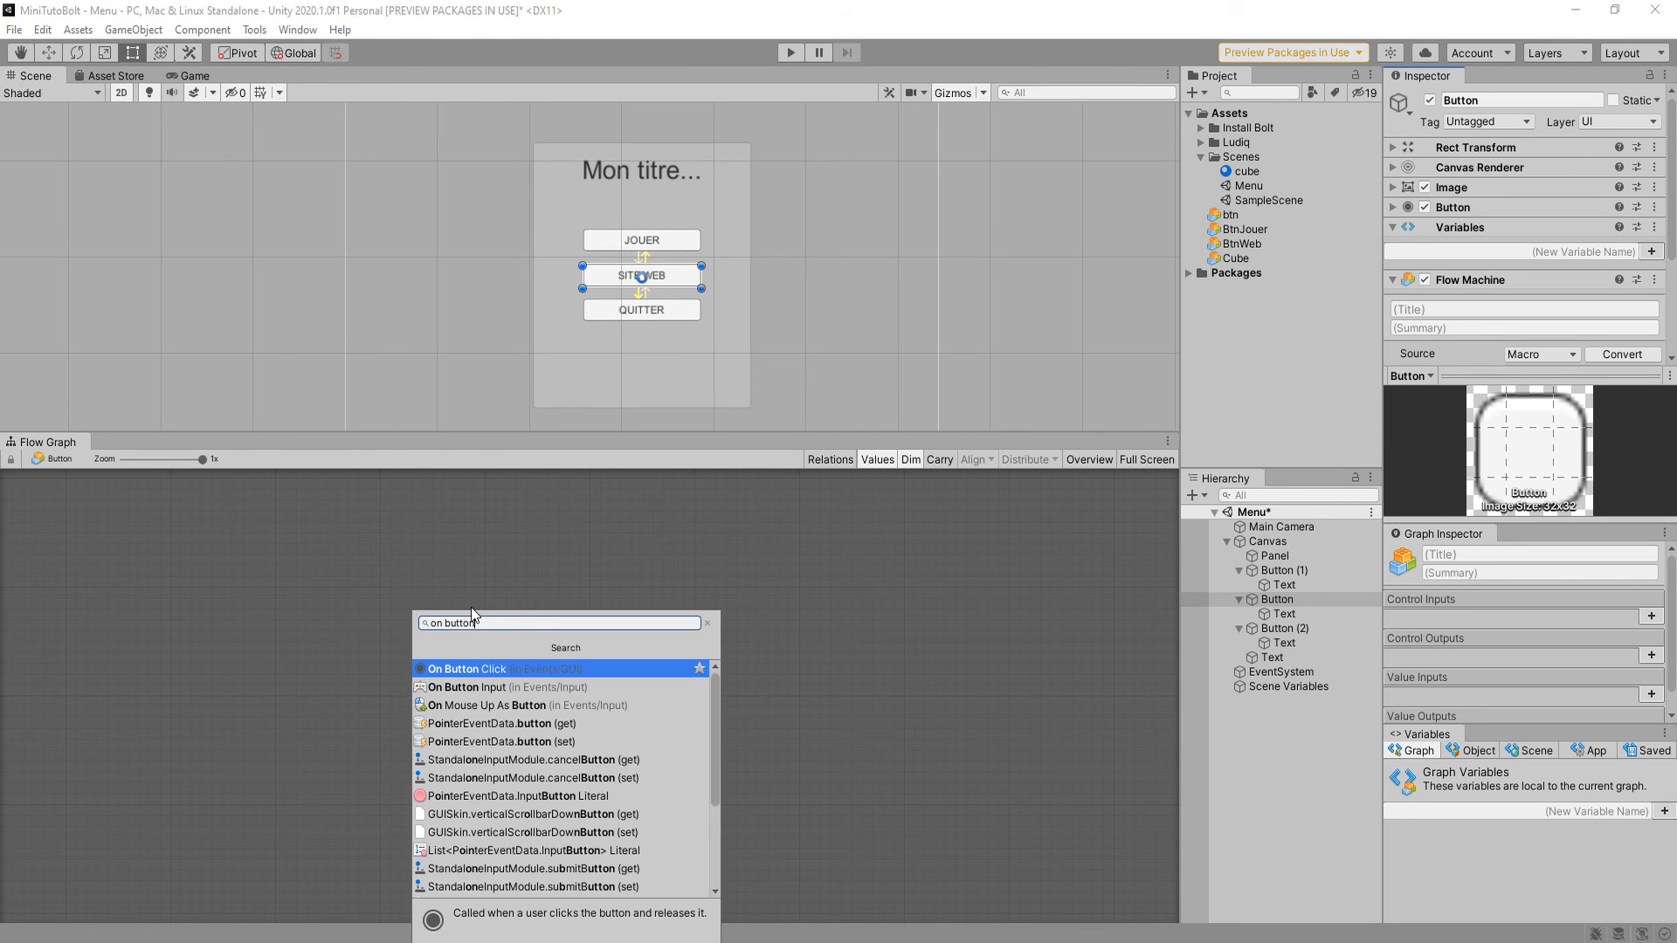
pyautogui.click(487, 668)
# Connect On Button Click's flow output to a new Application OpenURL node and move that node closer to the event.
pyautogui.moveTo(482, 611); pyautogui.dragTo(760, 617)
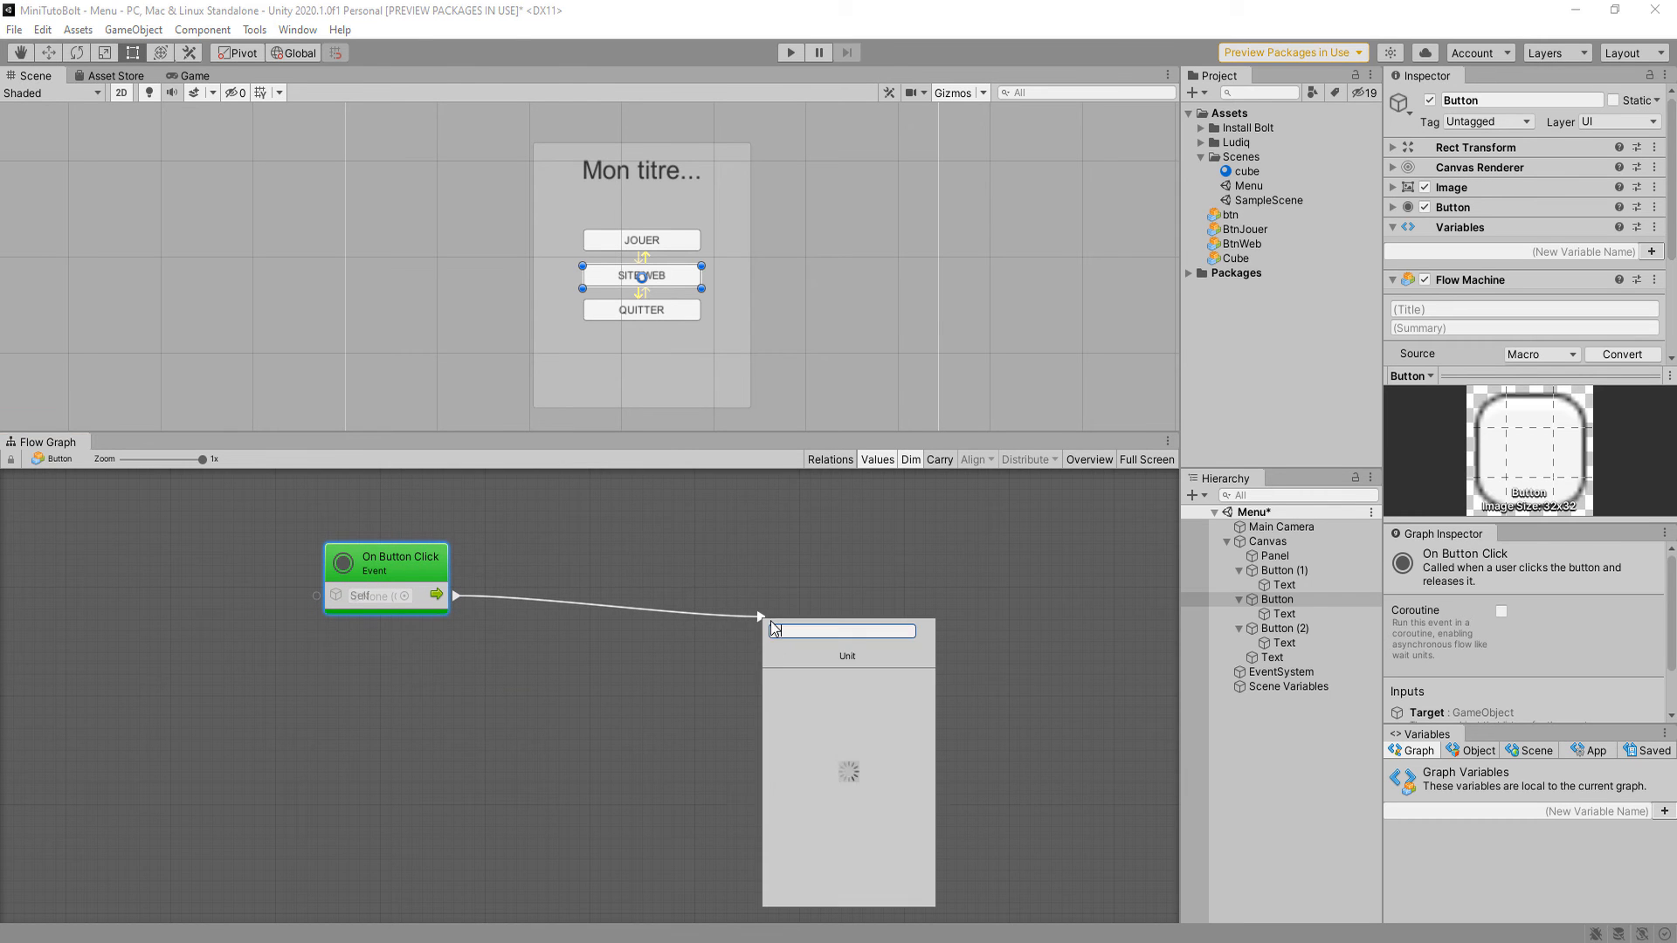
pyautogui.write('open url')
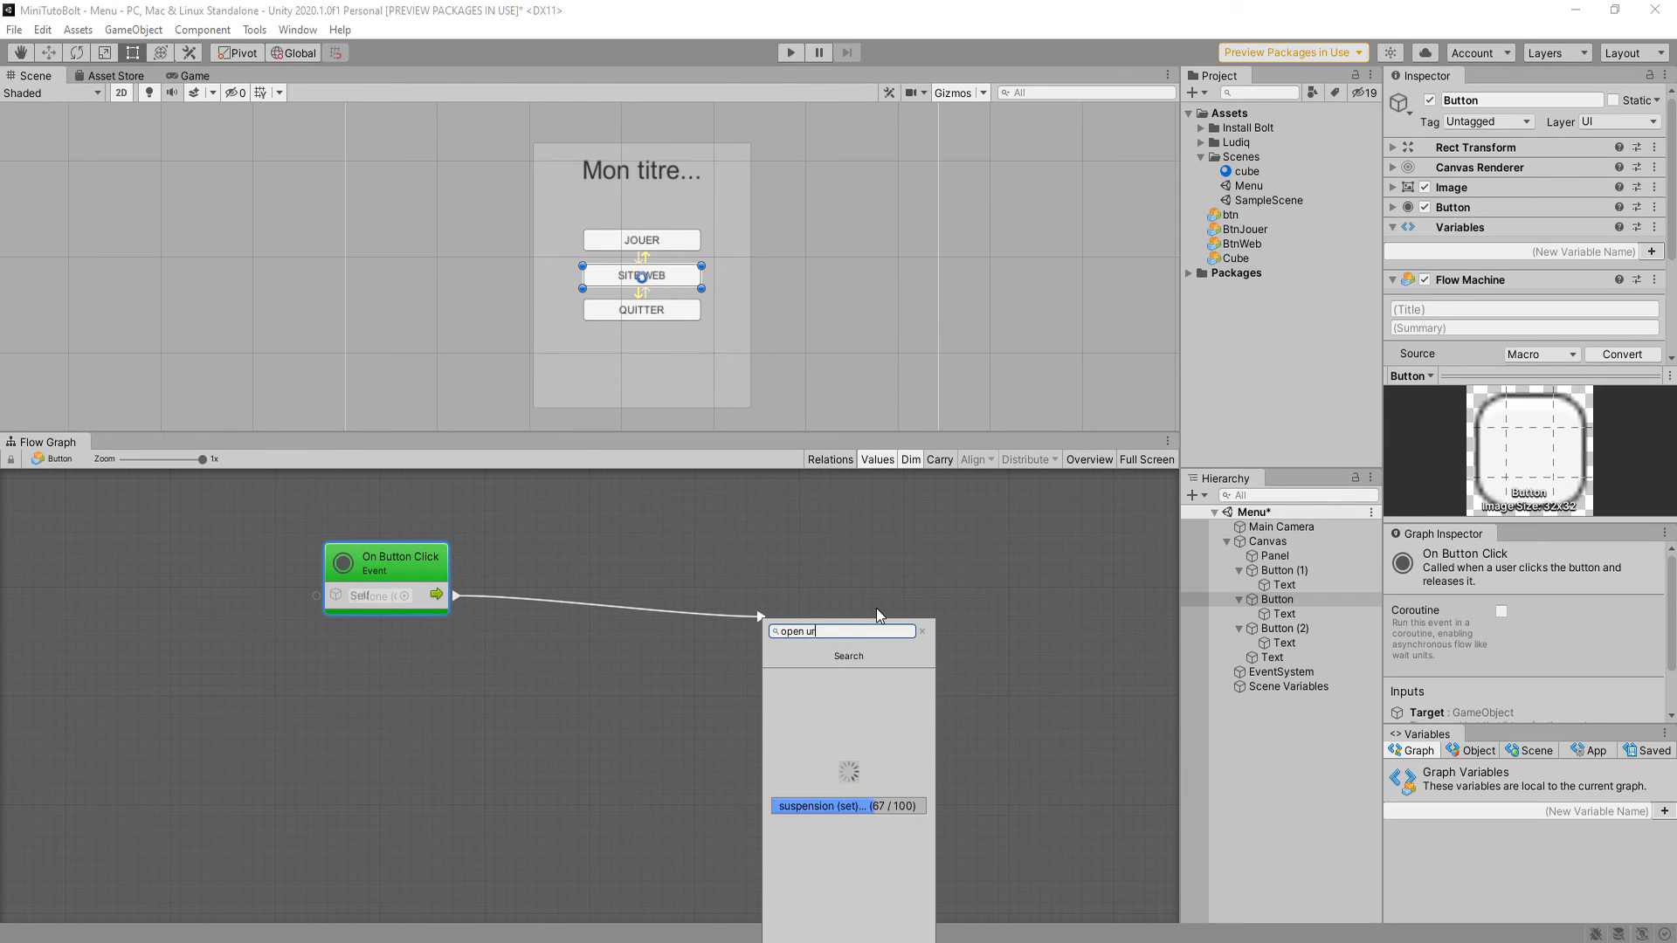
pyautogui.click(850, 681)
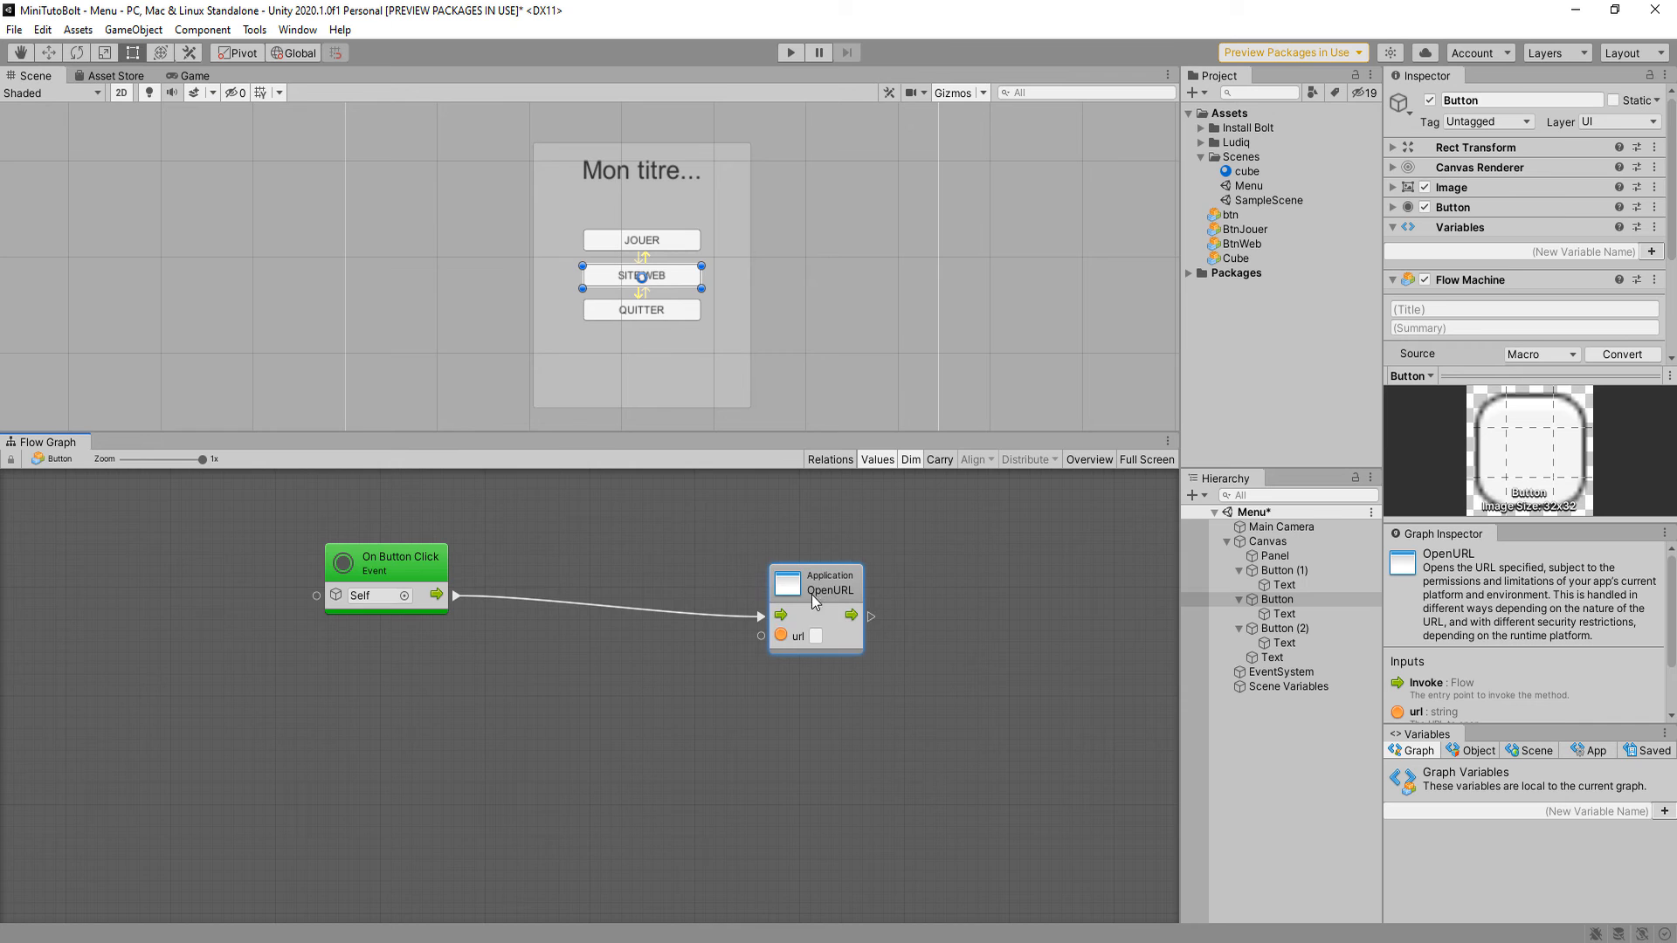
pyautogui.moveTo(810, 594); pyautogui.dragTo(619, 625)
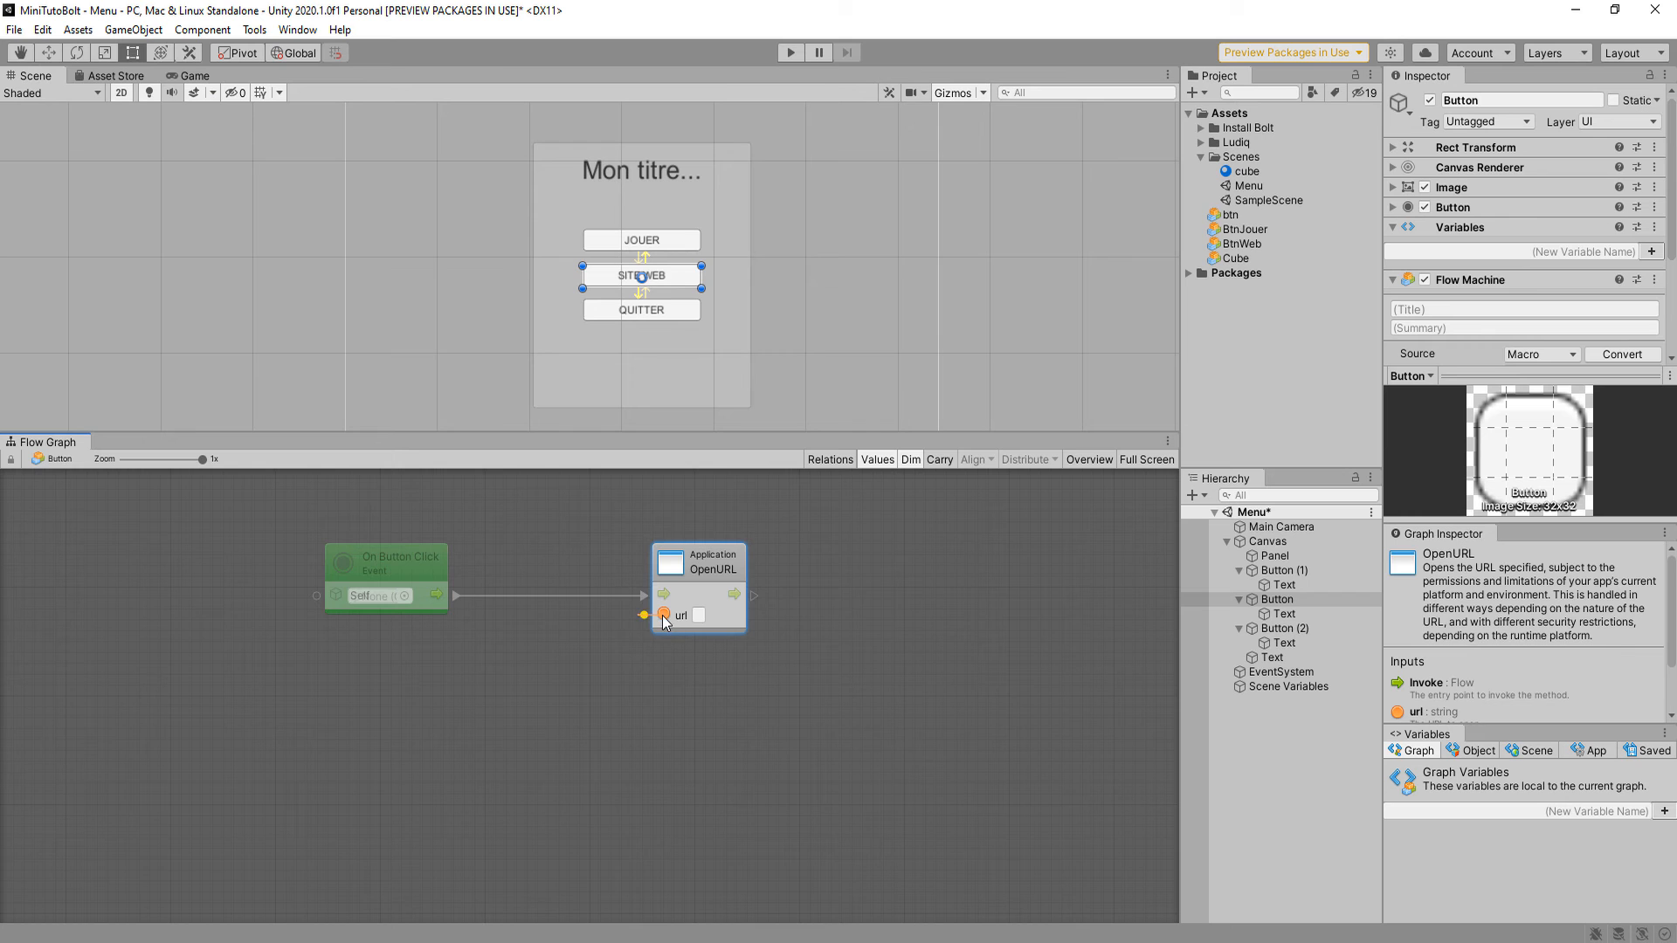
pyautogui.moveTo(663, 622); pyautogui.dragTo(665, 625)
pyautogui.click(699, 615)
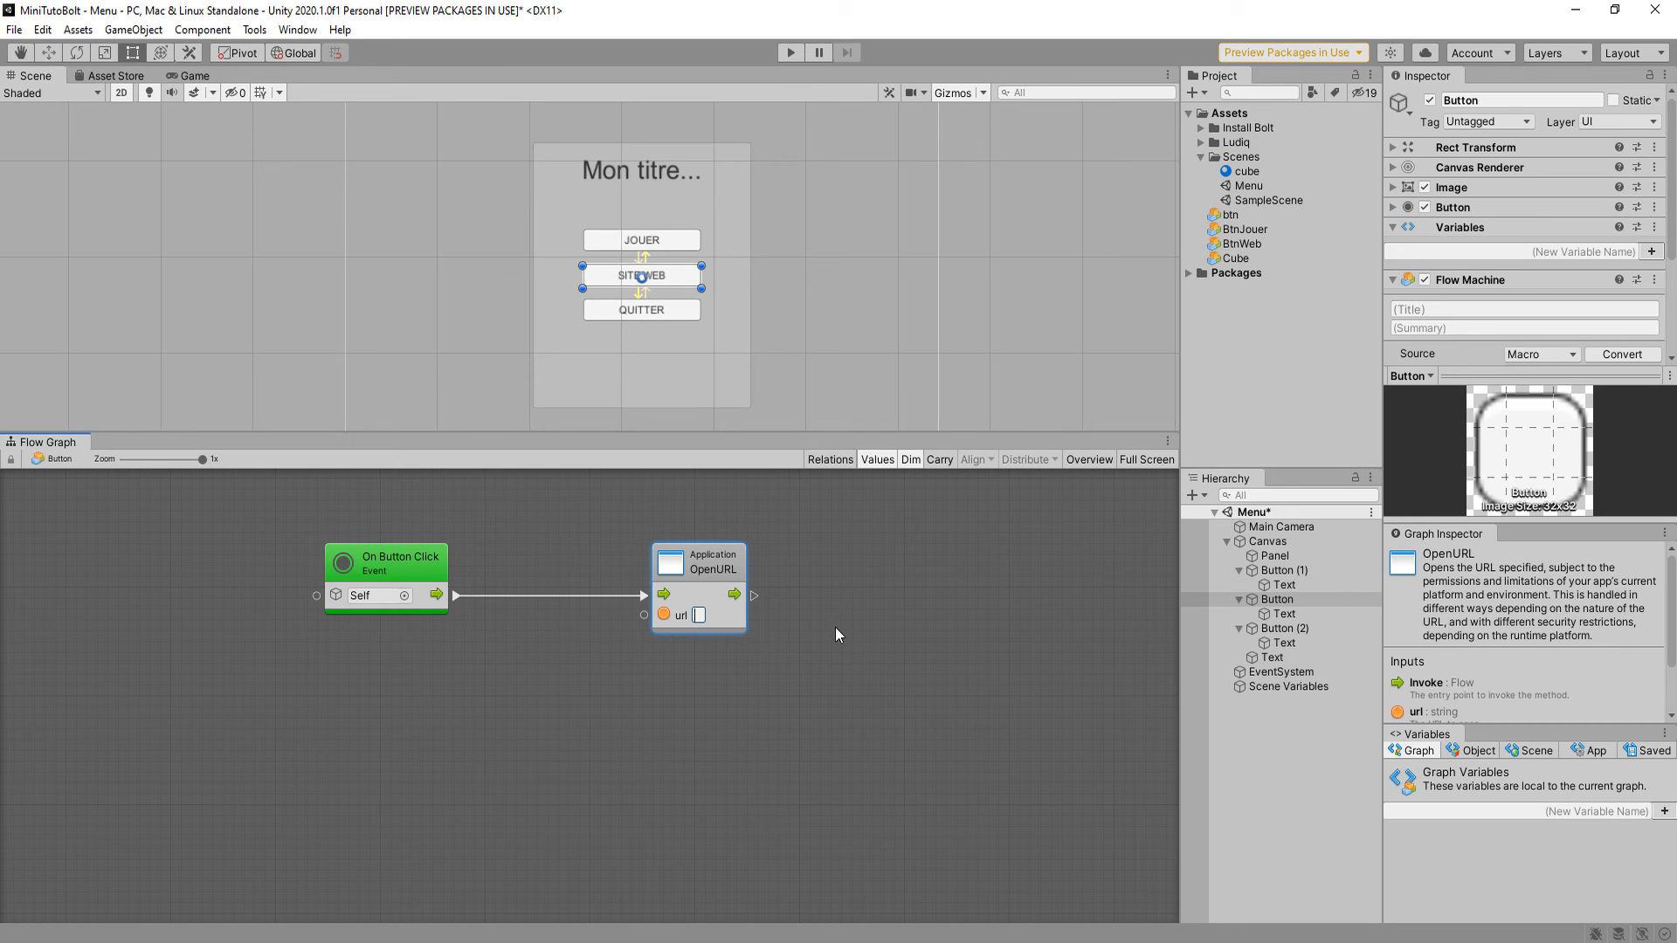
pyautogui.write('http://')
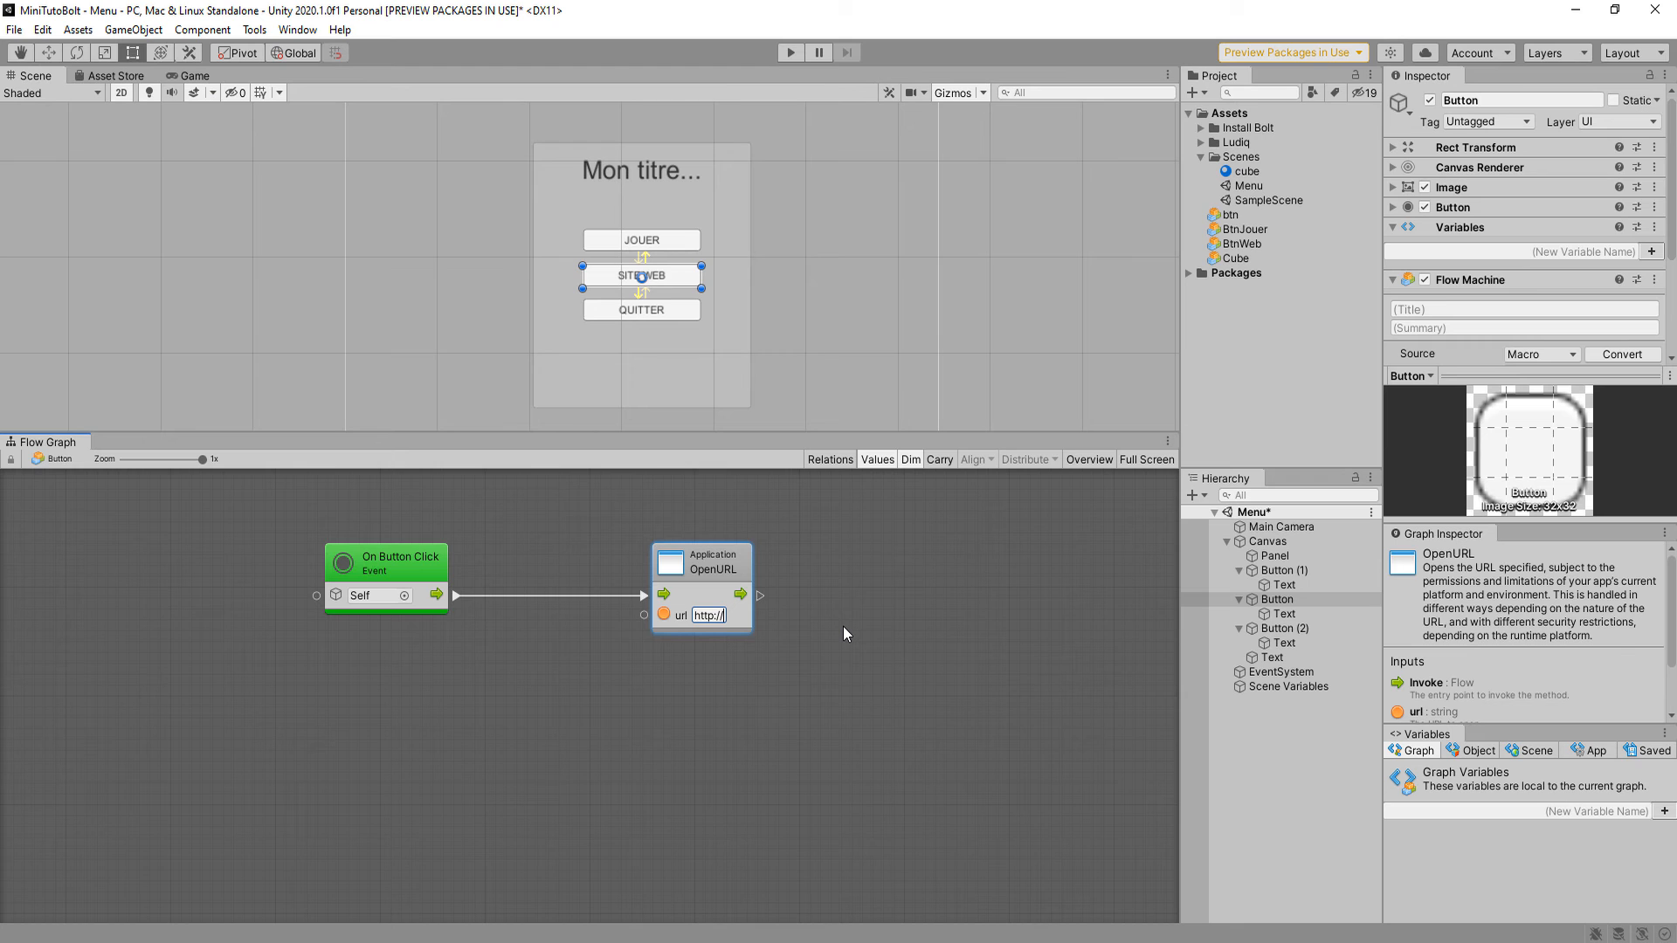
pyautogui.write('unit')
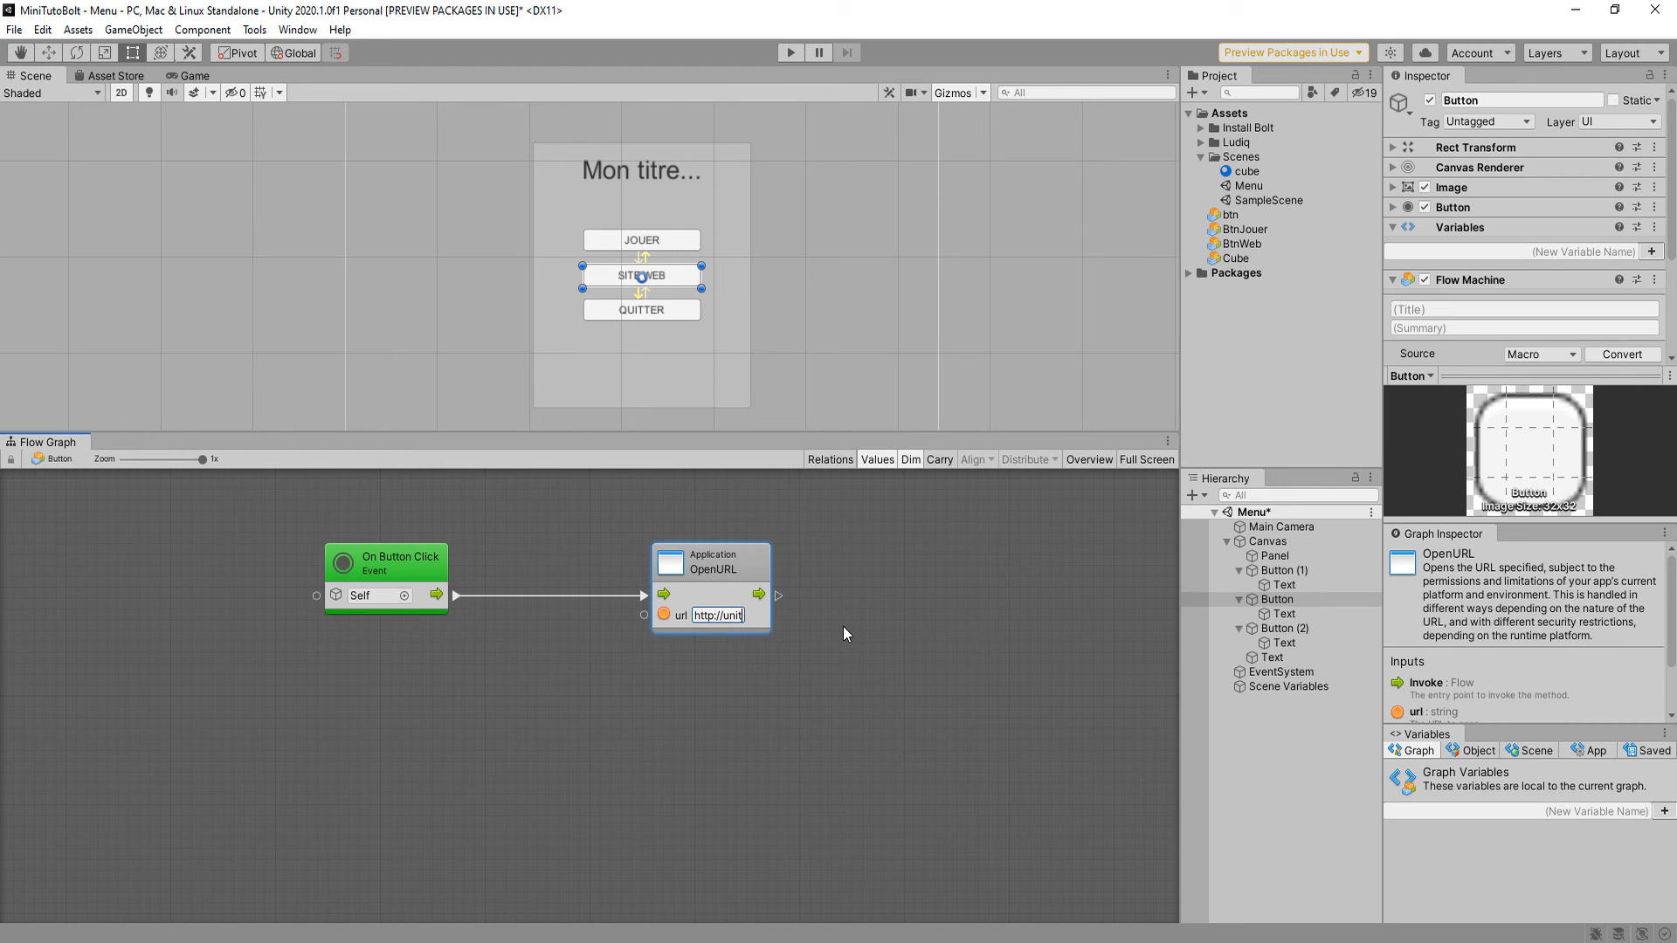
pyautogui.write('y3d-dev.com')
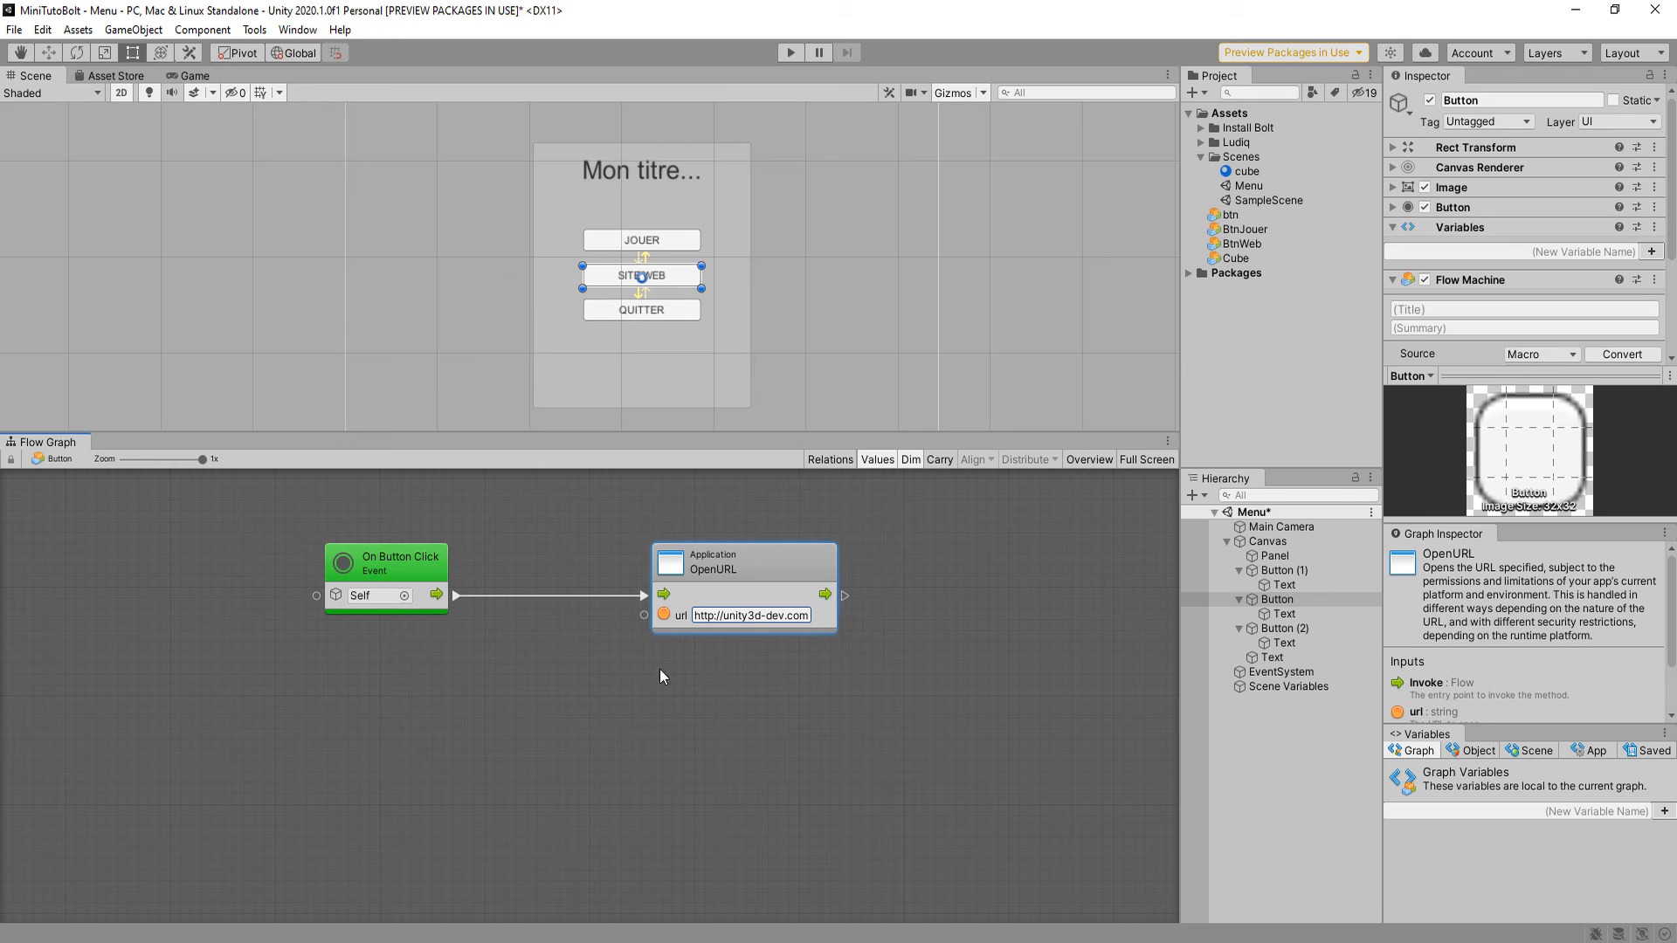
pyautogui.click(650, 732)
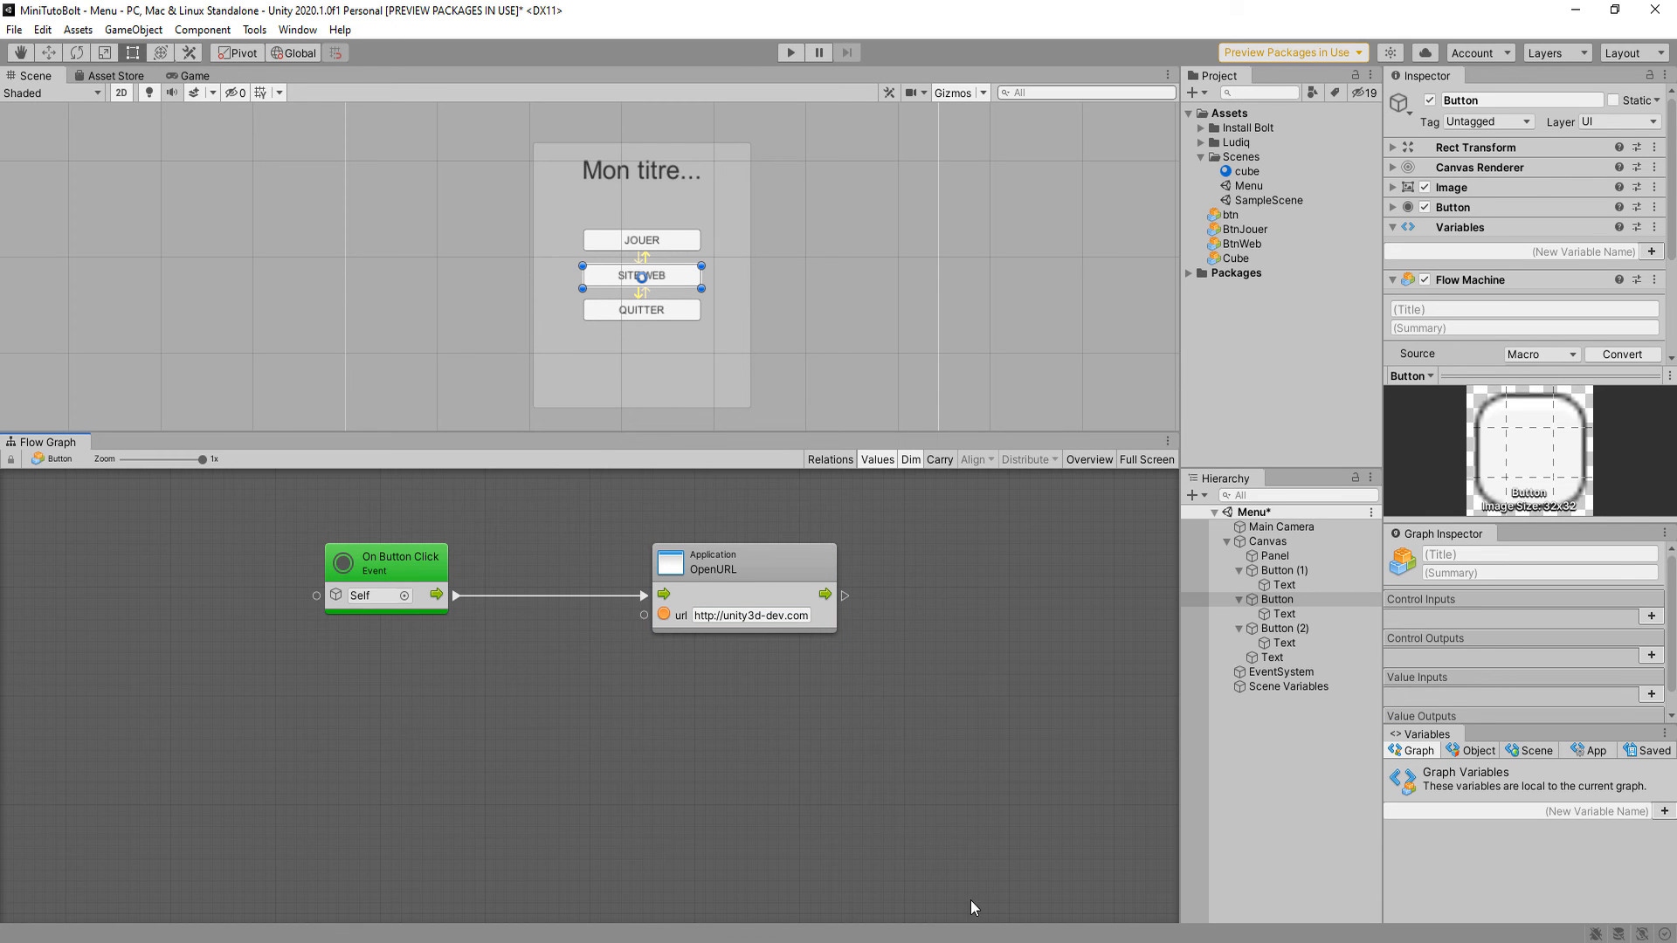
# Play the Menu scene, test the SITE WEB button, look over the opened web page, close the browser and stop play mode.
pyautogui.click(792, 55)
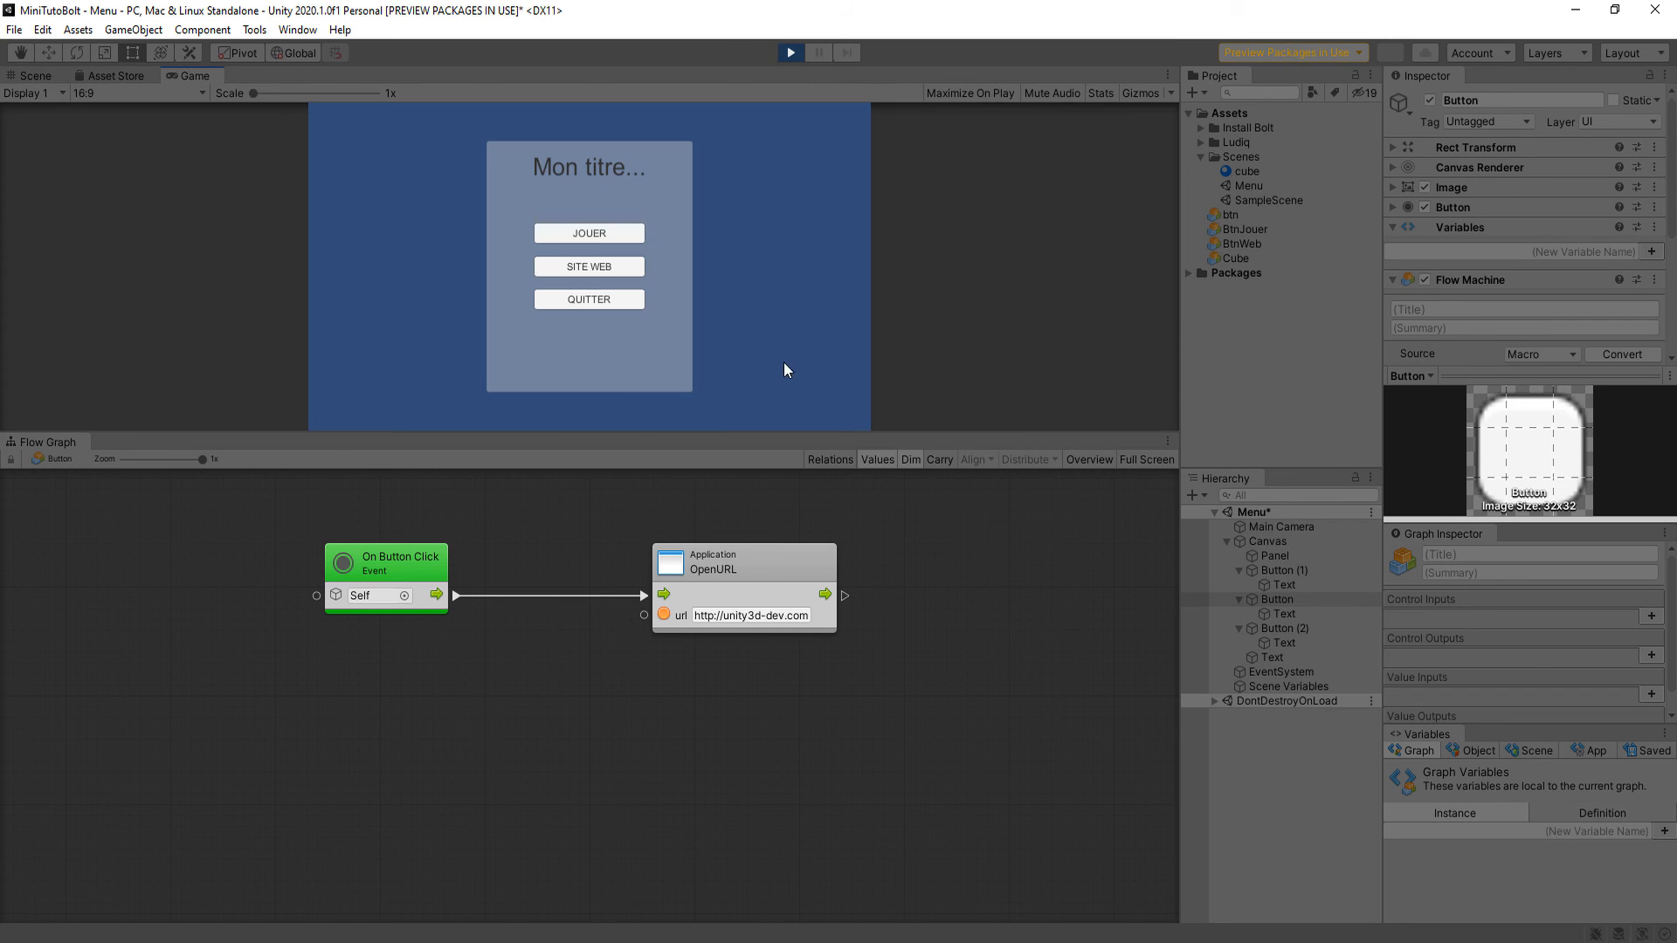
pyautogui.click(607, 268)
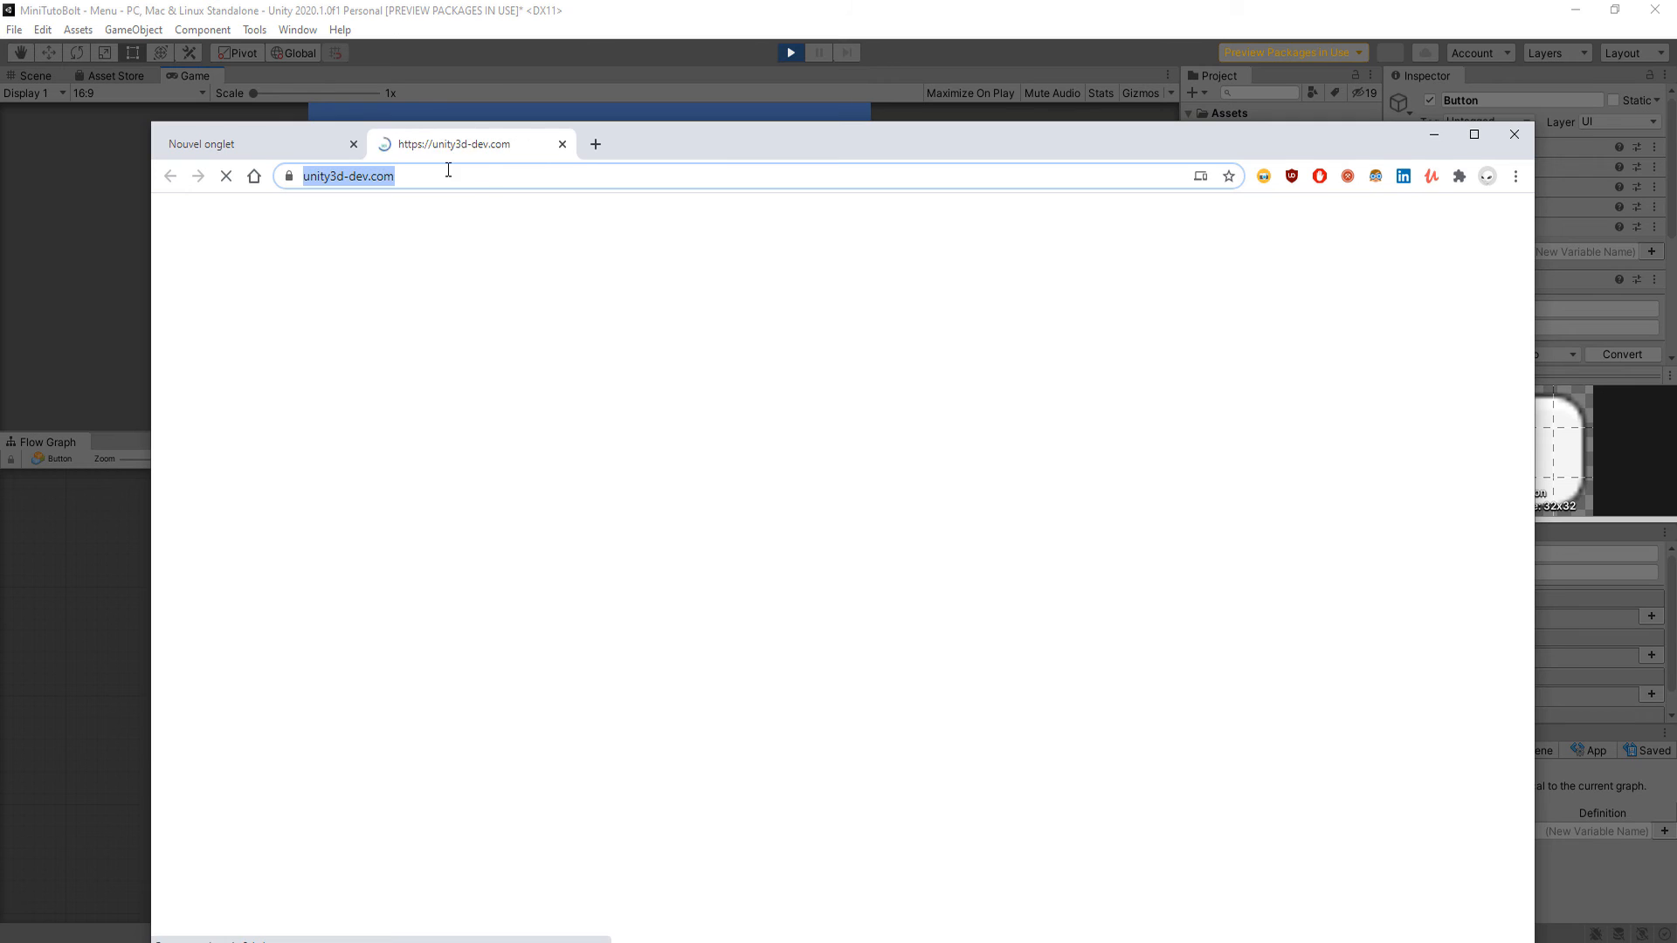
pyautogui.moveTo(719, 139); pyautogui.dragTo(712, 88)
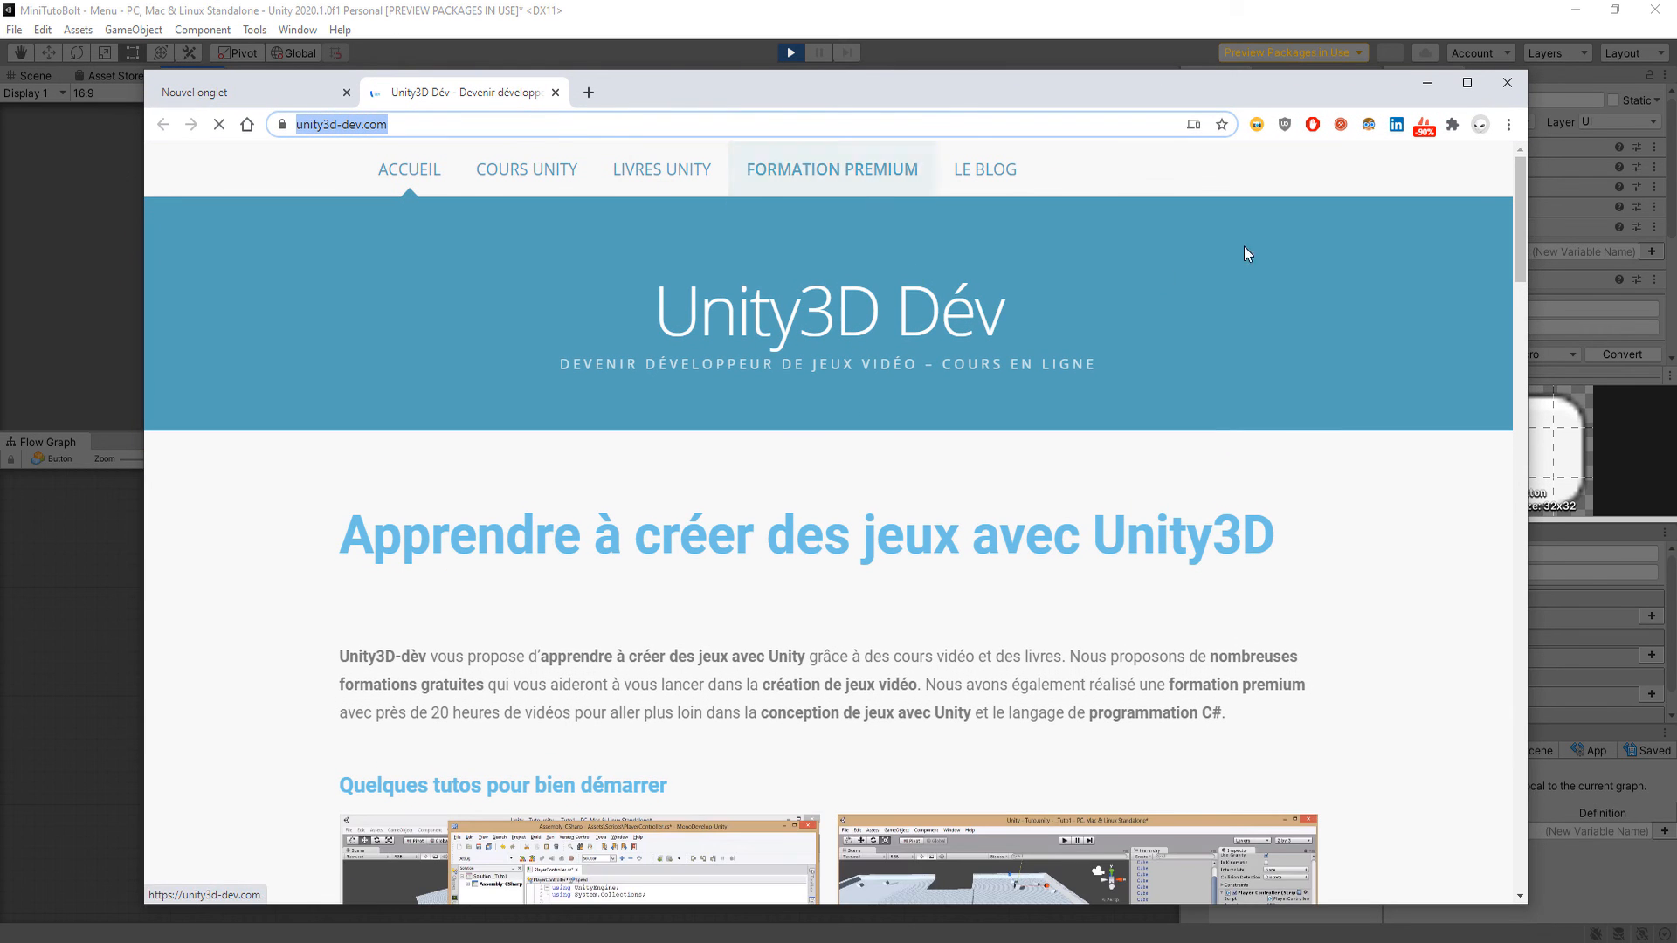
pyautogui.moveTo(1516, 181); pyautogui.dragTo(897, 313)
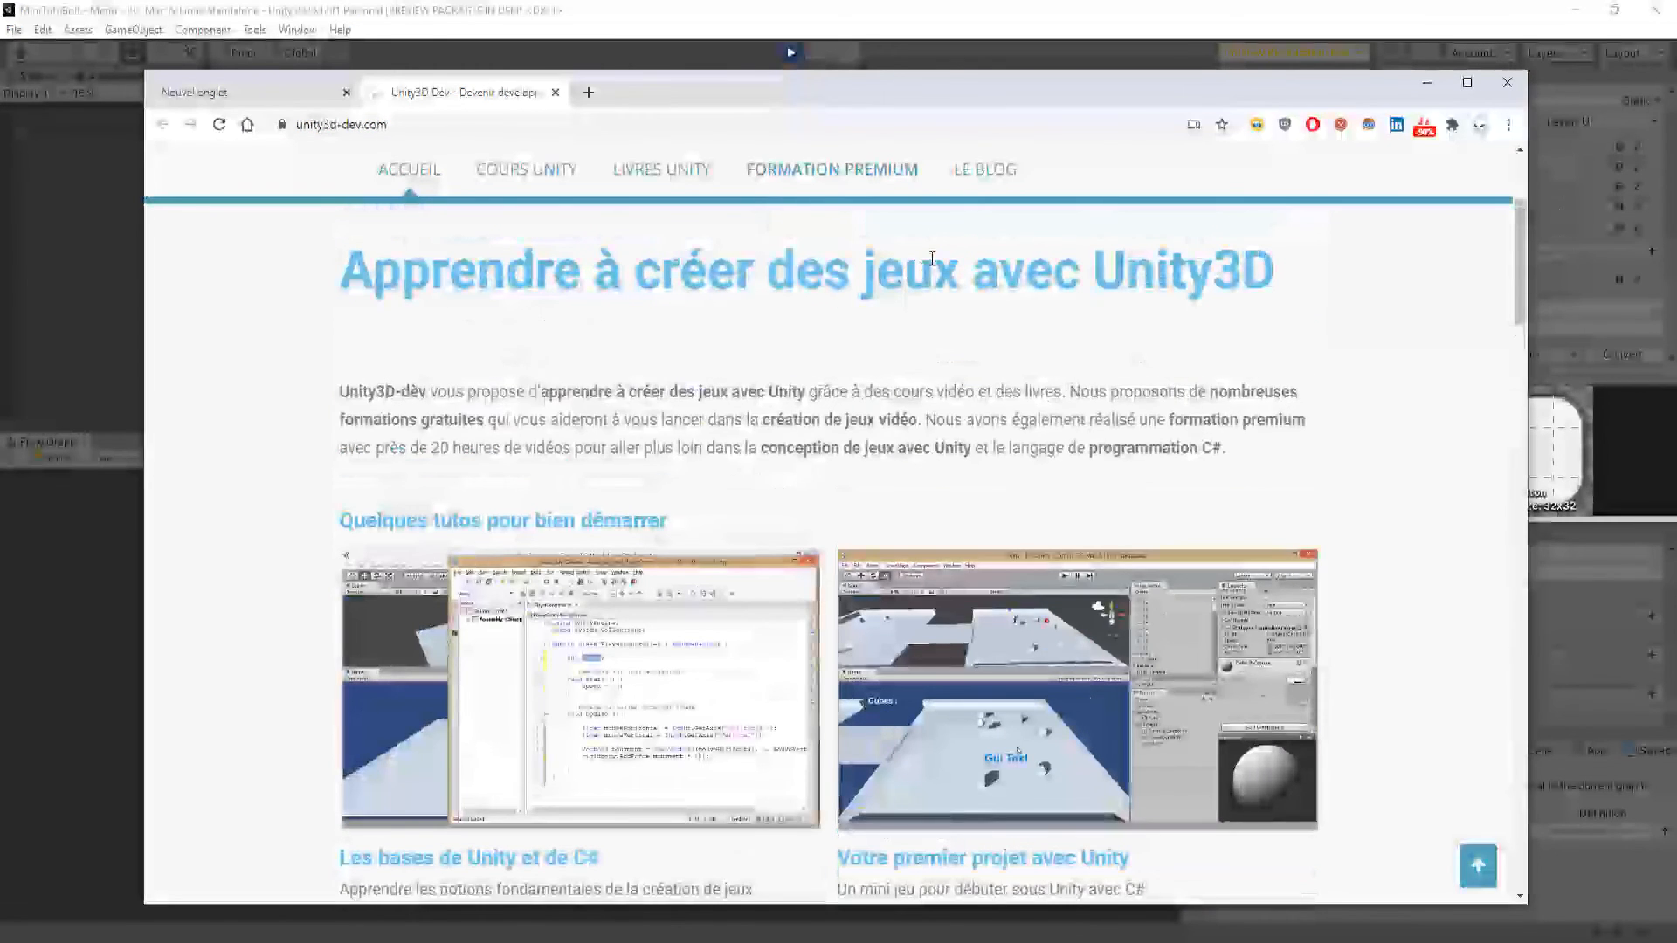
pyautogui.click(1506, 82)
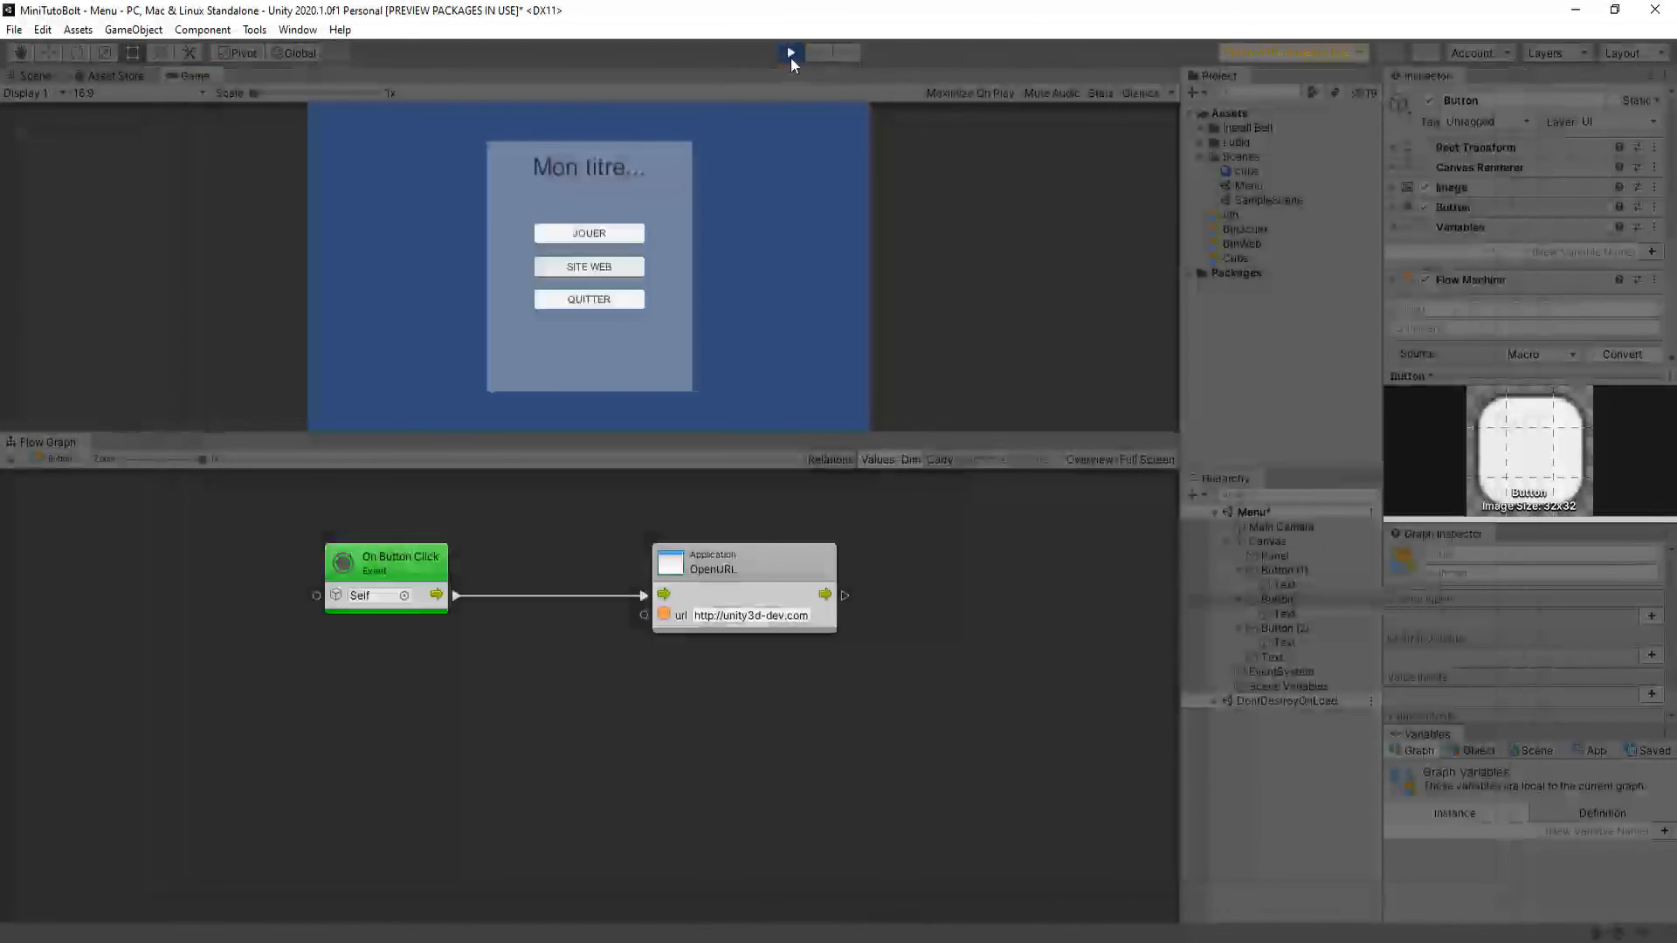
pyautogui.click(790, 54)
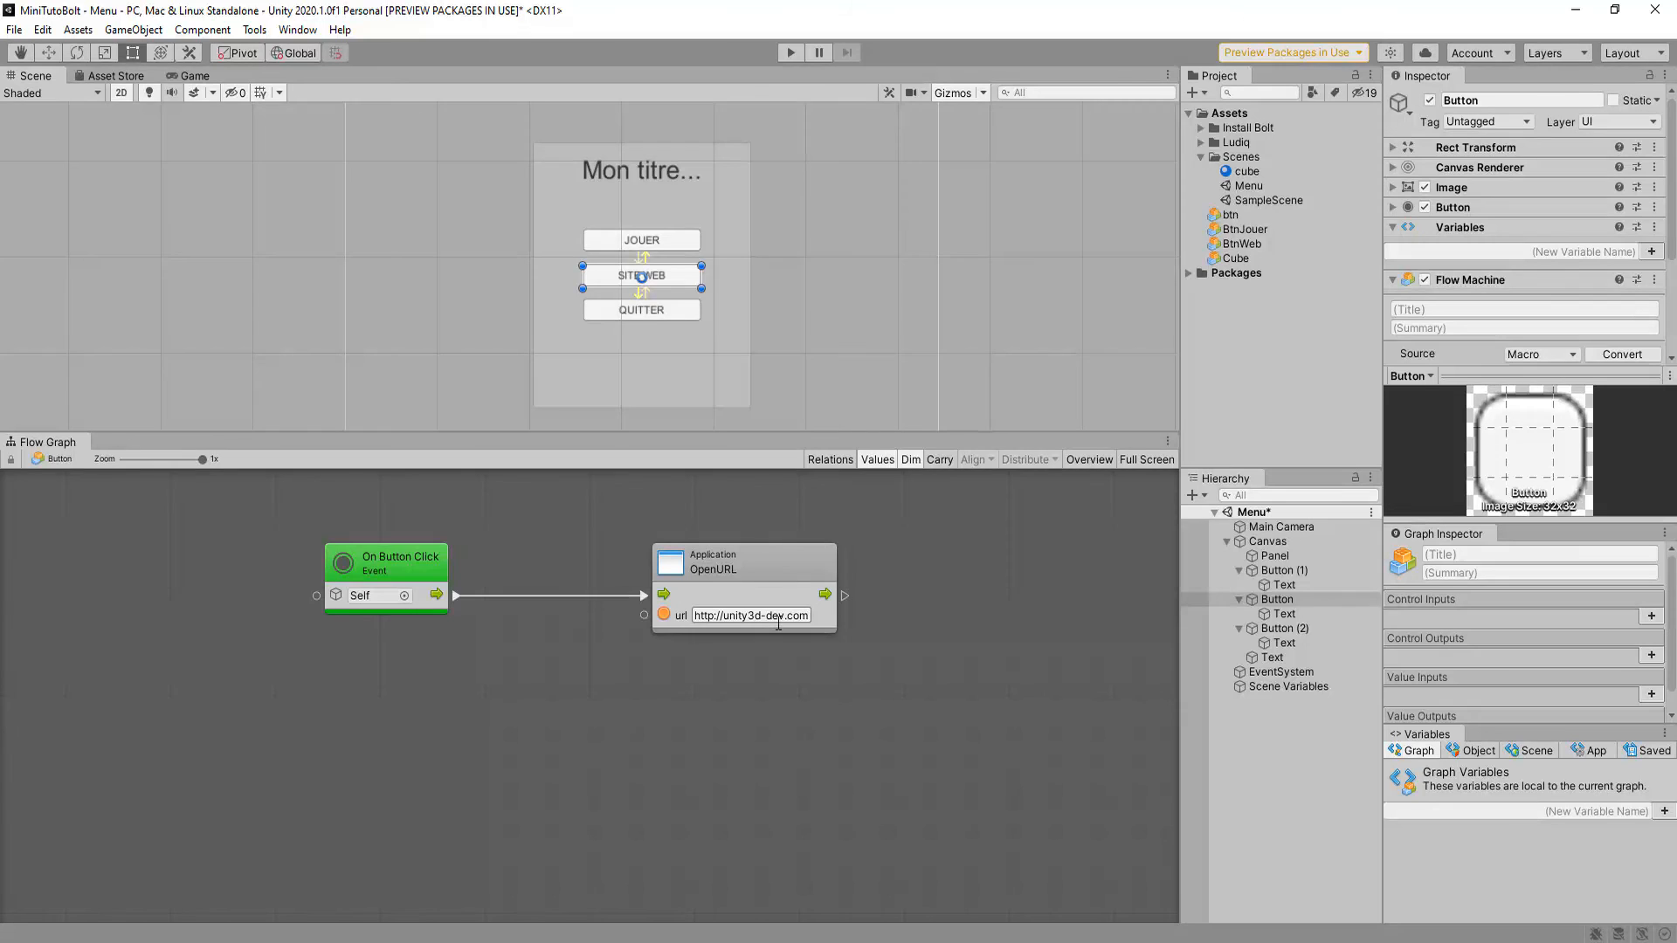
# Add a Flow Machine to the QUITTER button and create its new macro as BtnQuit in Assets.
pyautogui.click(635, 316)
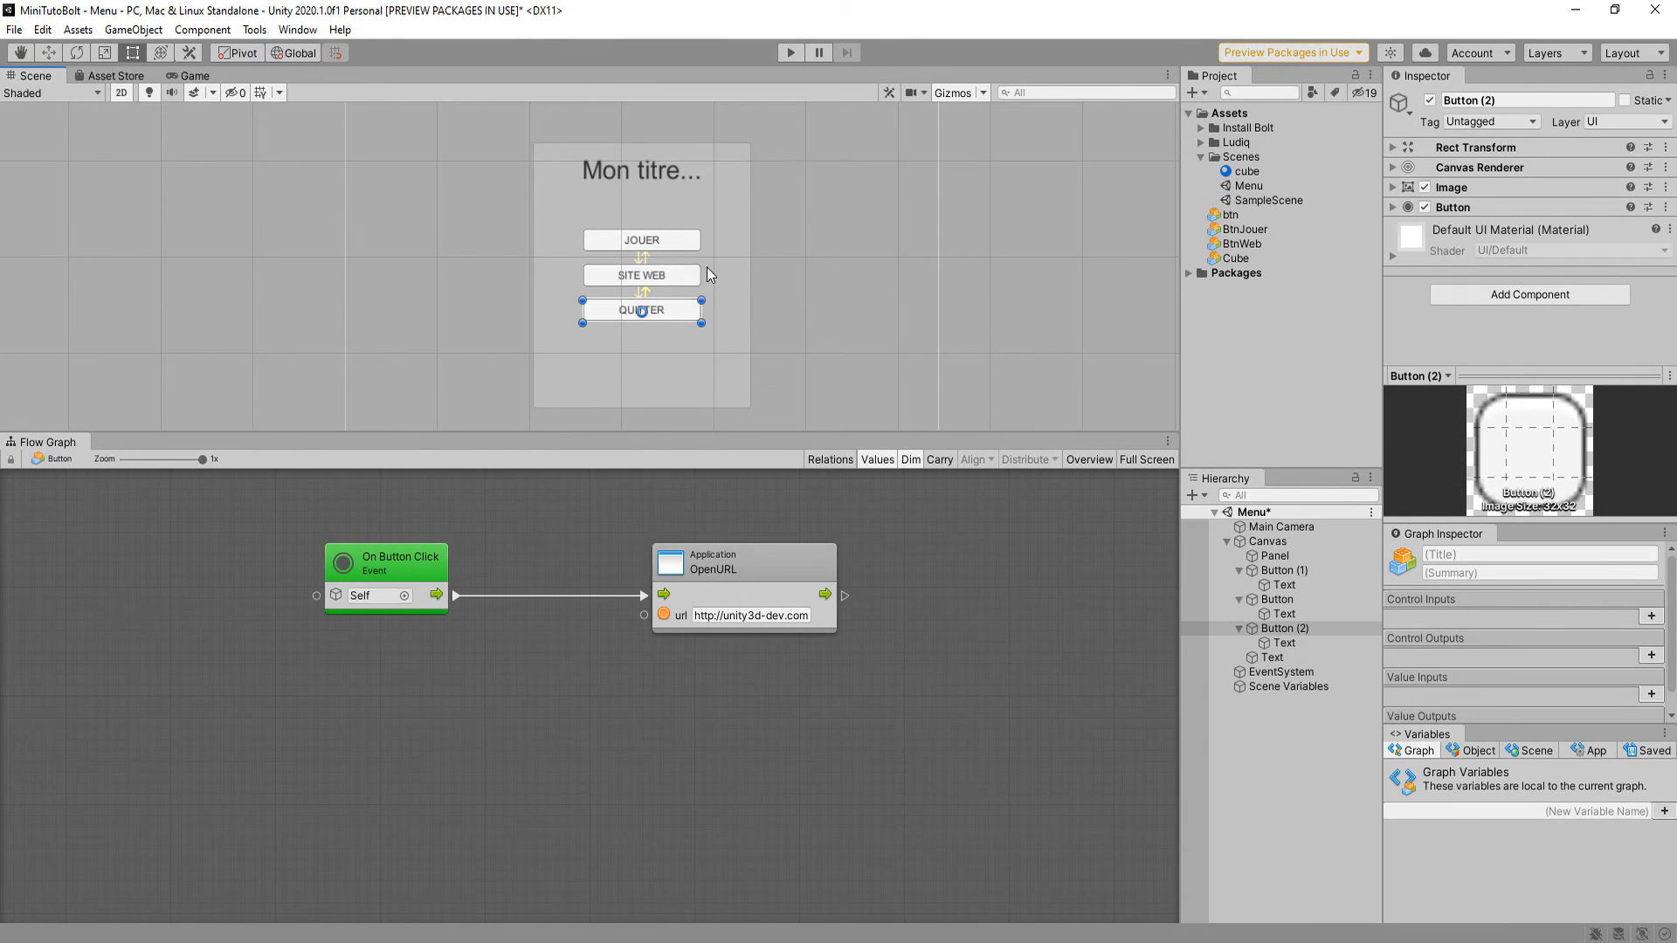
pyautogui.click(1454, 302)
pyautogui.click(1479, 354)
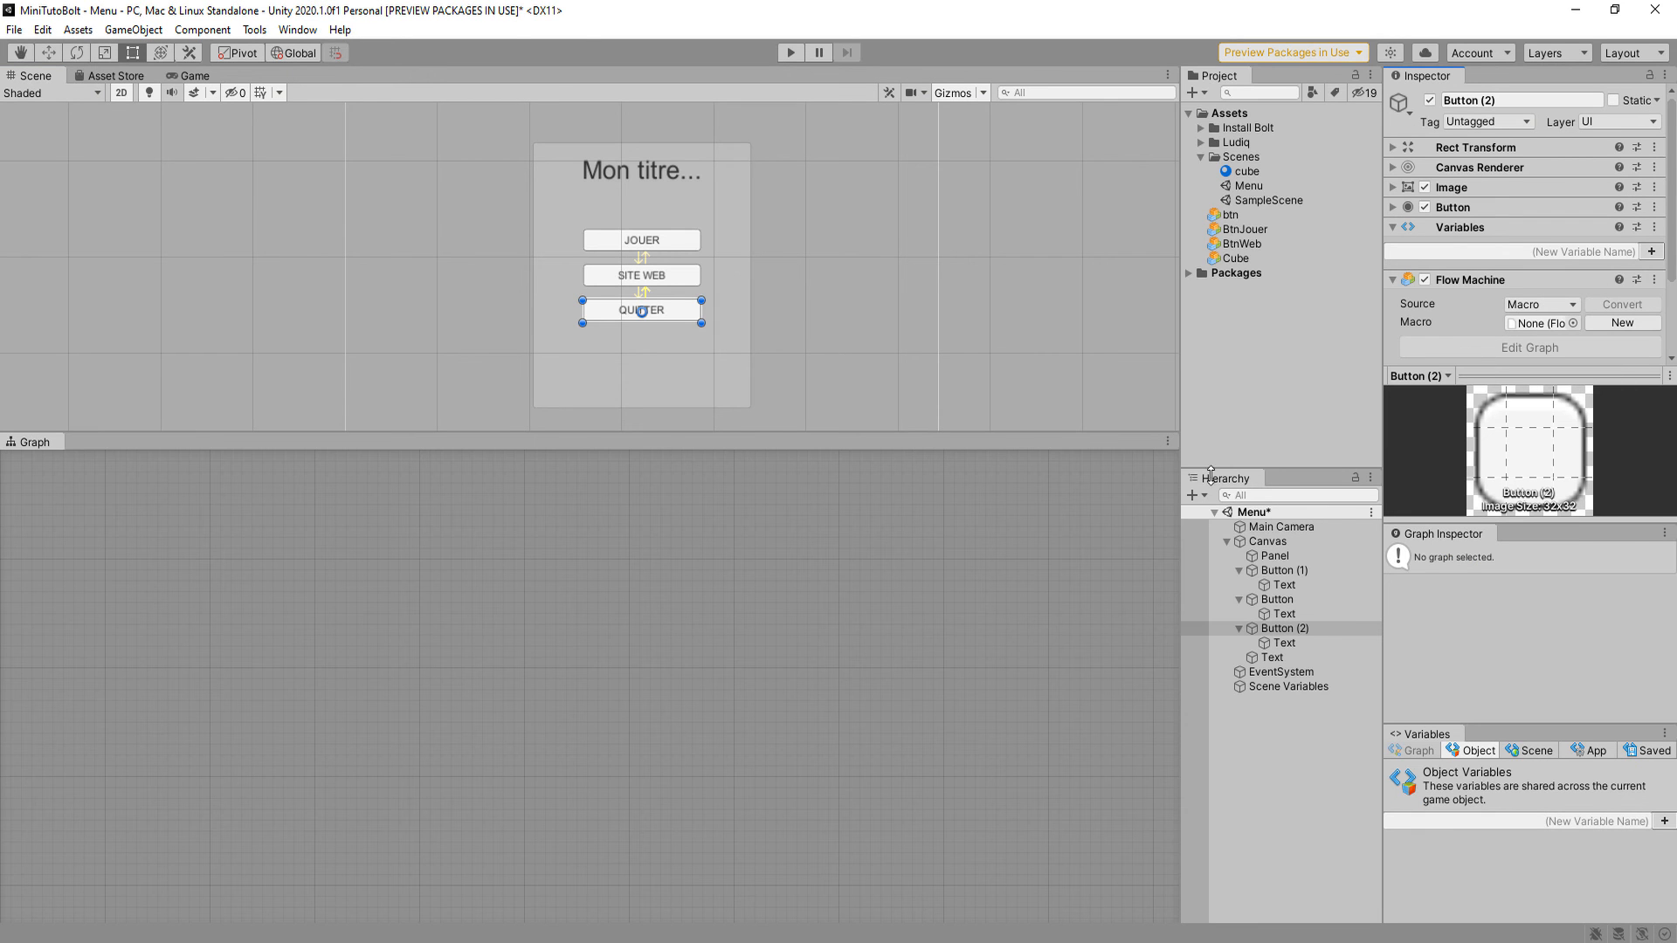
pyautogui.click(1611, 322)
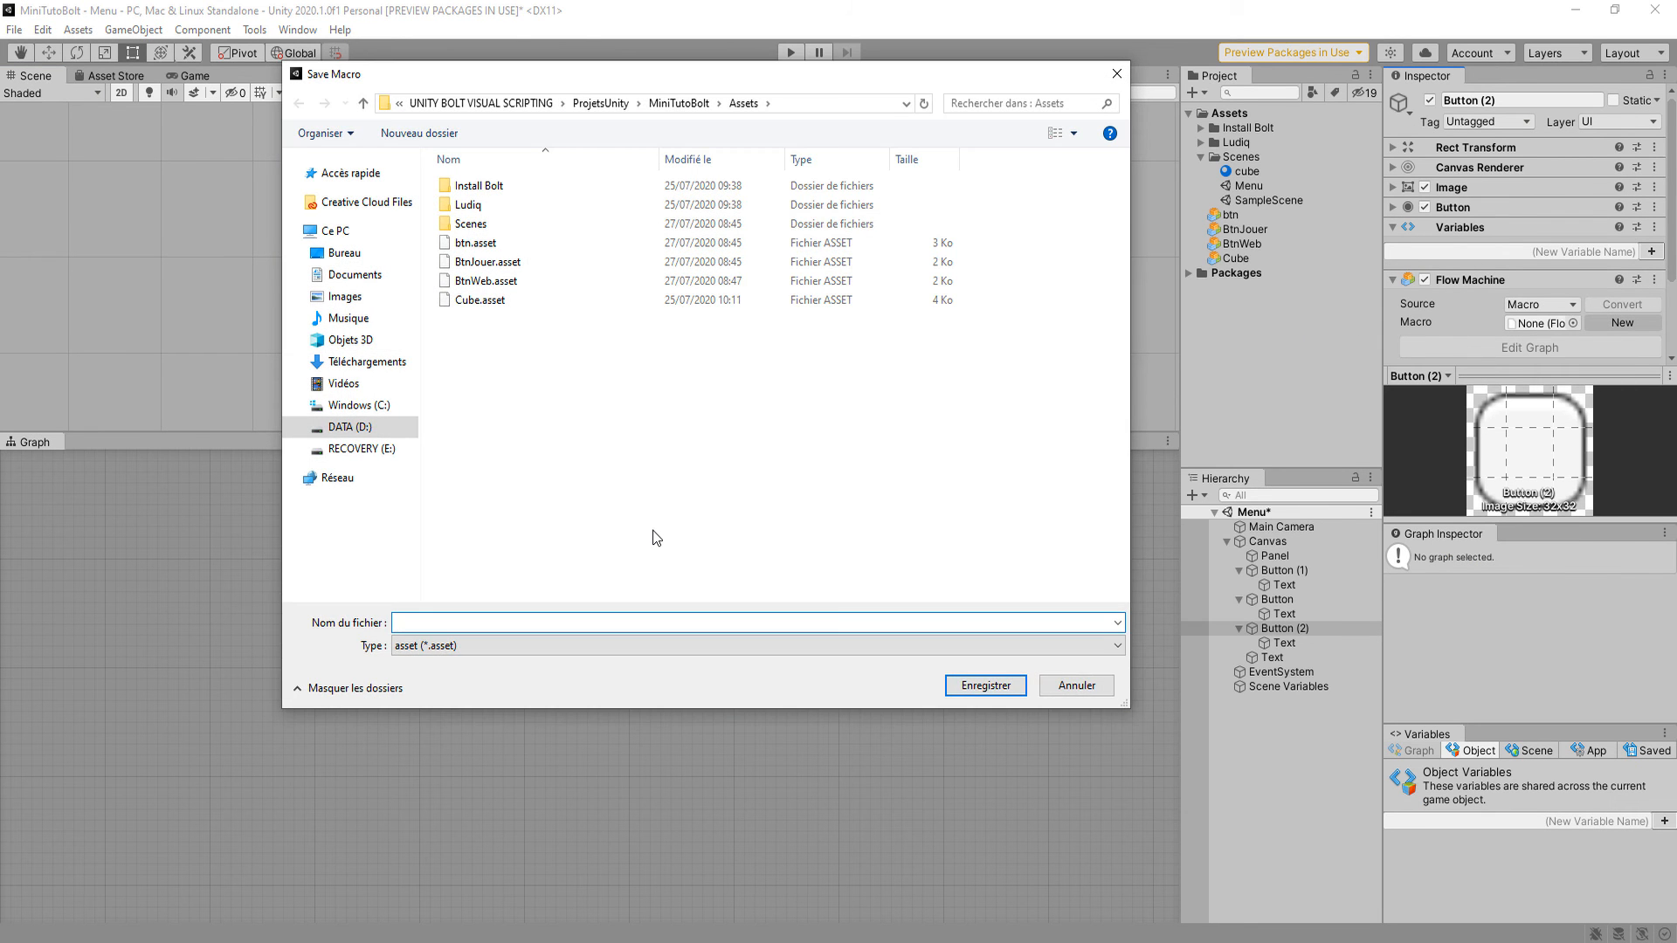
pyautogui.write('BtnQuit')
pyautogui.press('Return')
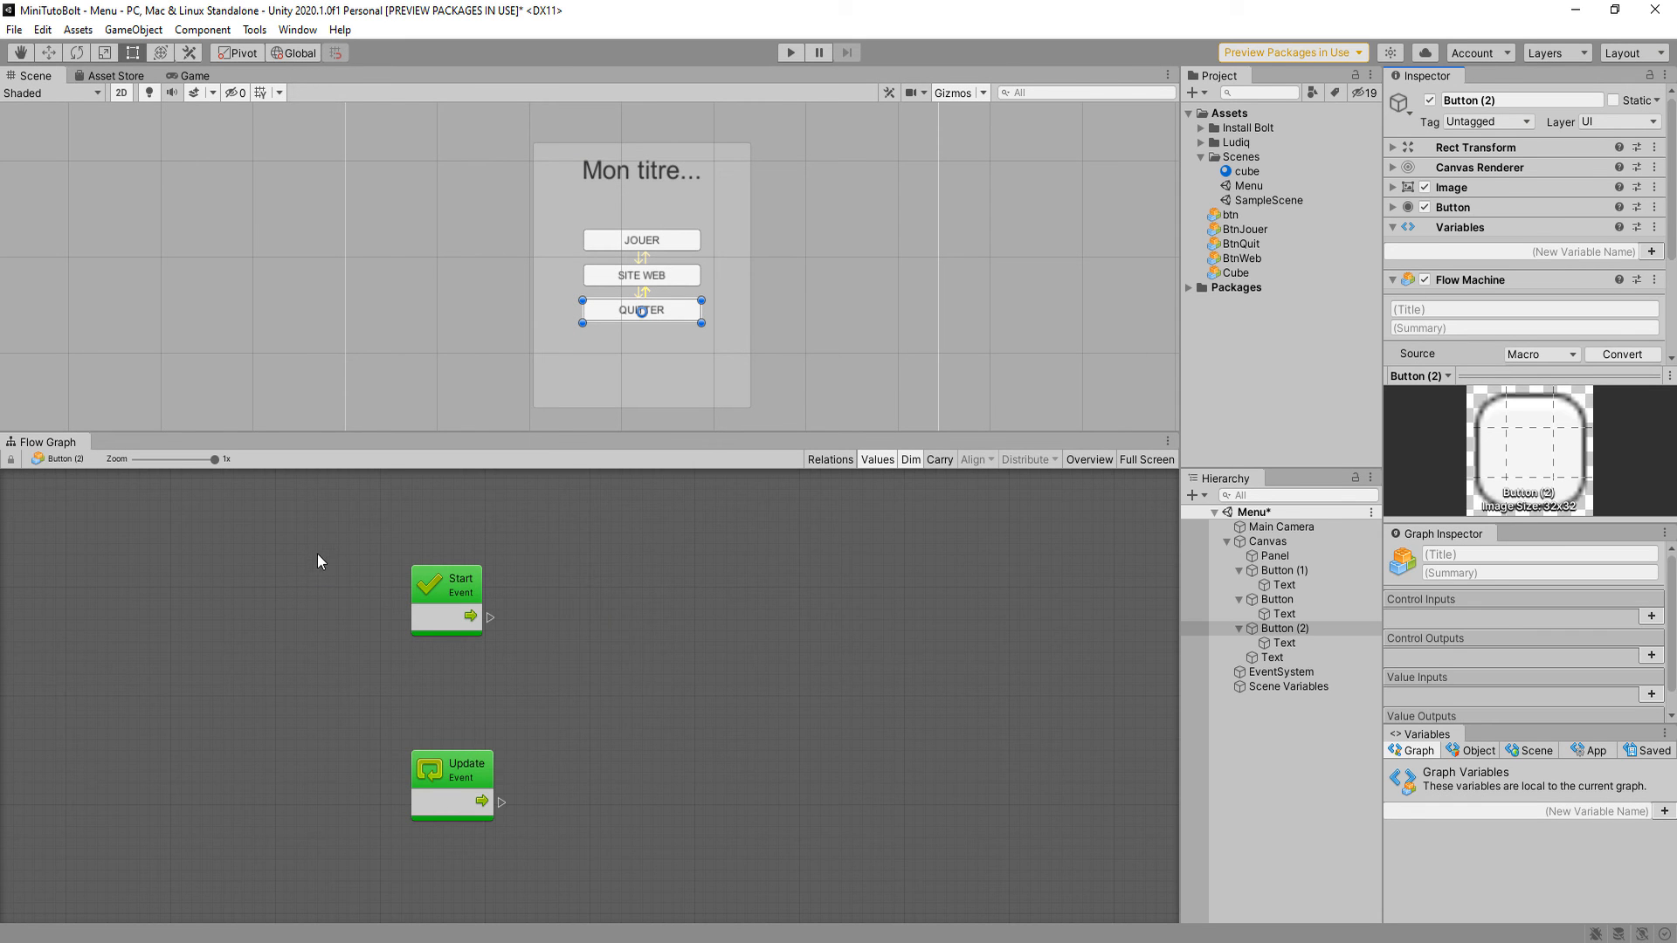
# Replace the default Start and Update events in the QUITTER button's graph with an On Button Click event.
pyautogui.moveTo(315, 549); pyautogui.dragTo(545, 922)
pyautogui.press('Delete')
pyautogui.rightClick(434, 568)
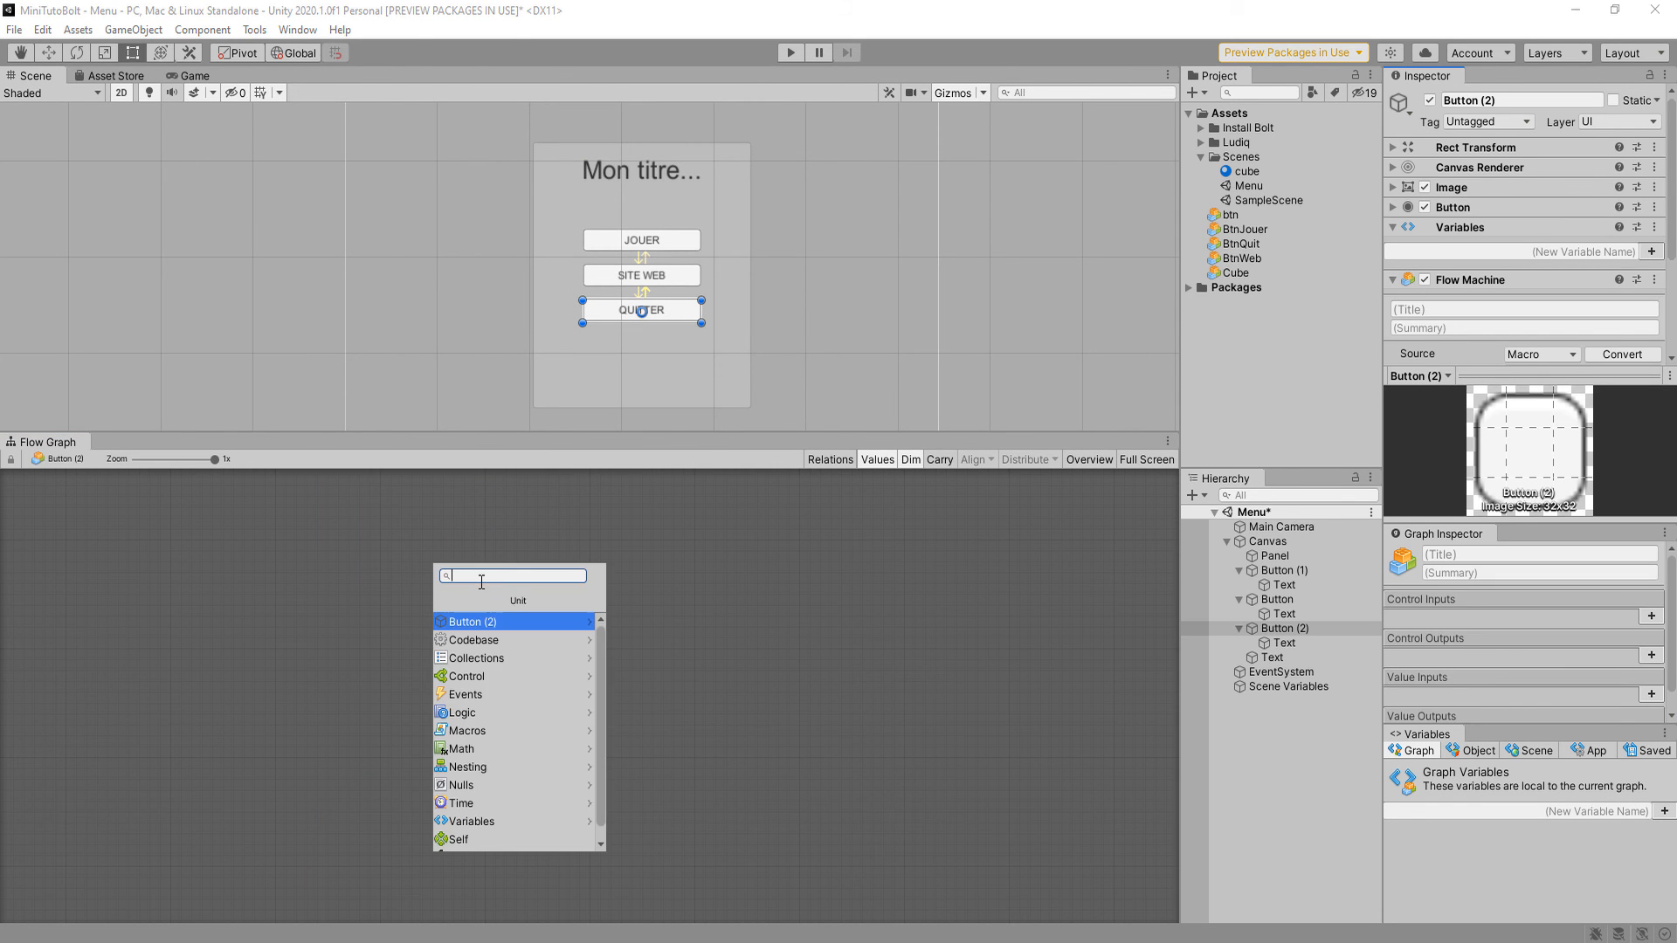
pyautogui.write('on butt')
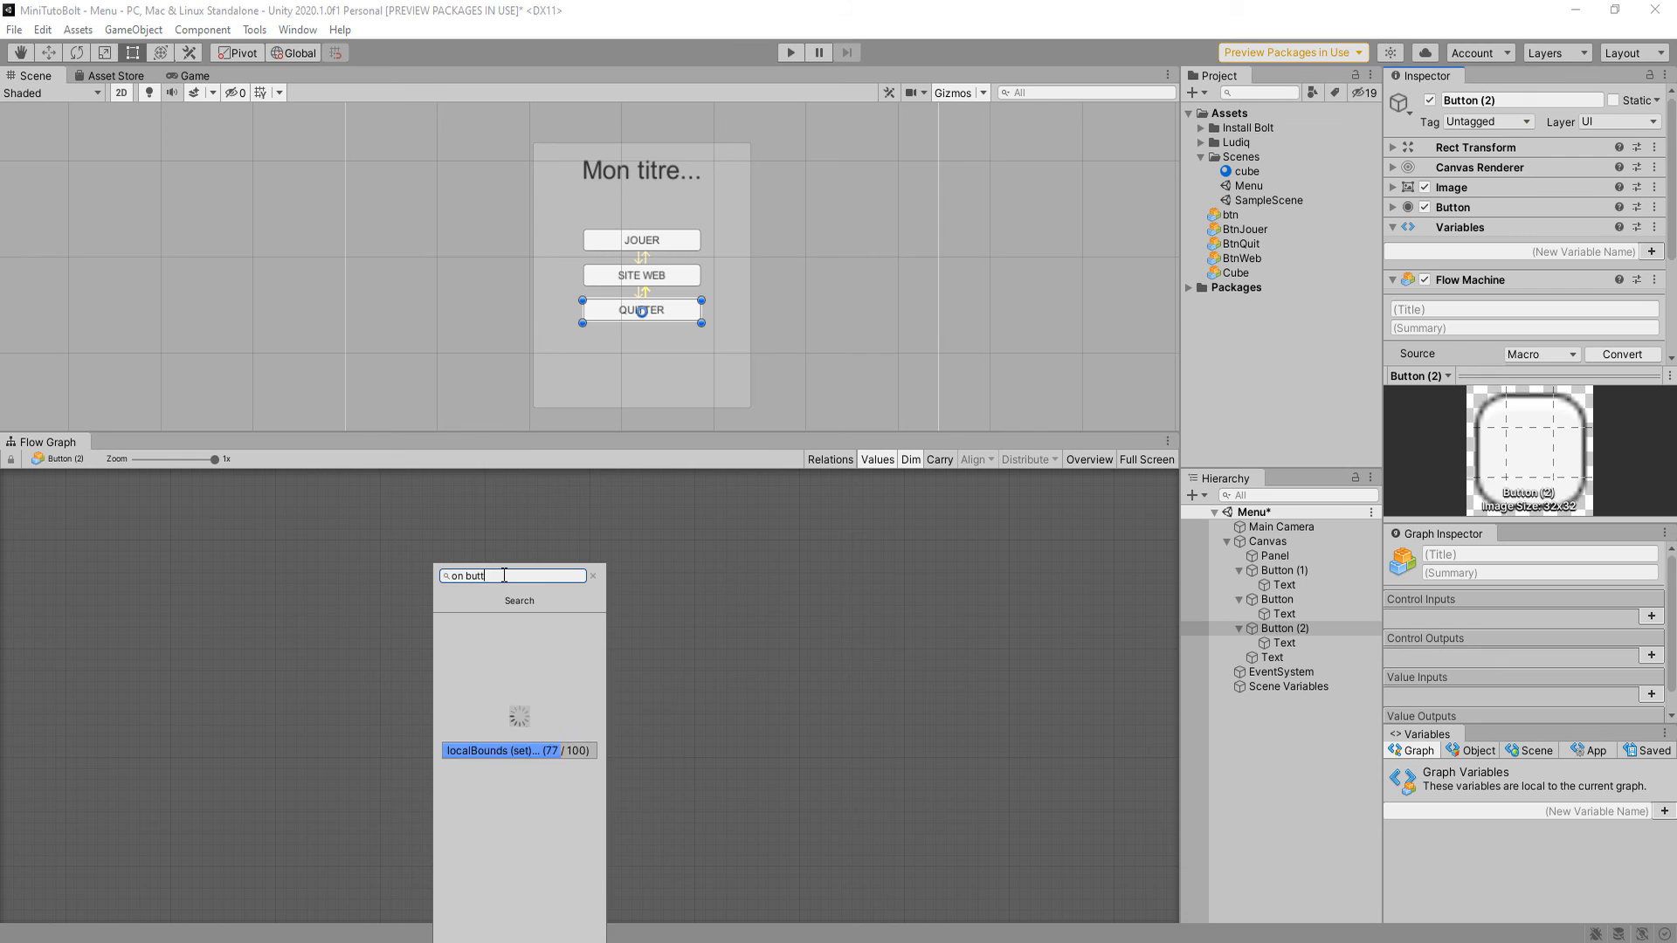
pyautogui.click(522, 619)
# Connect On Button Click's flow output to a new Application.Quit () node without exit code and move that node closer to the event.
pyautogui.moveTo(517, 572); pyautogui.dragTo(679, 605)
pyautogui.write('quit')
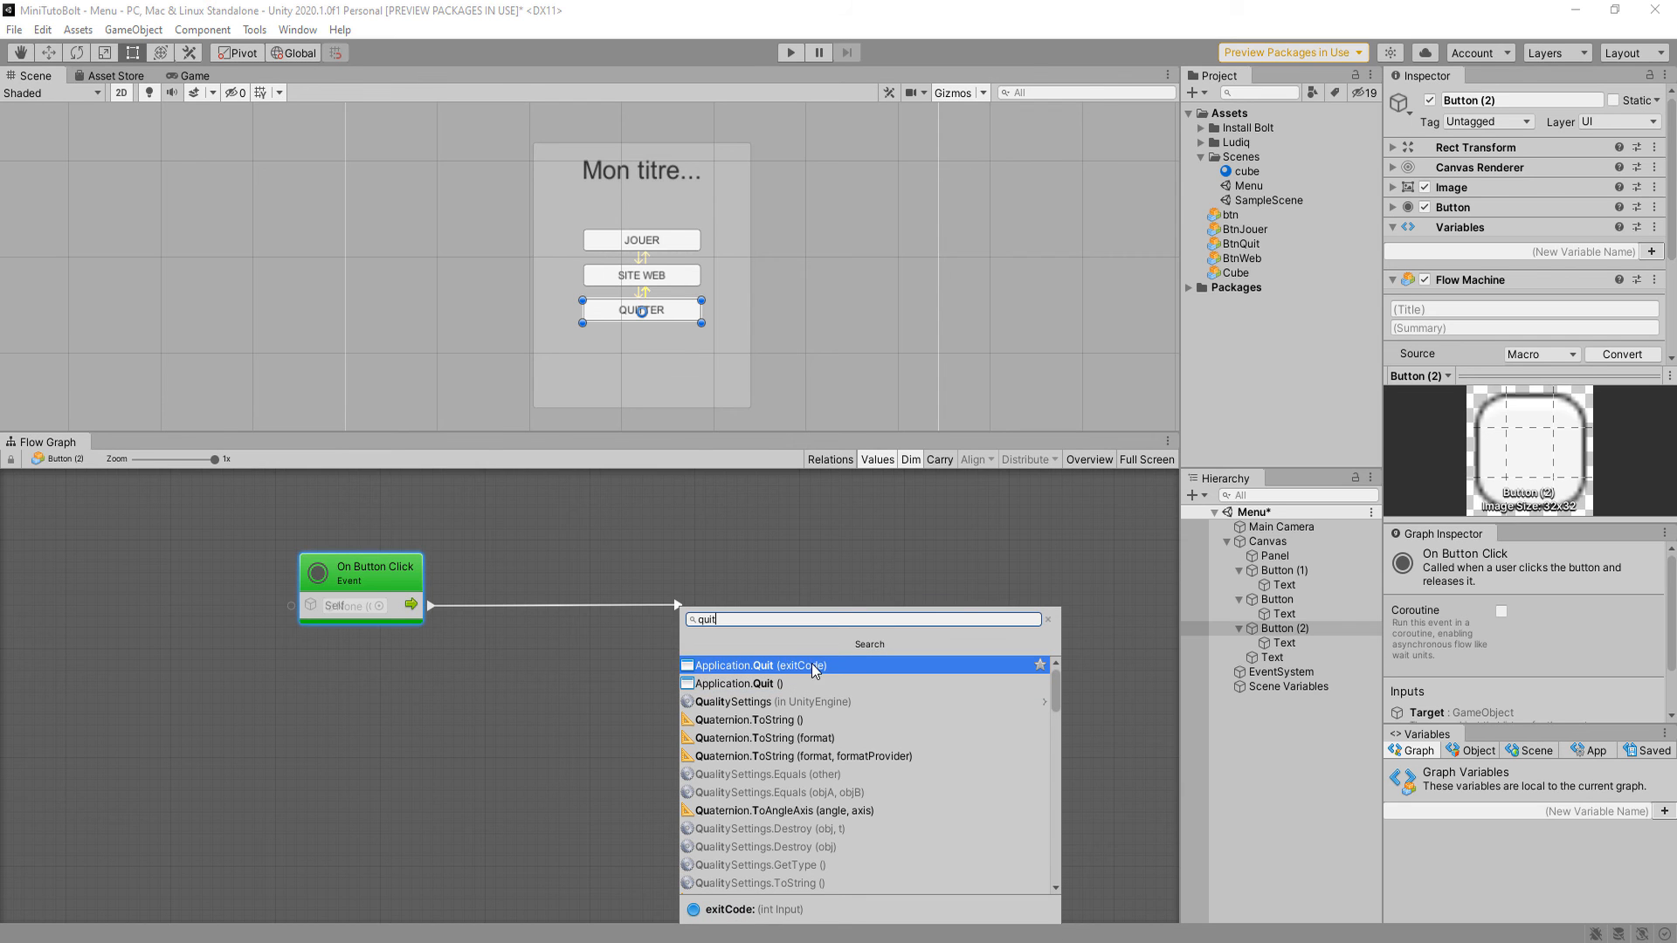
pyautogui.click(780, 688)
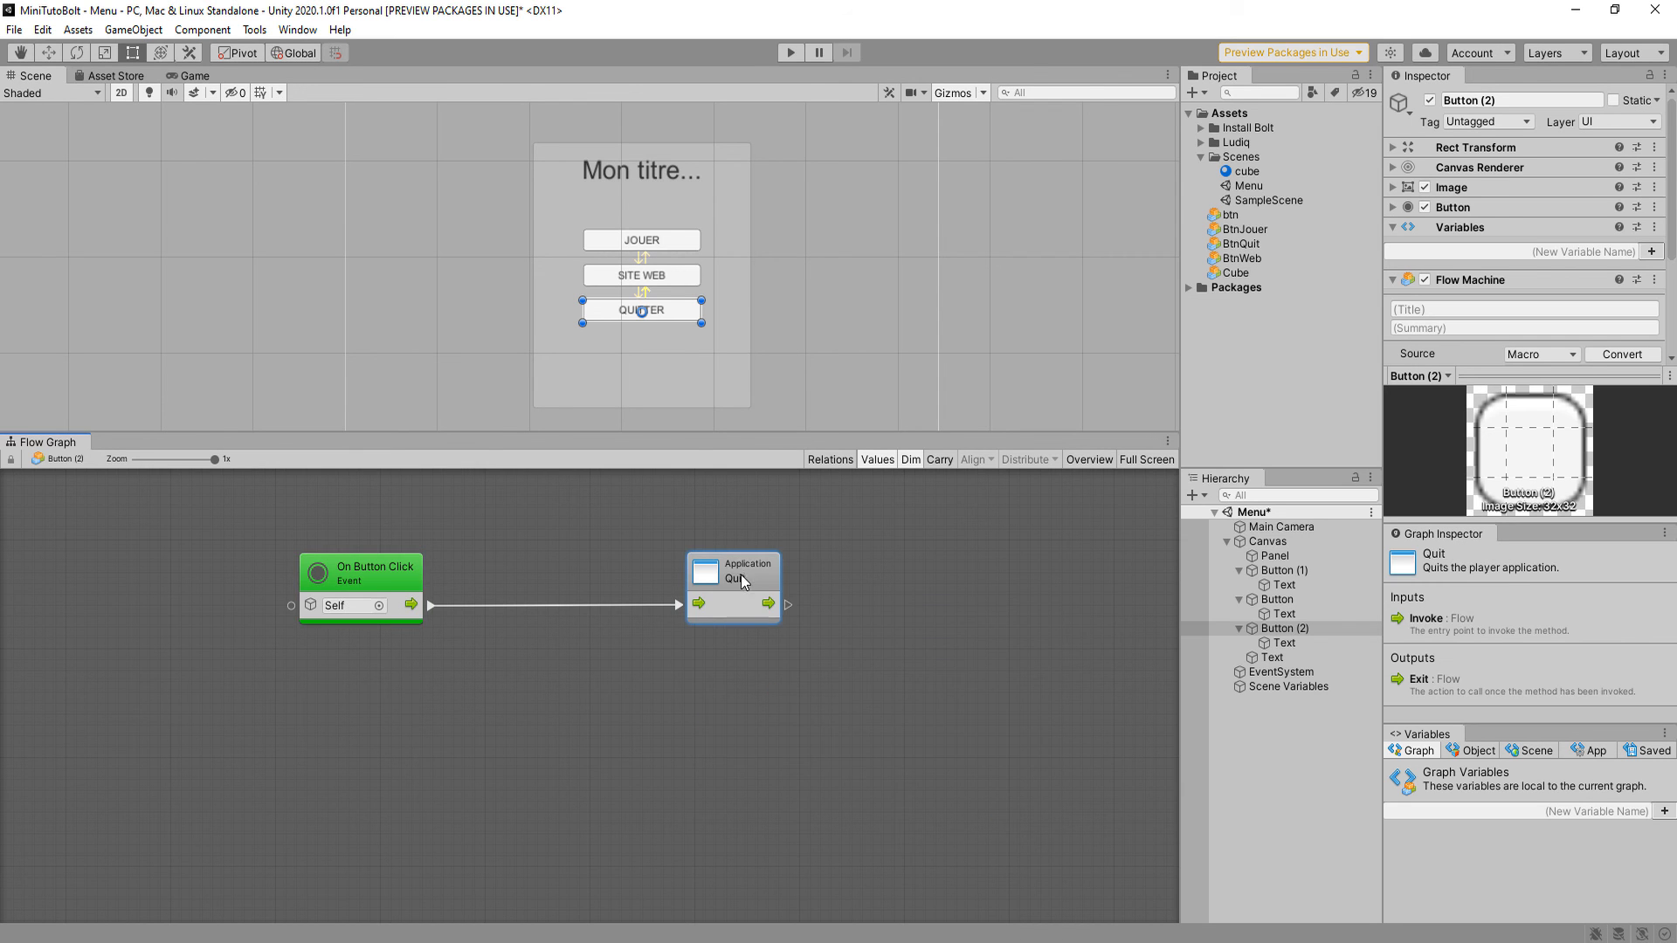
pyautogui.moveTo(745, 572); pyautogui.dragTo(600, 568)
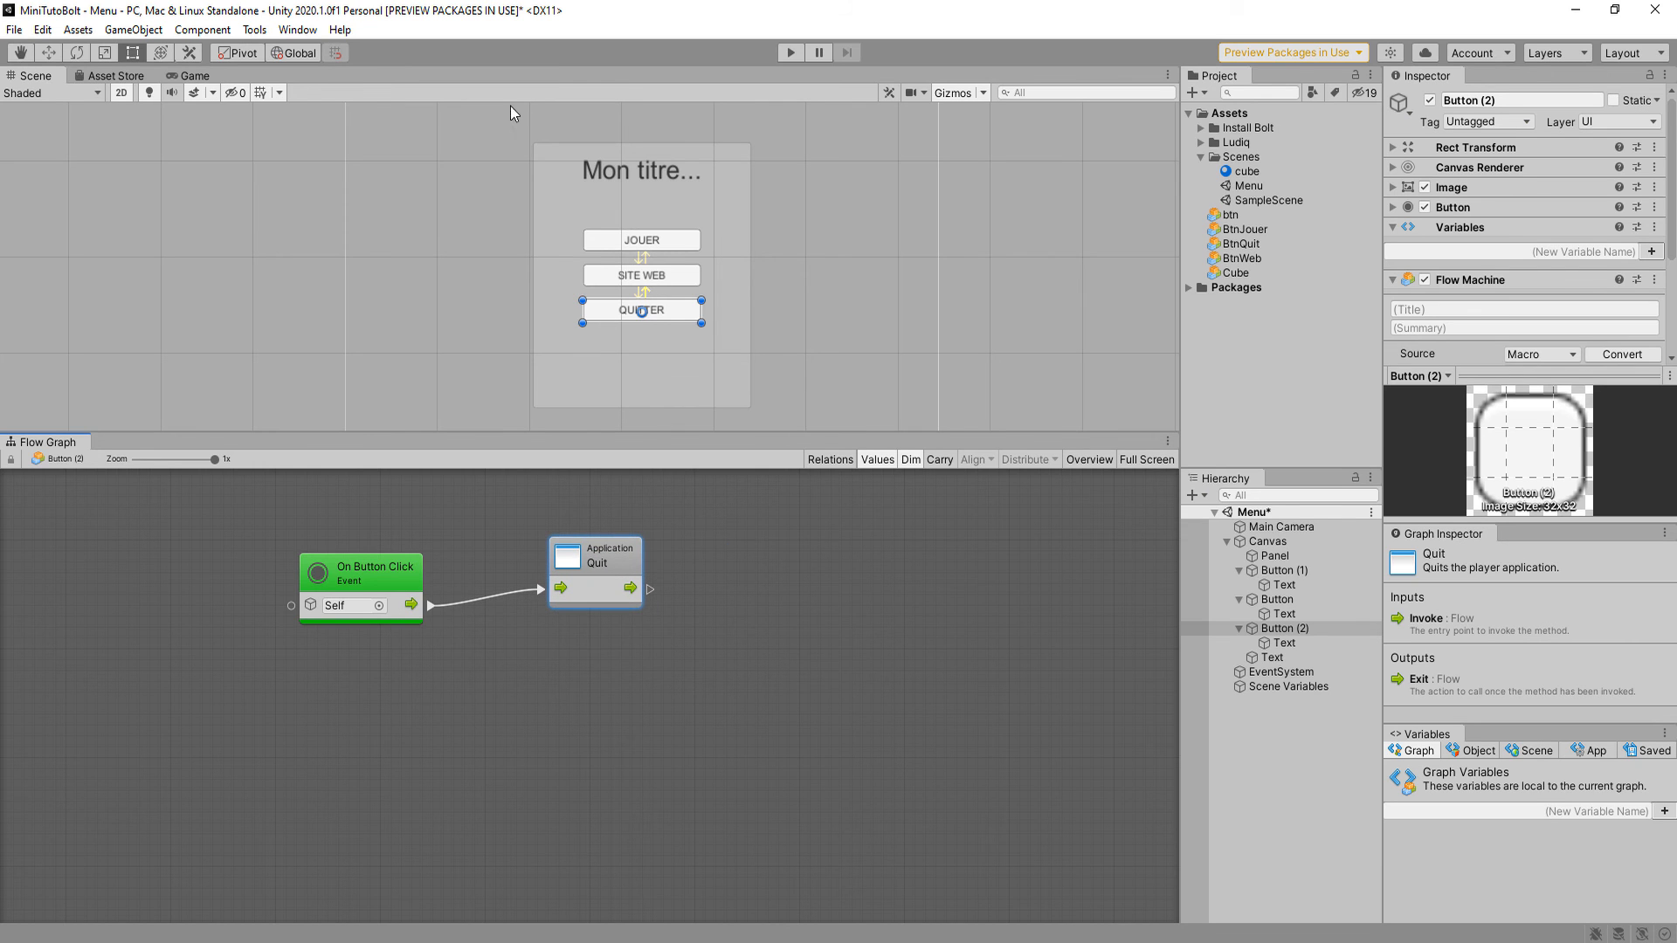
pyautogui.click(711, 590)
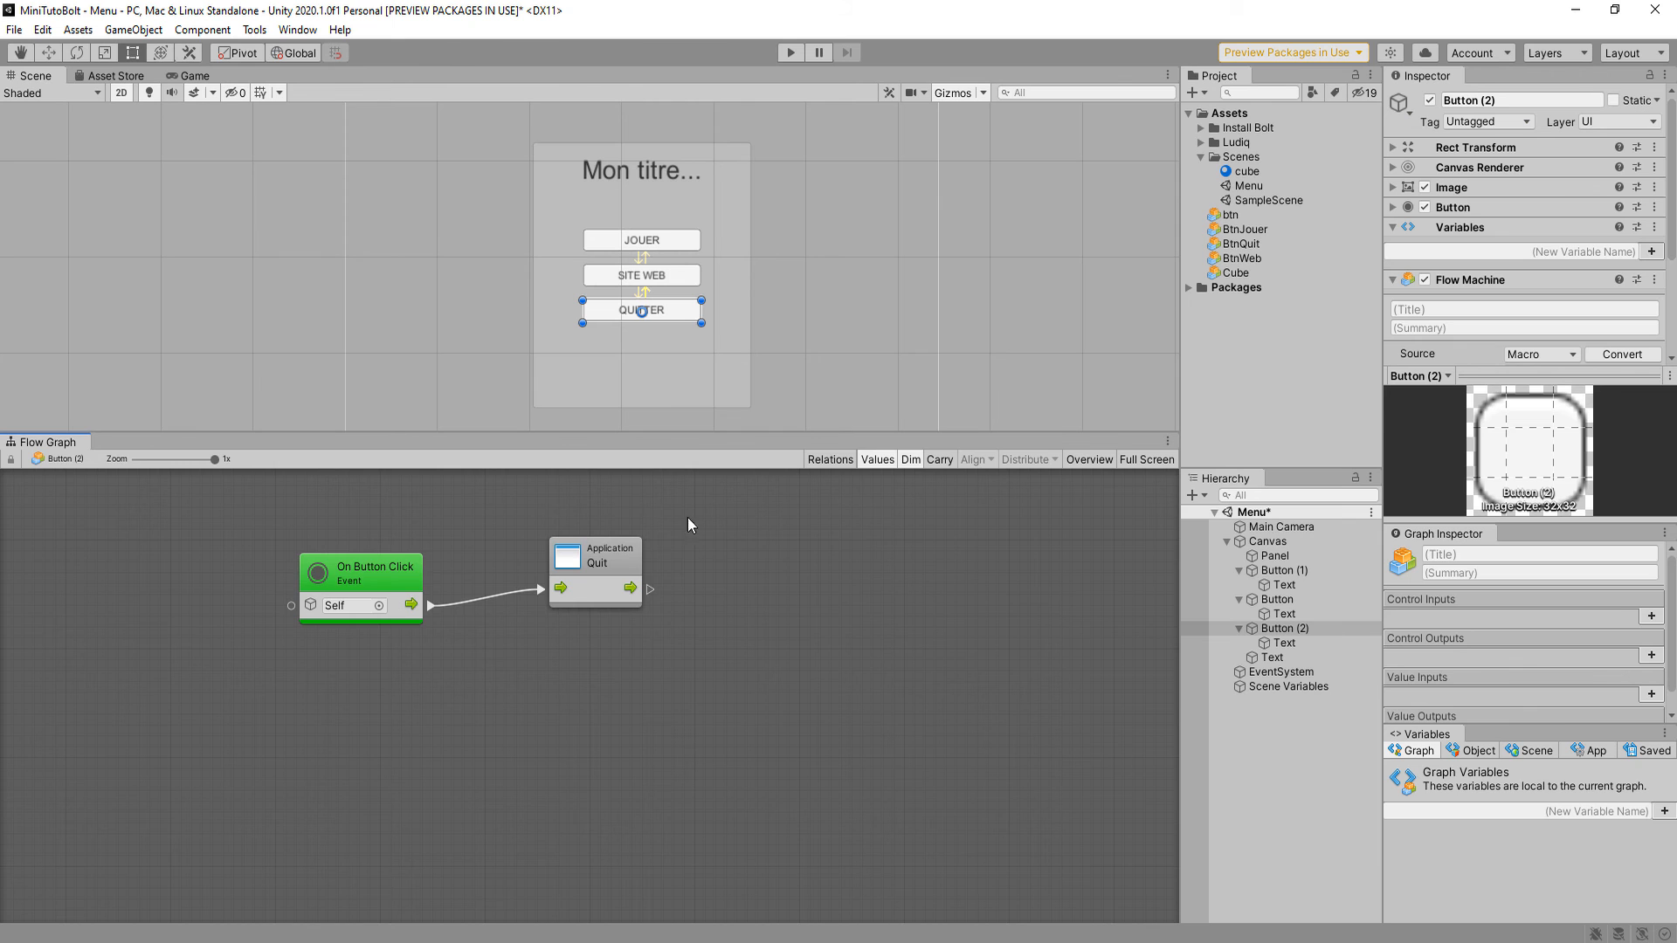
pyautogui.moveTo(716, 496); pyautogui.dragTo(291, 710)
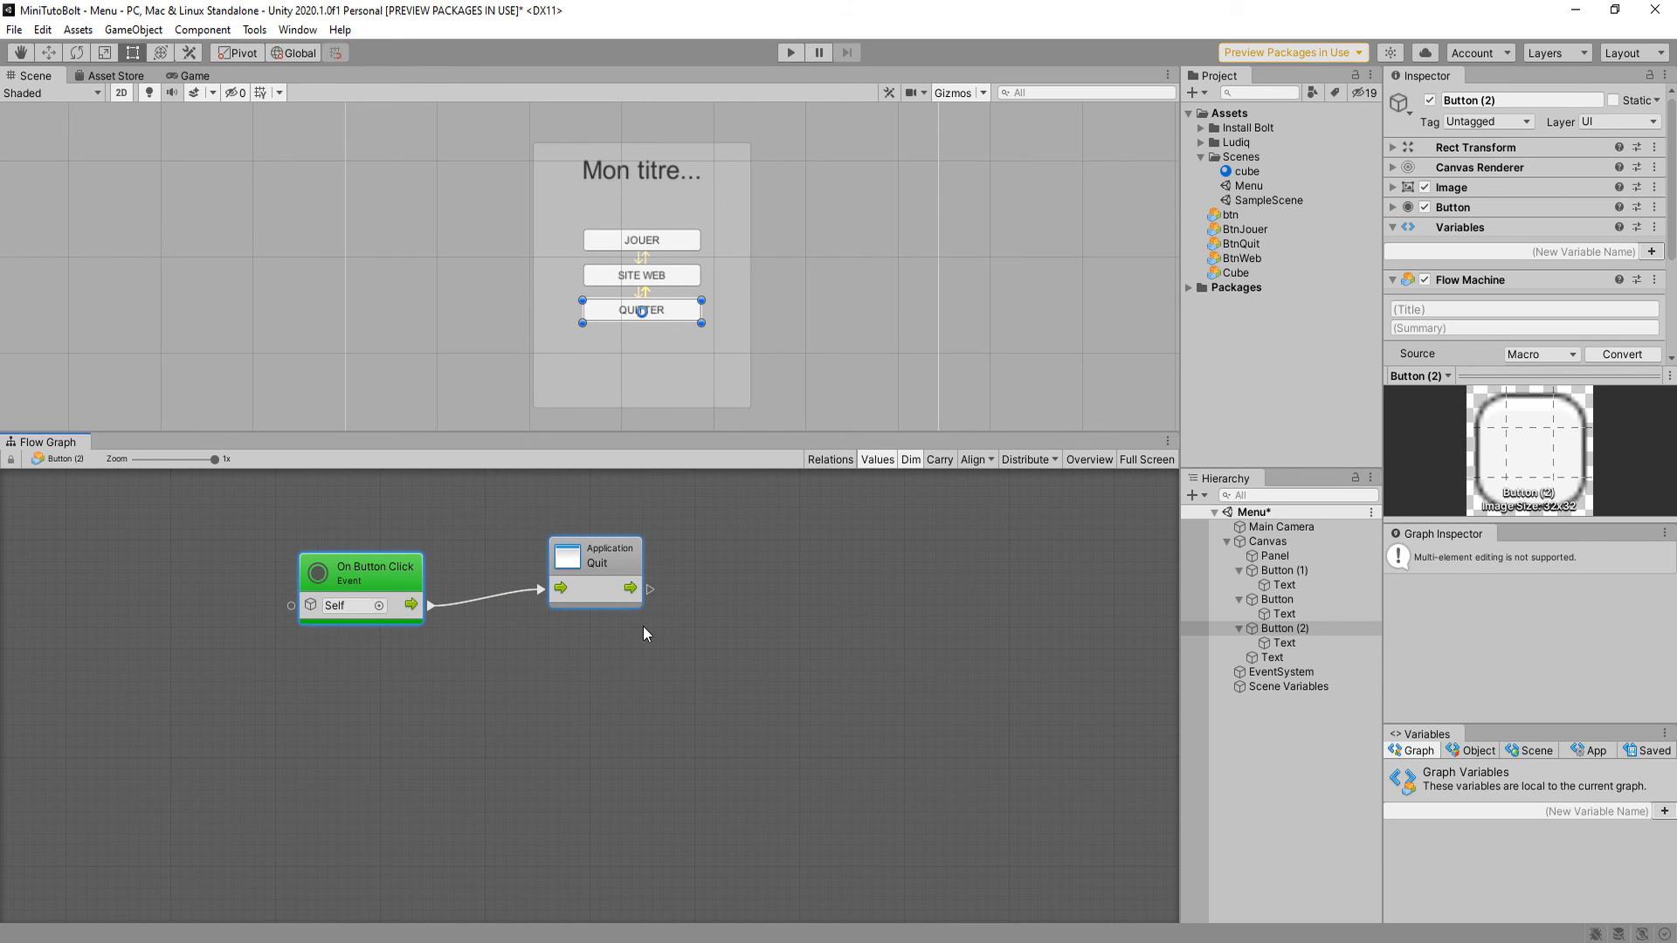
pyautogui.moveTo(231, 499); pyautogui.dragTo(709, 704)
pyautogui.click(713, 644)
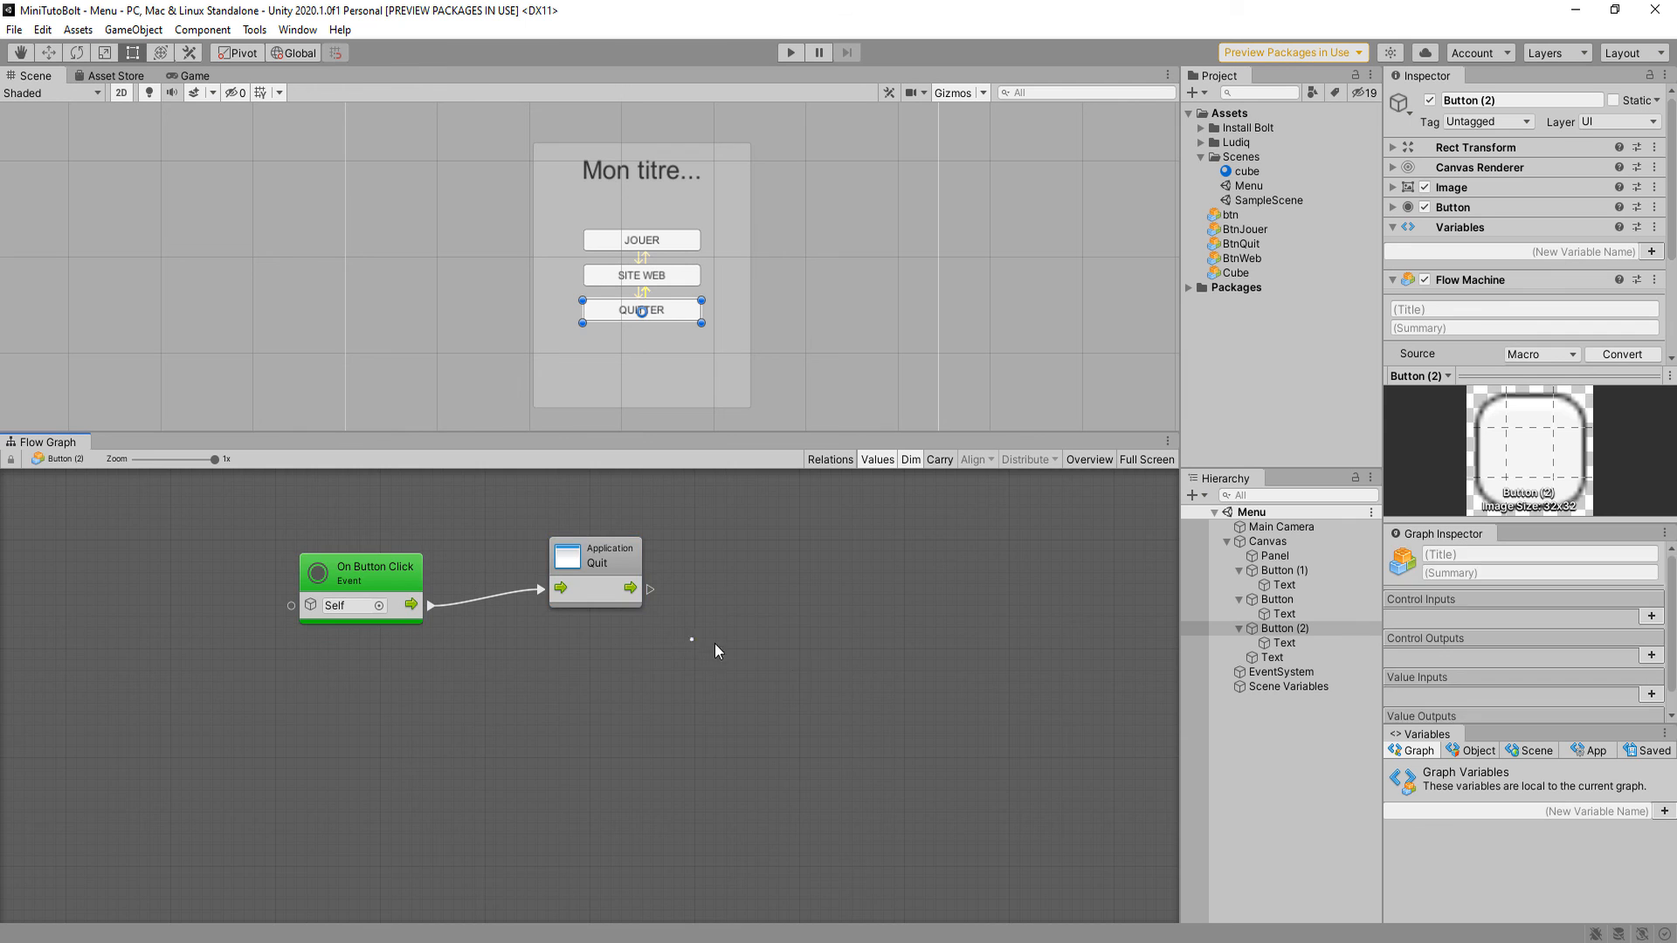
pyautogui.moveTo(791, 671); pyautogui.dragTo(512, 510)
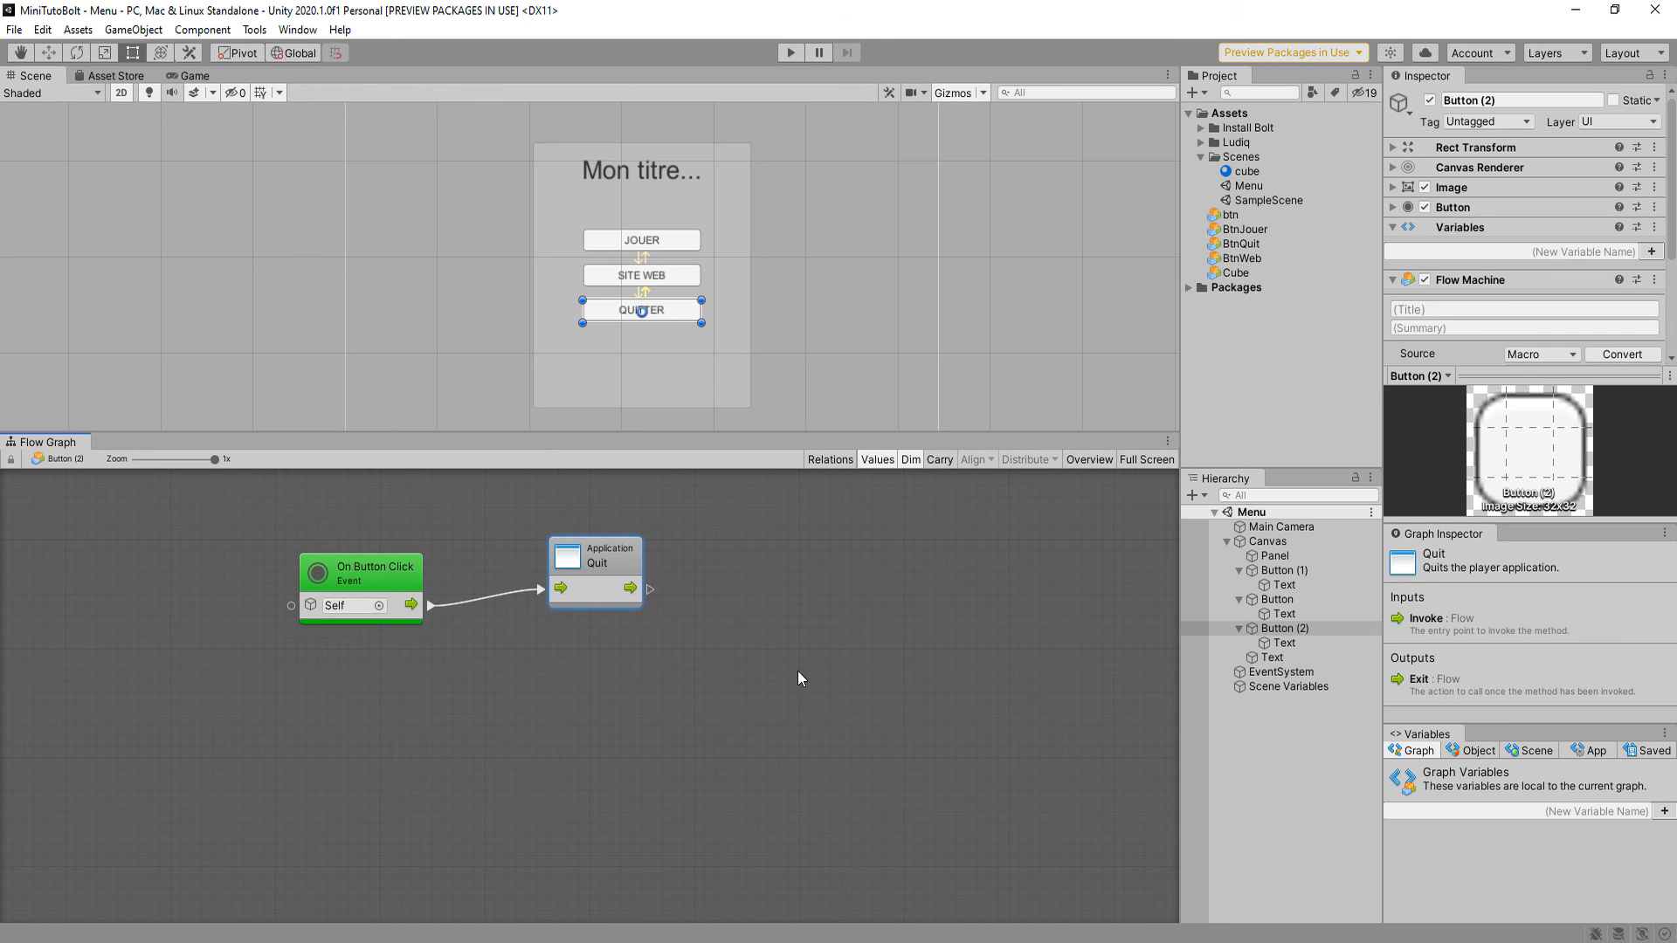
# Open SampleScene and bring up the flow graph of Cube (1), showing the empty area above its nodes.
pyautogui.doubleClick(1258, 201)
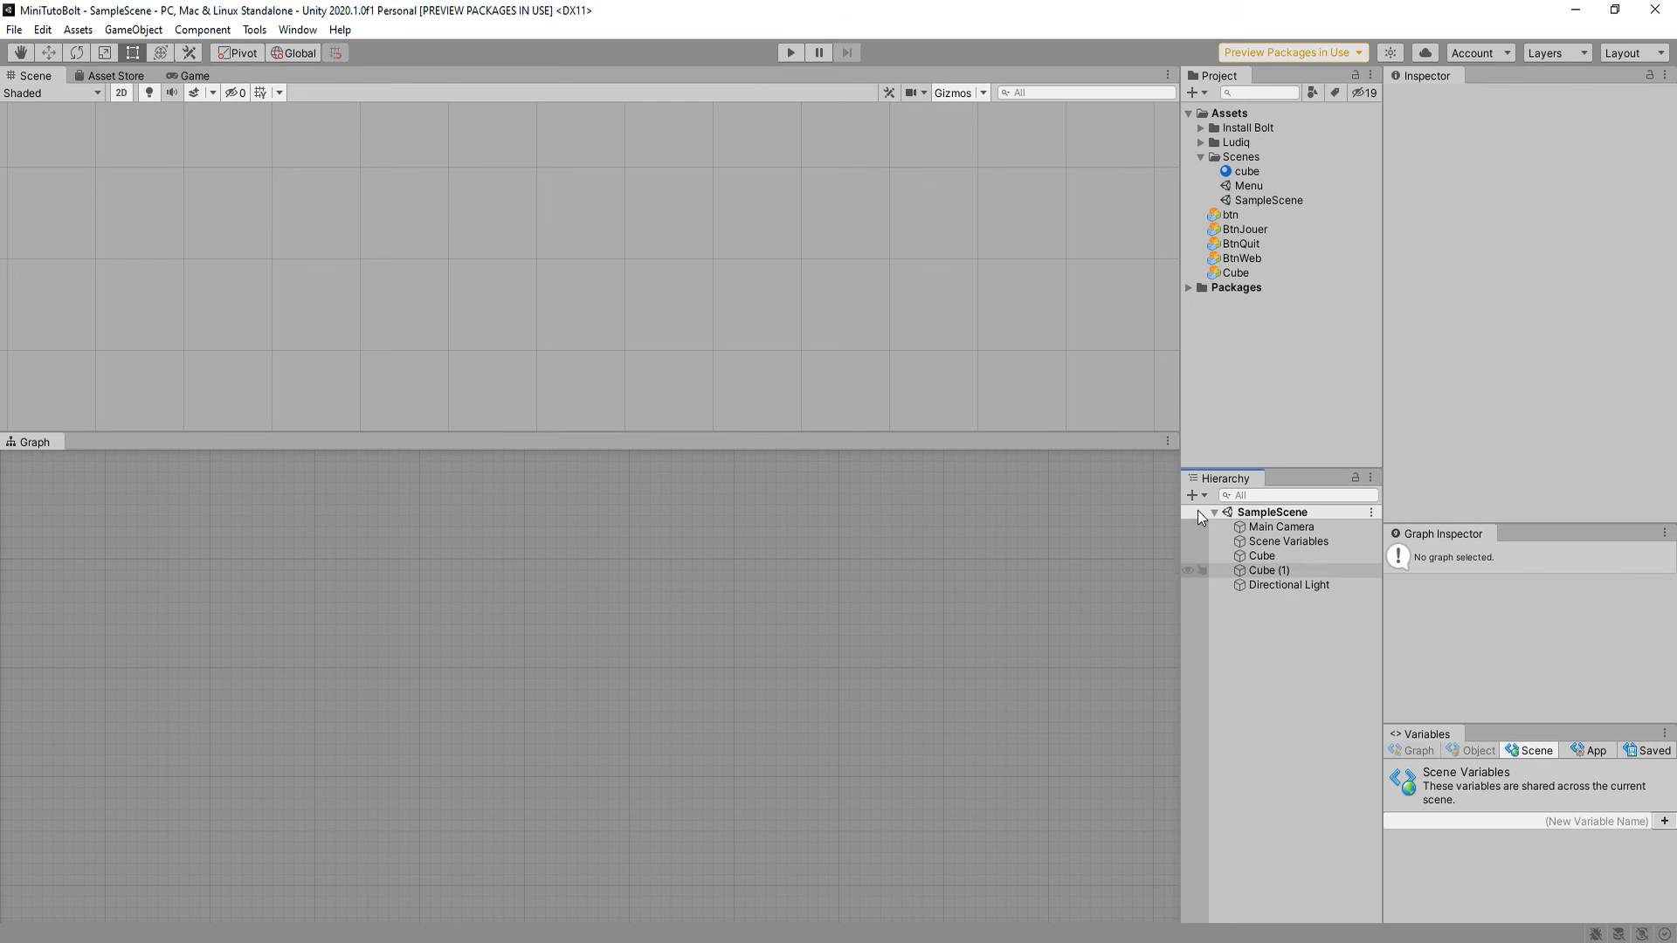
pyautogui.doubleClick(1313, 568)
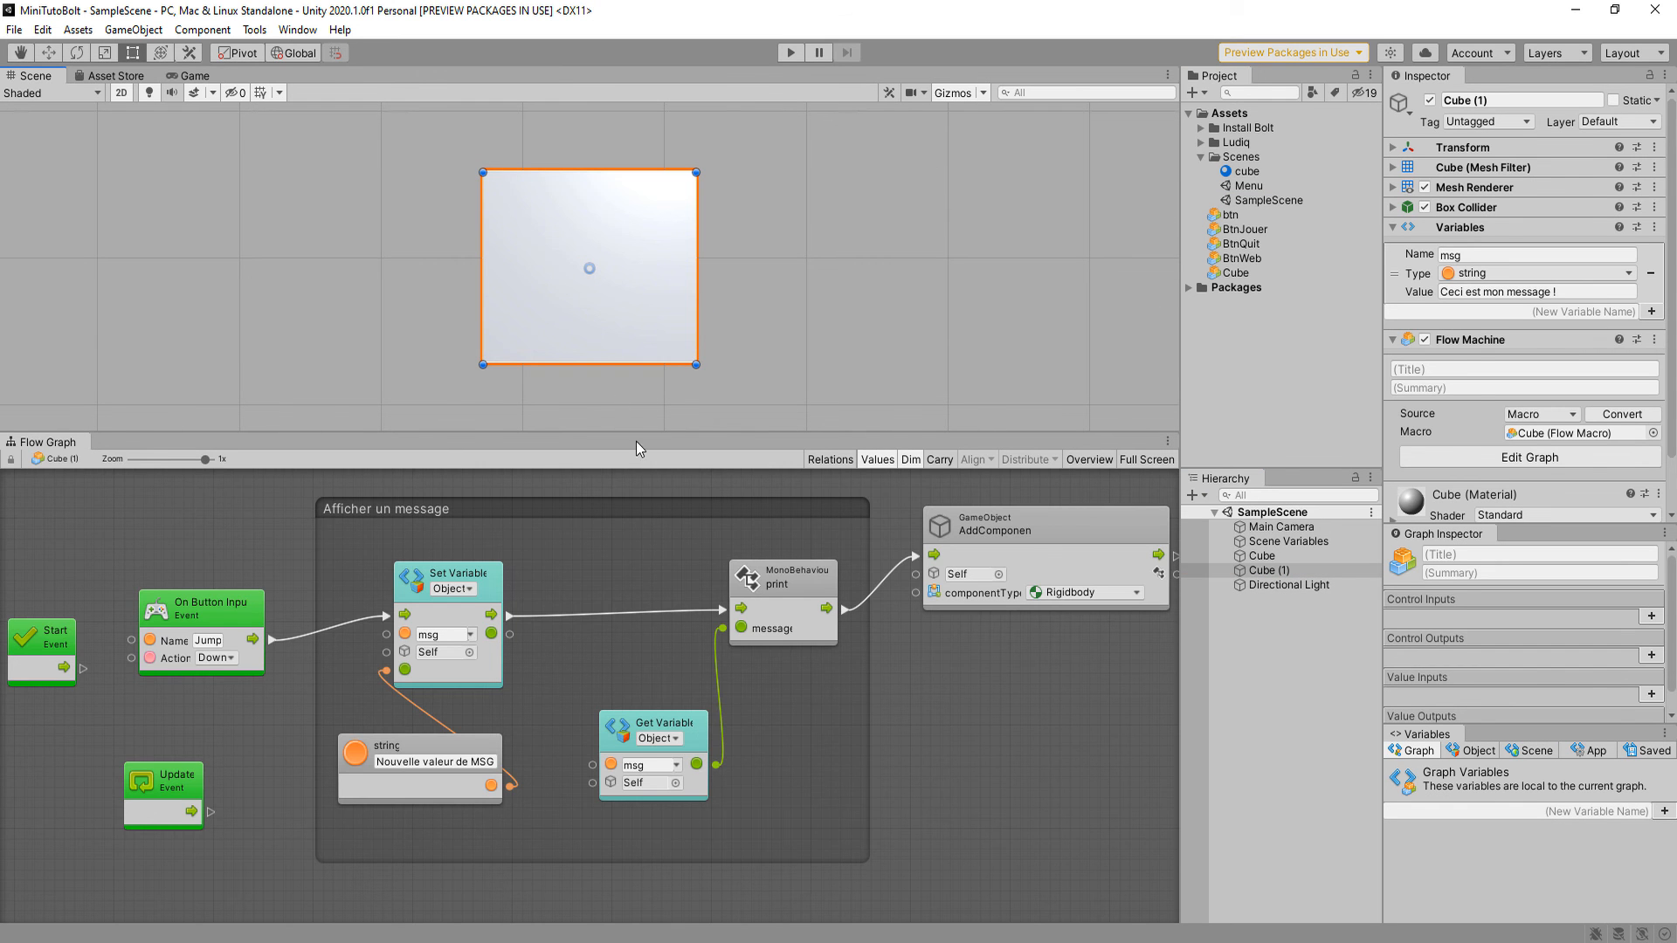
pyautogui.keyDown('ctrl'); pyautogui.scroll(-10, 524, 651); pyautogui.keyUp('ctrl')
pyautogui.keyDown('ctrl'); pyautogui.scroll(10, 515, 646); pyautogui.keyUp('ctrl')
pyautogui.moveTo(451, 656); pyautogui.dragTo(383, 863, button='middle')
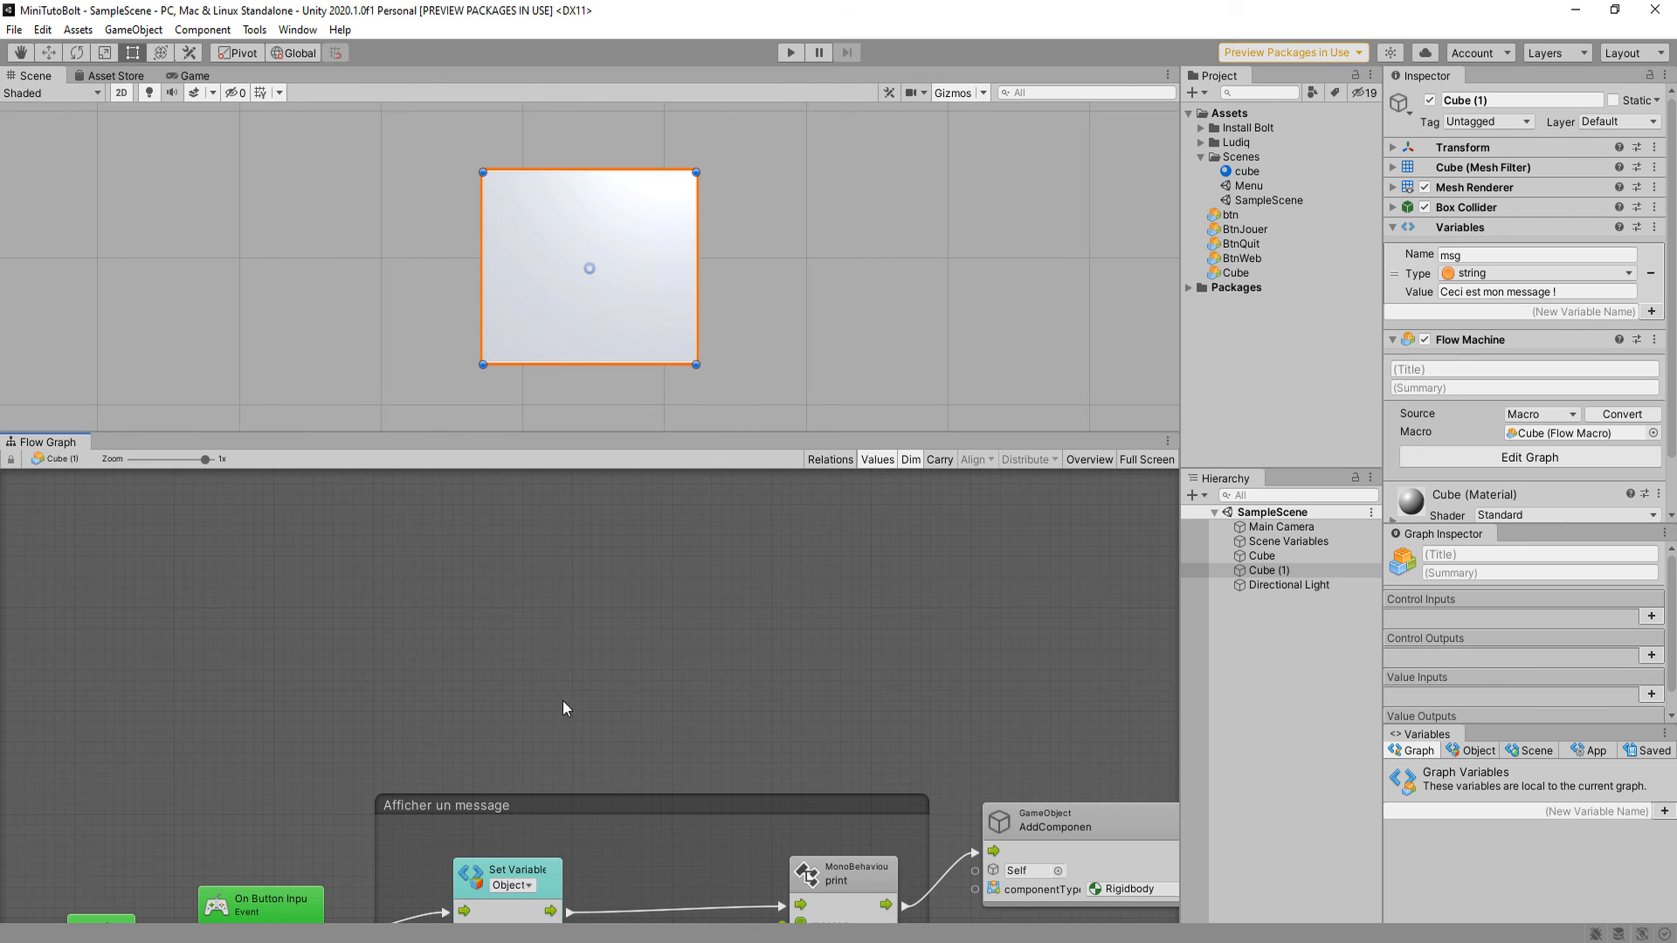
pyautogui.moveTo(563, 700)
pyautogui.mouseDown(button='middle')
pyautogui.moveTo(440, 543)
pyautogui.moveTo(543, 691)
pyautogui.mouseUp(button='middle')
# Add an On Keyboard Input event above the Afficher un message group in Cube (1)'s graph.
pyautogui.keyDown('ctrl'); pyautogui.scroll(-3, 437, 567); pyautogui.keyUp('ctrl')
pyautogui.rightClick(548, 555)
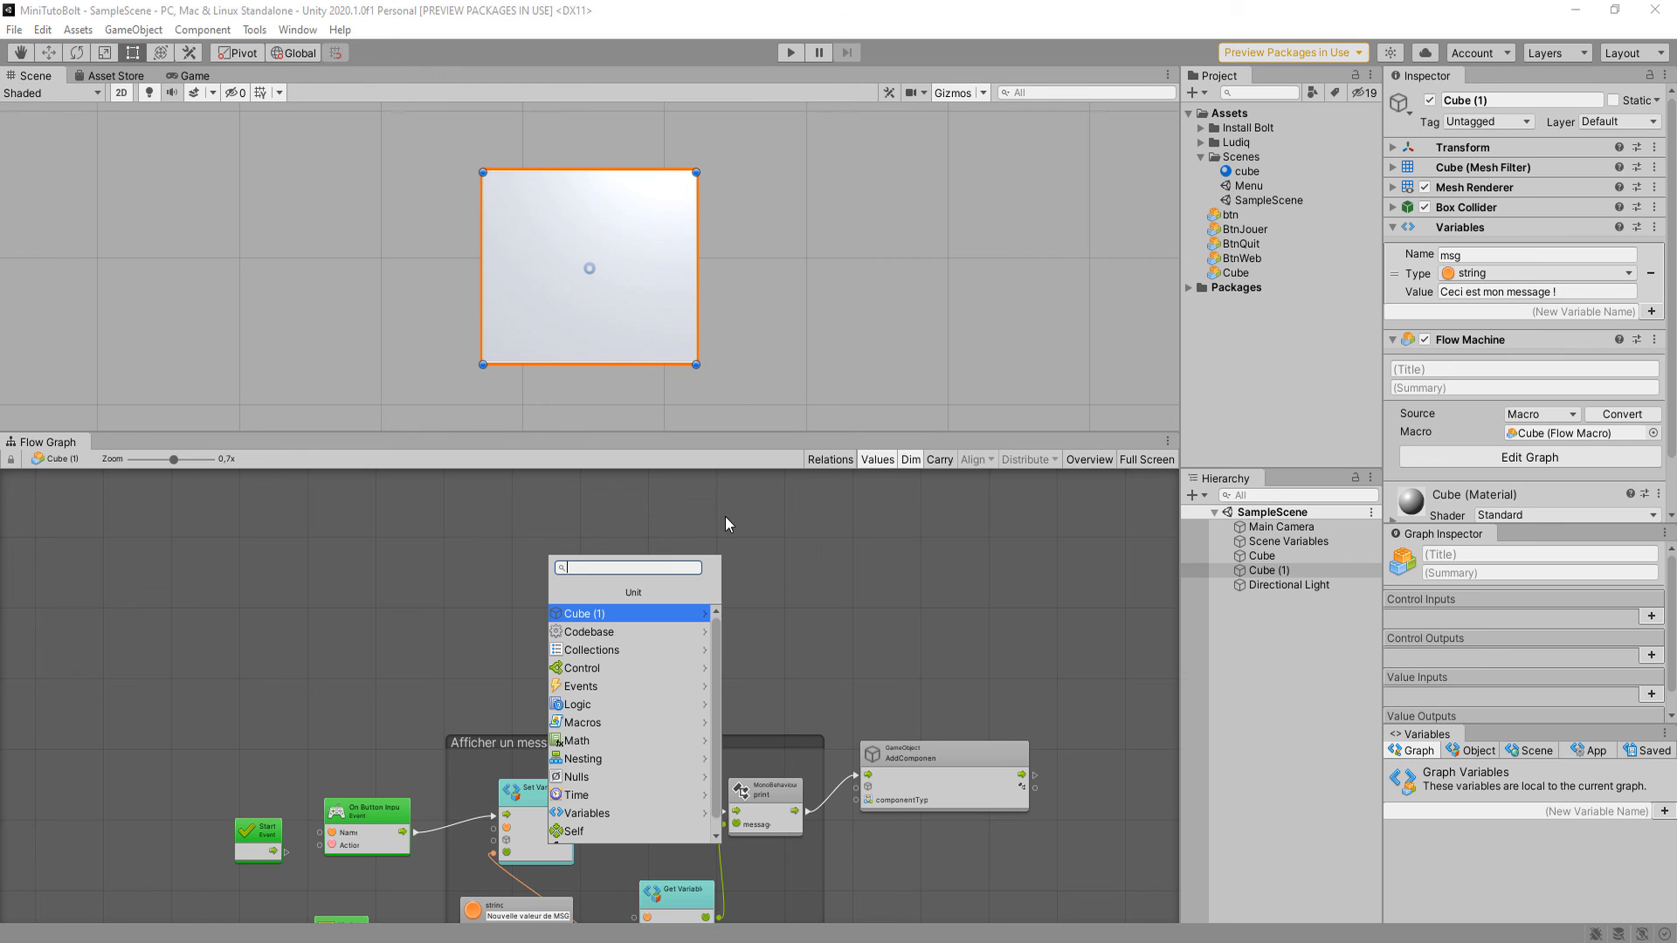
pyautogui.write('on inp')
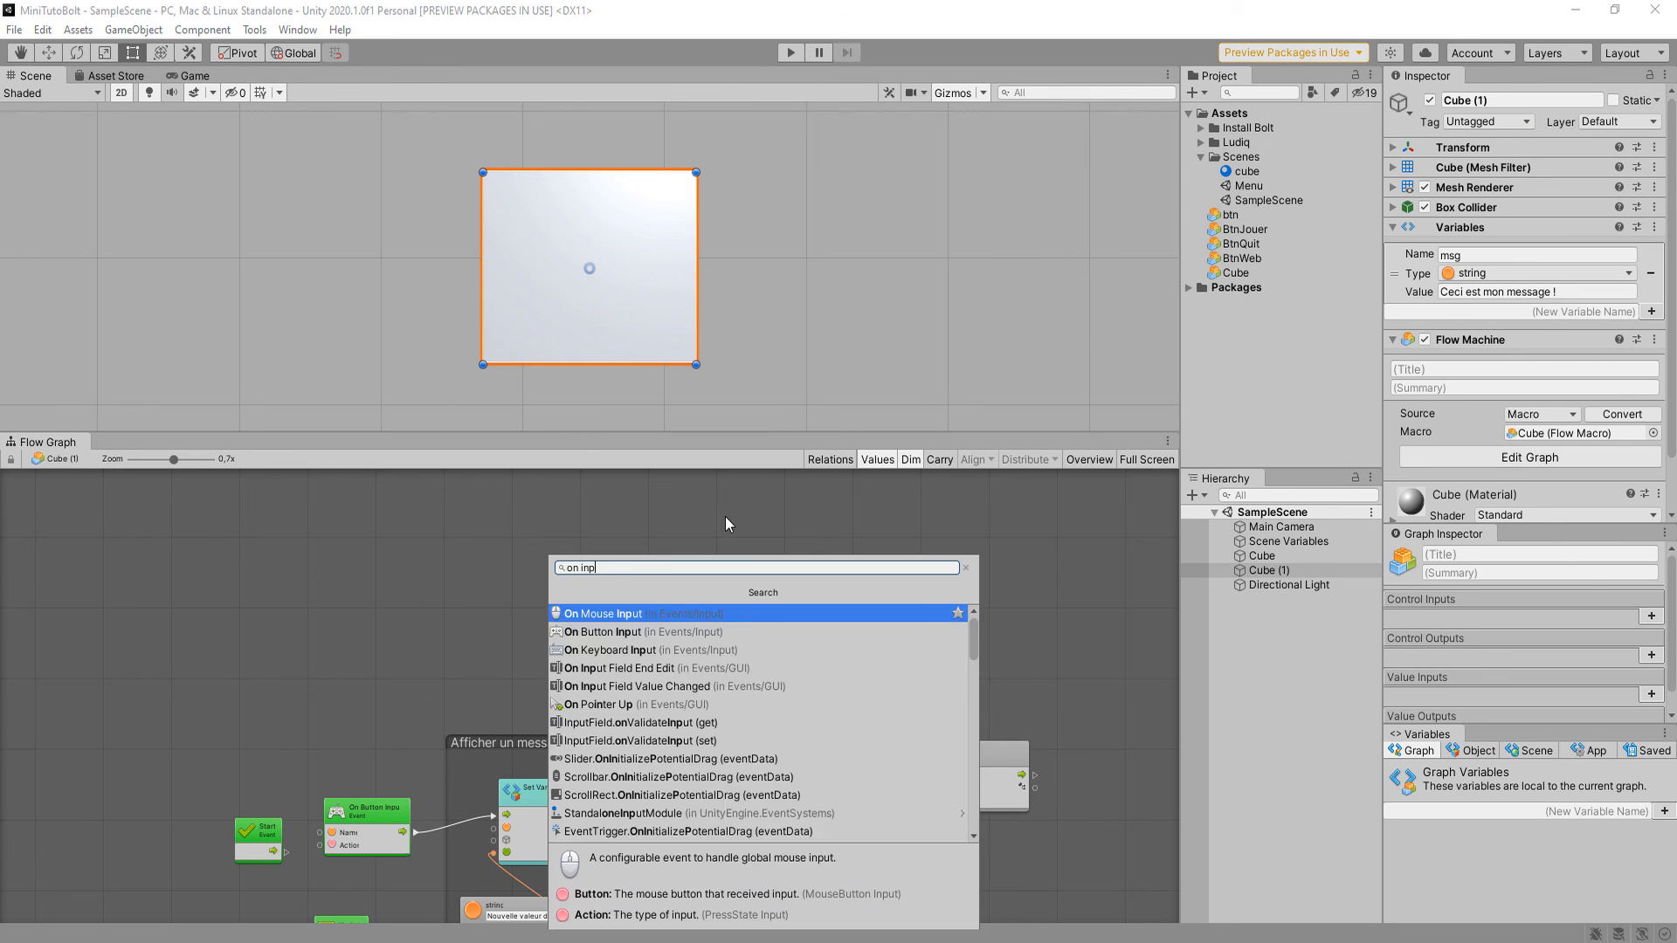
pyautogui.write('ut')
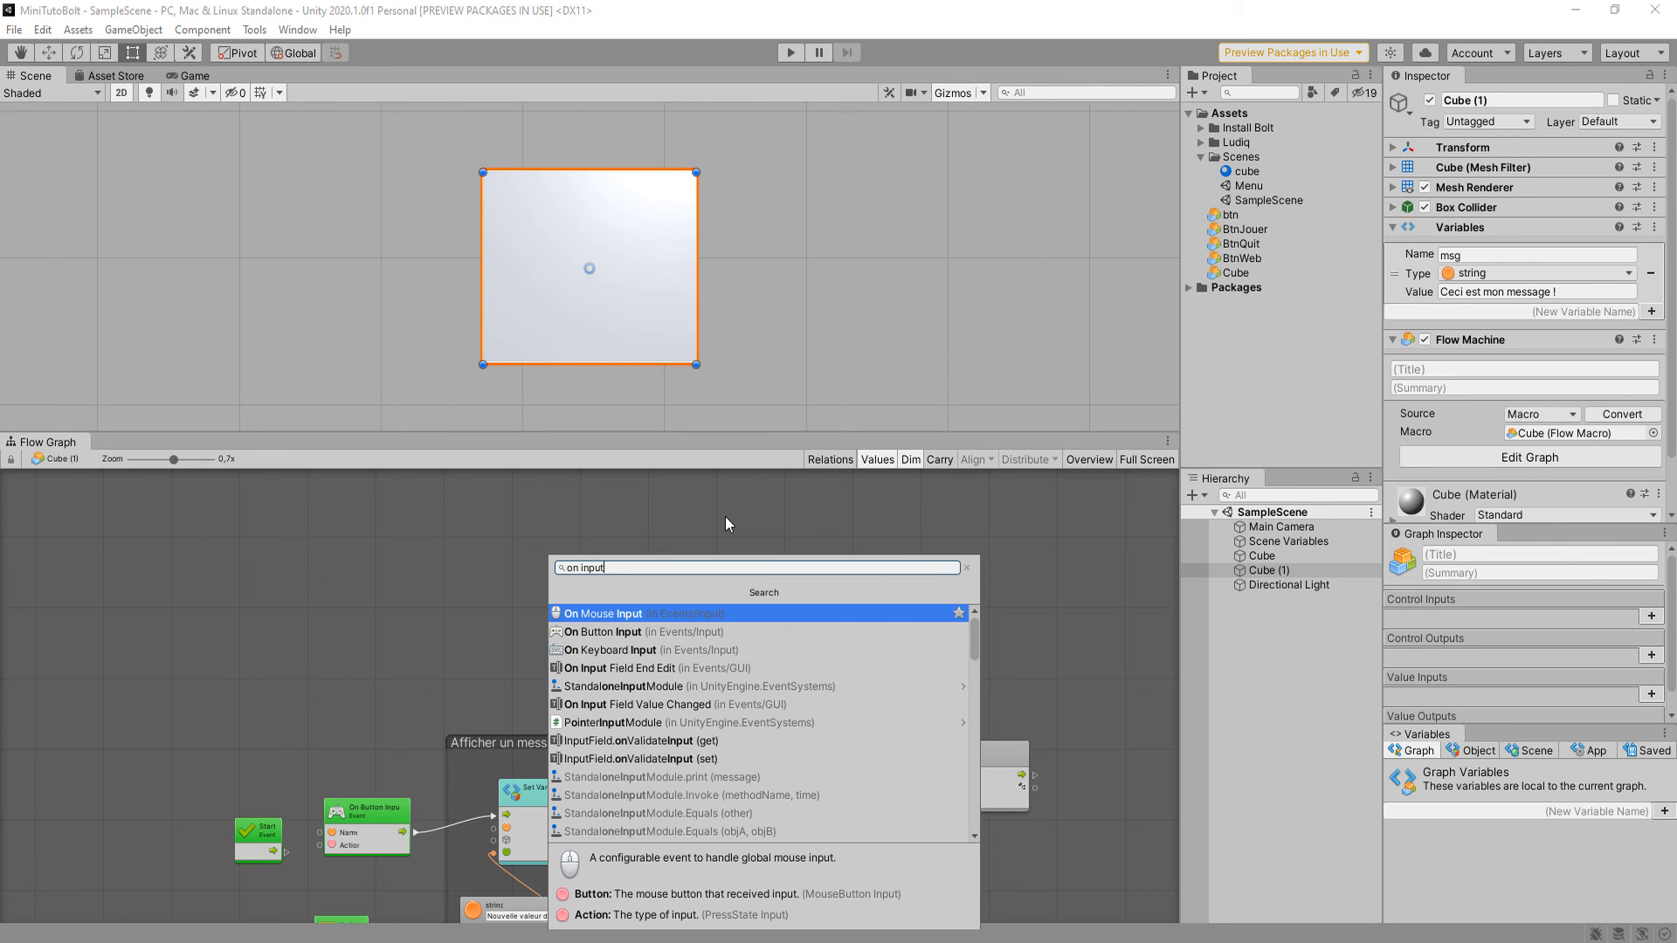
pyautogui.click(613, 655)
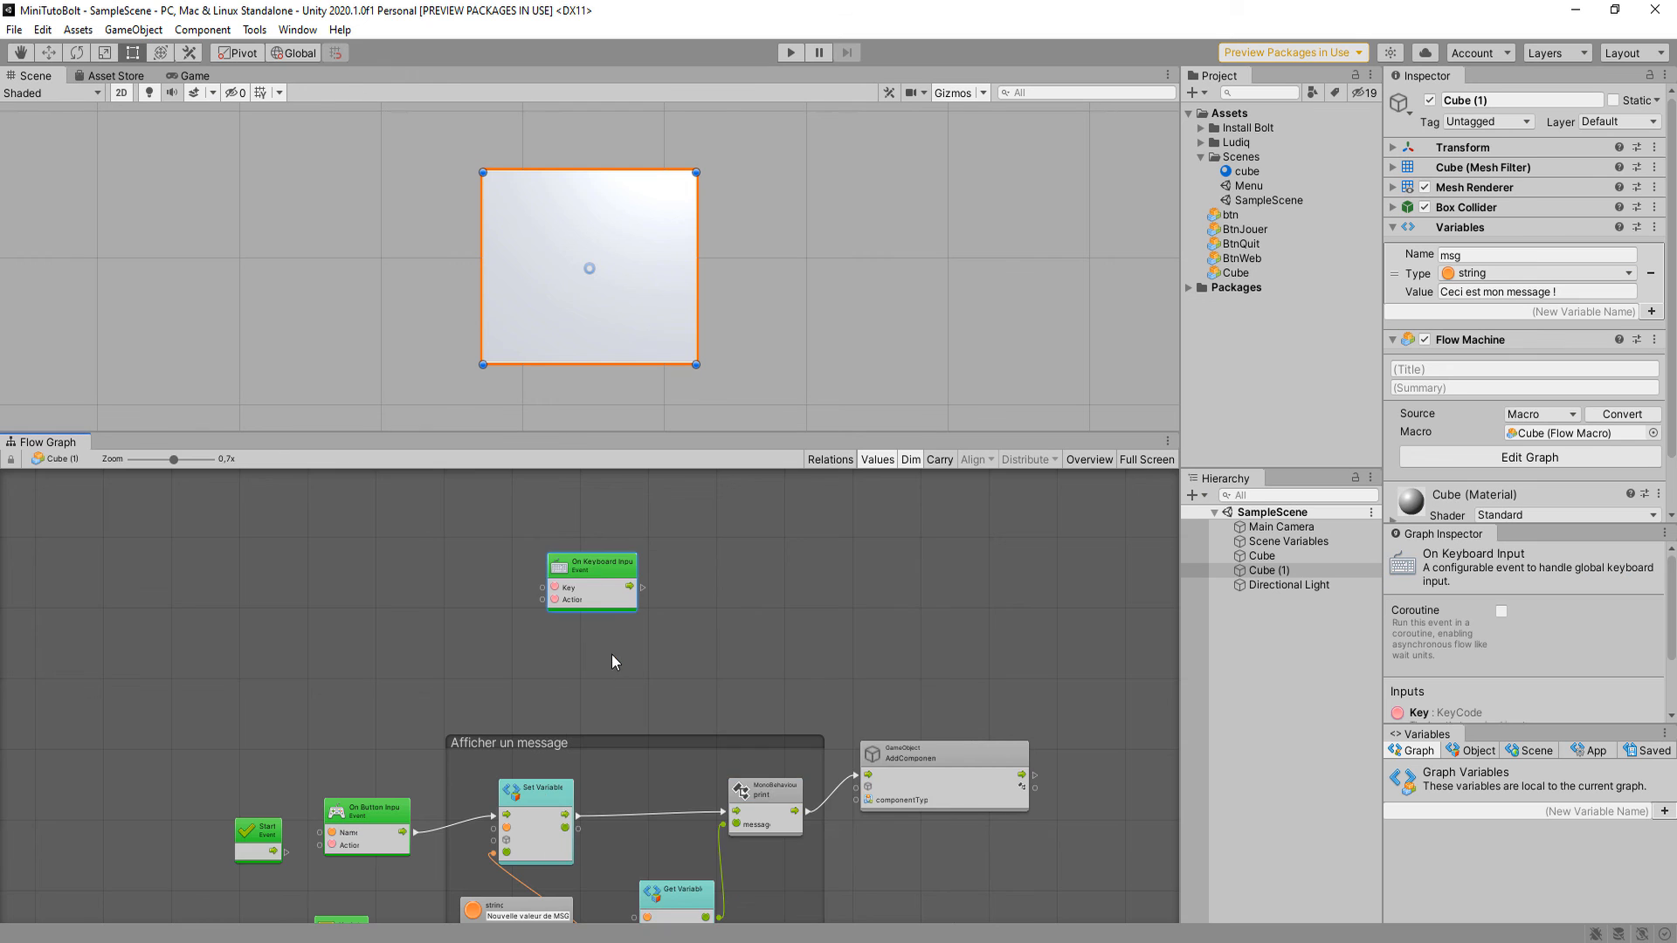
pyautogui.scroll(3, 590, 616)
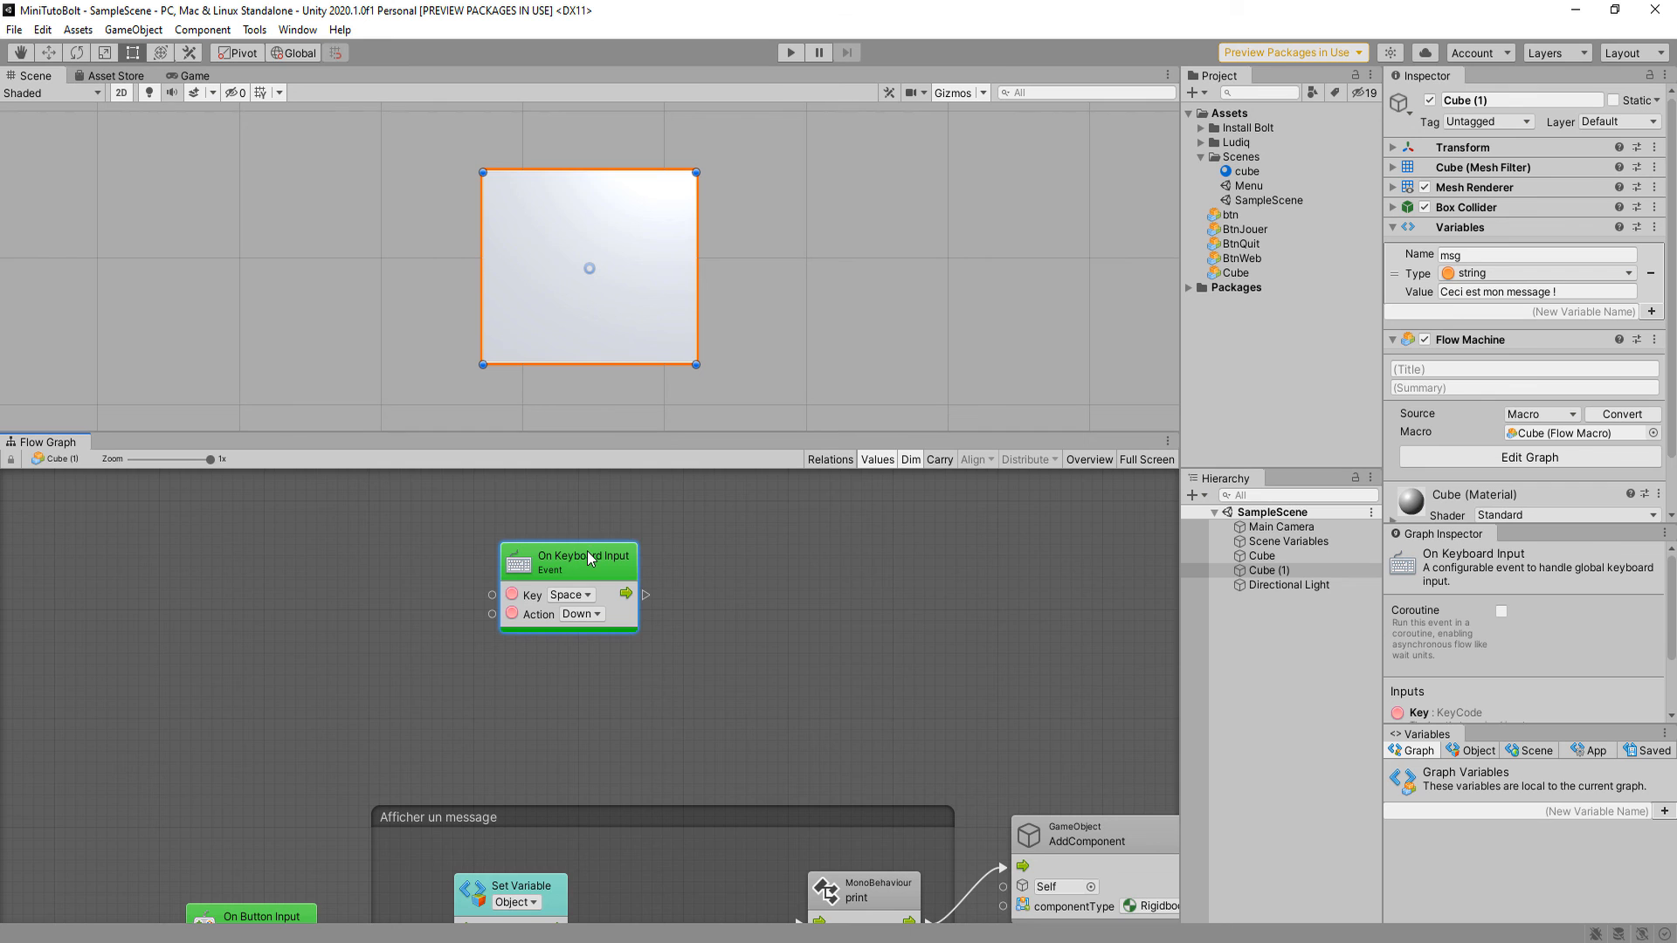
pyautogui.moveTo(588, 564); pyautogui.dragTo(501, 561)
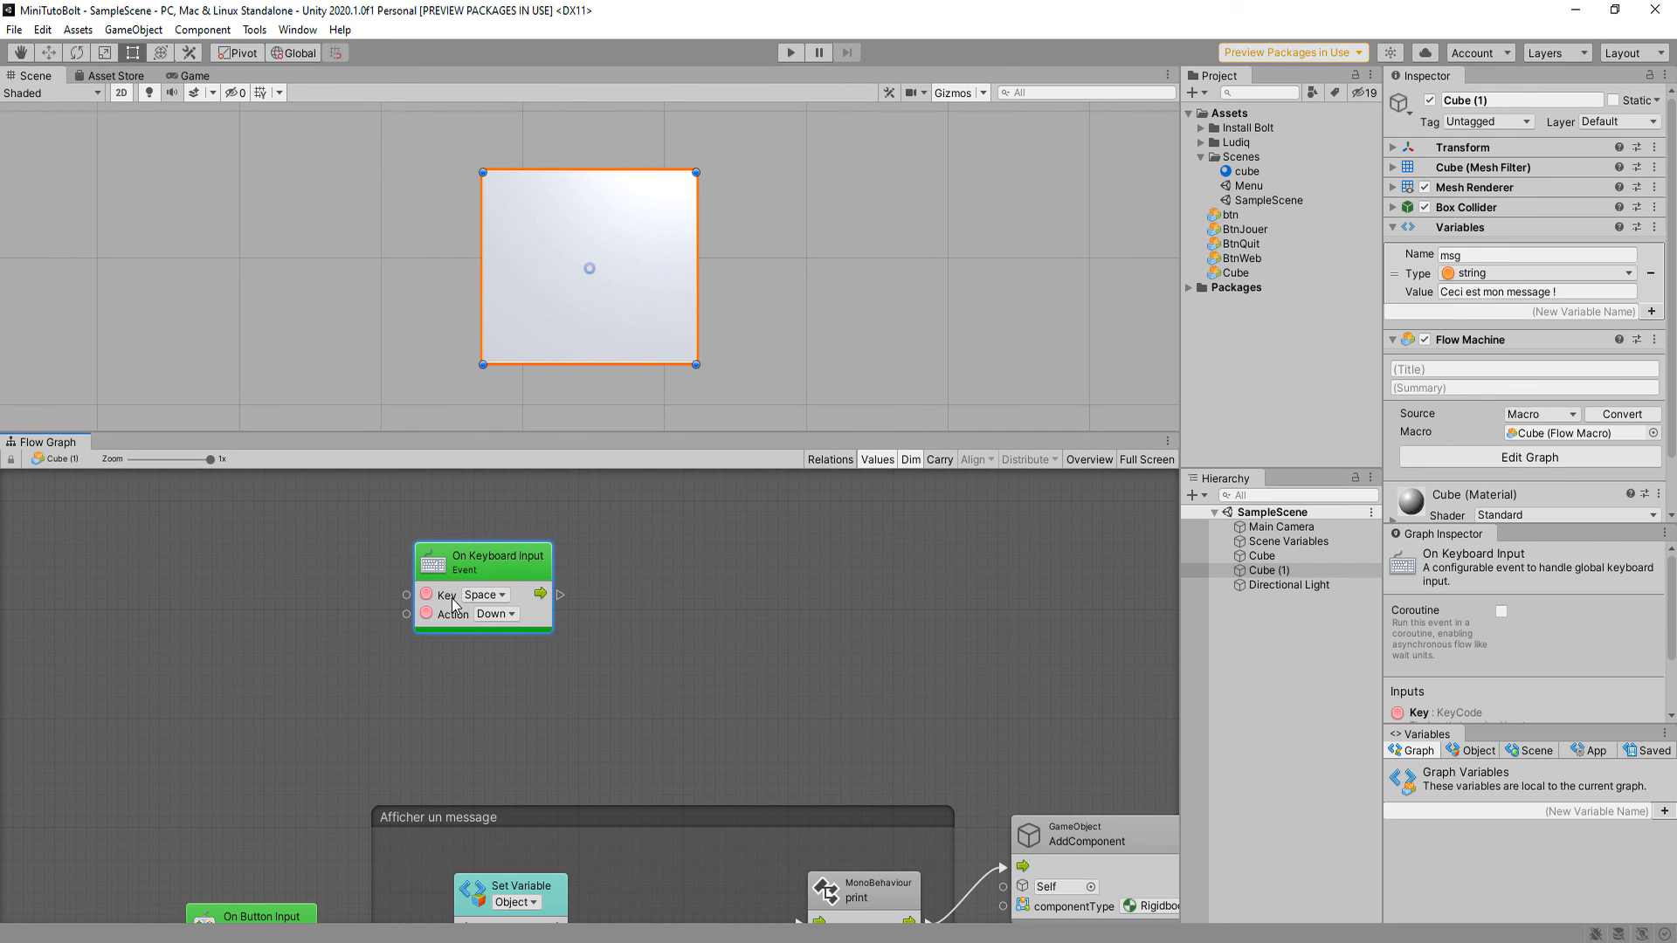
# Set the On Keyboard Input event's key to Escape and its action to Down.
pyautogui.click(482, 596)
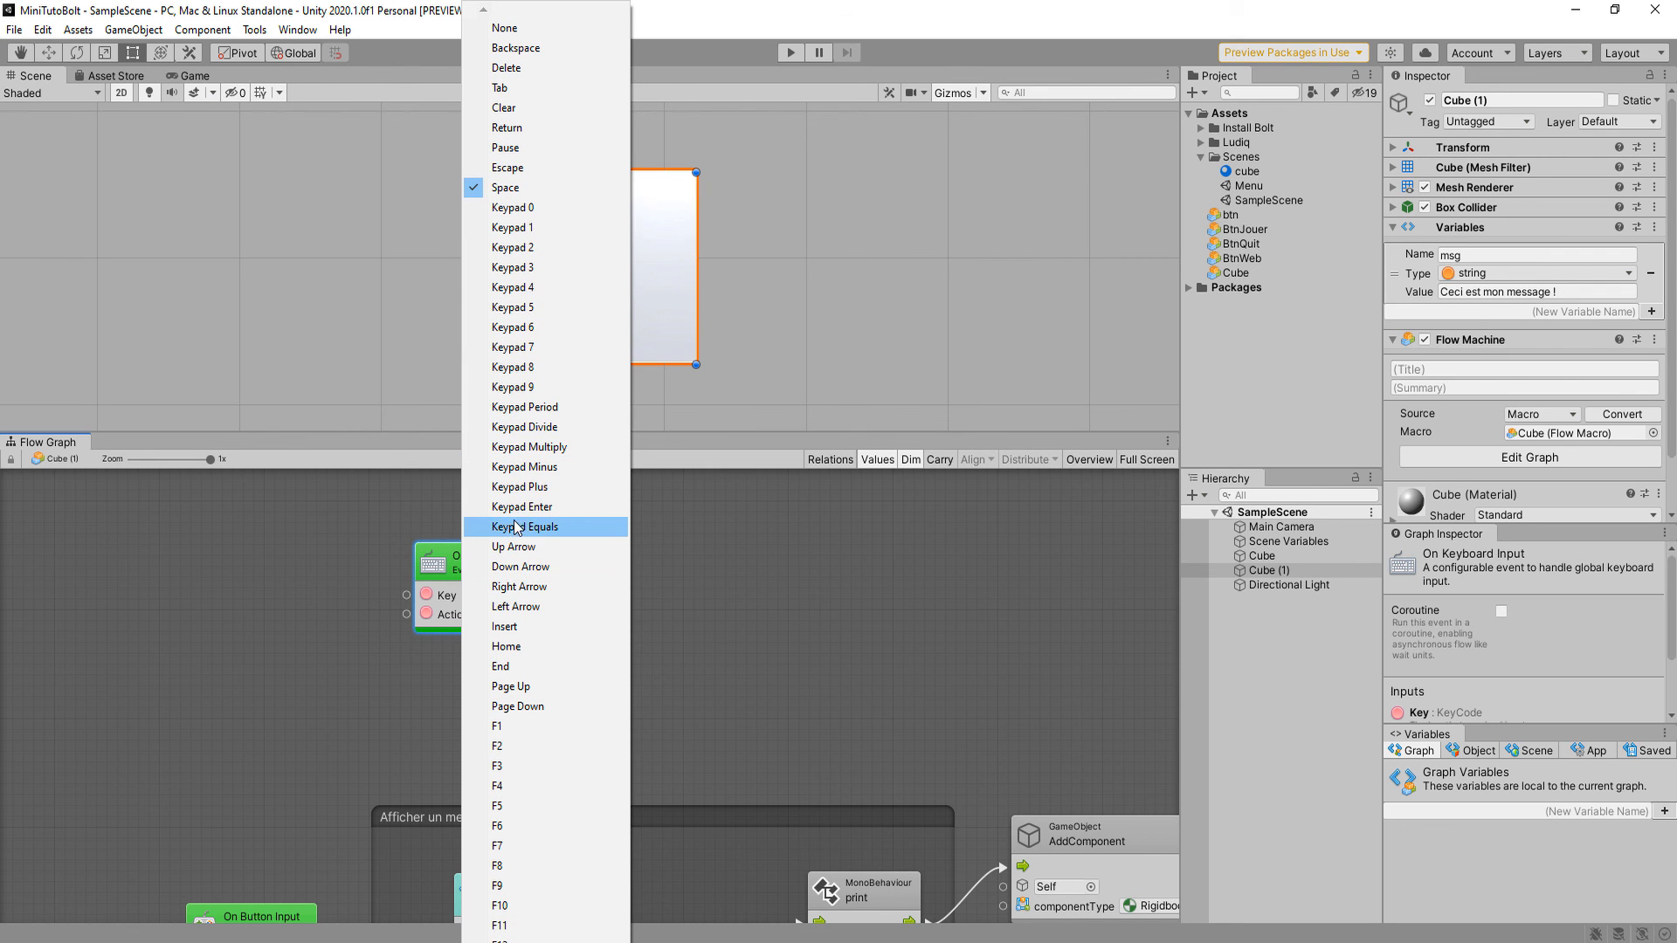
pyautogui.click(523, 174)
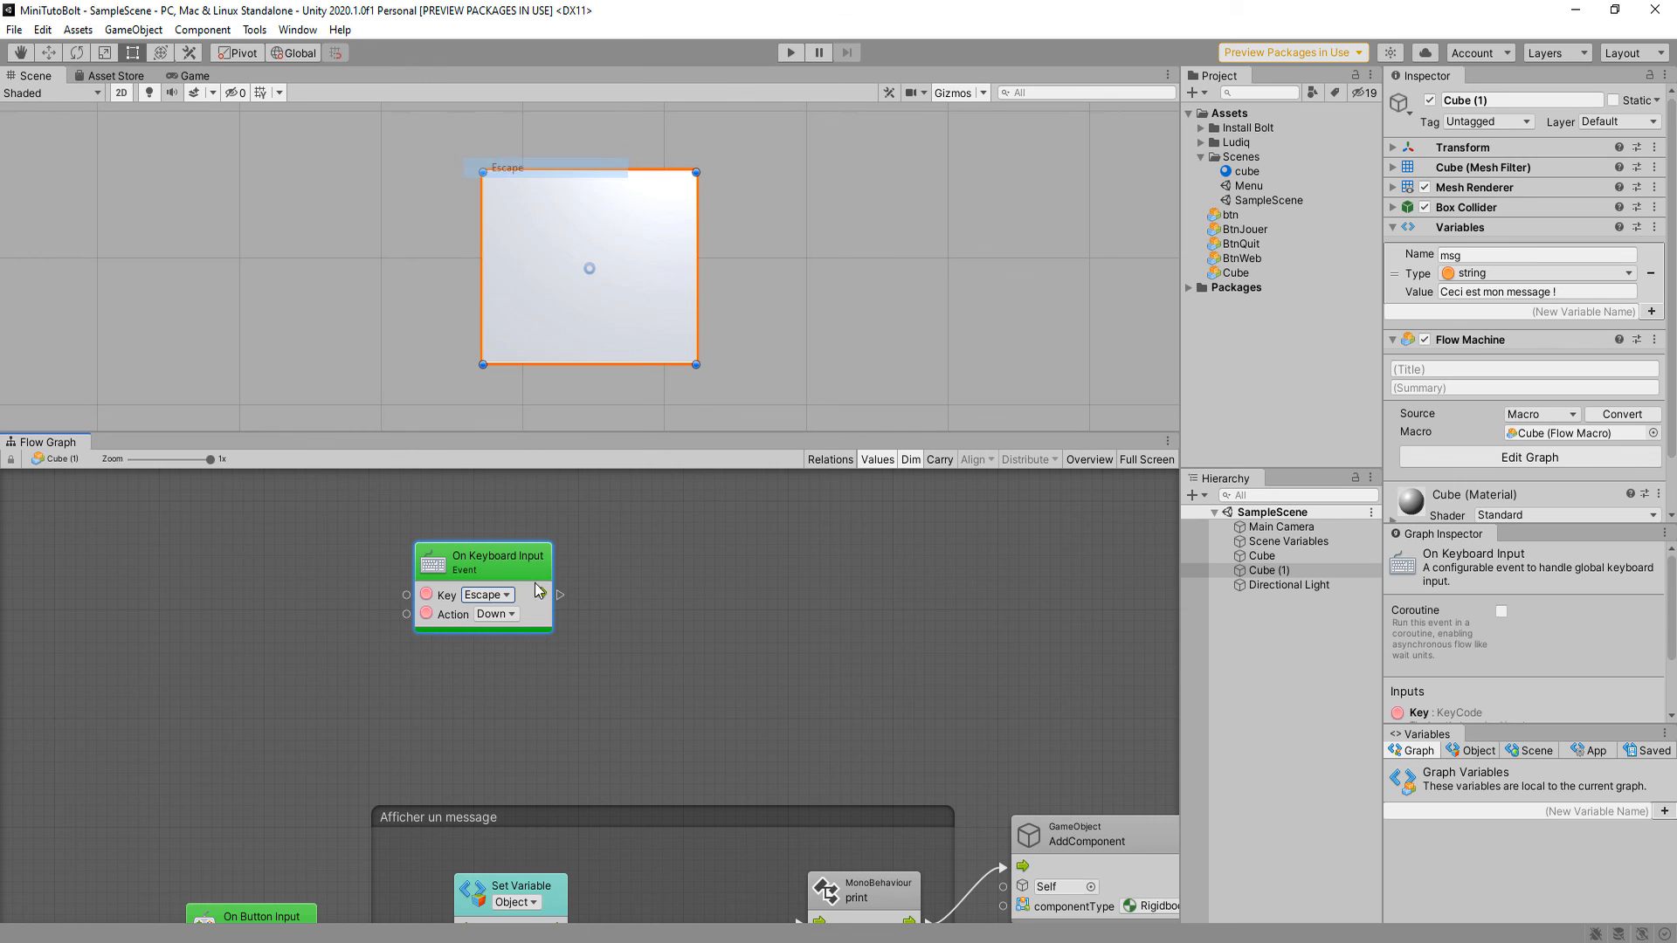
pyautogui.click(494, 615)
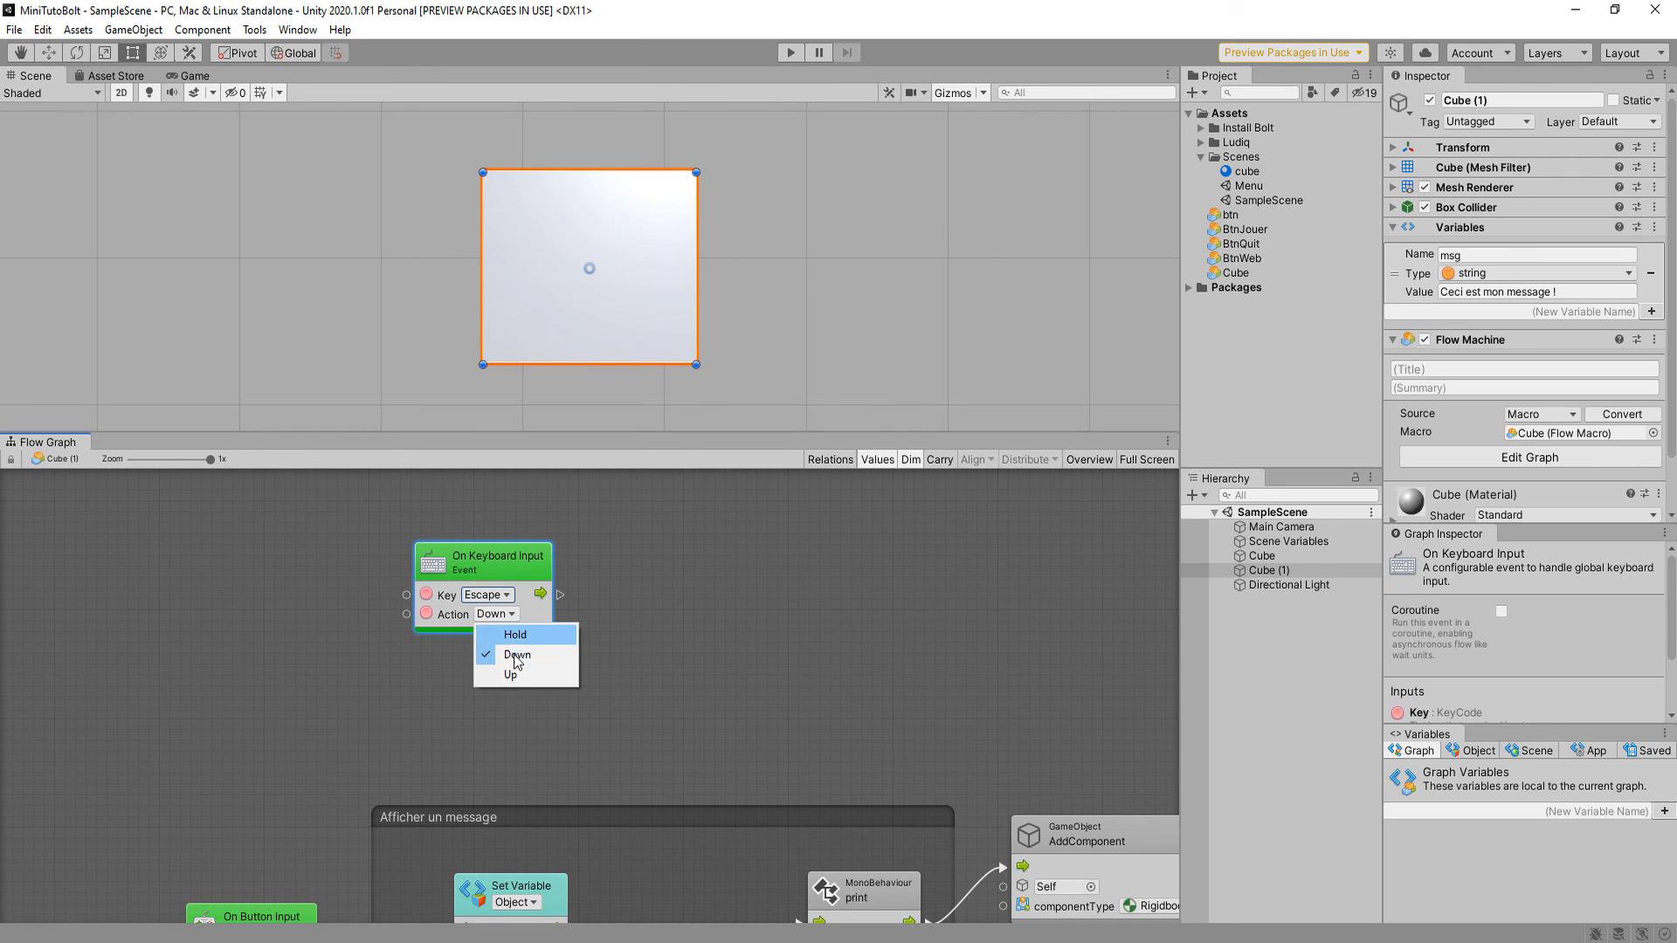
pyautogui.click(517, 655)
# Connect the keyboard event's flow output to a new Application.Quit () node without exit code and place that node closer to the event.
pyautogui.moveTo(502, 561); pyautogui.dragTo(715, 564)
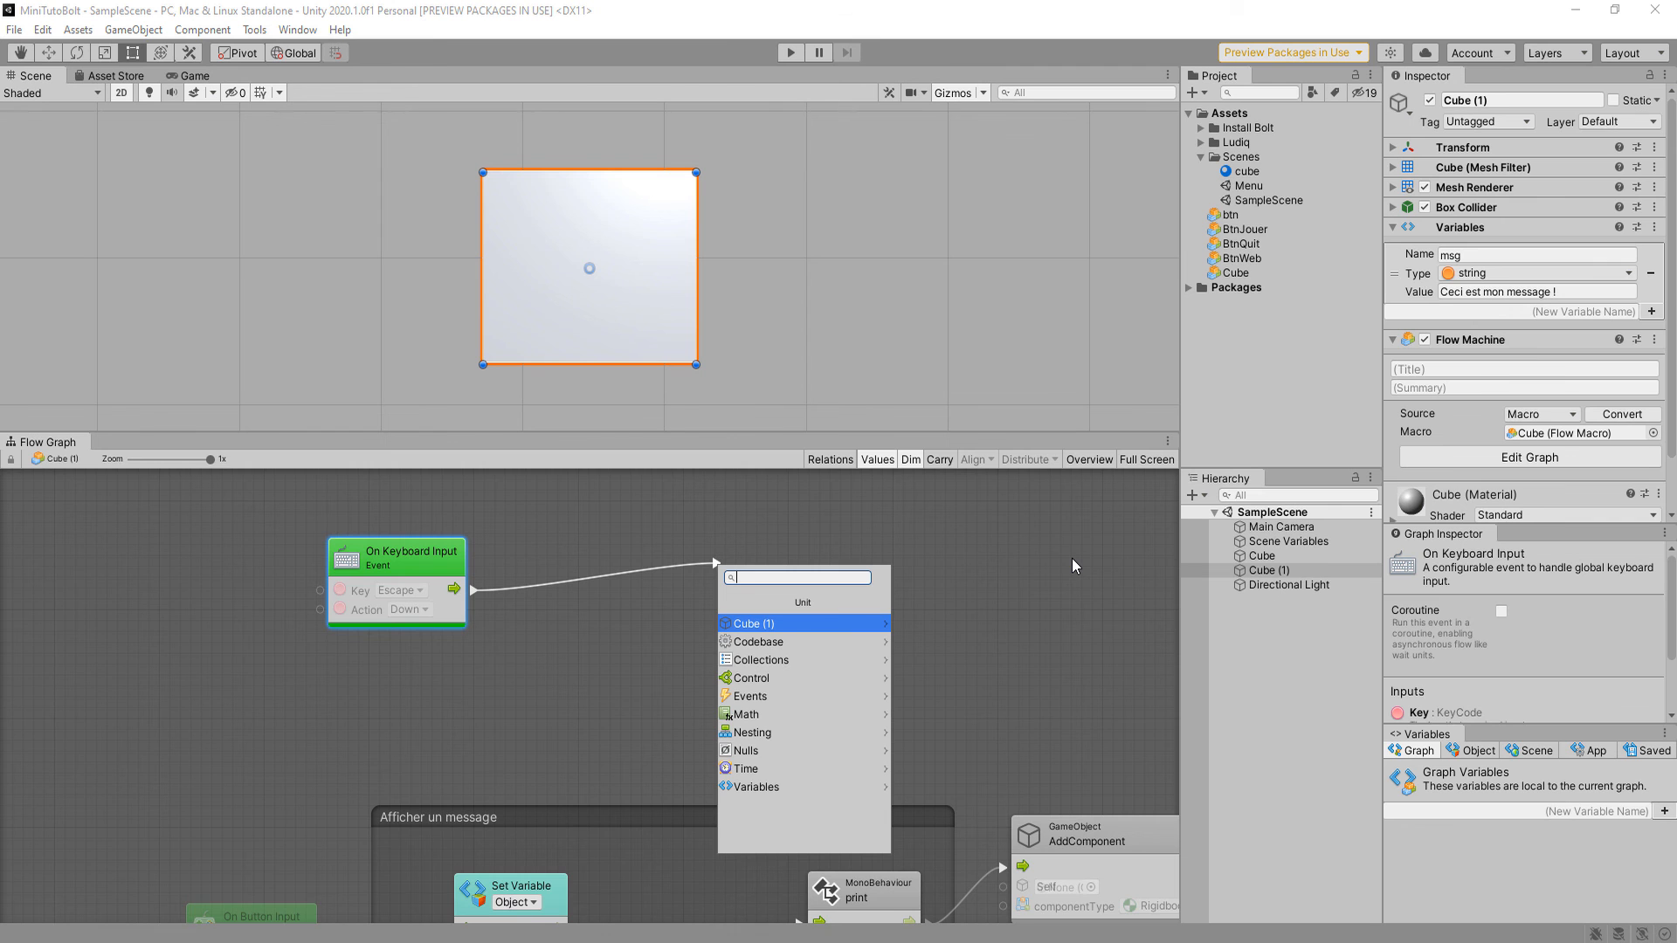
pyautogui.write('quit')
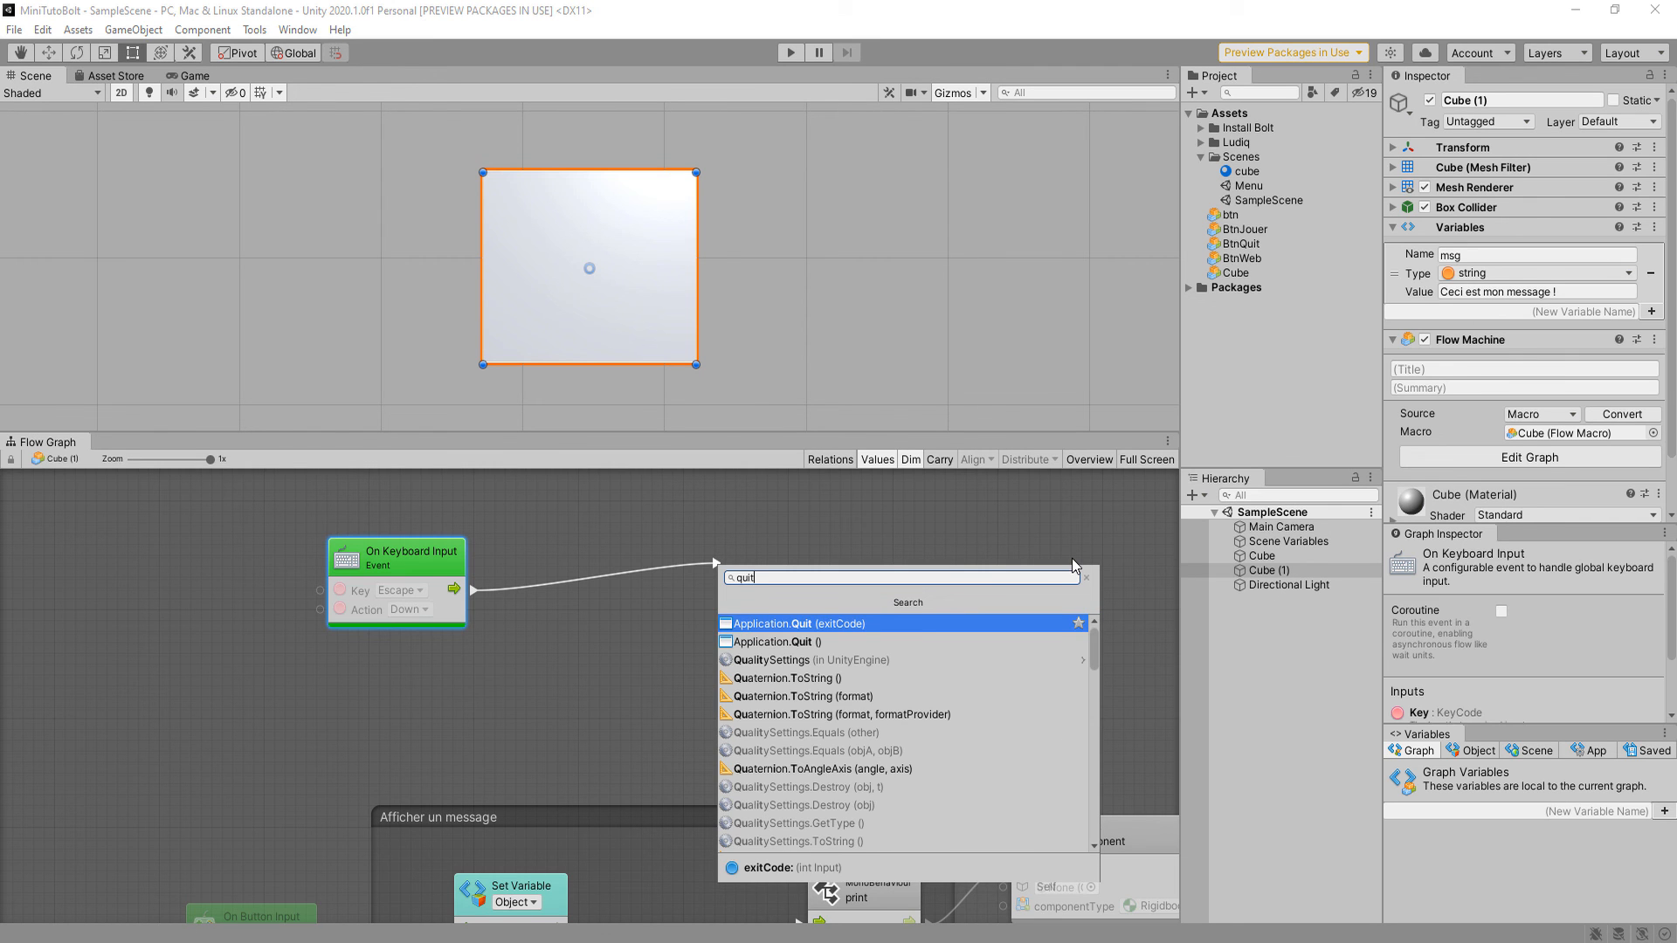
pyautogui.click(786, 643)
pyautogui.moveTo(790, 528); pyautogui.dragTo(616, 514)
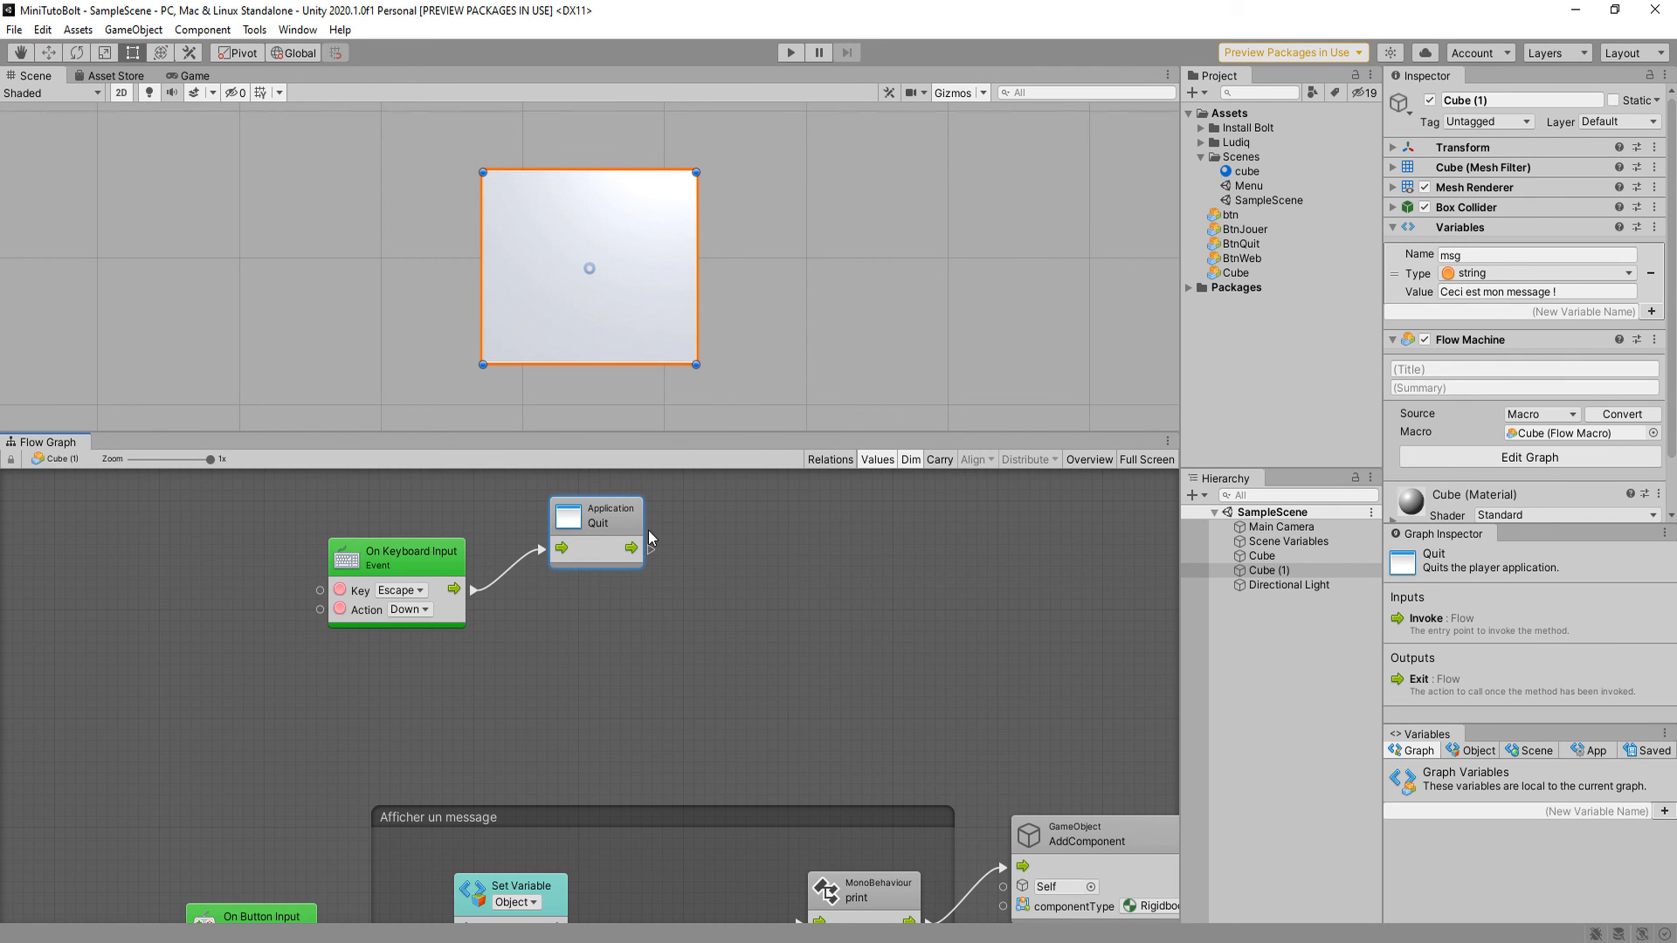
# Connect the keyboard event's flow to a new SceneManager.LoadScene (sceneName) node instead, move it beneath the Quit node and set its scene name to Menu.
pyautogui.moveTo(474, 591); pyautogui.dragTo(695, 688)
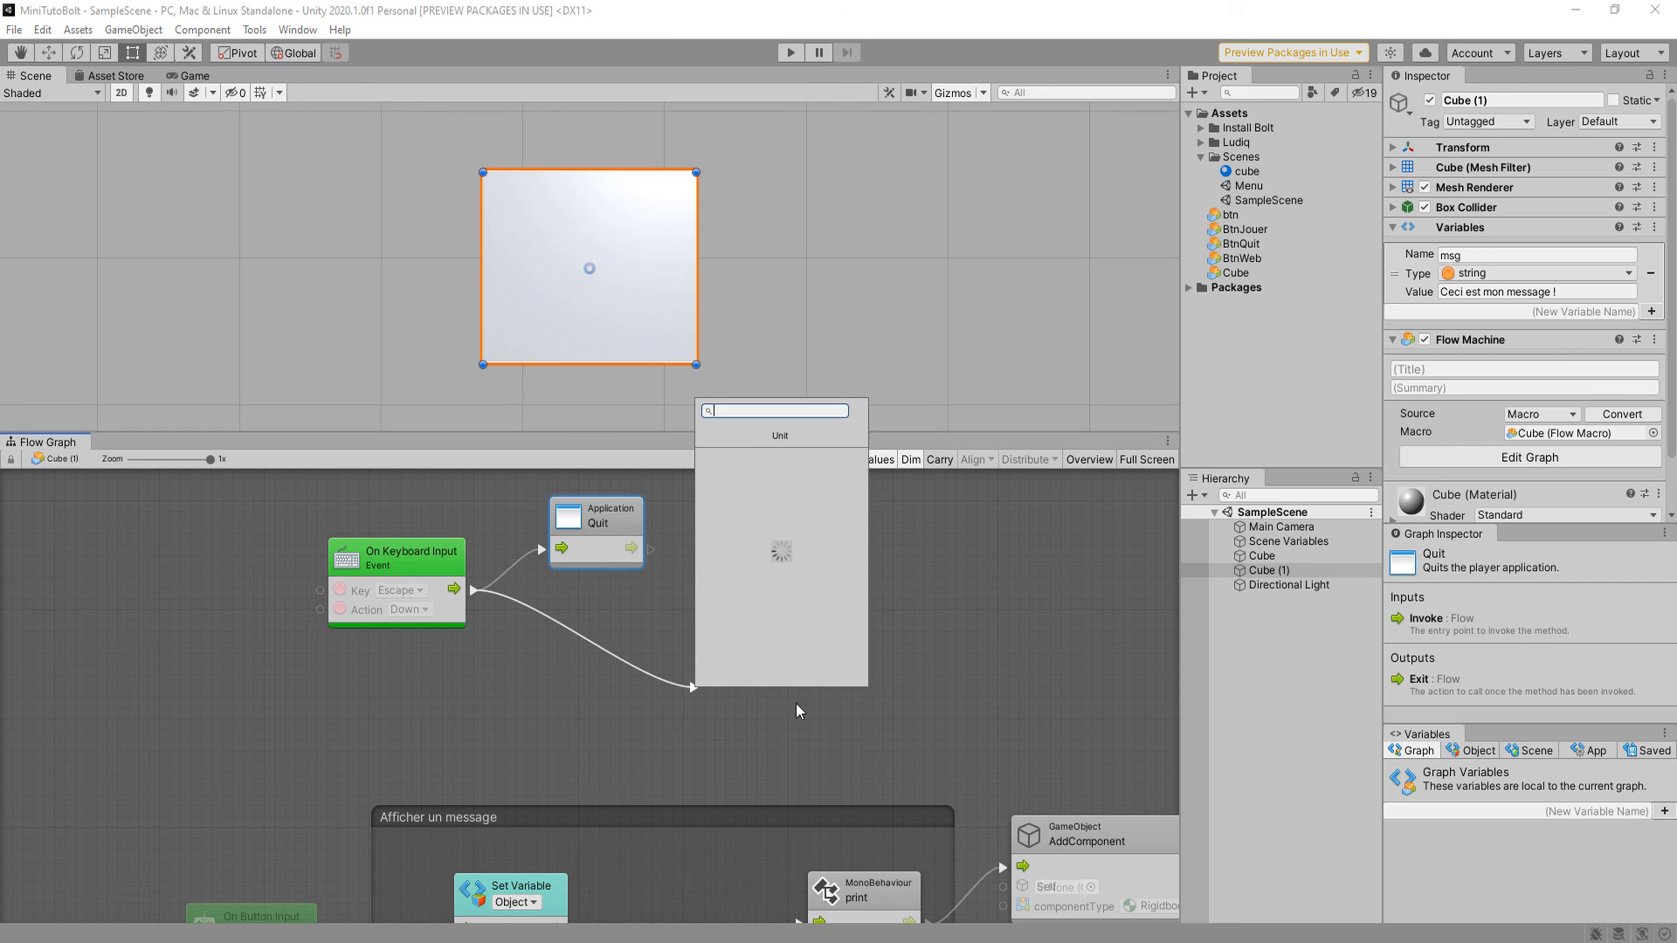
pyautogui.write('load sce')
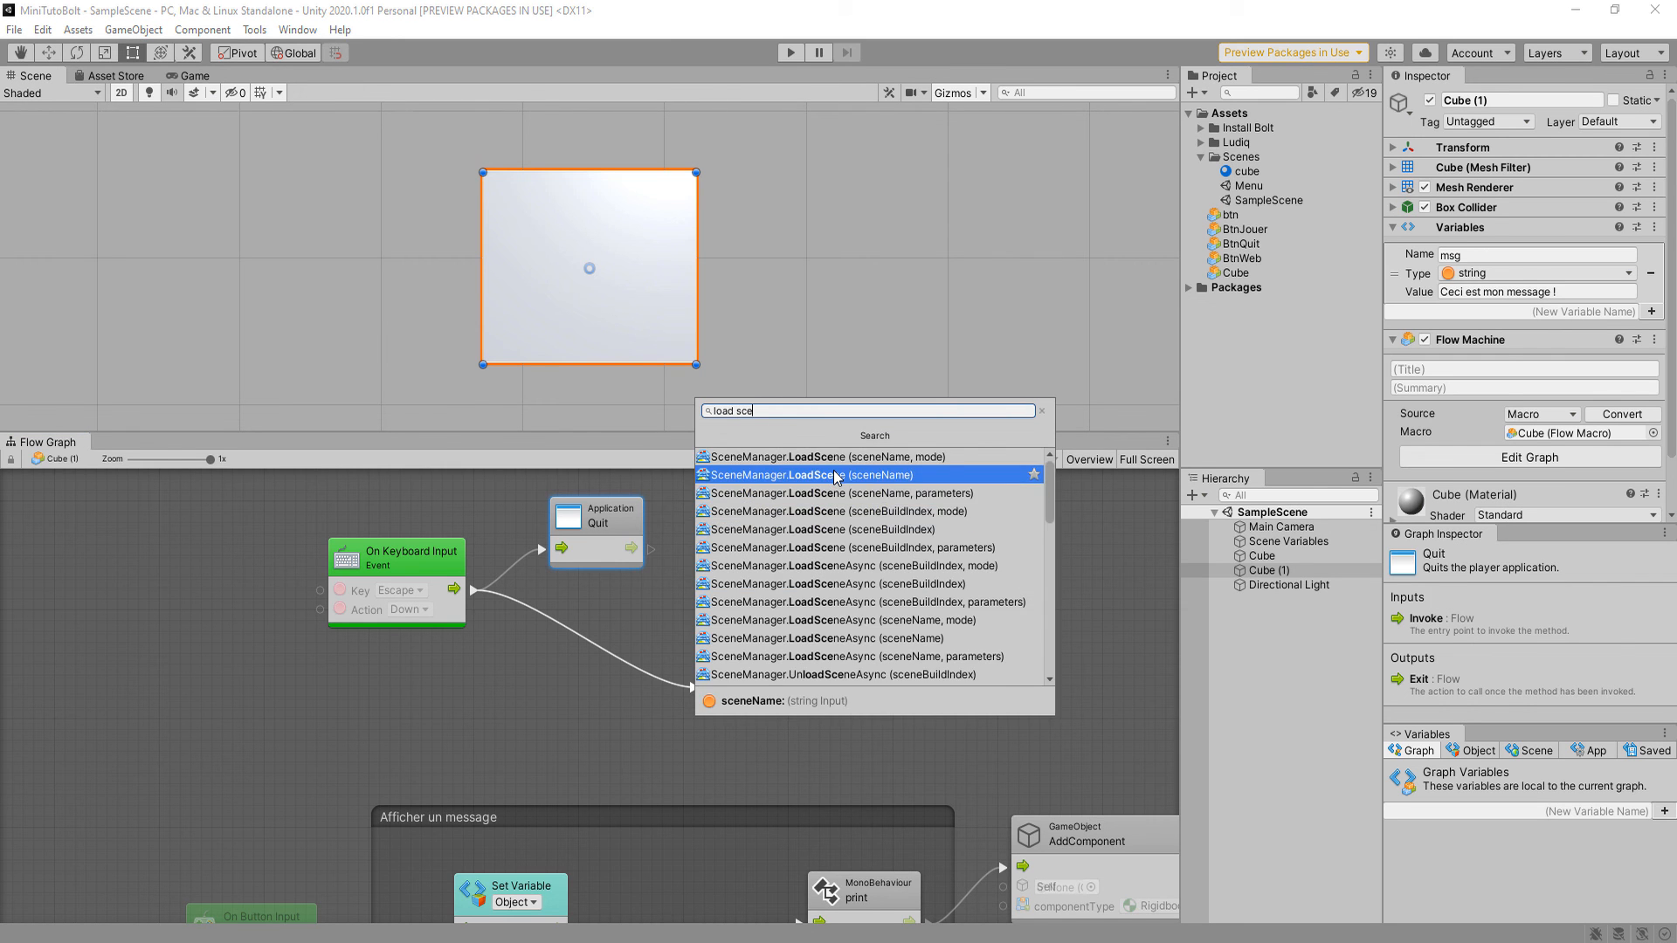
pyautogui.click(836, 476)
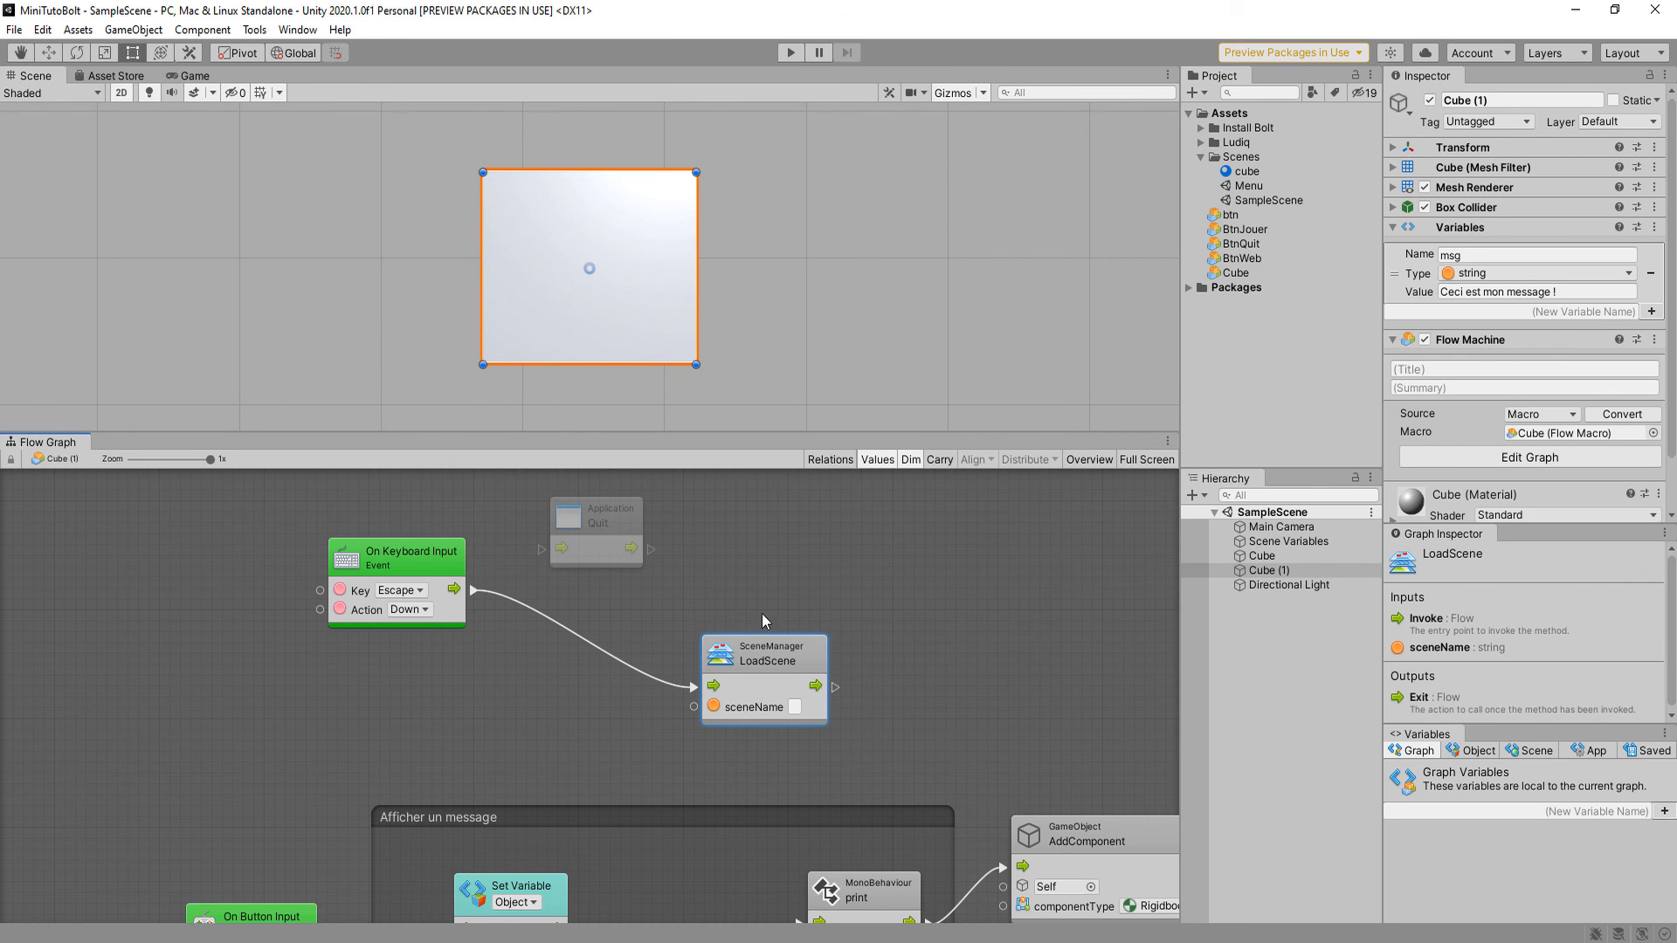
pyautogui.moveTo(765, 644); pyautogui.dragTo(619, 598)
pyautogui.click(670, 677)
pyautogui.write('Menu')
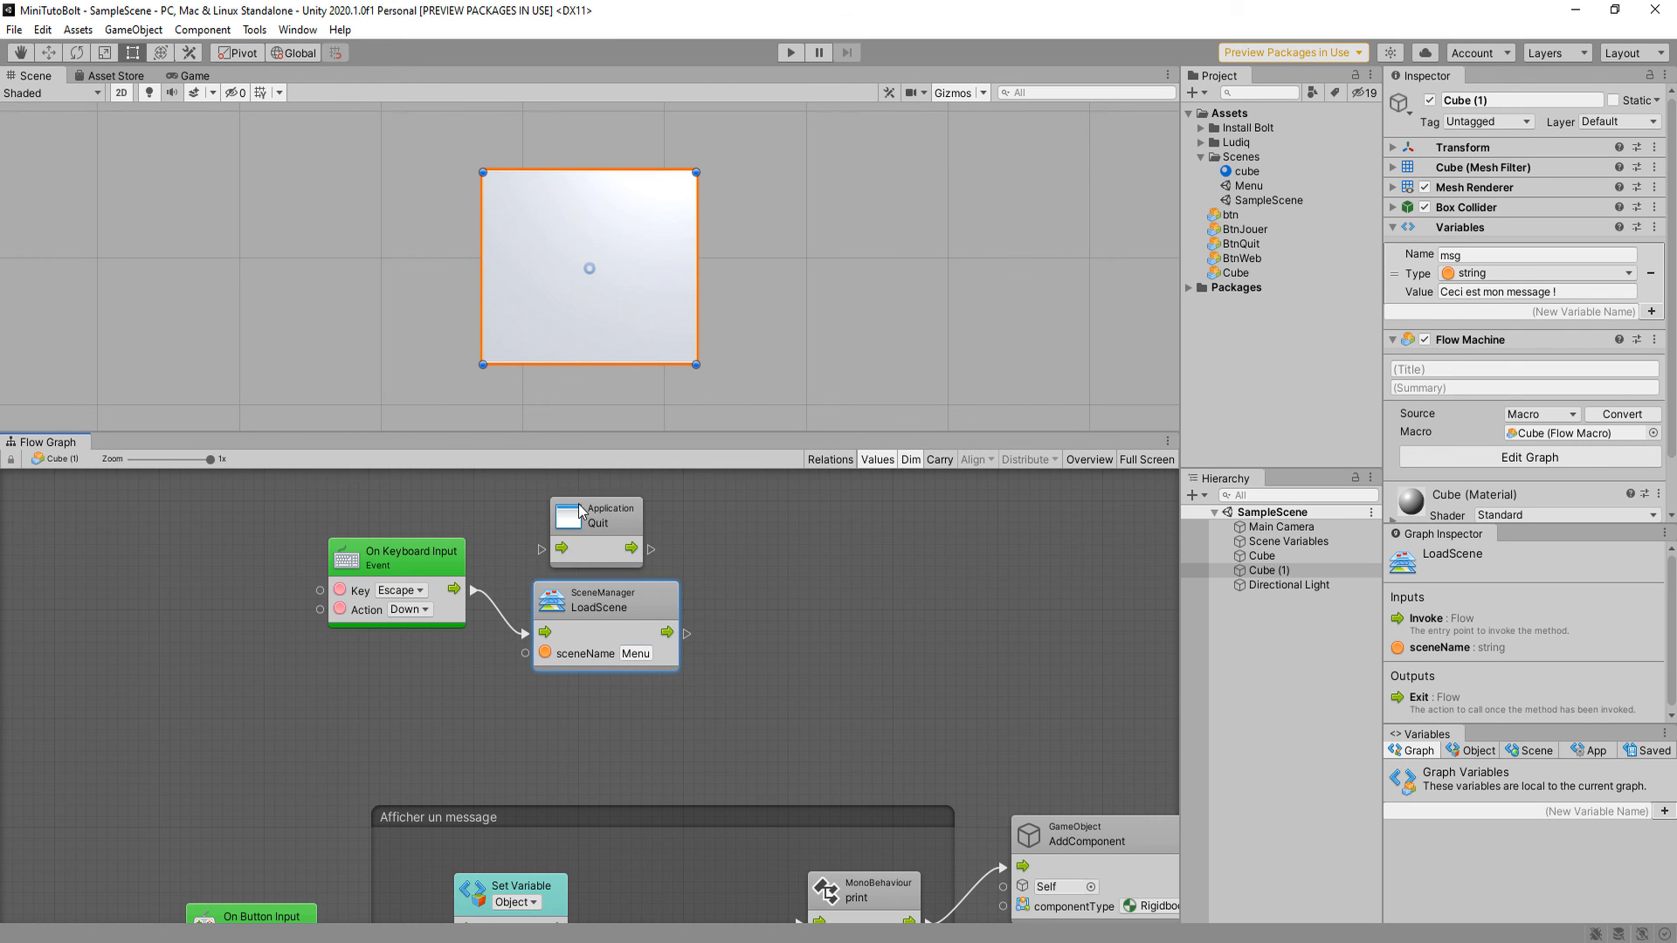
# Spread the Quit and LoadScene nodes apart and try to link the keyboard event's flow back to the Quit node.
pyautogui.moveTo(609, 521); pyautogui.dragTo(611, 477)
pyautogui.moveTo(609, 677); pyautogui.dragTo(617, 606)
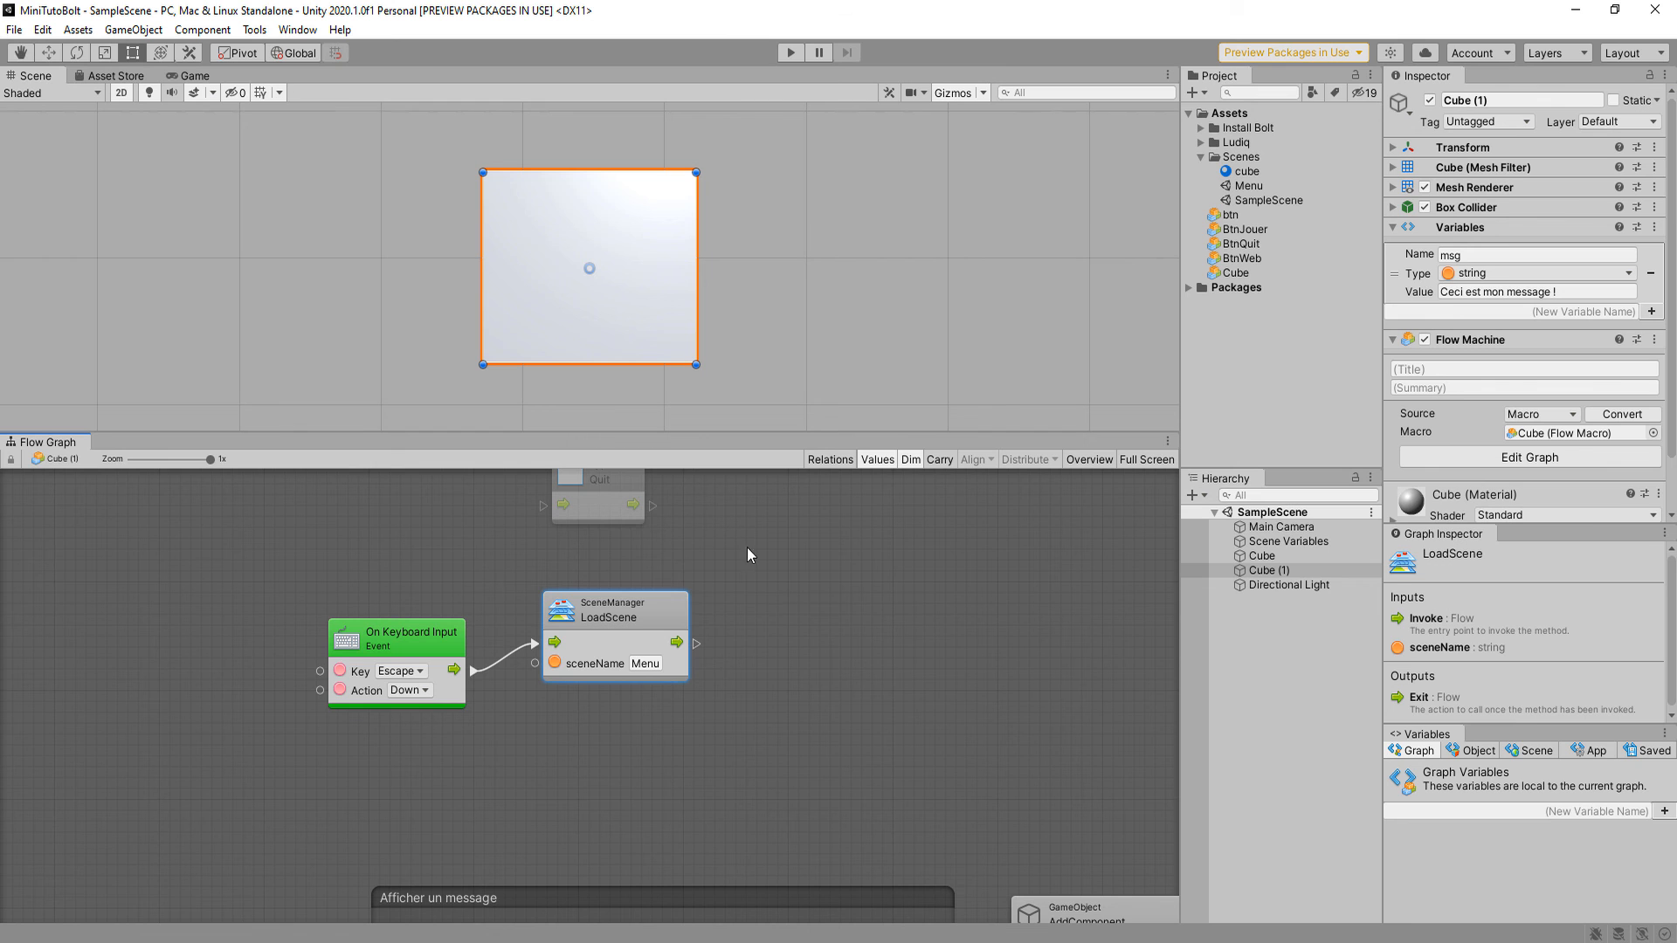
pyautogui.moveTo(631, 597); pyautogui.dragTo(786, 608)
pyautogui.moveTo(575, 619); pyautogui.dragTo(594, 670, button='middle')
pyautogui.moveTo(490, 721); pyautogui.dragTo(562, 556)
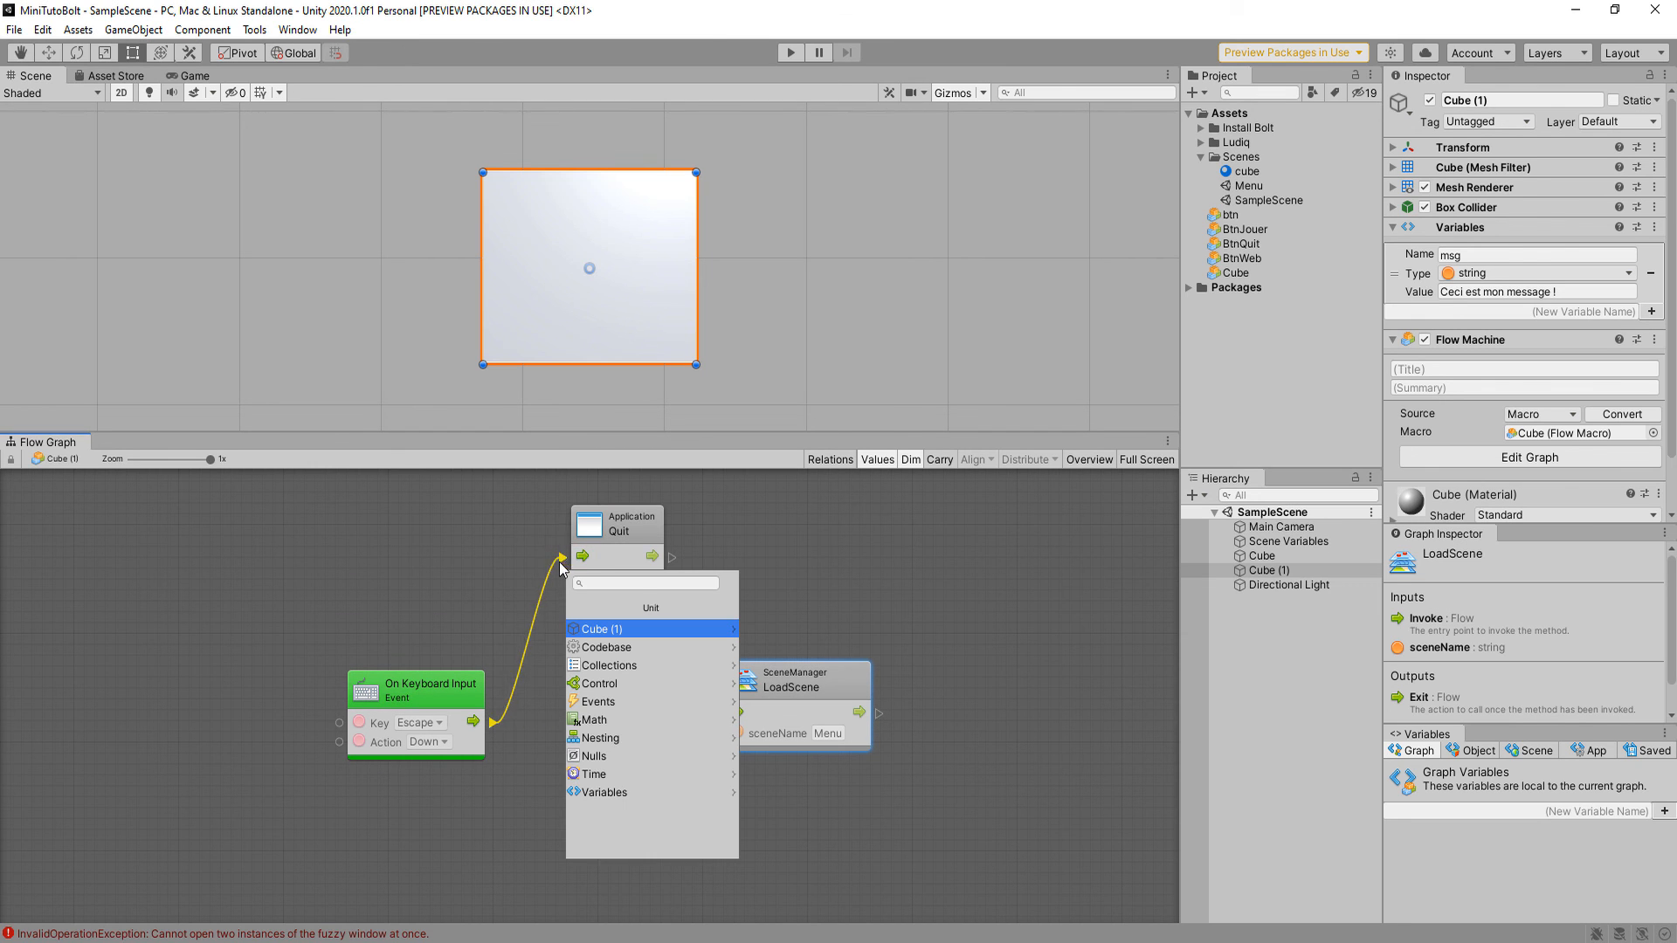
pyautogui.click(858, 606)
# Open the Menu scene, frame its Canvas and change the title text to PAUSE.
pyautogui.doubleClick(1249, 185)
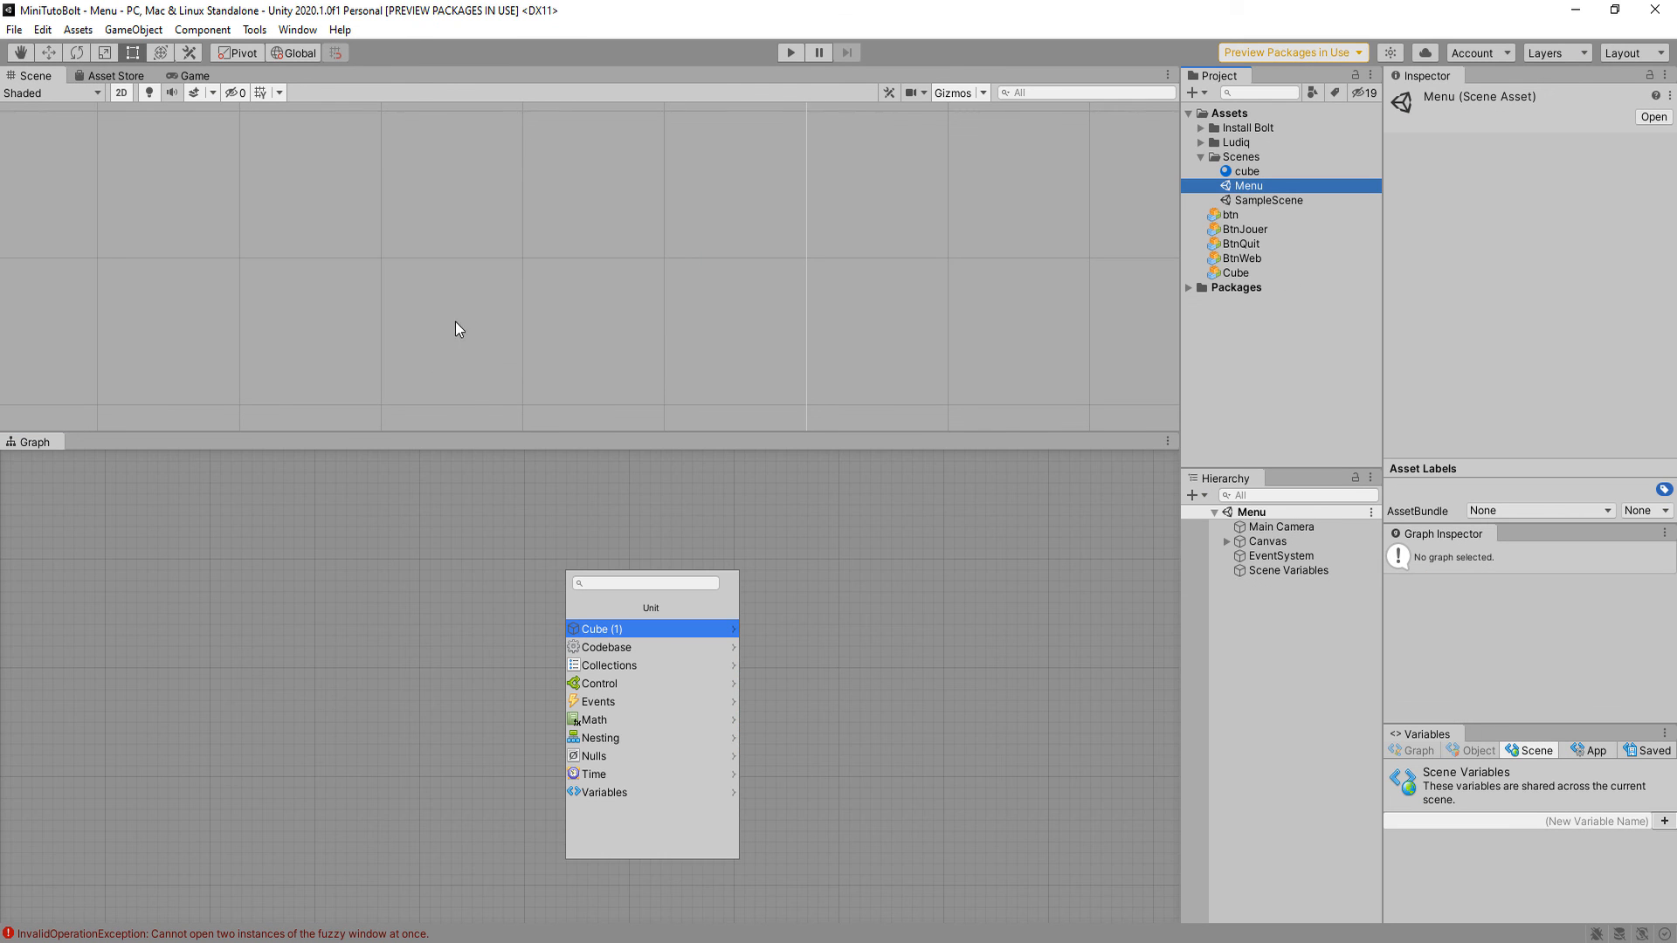
pyautogui.click(1266, 541)
pyautogui.press('f')
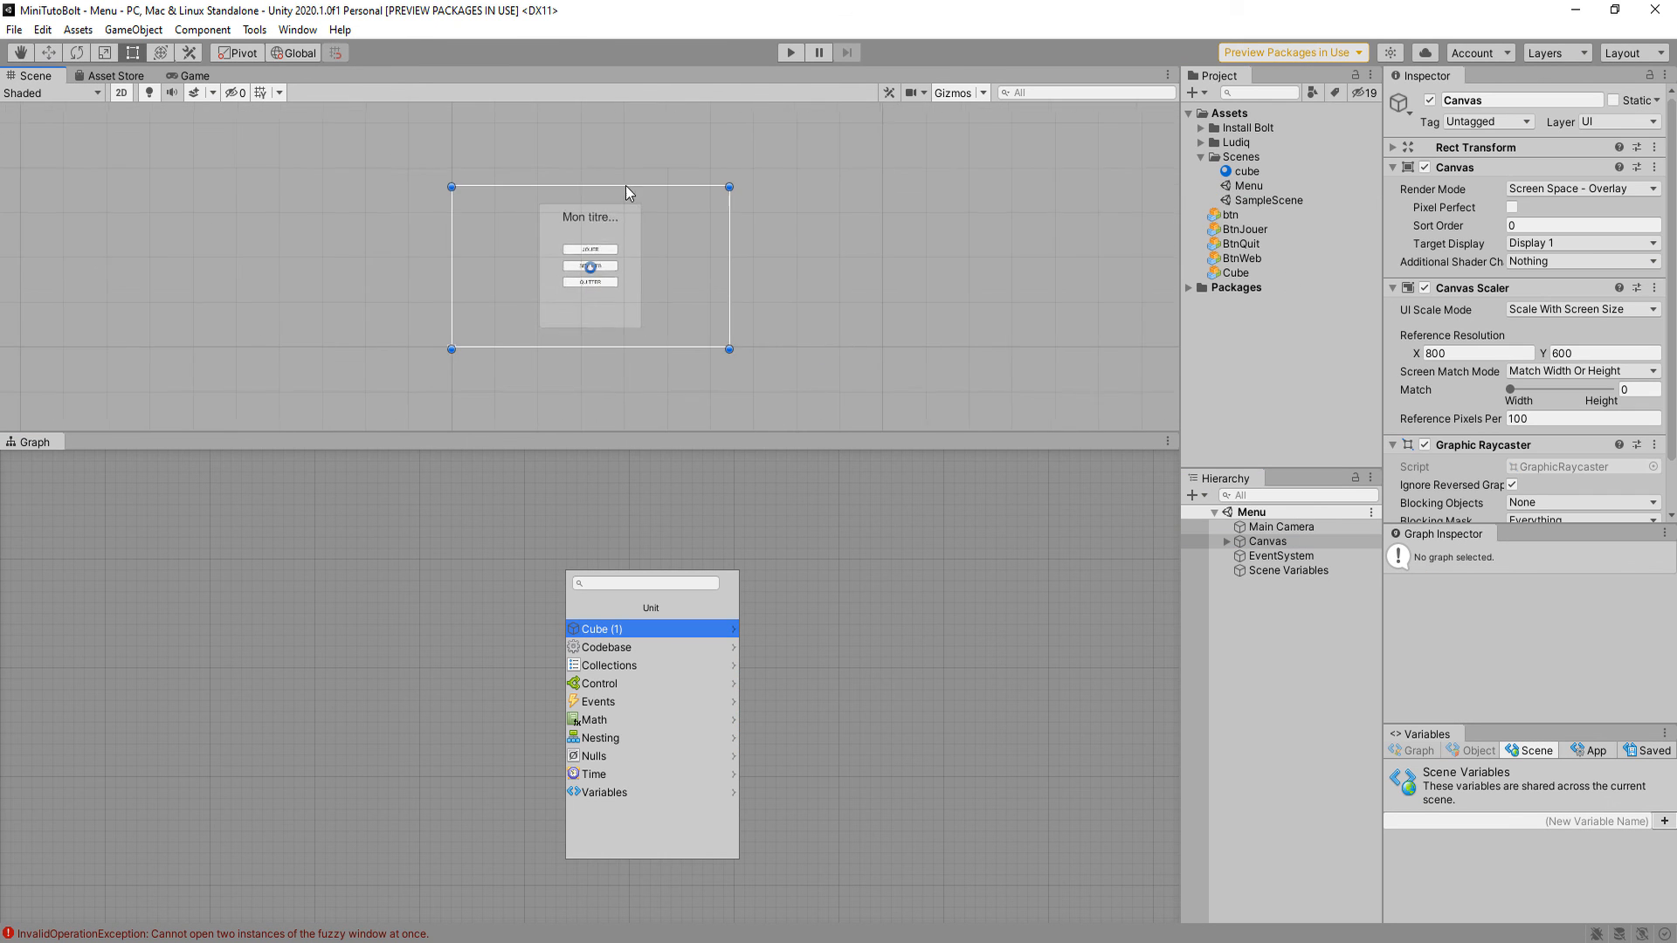
pyautogui.scroll(3, 576, 214)
pyautogui.click(559, 205)
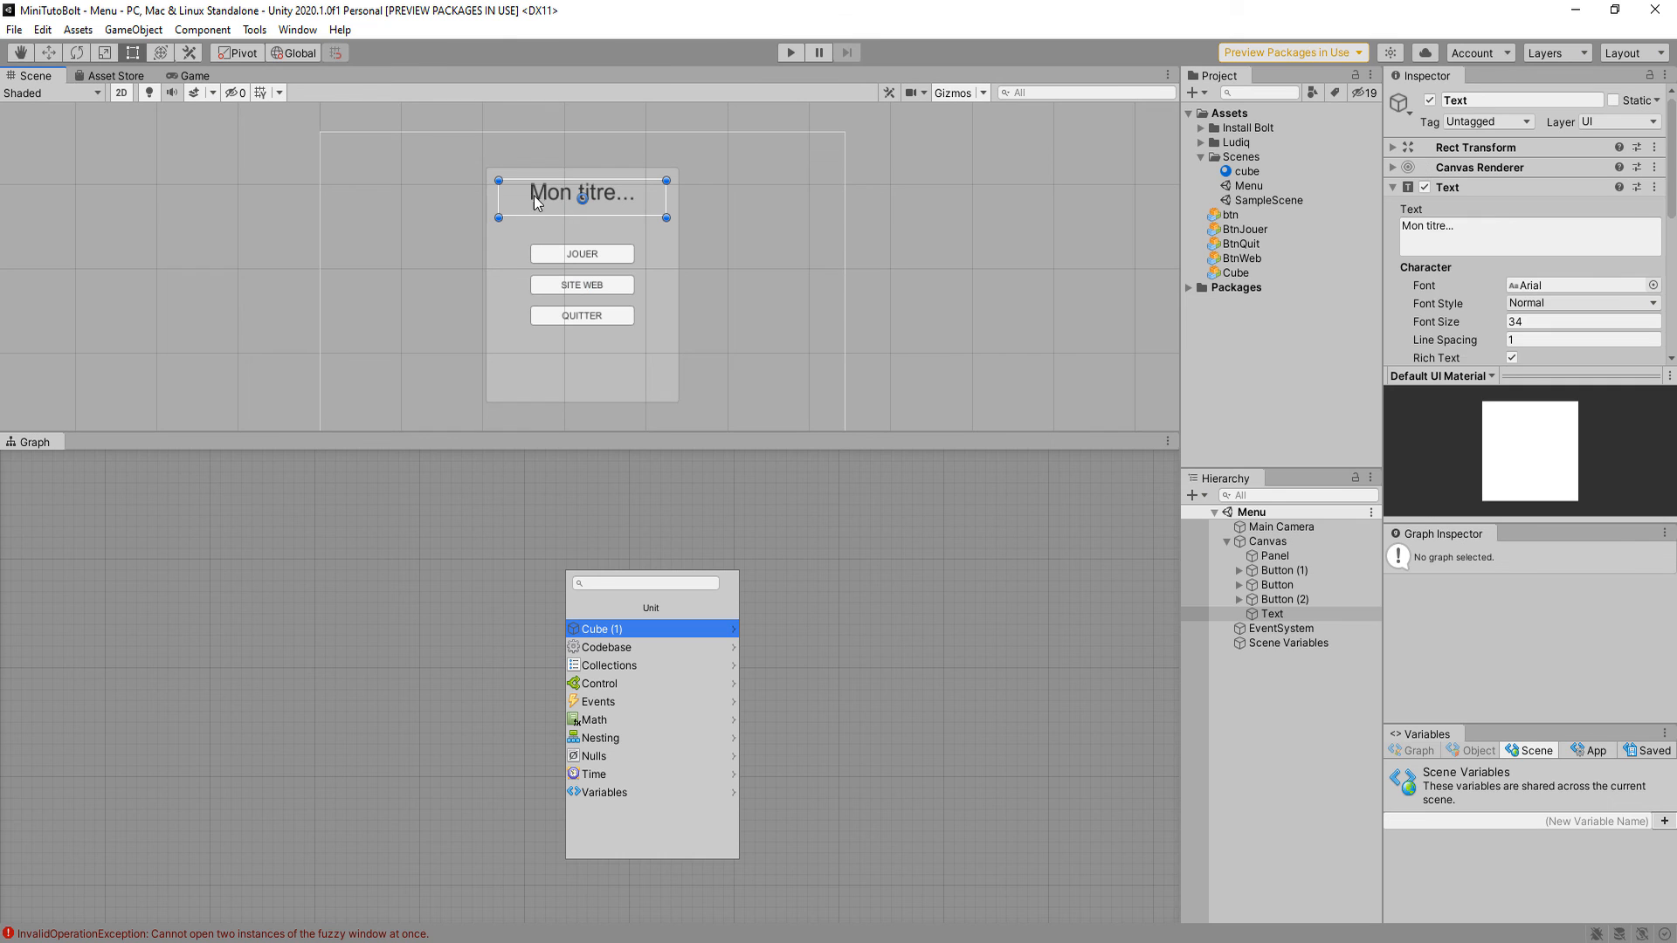
pyautogui.click(1486, 253)
pyautogui.write('P')
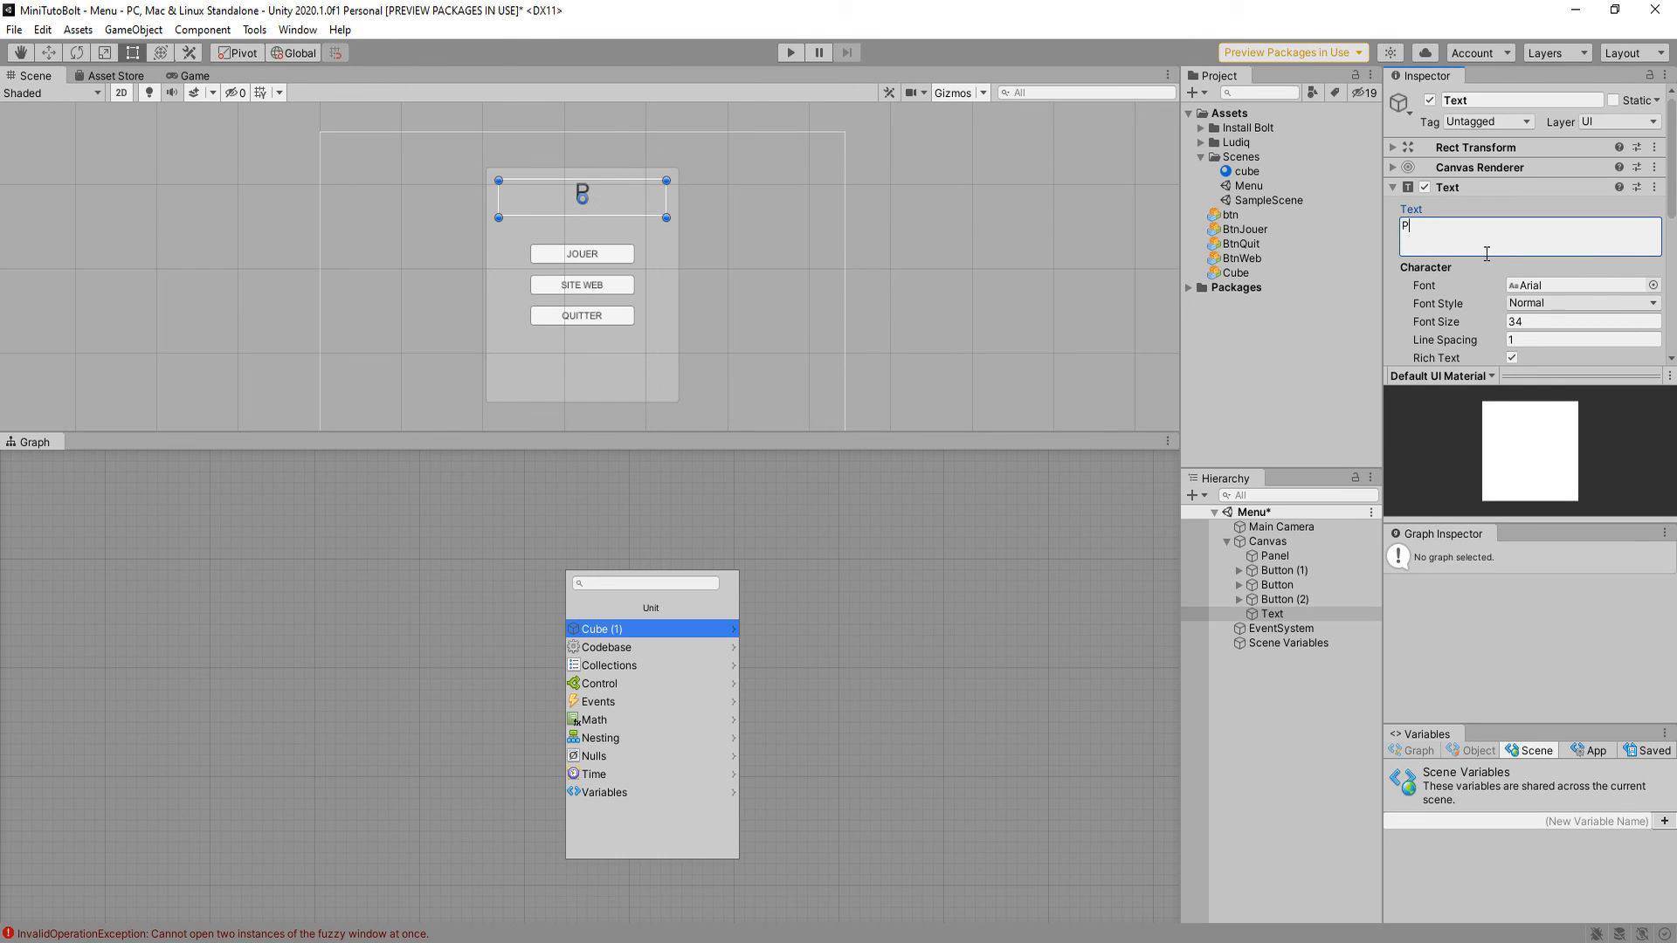
pyautogui.write('AUSE')
# Search the unit finder for "set acti" and clear the search.
pyautogui.click(596, 583)
pyautogui.write('set')
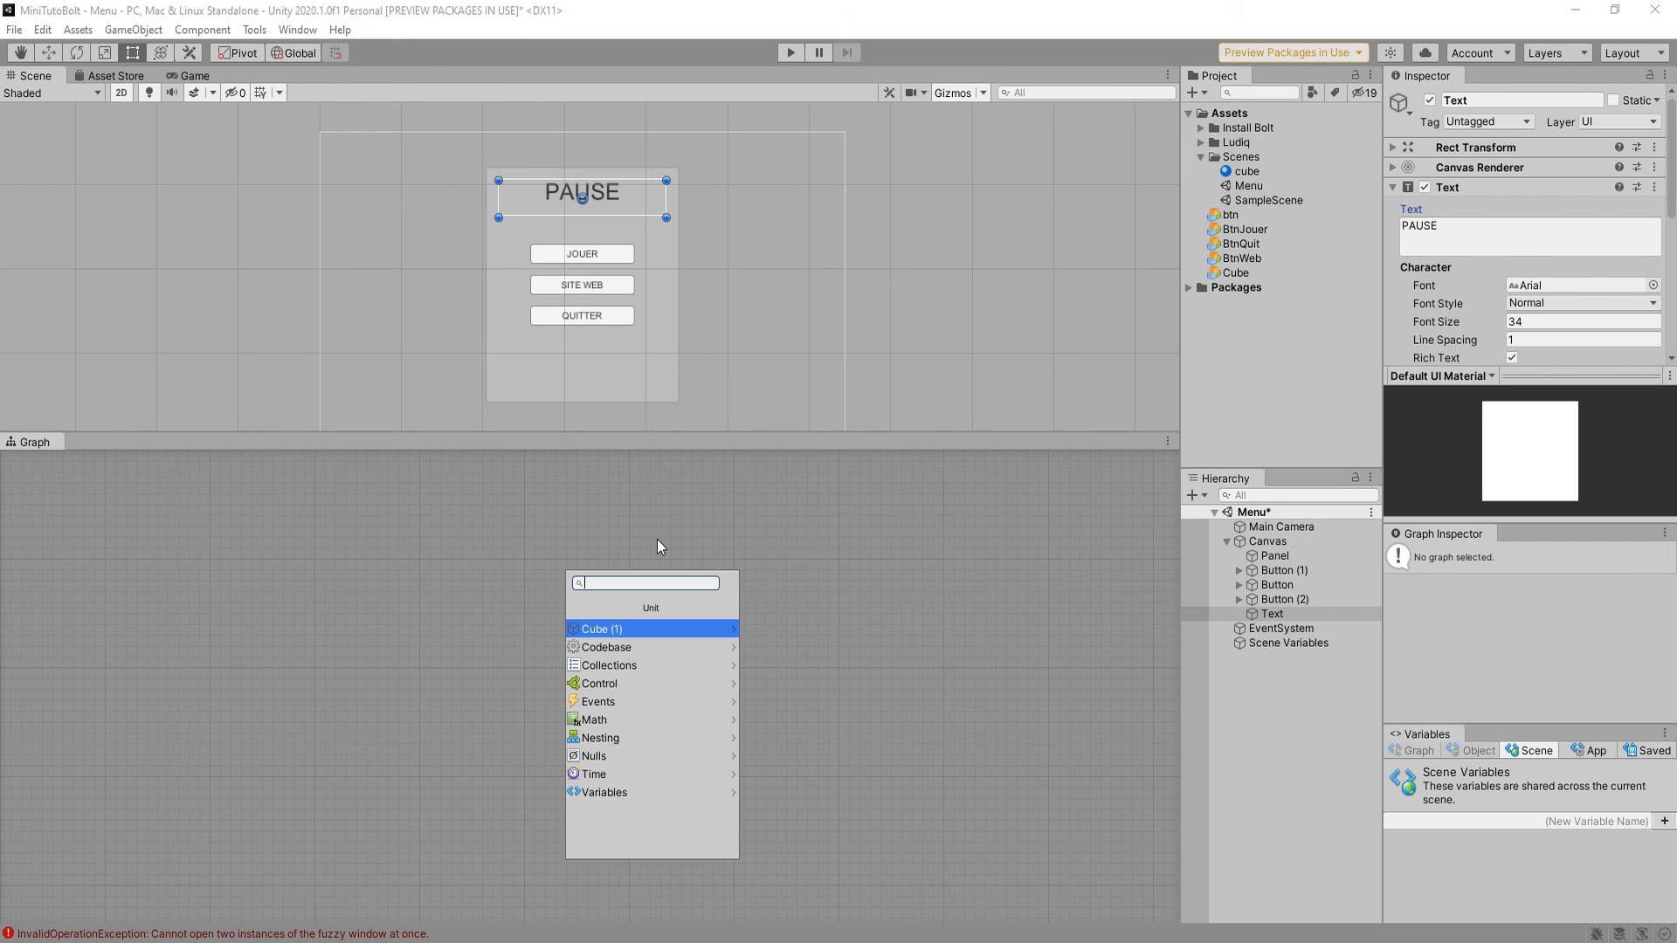
pyautogui.write(' acti')
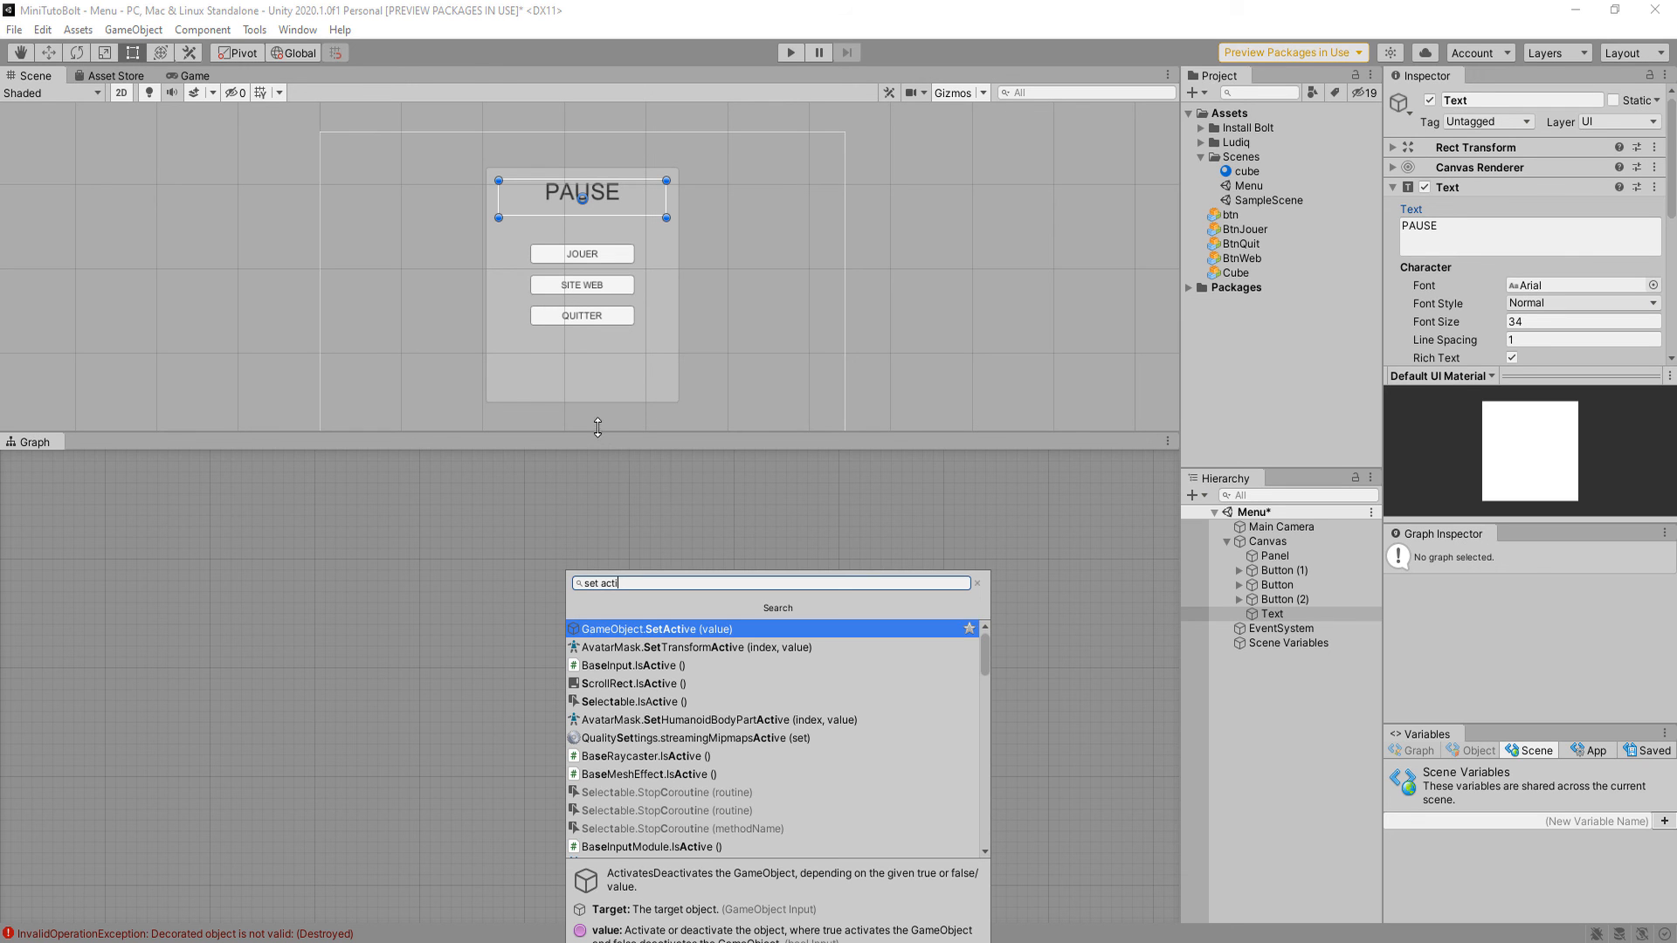
pyautogui.click(975, 584)
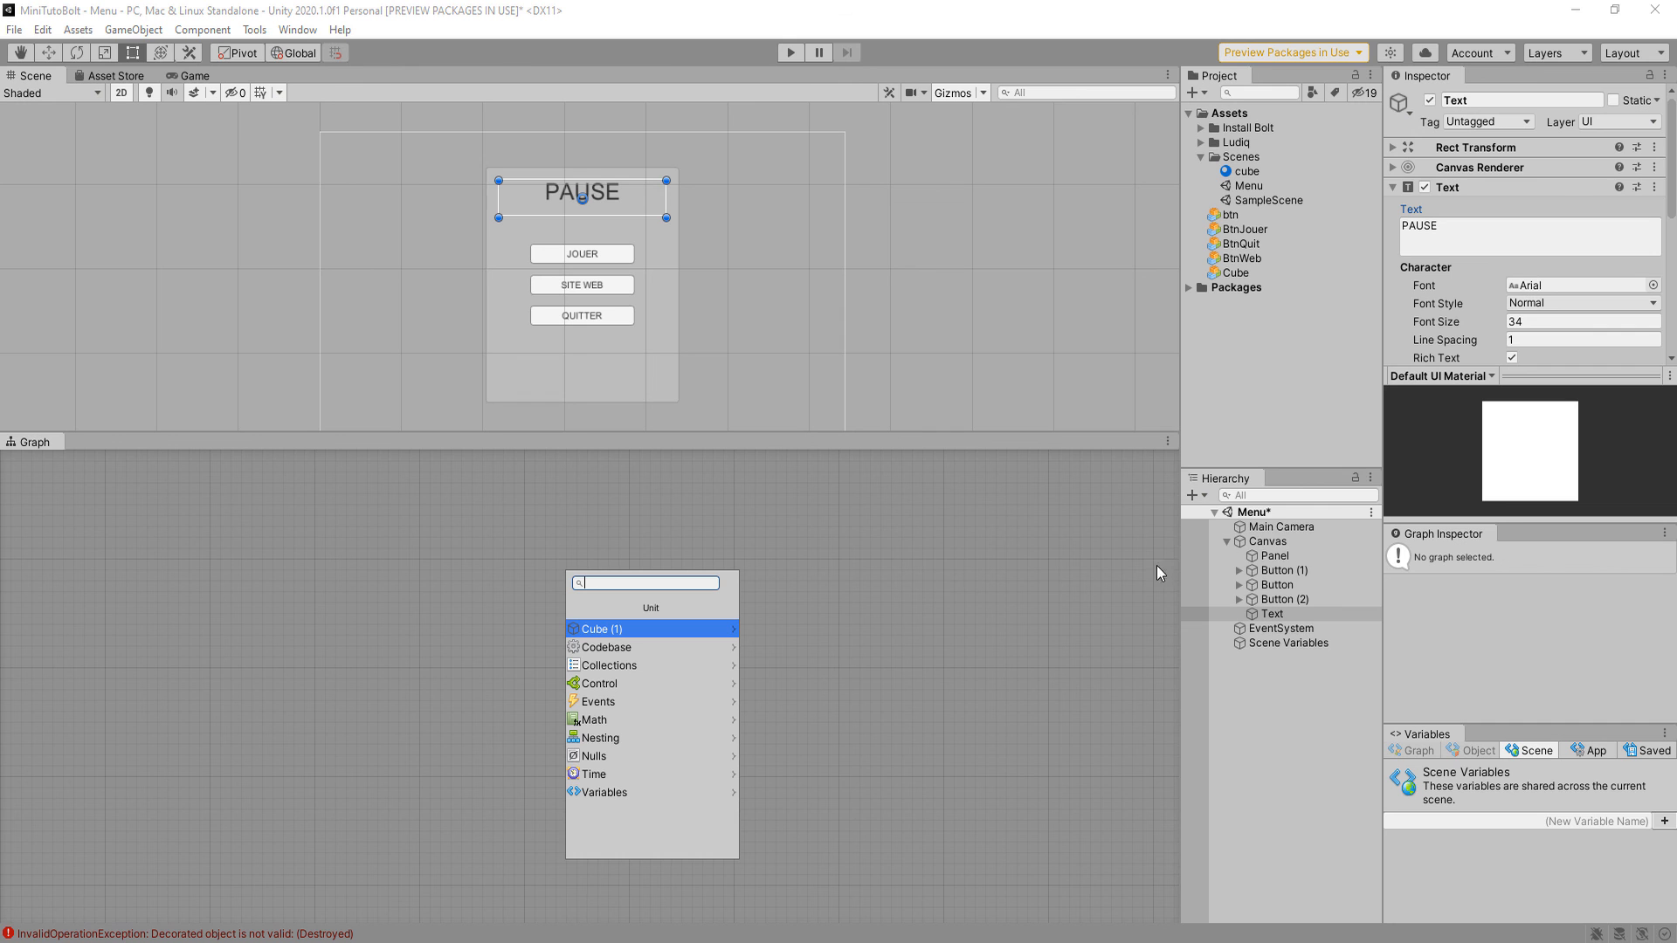
# Switch the Canvas object's active state off and on twice, leaving it enabled.
pyautogui.click(1267, 542)
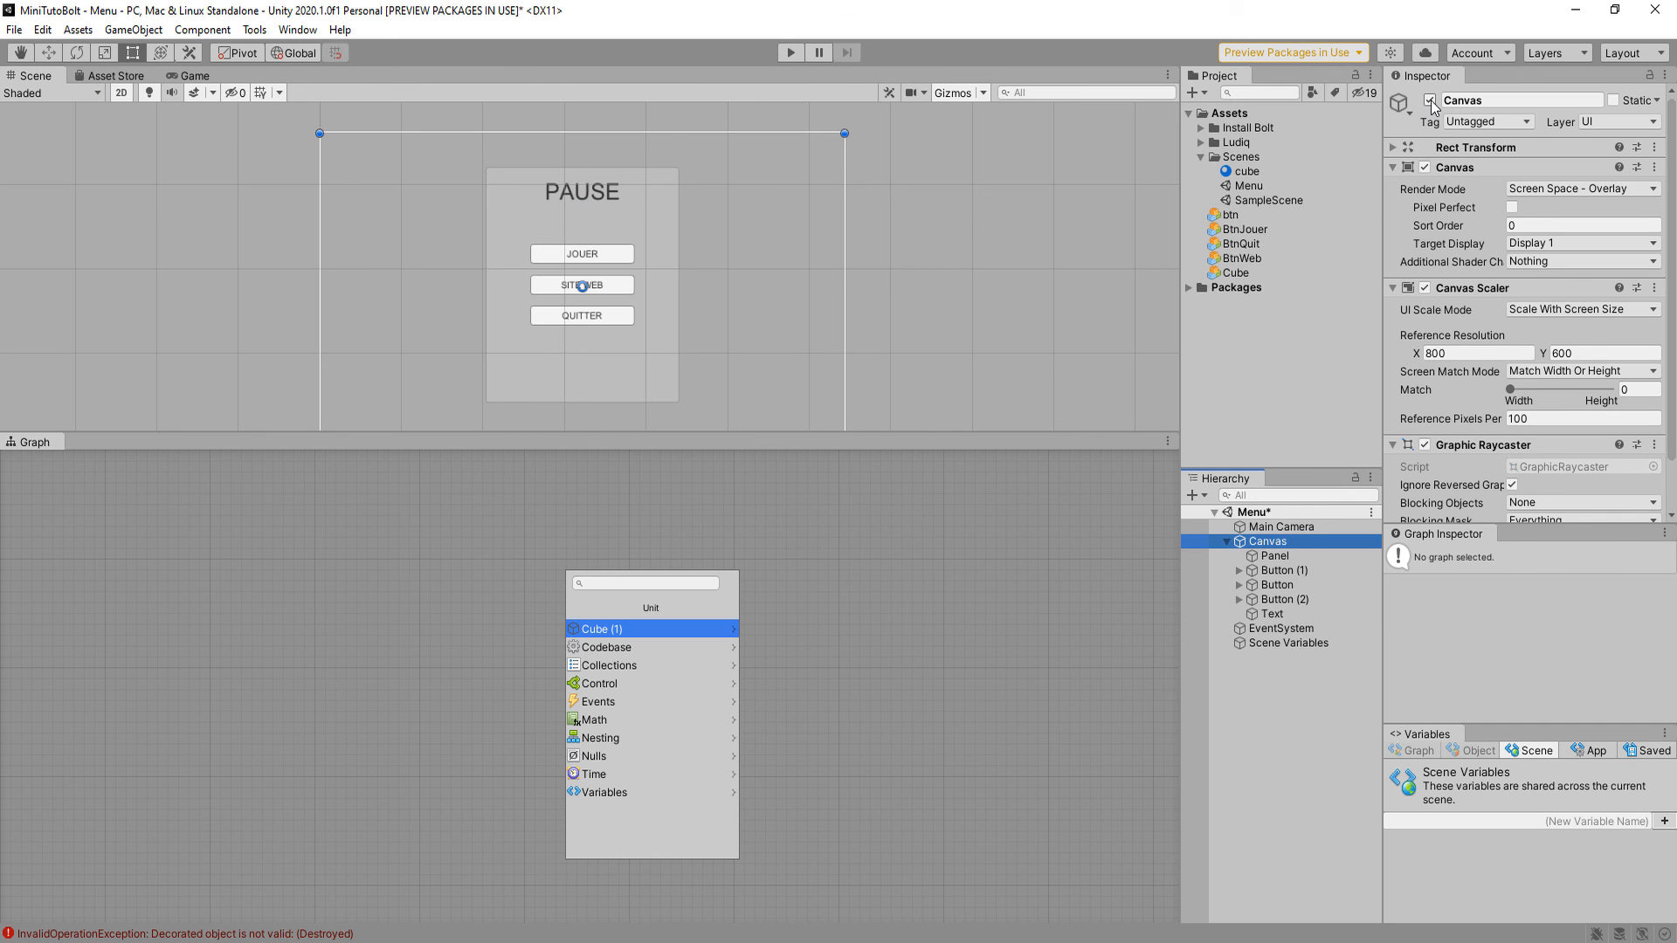
pyautogui.click(1429, 100)
pyautogui.click(1429, 100)
pyautogui.click(1429, 100)
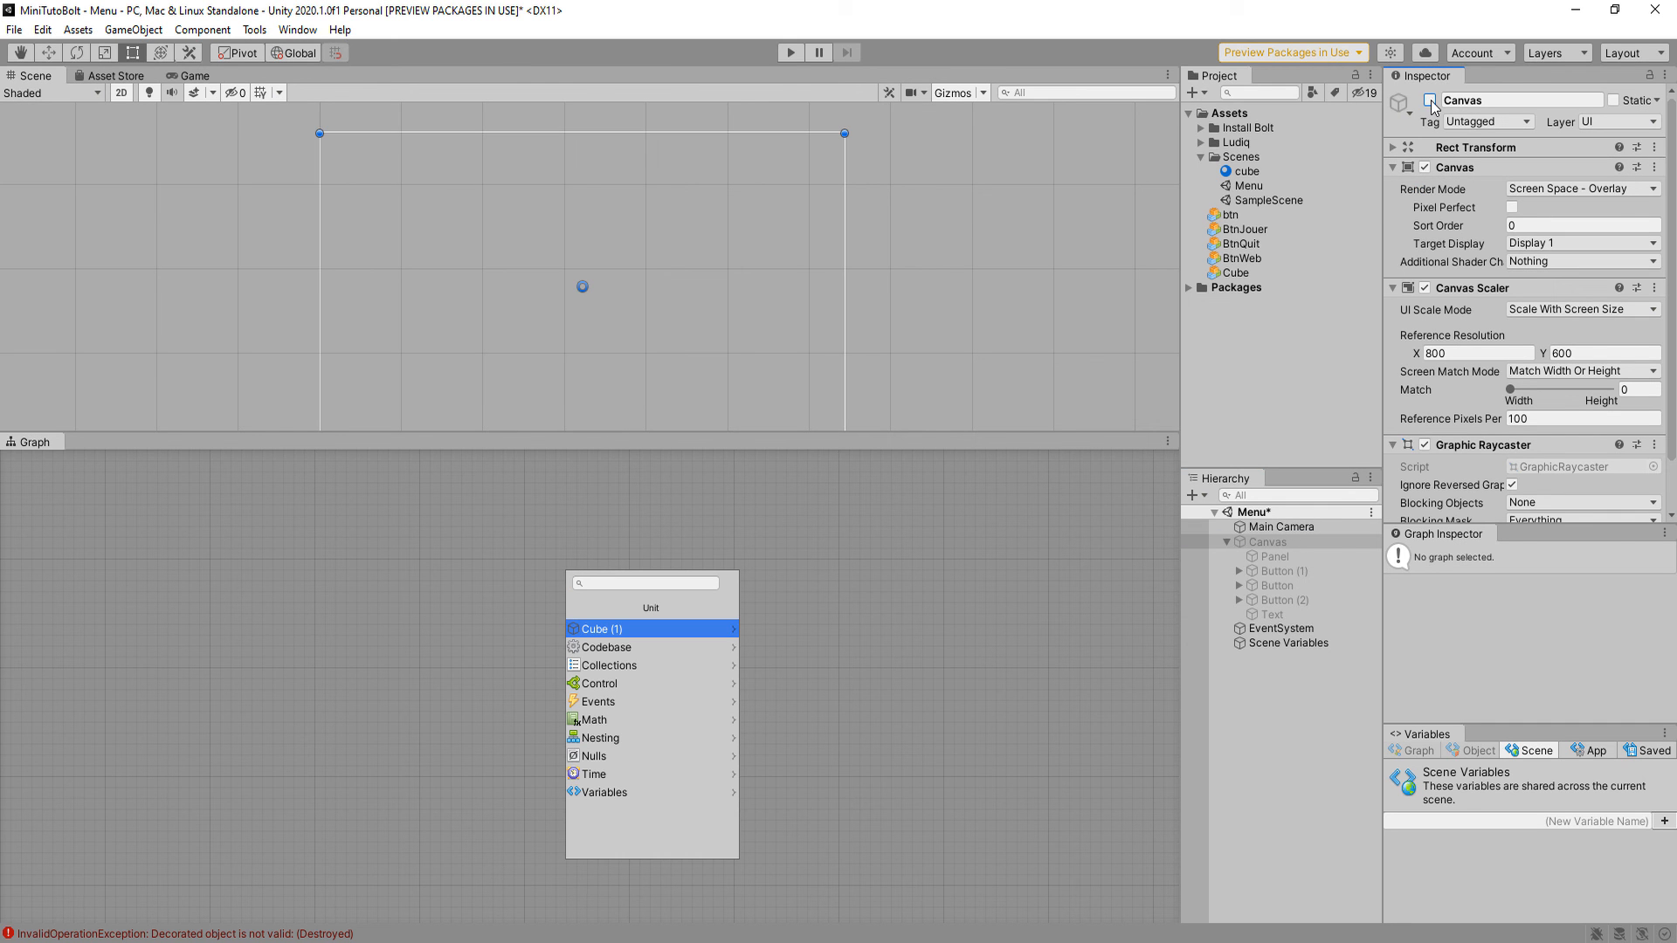
pyautogui.click(1430, 101)
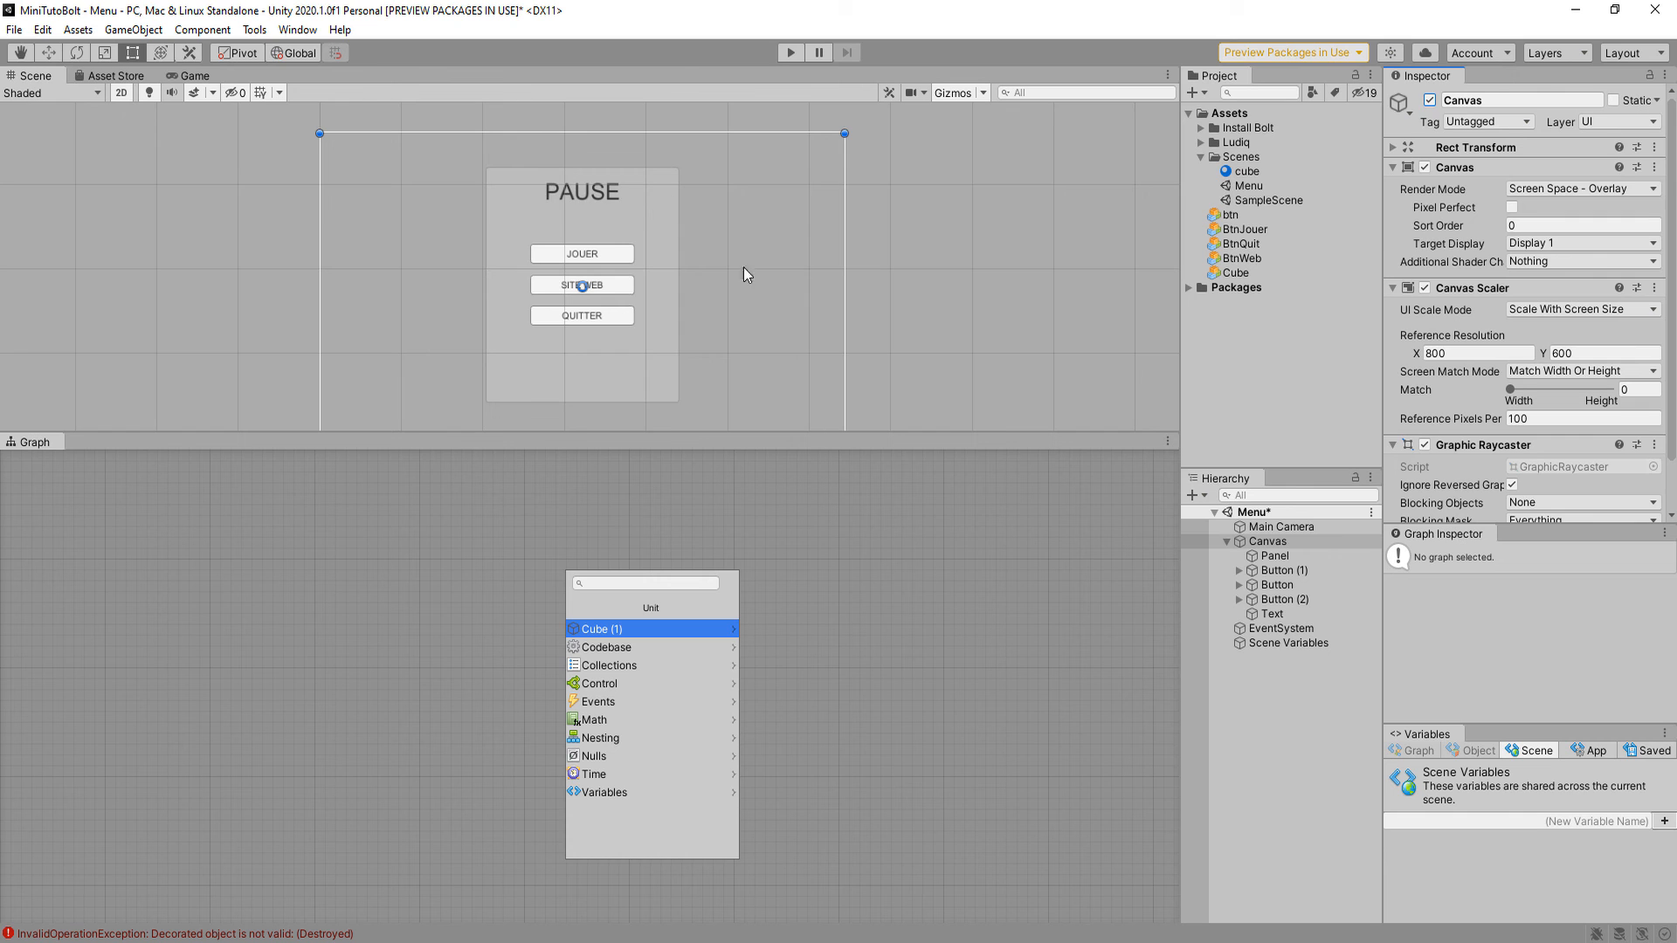
pyautogui.scroll(2, 646, 226)
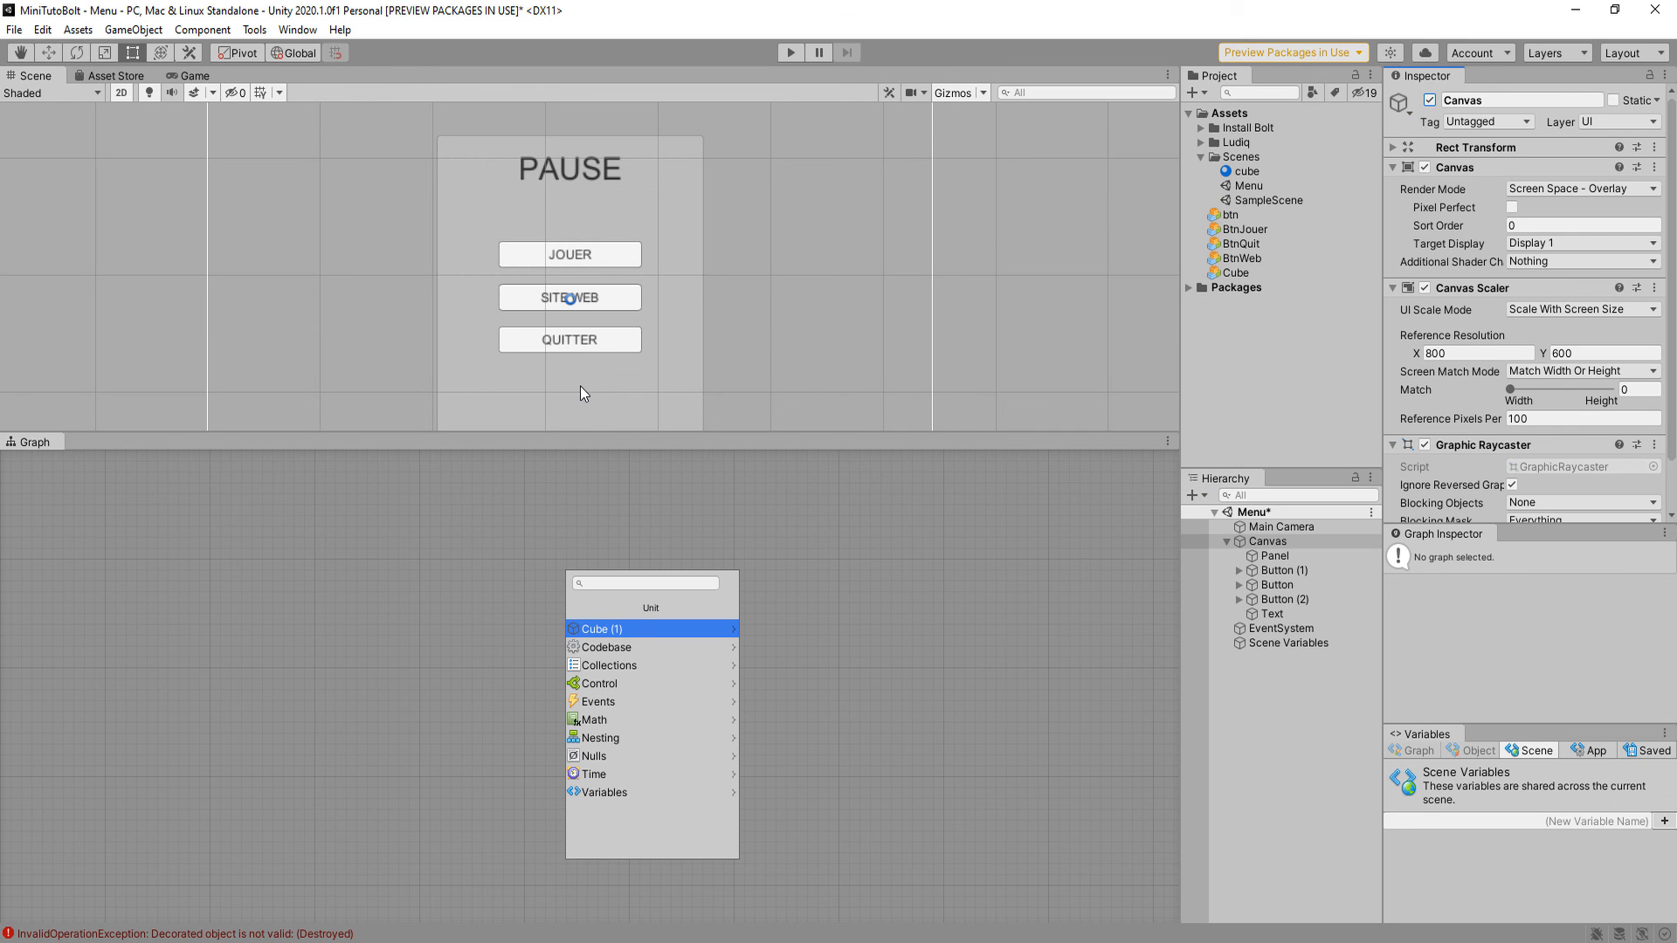
pyautogui.scroll(-1, 580, 386)
pyautogui.scroll(-1, 592, 391)
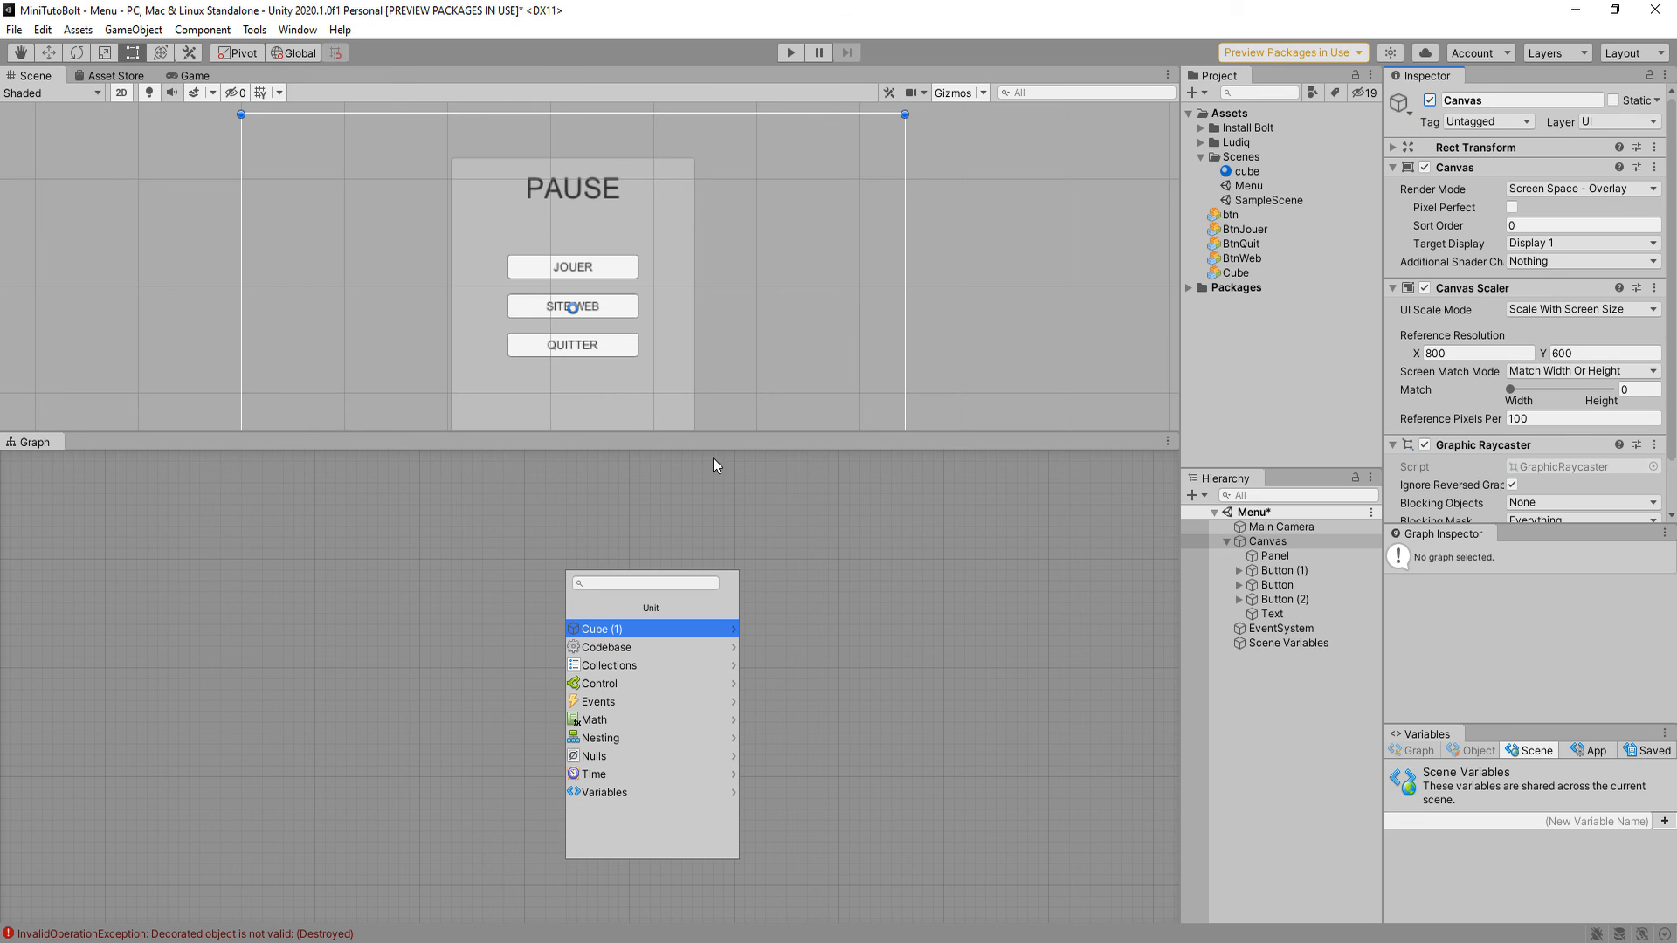